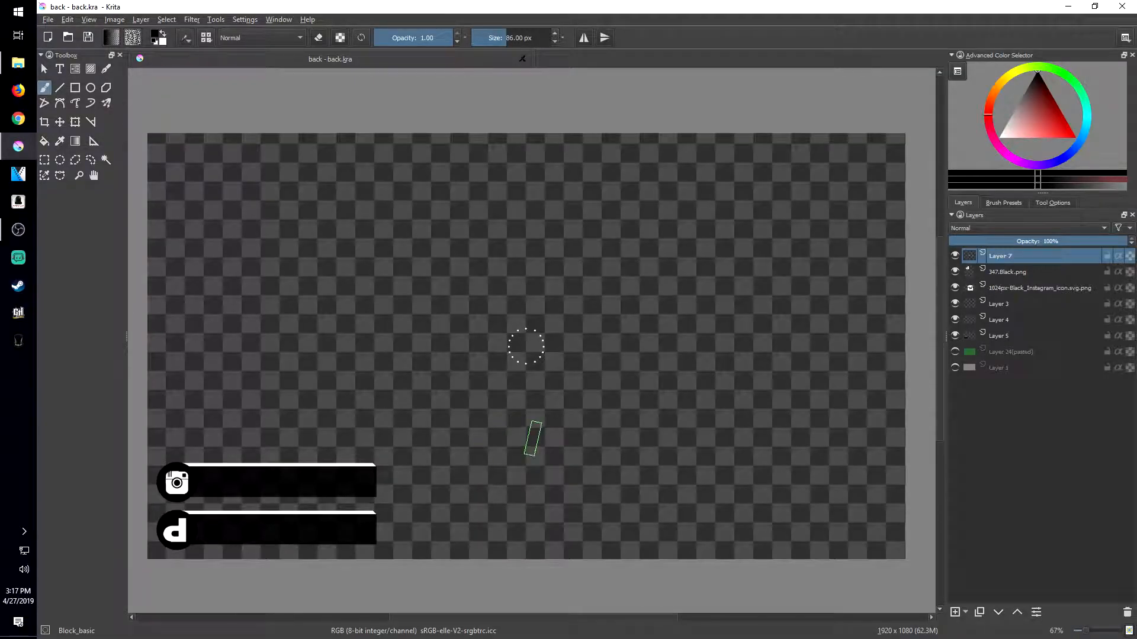
Examine the Instagram and "d" icon banner bars in the canvas's lower-left area up close.
{"action": "key", "text": "ctrl+r"}
{"action": "scroll", "coordinate": [469, 482], "scroll_direction": "down", "scroll_amount": 2}
{"action": "scroll", "coordinate": [472, 481], "scroll_direction": "up", "scroll_amount": 2}
{"action": "left_click_drag", "start_coordinate": [472, 482], "coordinate": [496, 481]}
{"action": "left_click_drag", "start_coordinate": [549, 347], "coordinate": [533, 350]}
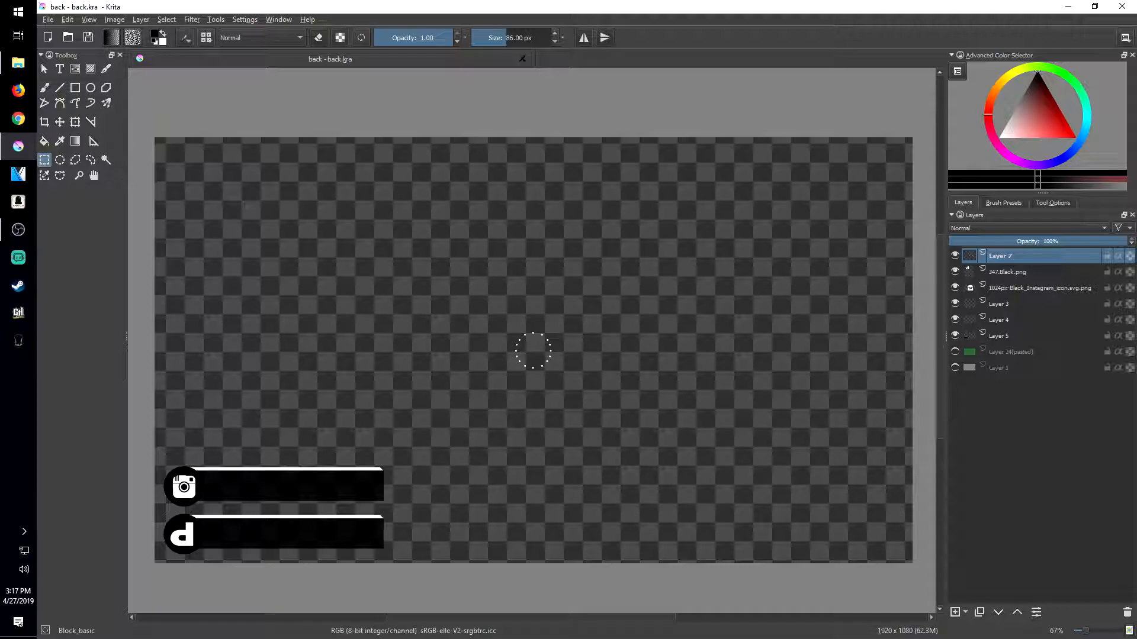
{"action": "scroll", "coordinate": [533, 351], "scroll_direction": "down", "scroll_amount": 1}
{"action": "scroll", "coordinate": [548, 322], "scroll_direction": "up", "scroll_amount": 1}
{"action": "mouse_move", "coordinate": [548, 322]}
{"action": "left_mouse_down"}
{"action": "mouse_move", "coordinate": [559, 307]}
{"action": "mouse_move", "coordinate": [1028, 116]}
{"action": "mouse_move", "coordinate": [971, 83]}
{"action": "left_mouse_up"}
{"action": "scroll", "coordinate": [559, 306], "scroll_direction": "up", "scroll_amount": 2}
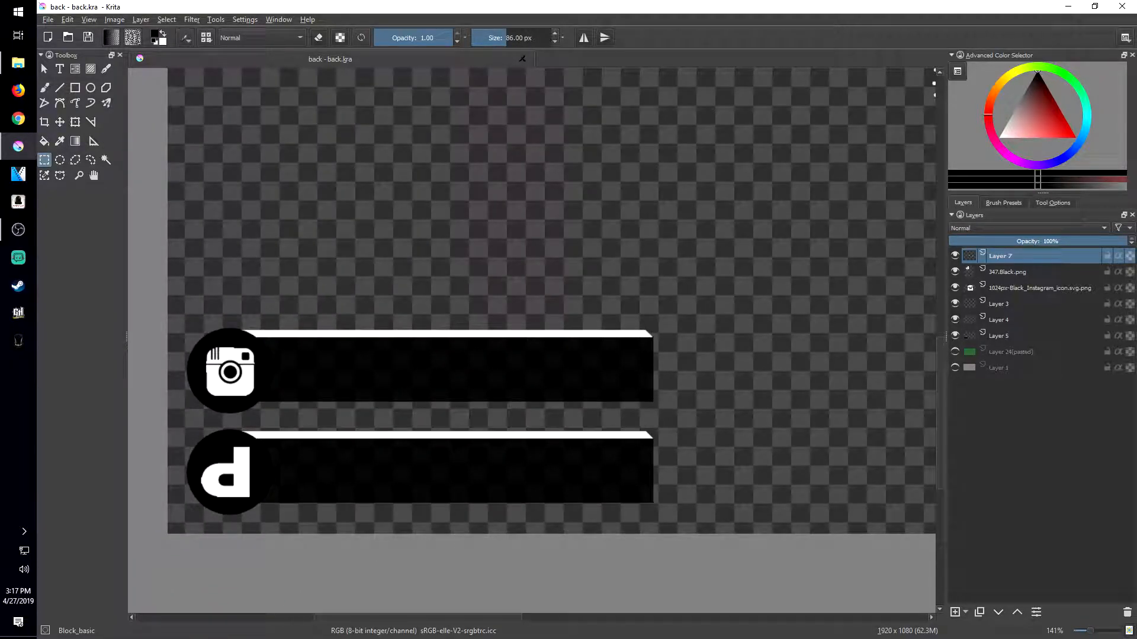
{"action": "scroll", "coordinate": [655, 337], "scroll_direction": "up", "scroll_amount": 3}
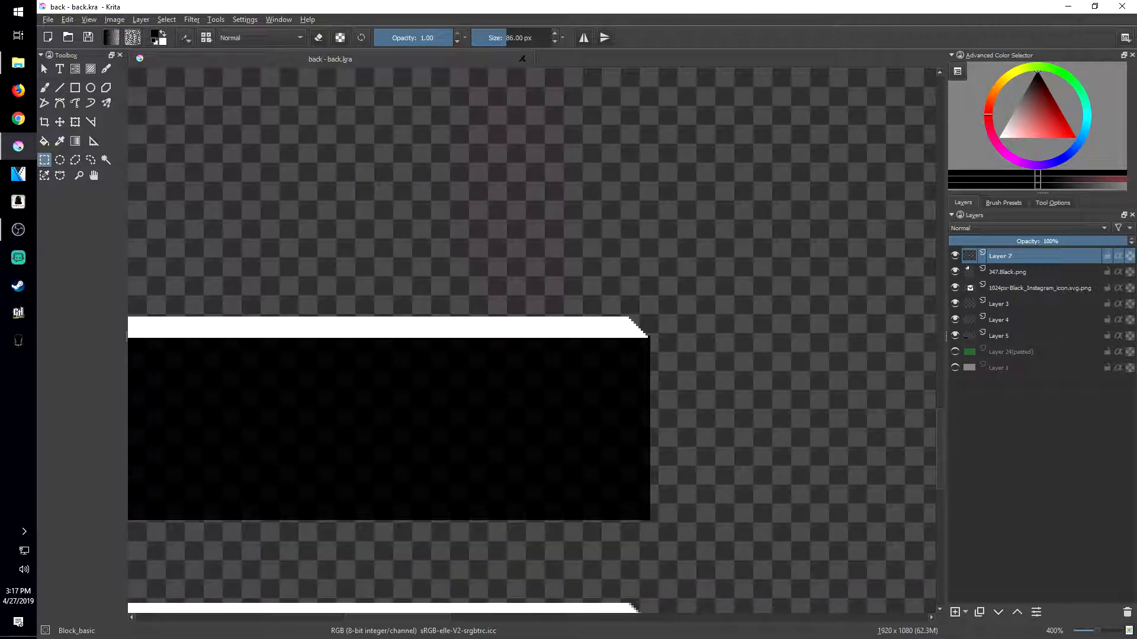
Outline the bevelled right end of the upper bar's white strip with a polygonal selection and clear the selection.
{"action": "left_click", "coordinate": [76, 160]}
{"action": "mouse_move", "coordinate": [655, 336]}
{"action": "left_mouse_down"}
{"action": "mouse_move", "coordinate": [636, 326]}
{"action": "mouse_move", "coordinate": [646, 334]}
{"action": "left_mouse_up"}
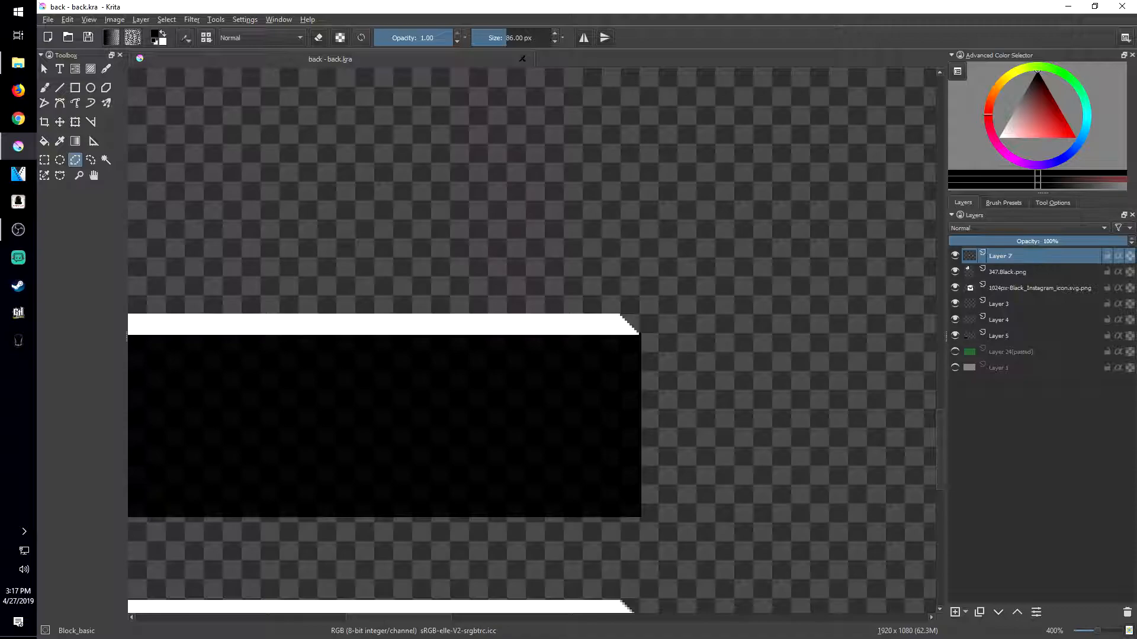
{"action": "left_click", "coordinate": [660, 354]}
{"action": "left_click", "coordinate": [588, 285]}
{"action": "left_click", "coordinate": [760, 259]}
{"action": "double_click", "coordinate": [690, 391]}
{"action": "left_click_drag", "start_coordinate": [657, 462], "coordinate": [634, 270]}
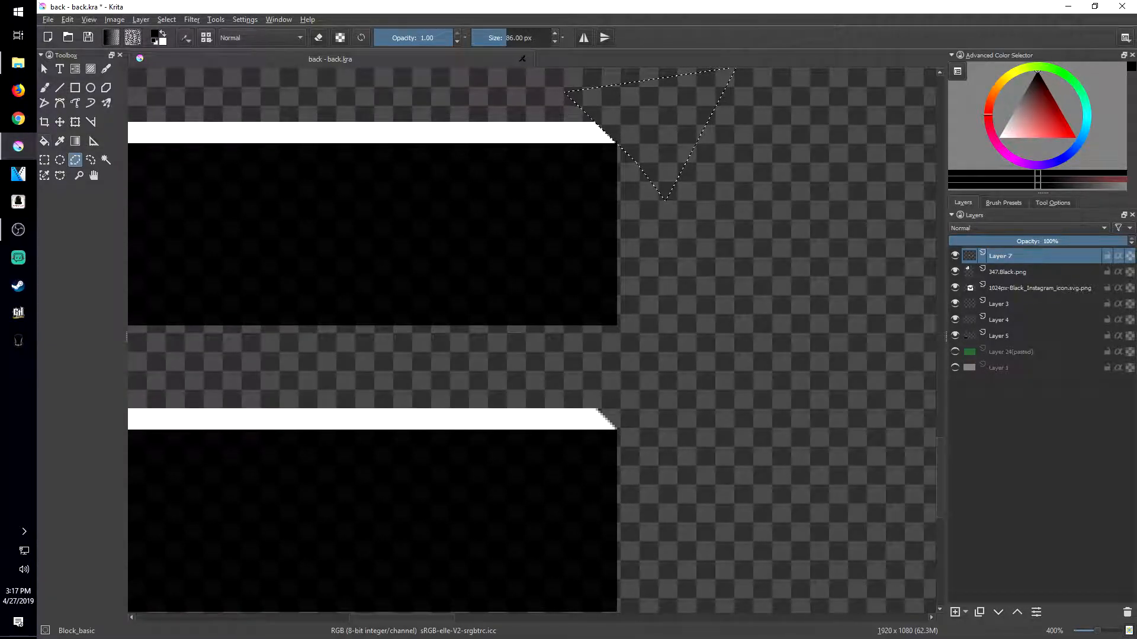
{"action": "left_click", "coordinate": [44, 160]}
{"action": "left_click", "coordinate": [533, 320]}
Show the green layer "Layer 24(pasted)" briefly to preview both bars against it, and hide it again.
{"action": "scroll", "coordinate": [533, 322], "scroll_direction": "down", "scroll_amount": 1}
{"action": "left_click_drag", "start_coordinate": [533, 323], "coordinate": [796, 323]}
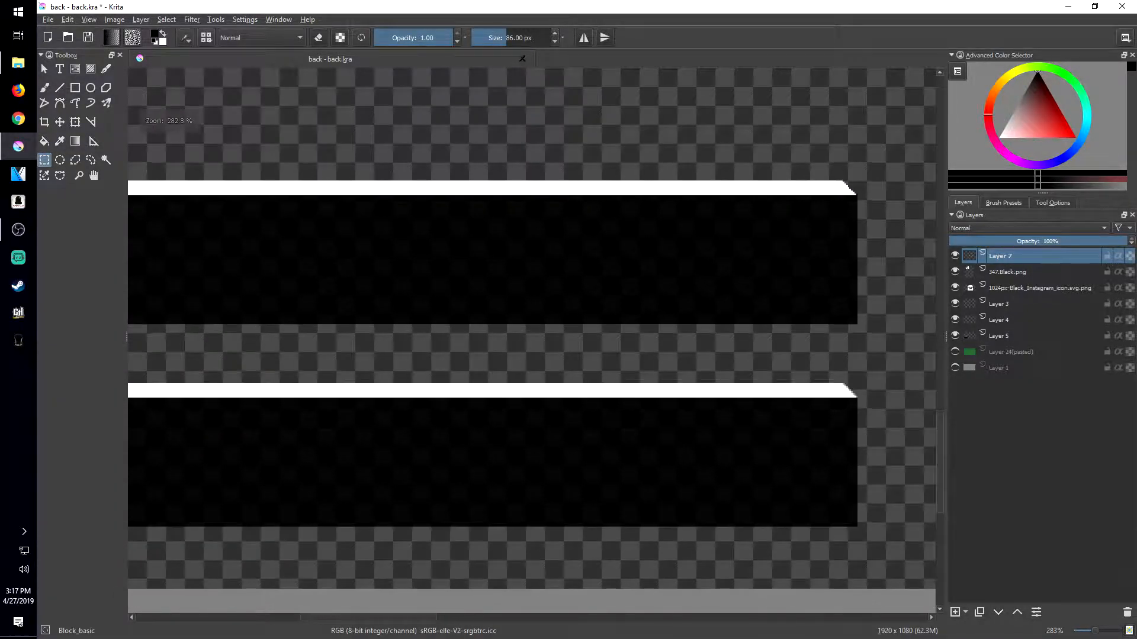
{"action": "left_click_drag", "start_coordinate": [195, 448], "coordinate": [365, 437]}
{"action": "scroll", "coordinate": [408, 436], "scroll_direction": "down", "scroll_amount": 1}
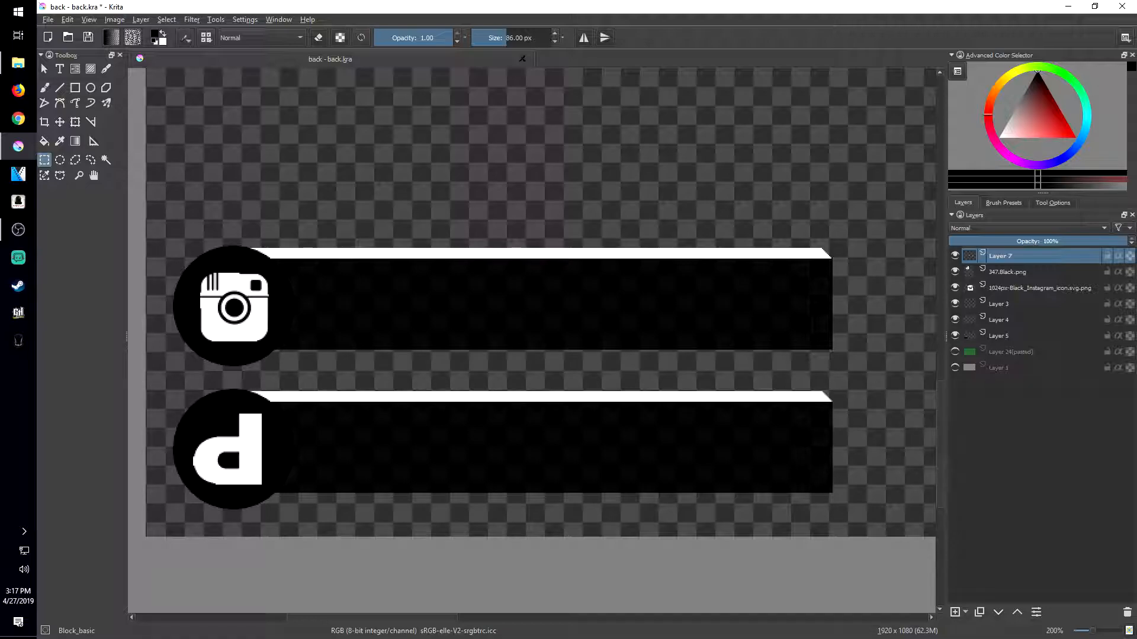
{"action": "scroll", "coordinate": [619, 233], "scroll_direction": "down", "scroll_amount": 3}
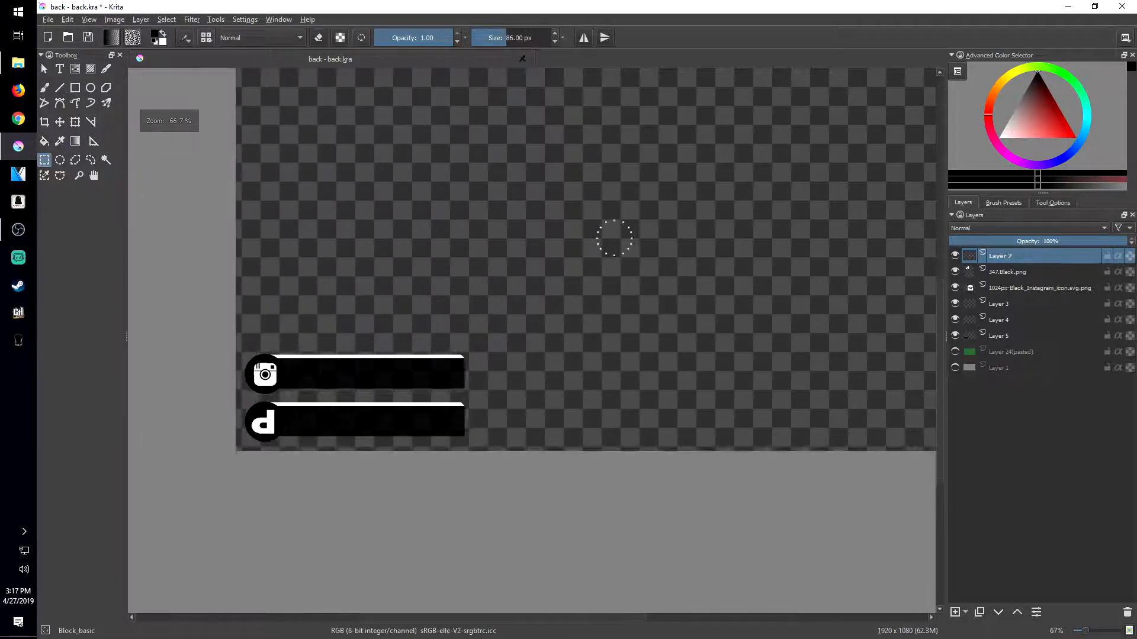
{"action": "left_click", "coordinate": [955, 352]}
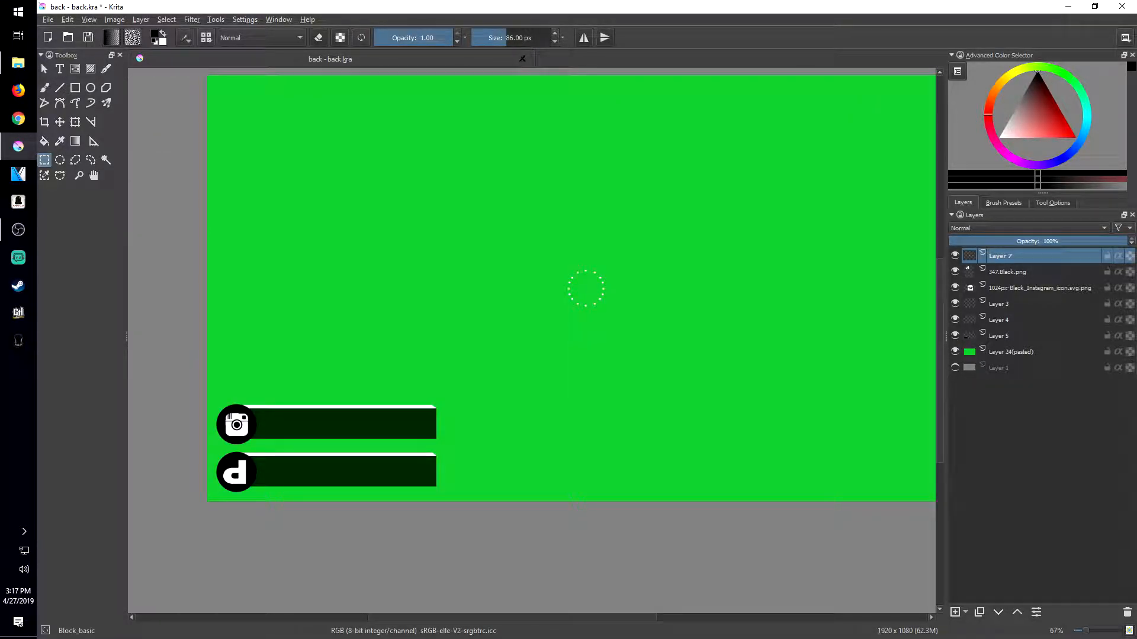
{"action": "left_click", "coordinate": [955, 351]}
{"action": "left_click_drag", "start_coordinate": [586, 288], "coordinate": [834, 160]}
{"action": "scroll", "coordinate": [836, 160], "scroll_direction": "up", "scroll_amount": 1}
{"action": "scroll", "coordinate": [312, 462], "scroll_direction": "up", "scroll_amount": 2}
{"action": "left_click_drag", "start_coordinate": [312, 462], "coordinate": [255, 520]}
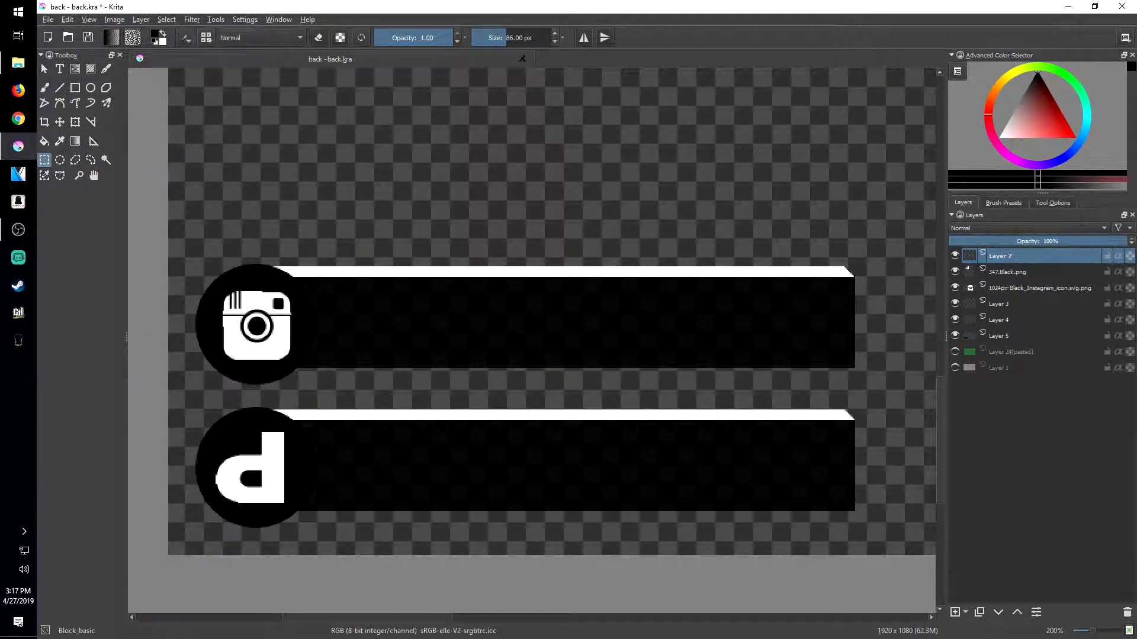
{"action": "scroll", "coordinate": [913, 140], "scroll_direction": "down", "scroll_amount": 4}
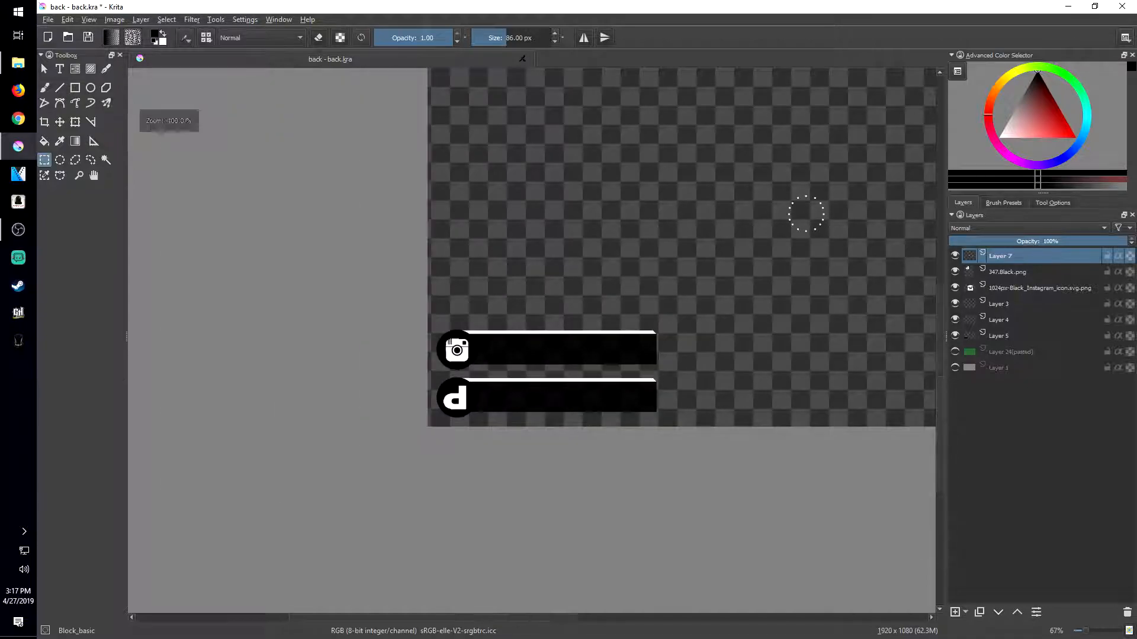
{"action": "left_click_drag", "start_coordinate": [521, 316], "coordinate": [584, 310]}
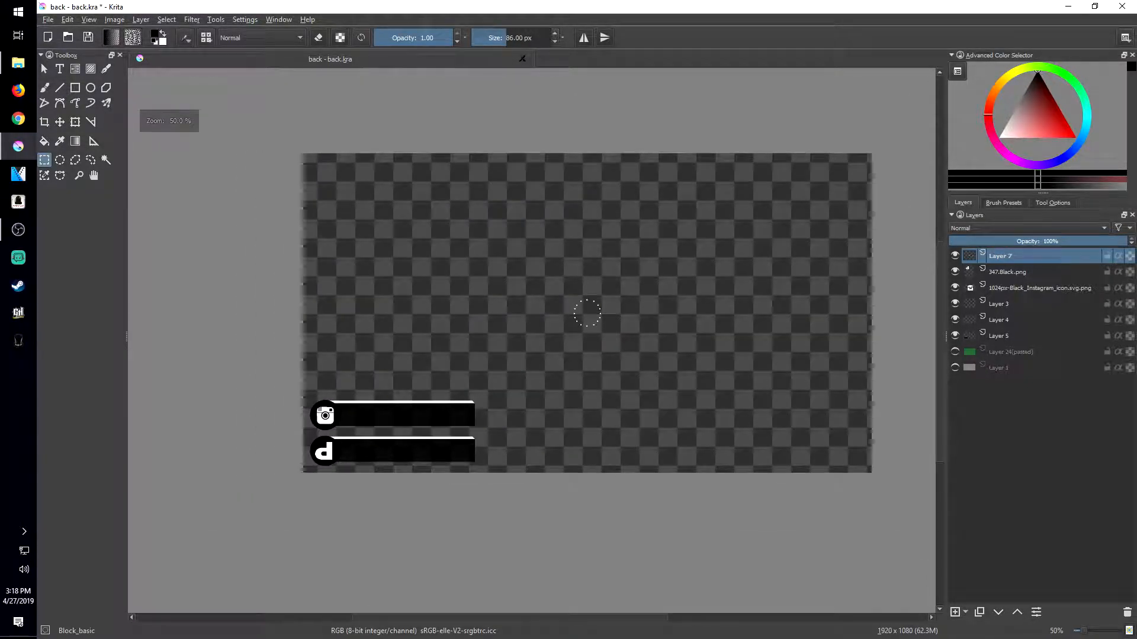
{"action": "scroll", "coordinate": [703, 299], "scroll_direction": "up", "scroll_amount": 2}
{"action": "scroll", "coordinate": [875, 362], "scroll_direction": "down", "scroll_amount": 2}
{"action": "left_click_drag", "start_coordinate": [875, 361], "coordinate": [534, 306]}
{"action": "scroll", "coordinate": [490, 319], "scroll_direction": "up", "scroll_amount": 1}
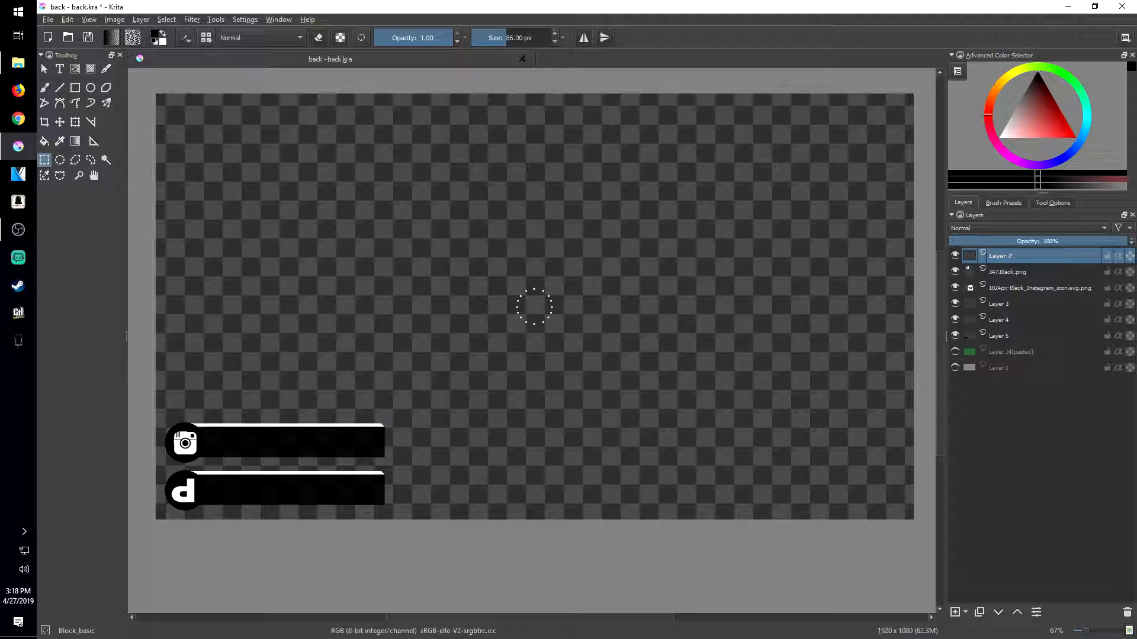
{"action": "scroll", "coordinate": [534, 306], "scroll_direction": "down", "scroll_amount": 2}
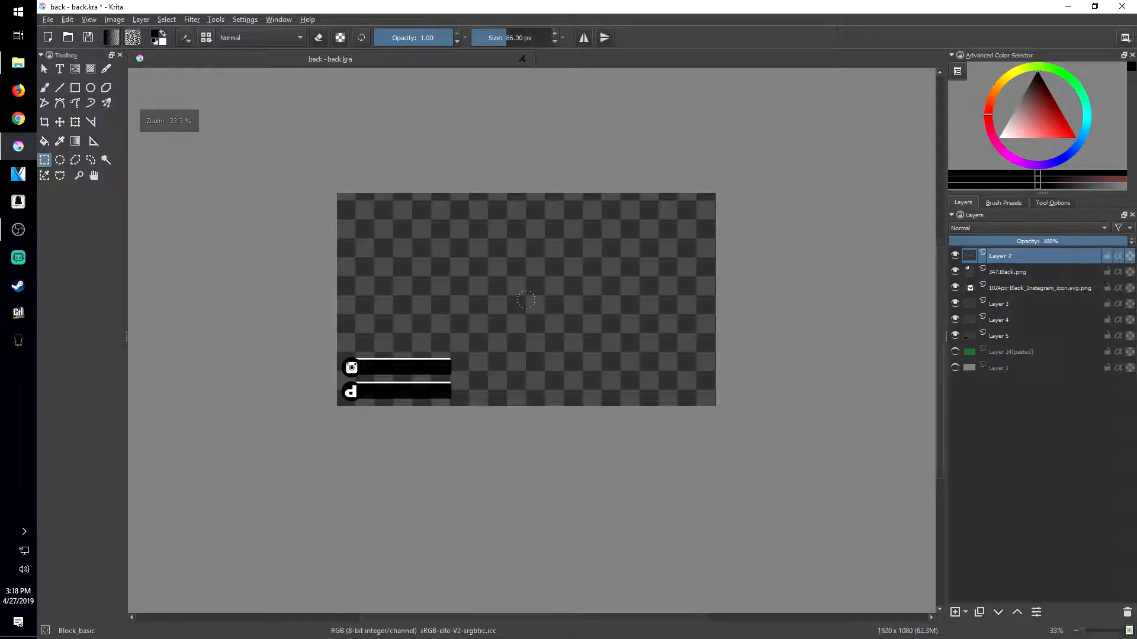
{"action": "scroll", "coordinate": [522, 297], "scroll_direction": "up", "scroll_amount": 2}
{"action": "scroll", "coordinate": [466, 296], "scroll_direction": "down", "scroll_amount": 1}
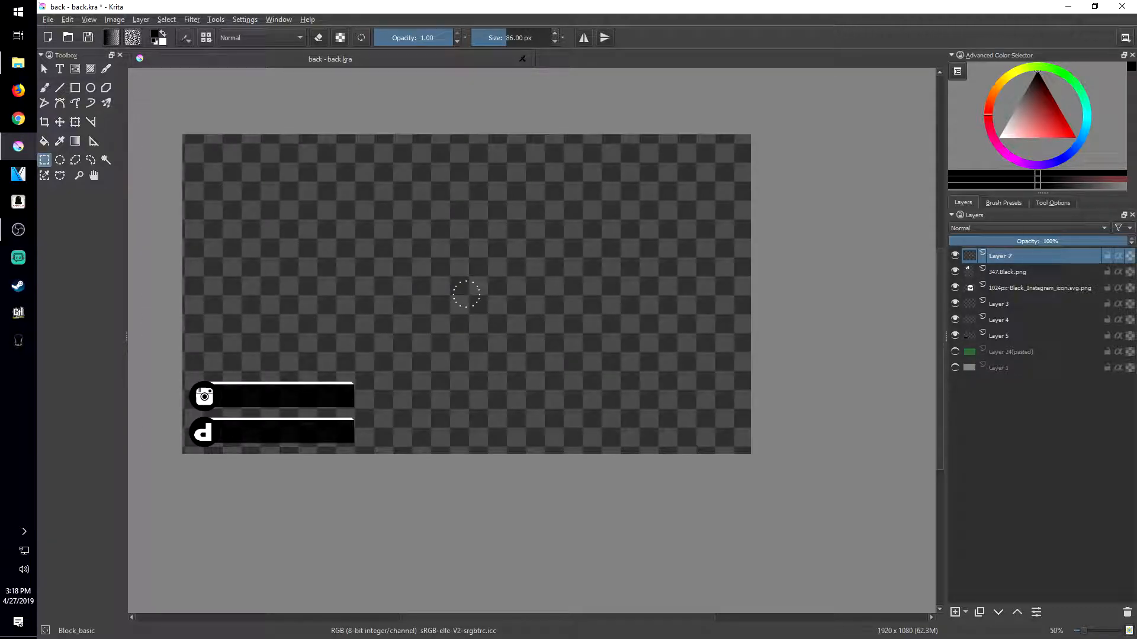
{"action": "scroll", "coordinate": [466, 294], "scroll_direction": "up", "scroll_amount": 1}
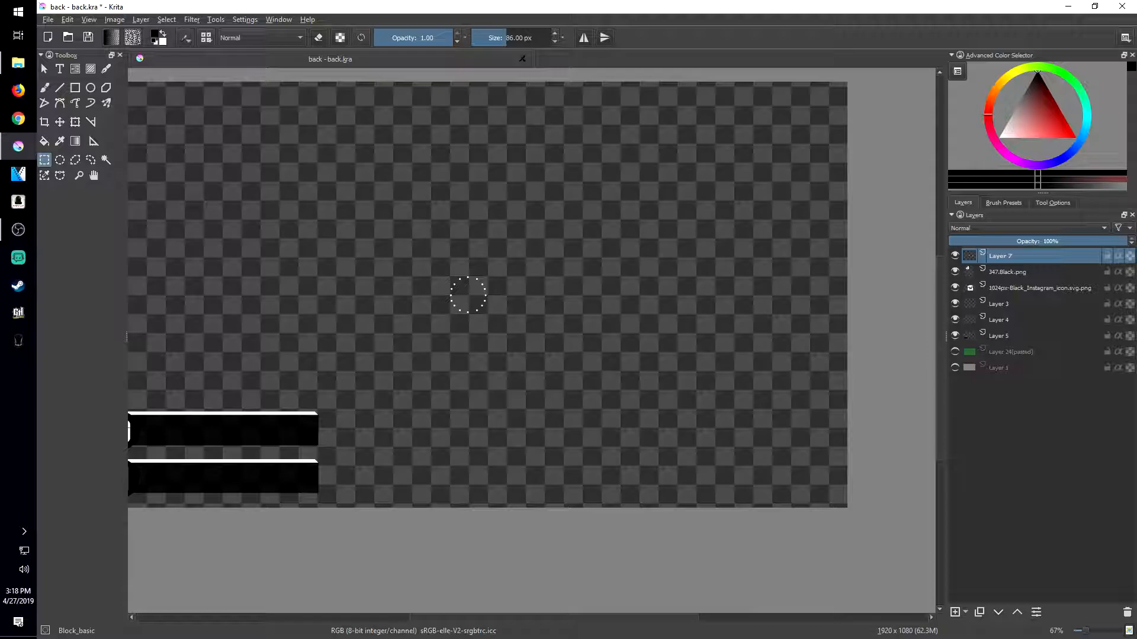
{"action": "scroll", "coordinate": [468, 294], "scroll_direction": "down", "scroll_amount": 2}
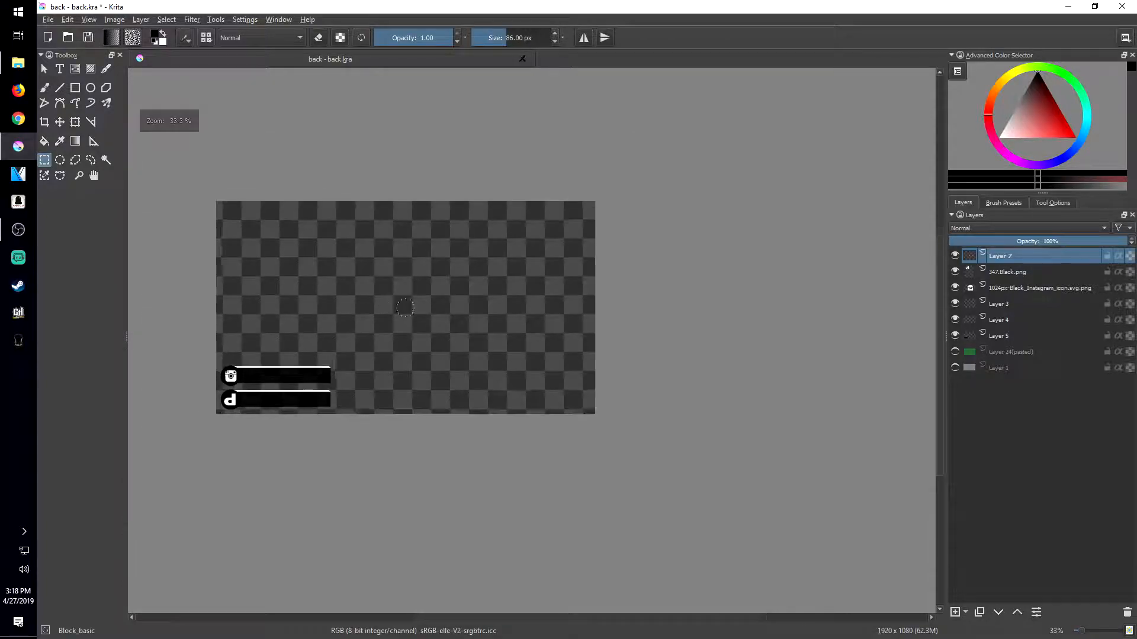
{"action": "scroll", "coordinate": [549, 268], "scroll_direction": "up", "scroll_amount": 1}
{"action": "left_click_drag", "start_coordinate": [550, 267], "coordinate": [498, 298]}
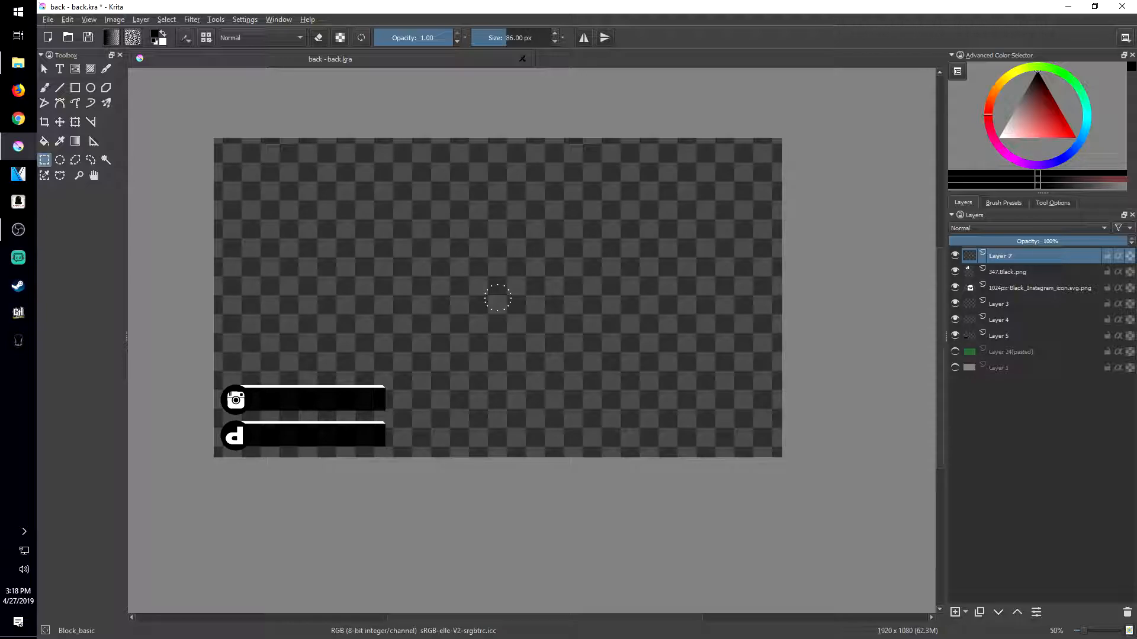
Switch to VEGAS Pro, review the tracks, preview the social media banner animation and return to the start of the timeline.
{"action": "key", "text": "super+d"}
{"action": "left_click", "coordinate": [18, 174]}
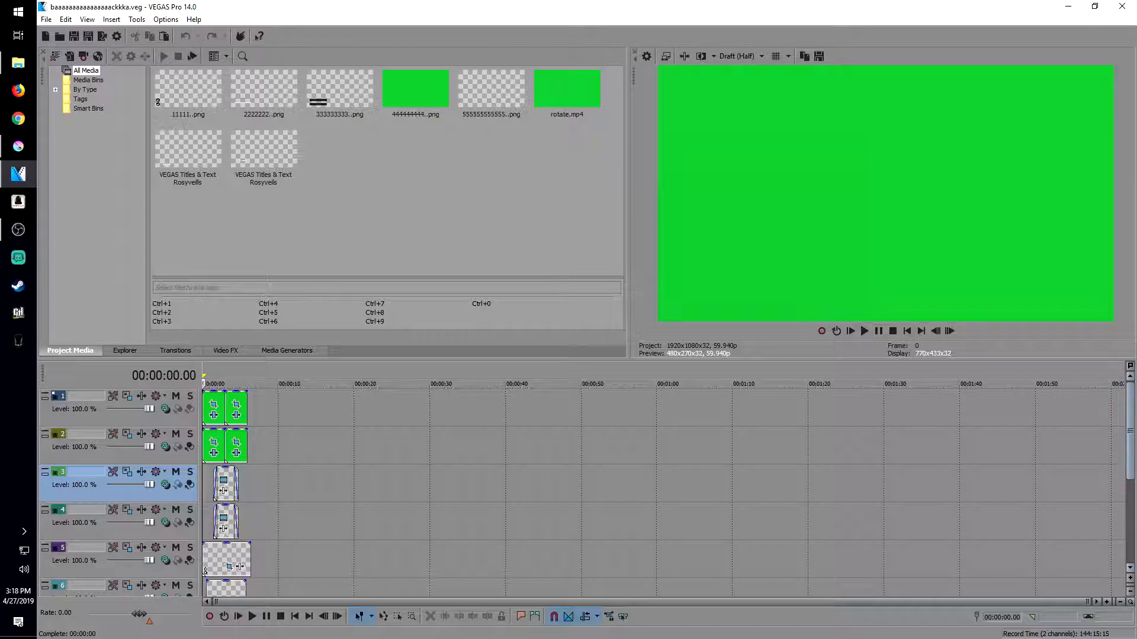
{"action": "scroll", "coordinate": [119, 491], "scroll_direction": "down", "scroll_amount": 4}
{"action": "scroll", "coordinate": [118, 491], "scroll_direction": "up", "scroll_amount": 1}
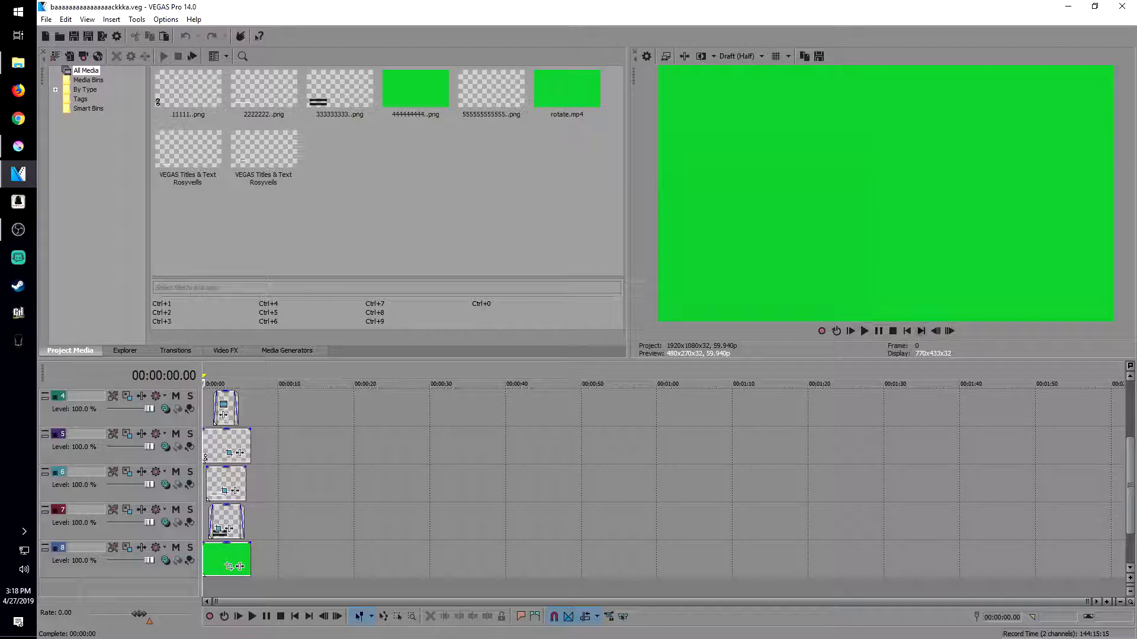
{"action": "left_click", "coordinate": [950, 330]}
{"action": "left_click", "coordinate": [950, 331]}
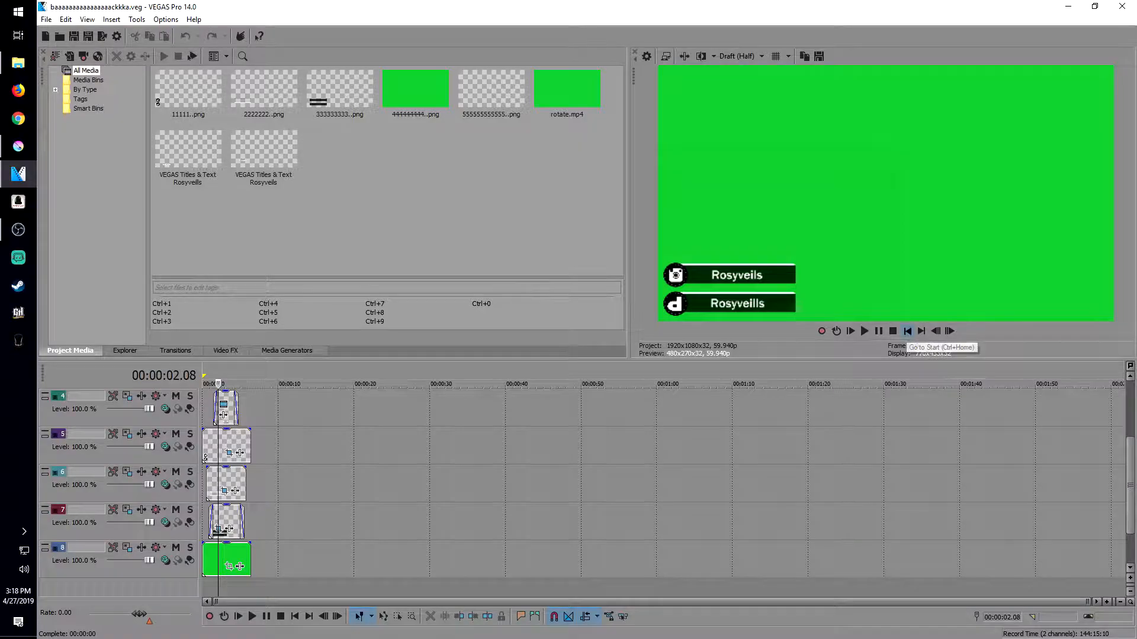
{"action": "left_click", "coordinate": [906, 331]}
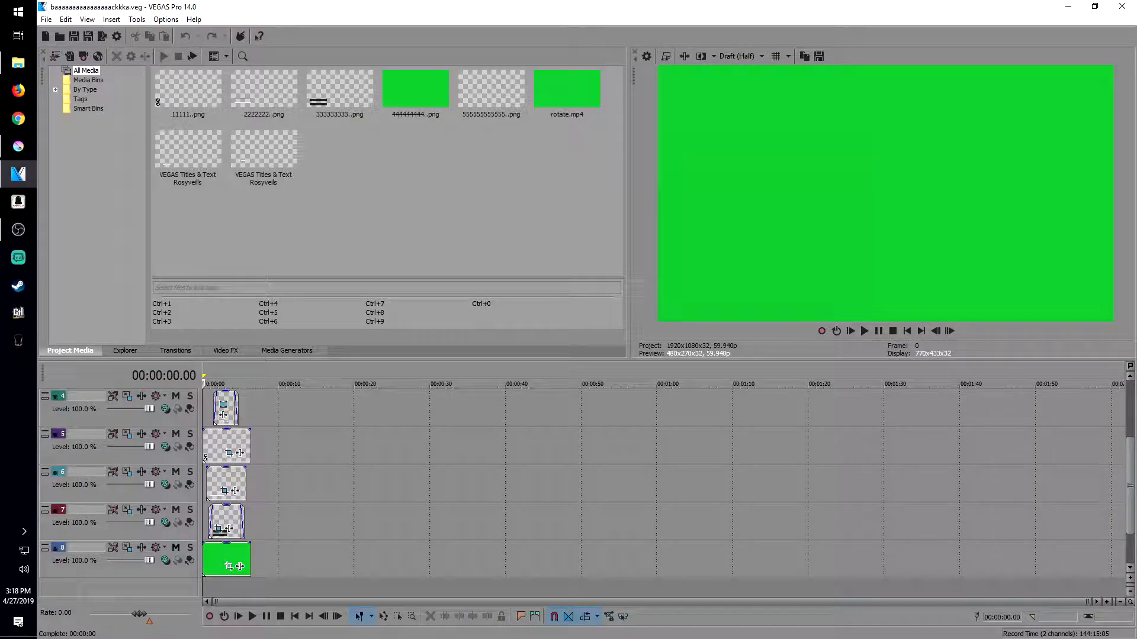
Mute tracks 1 to 4 and 6 to 8 so that only track 5 stays active.
{"action": "left_click", "coordinate": [176, 547]}
{"action": "left_click", "coordinate": [176, 509]}
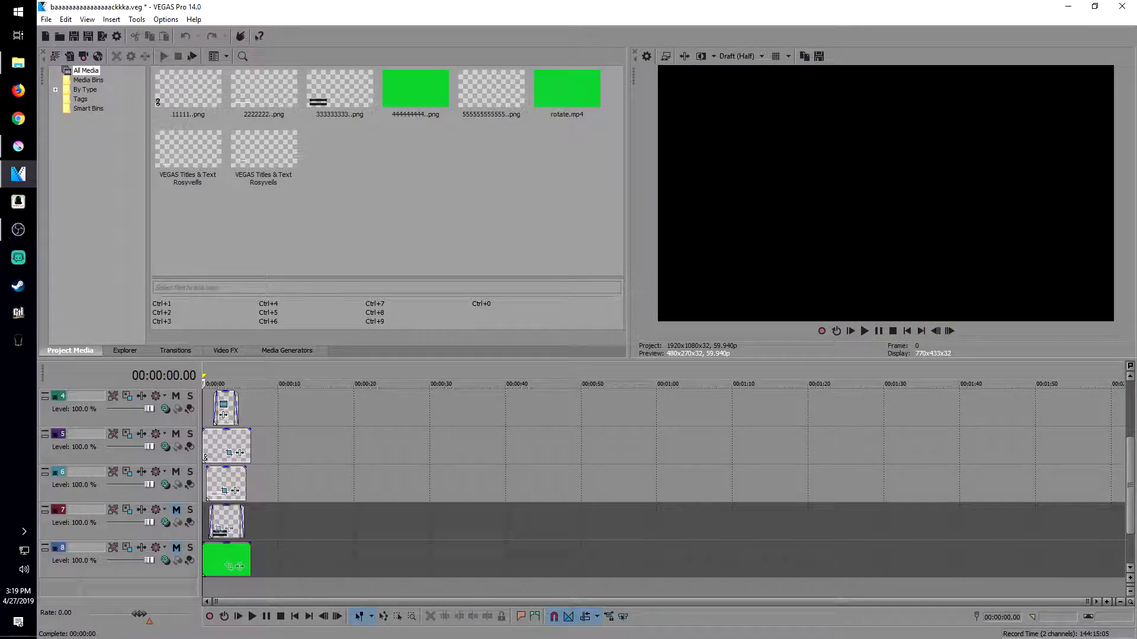
{"action": "left_click", "coordinate": [176, 471]}
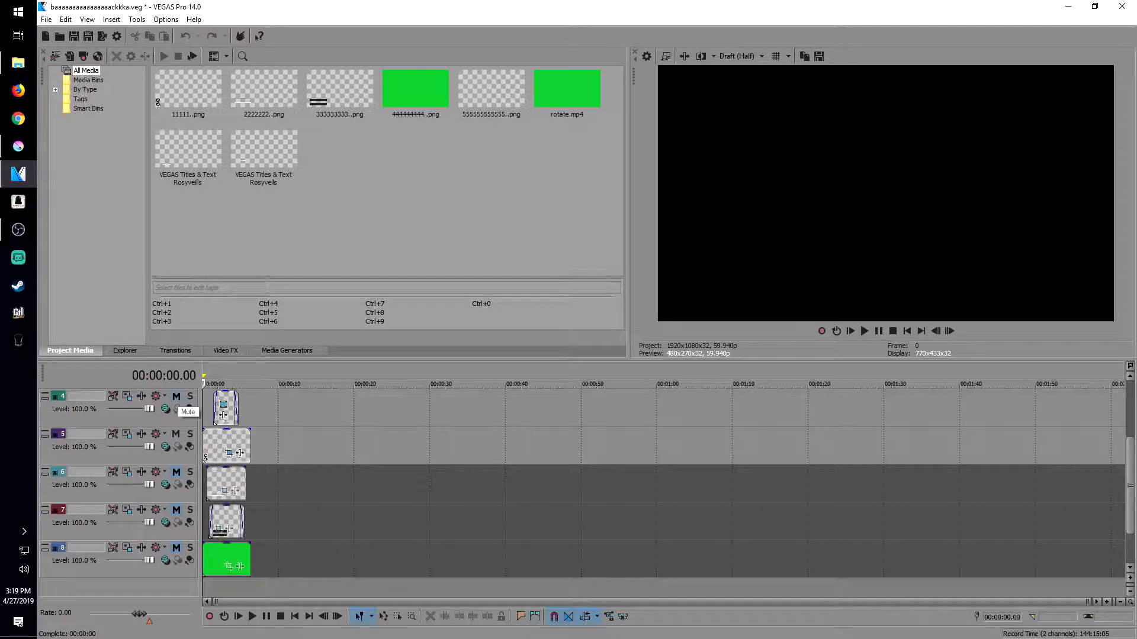
{"action": "left_click", "coordinate": [176, 396]}
{"action": "scroll", "coordinate": [156, 473], "scroll_direction": "up", "scroll_amount": 3}
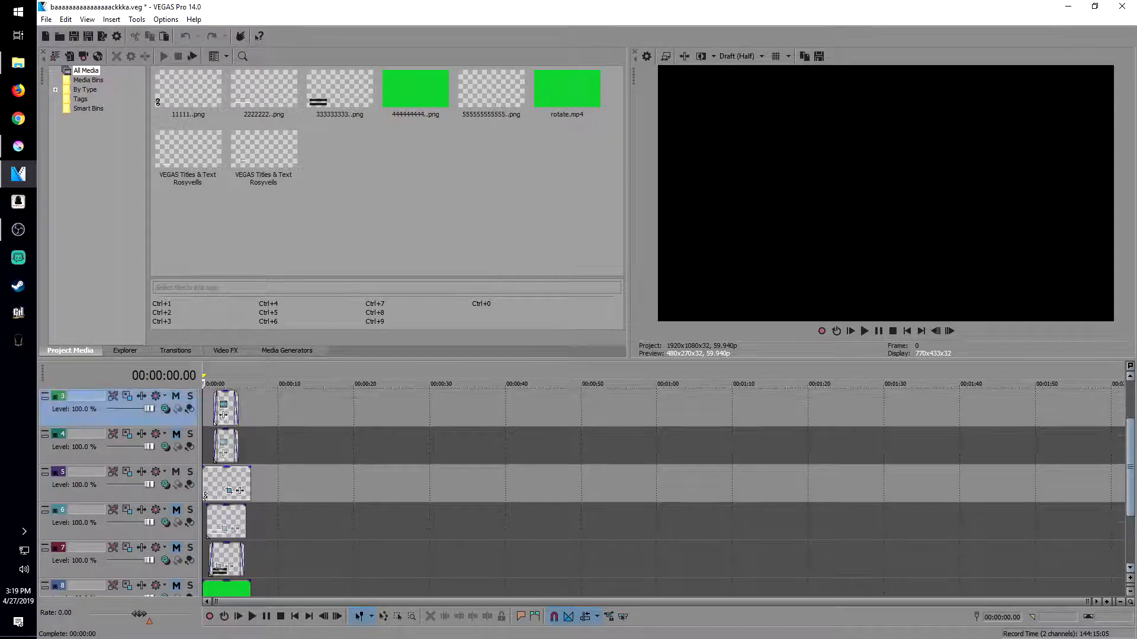
{"action": "left_click", "coordinate": [176, 472]}
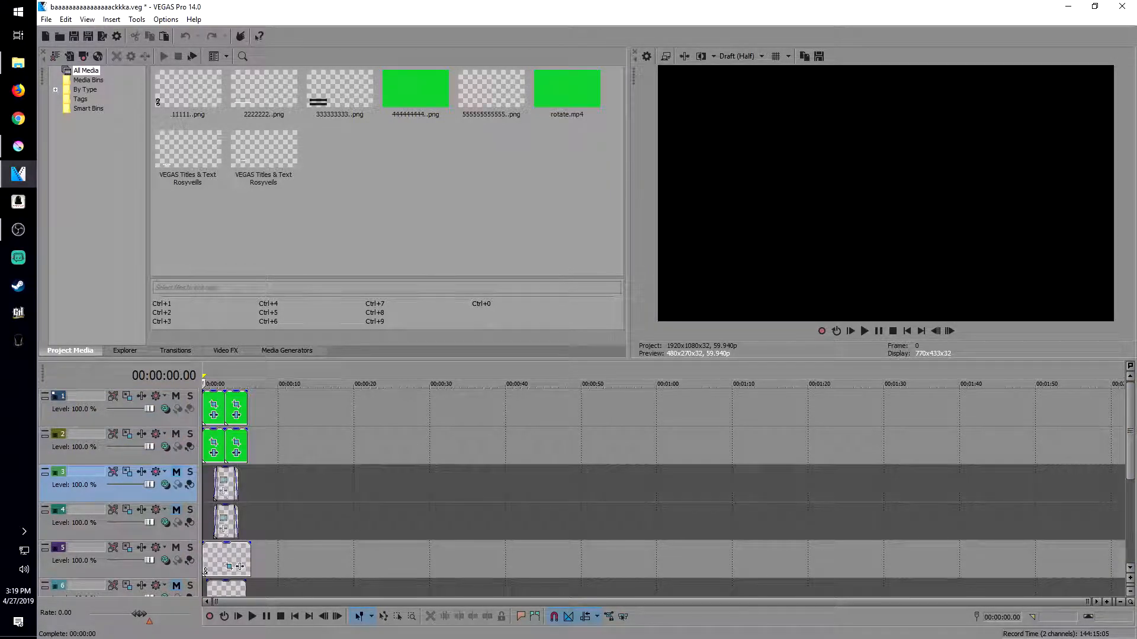
{"action": "left_click", "coordinate": [176, 434]}
{"action": "left_click", "coordinate": [176, 396]}
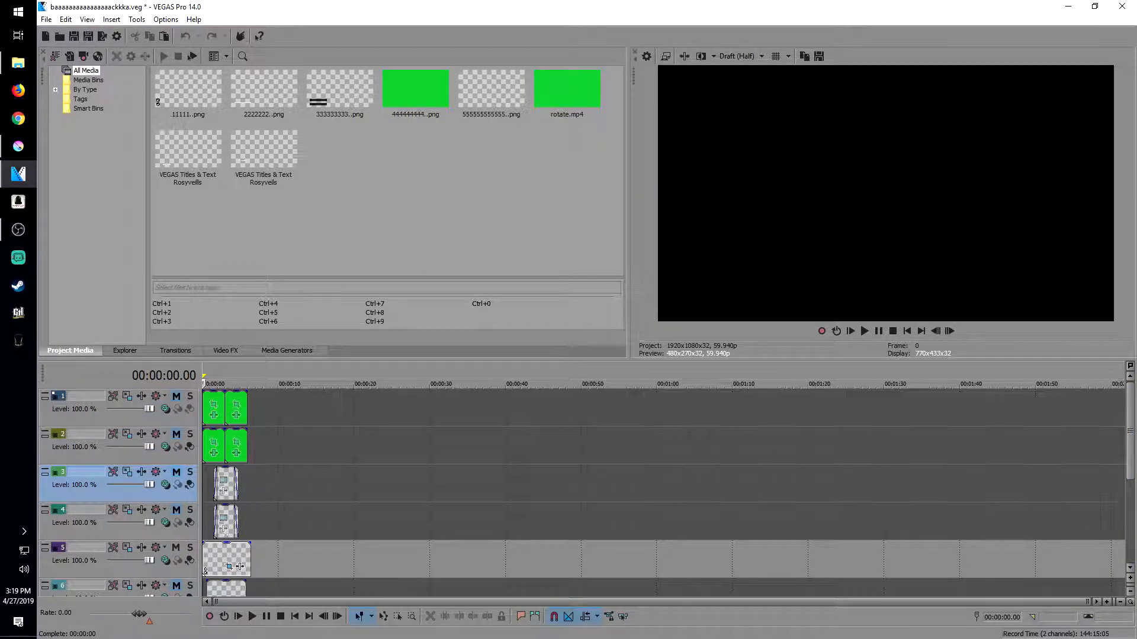
{"action": "scroll", "coordinate": [156, 474], "scroll_direction": "down", "scroll_amount": 3}
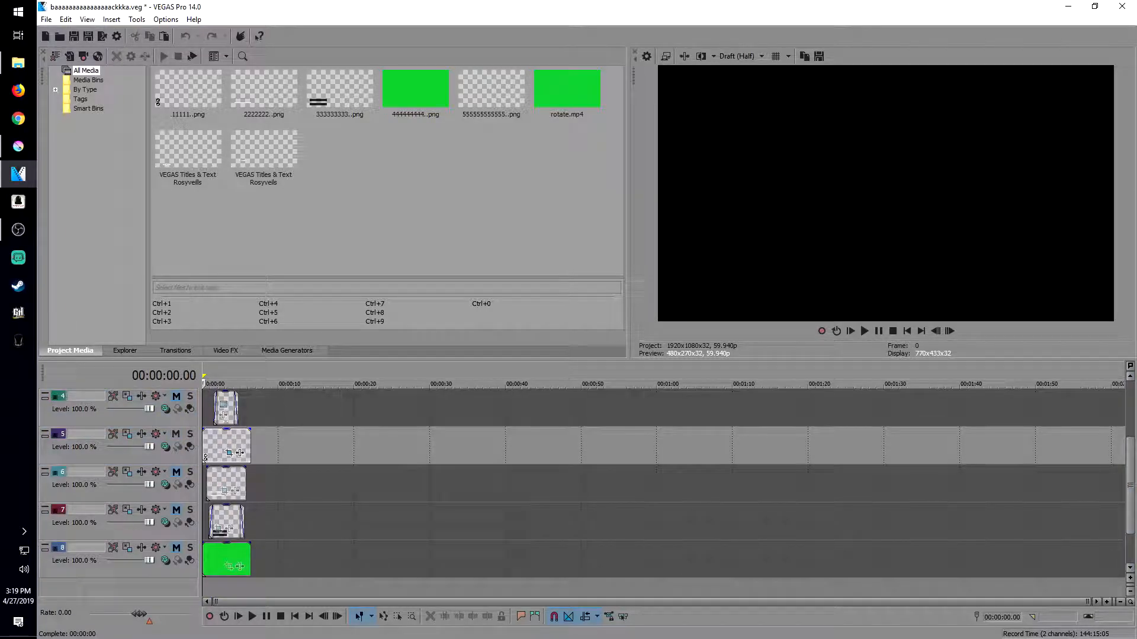
Switch to Krita and toggle the visibility of the 347.Black.png and Instagram icon layers to check each one's content, leaving both visible.
{"action": "left_click", "coordinate": [18, 146]}
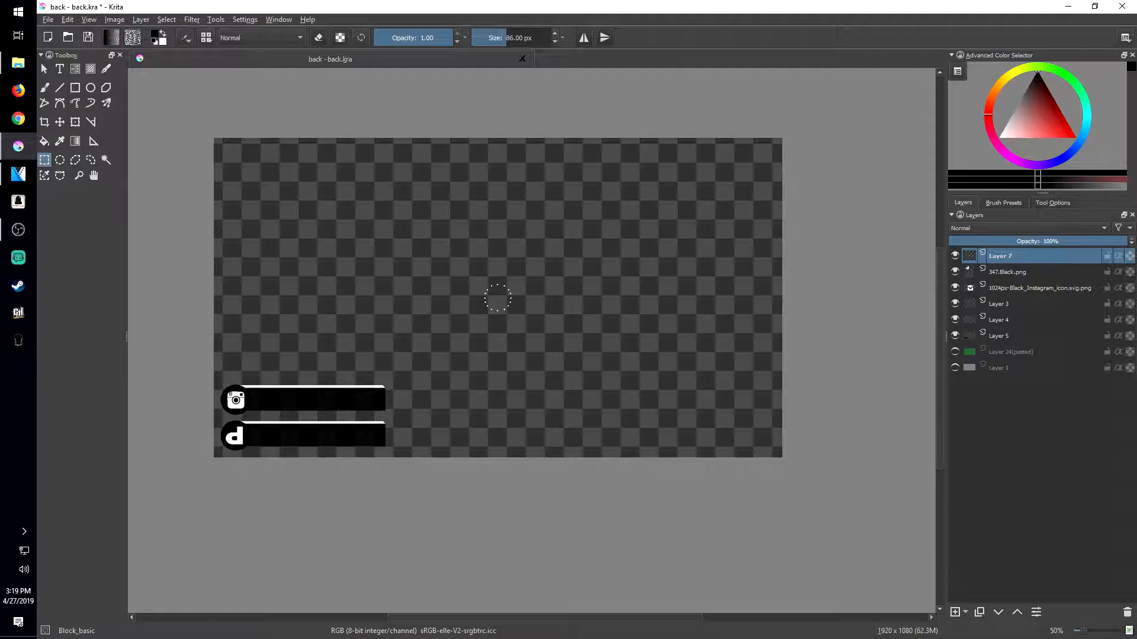
{"action": "left_click", "coordinate": [955, 272]}
{"action": "left_click", "coordinate": [955, 288]}
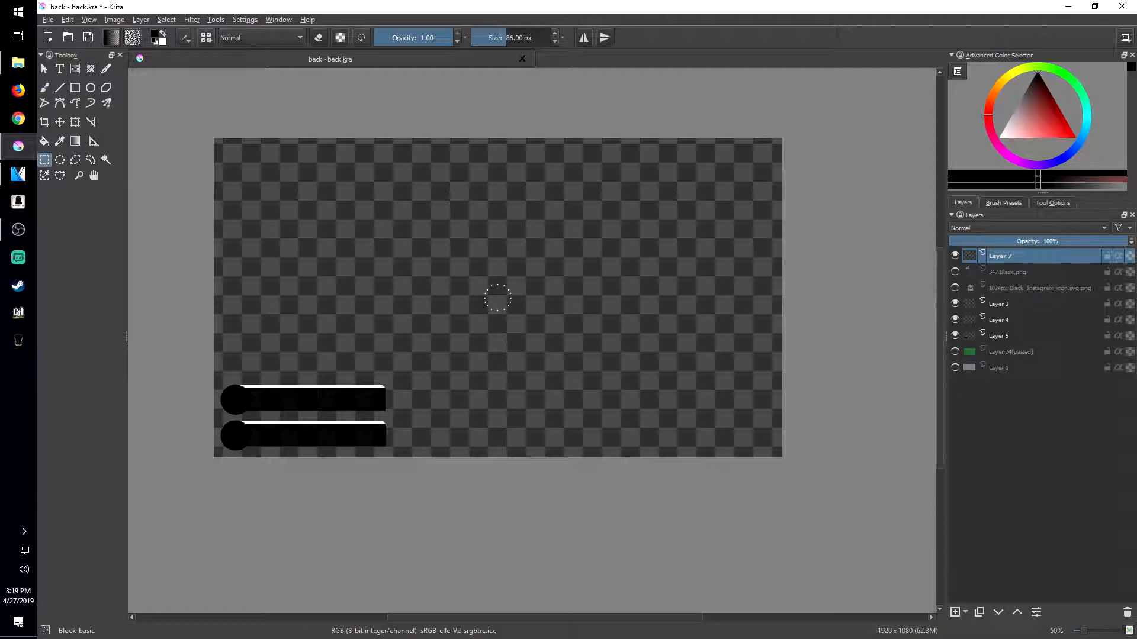
{"action": "left_click", "coordinate": [955, 272]}
{"action": "left_click", "coordinate": [955, 288]}
{"action": "left_click", "coordinate": [955, 272]}
{"action": "left_click", "coordinate": [955, 271]}
{"action": "left_click", "coordinate": [955, 271]}
{"action": "left_click", "coordinate": [955, 287]}
{"action": "left_click", "coordinate": [955, 288]}
{"action": "left_click", "coordinate": [955, 271]}
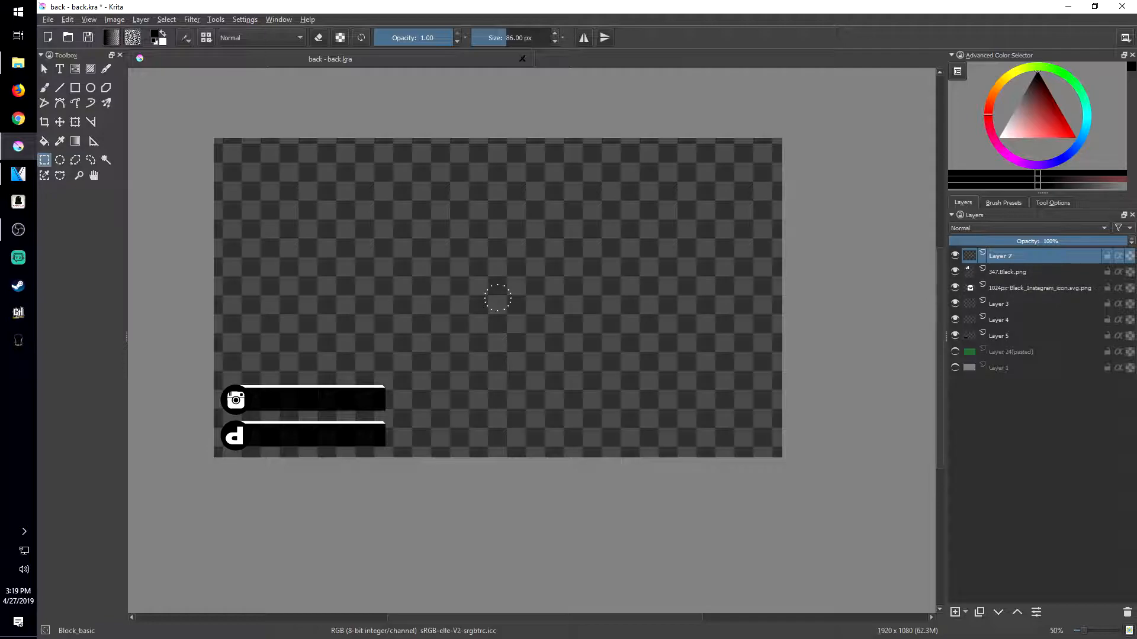
Merge the 347.Black.png layer with the Instagram icon layer, check the combined icons' visibility, and merge them into Layer 3.
{"action": "left_click", "coordinate": [1006, 271]}
{"action": "right_click", "coordinate": [1007, 271]}
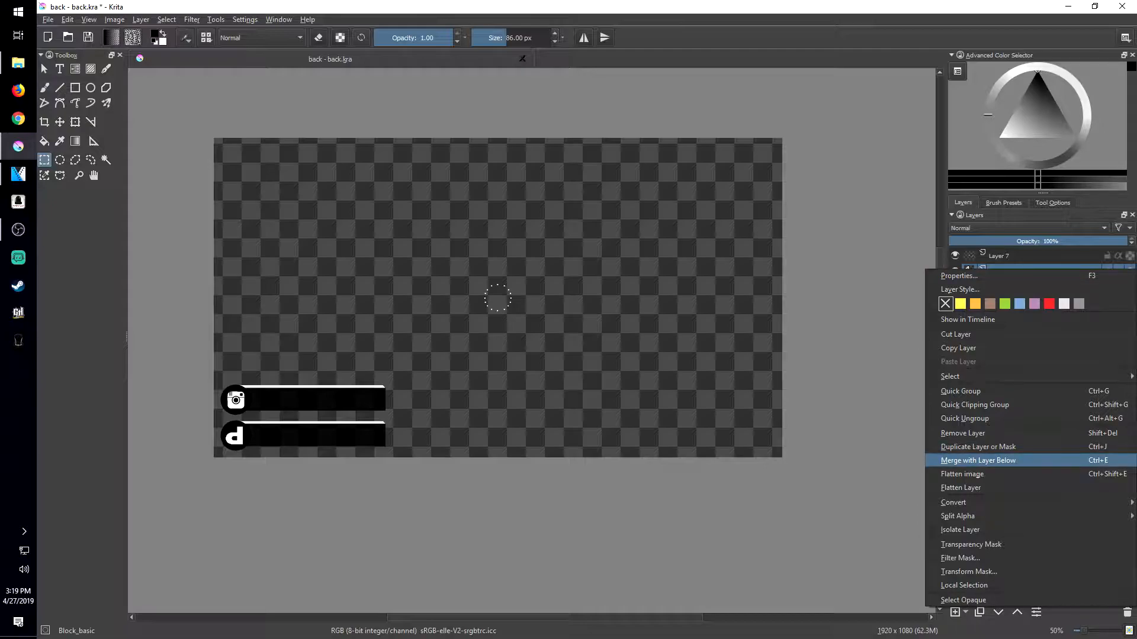
{"action": "left_click", "coordinate": [978, 461]}
{"action": "left_click", "coordinate": [955, 272]}
{"action": "left_click", "coordinate": [955, 272]}
{"action": "left_click", "coordinate": [955, 272]}
{"action": "left_click", "coordinate": [955, 272]}
{"action": "left_click", "coordinate": [955, 272]}
{"action": "left_click", "coordinate": [955, 272]}
{"action": "right_click", "coordinate": [977, 273]}
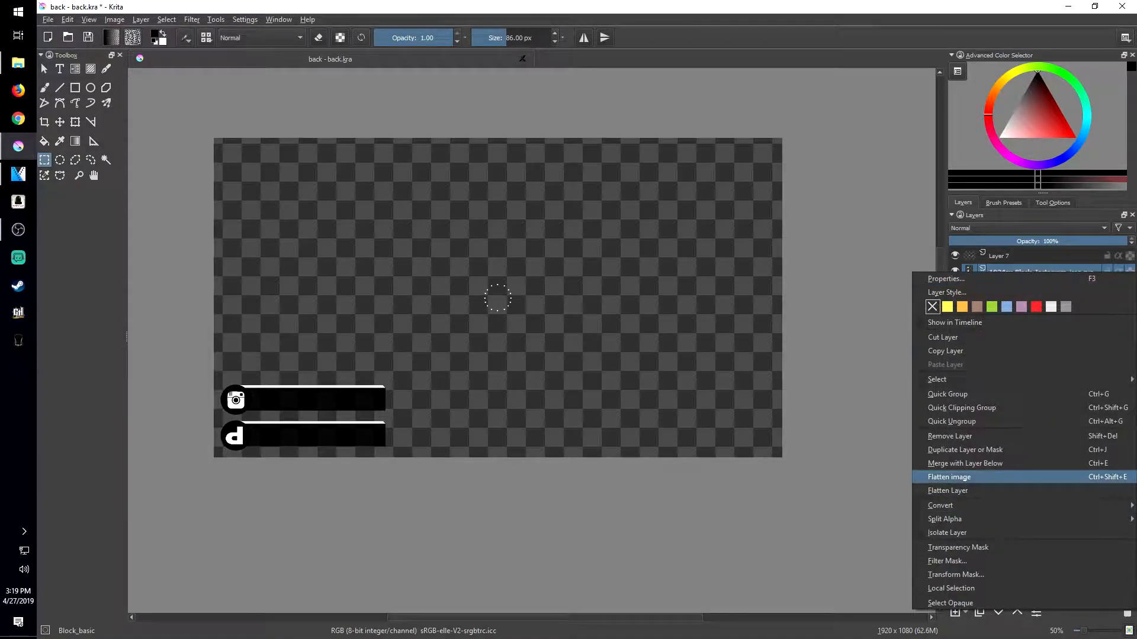
{"action": "left_click", "coordinate": [977, 465]}
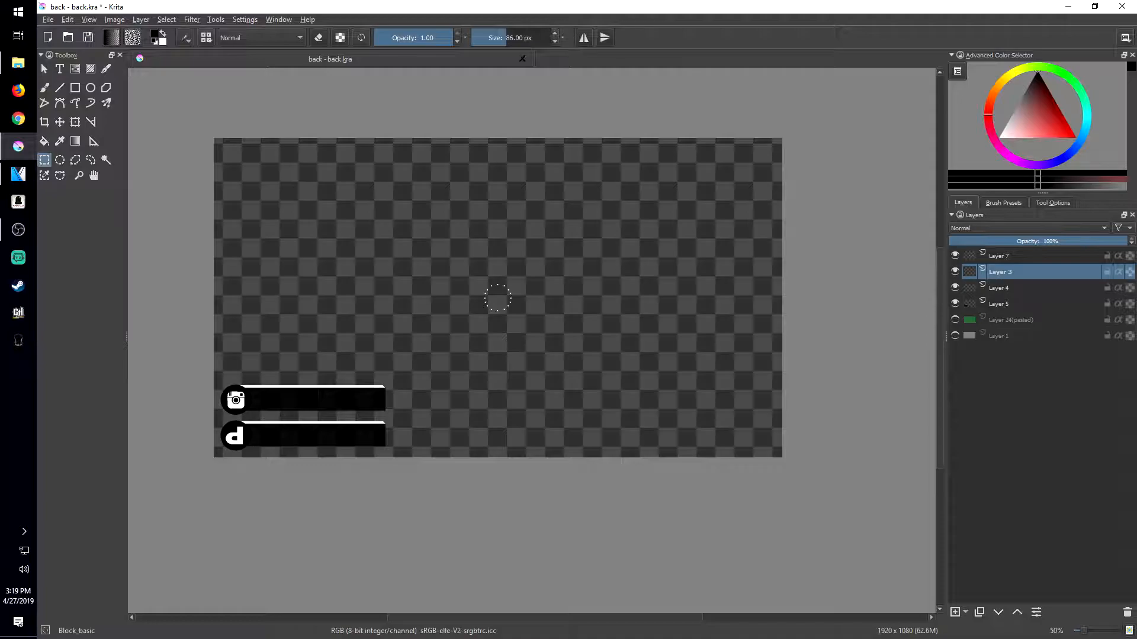
Switch to VEGAS Pro and step forward from the start to frame 23 to examine the icons' entrance on track 5.
{"action": "left_click", "coordinate": [19, 174]}
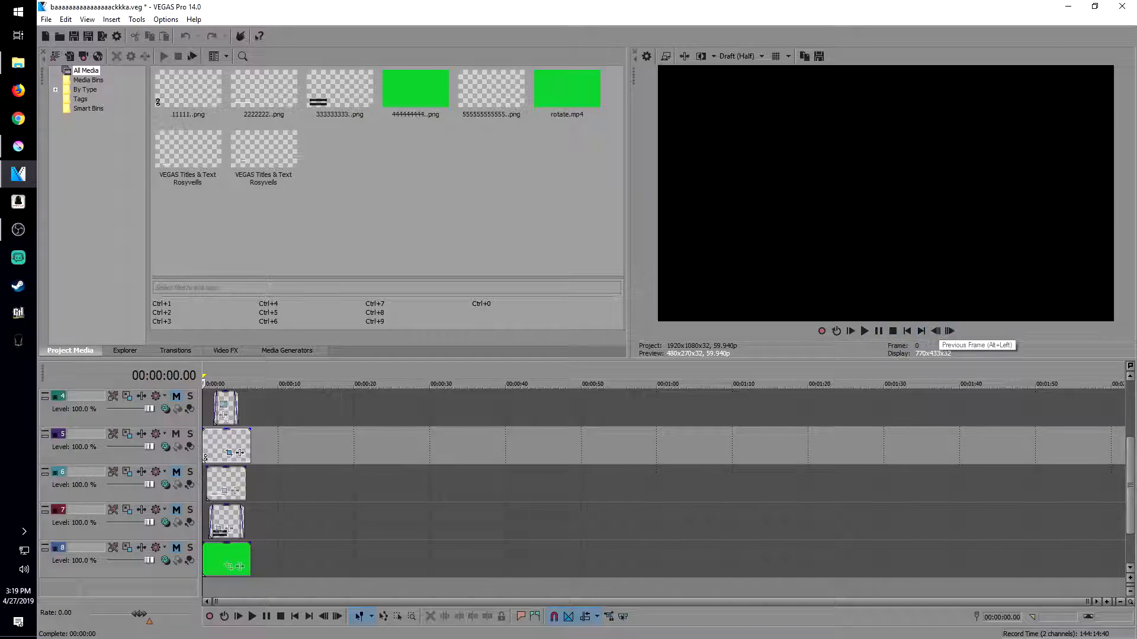
{"action": "left_click", "coordinate": [949, 331]}
{"action": "left_click", "coordinate": [949, 332]}
{"action": "left_click", "coordinate": [950, 331]}
{"action": "left_click", "coordinate": [950, 331]}
{"action": "left_click", "coordinate": [949, 331]}
{"action": "left_click", "coordinate": [950, 332]}
{"action": "left_click", "coordinate": [949, 332]}
{"action": "left_click", "coordinate": [950, 332]}
{"action": "left_click", "coordinate": [950, 331]}
{"action": "left_click", "coordinate": [949, 331]}
{"action": "left_click", "coordinate": [949, 332]}
{"action": "left_click", "coordinate": [950, 332]}
{"action": "left_click", "coordinate": [949, 332]}
{"action": "left_click", "coordinate": [949, 331]}
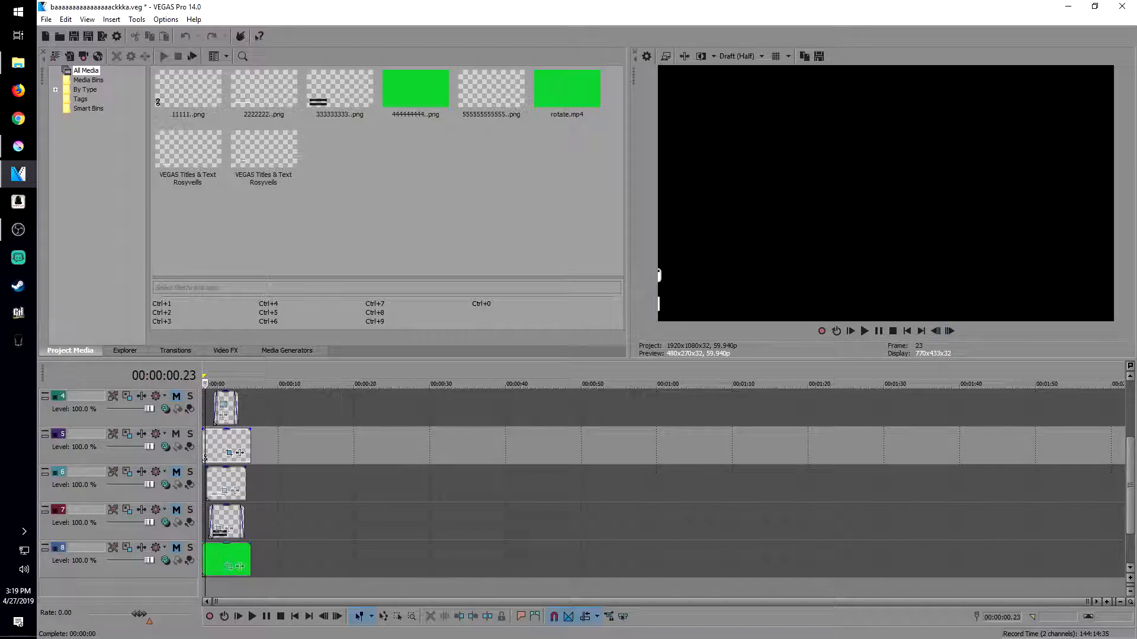
Unmute the green background on track 8 and advance to frame 44 to check the icons' slide-in over it.
{"action": "left_click", "coordinate": [175, 548]}
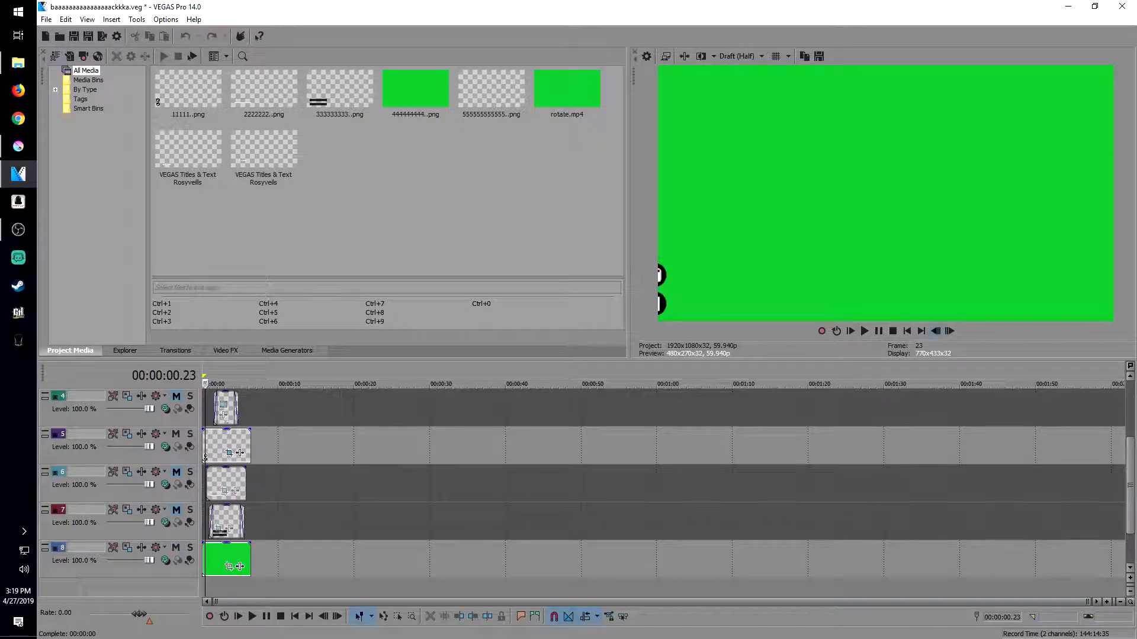
{"action": "left_click", "coordinate": [950, 331]}
{"action": "left_click", "coordinate": [950, 332]}
{"action": "left_click", "coordinate": [950, 331]}
{"action": "left_click", "coordinate": [950, 332]}
{"action": "left_click", "coordinate": [950, 332]}
{"action": "scroll", "coordinate": [326, 469], "scroll_direction": "up", "scroll_amount": 6}
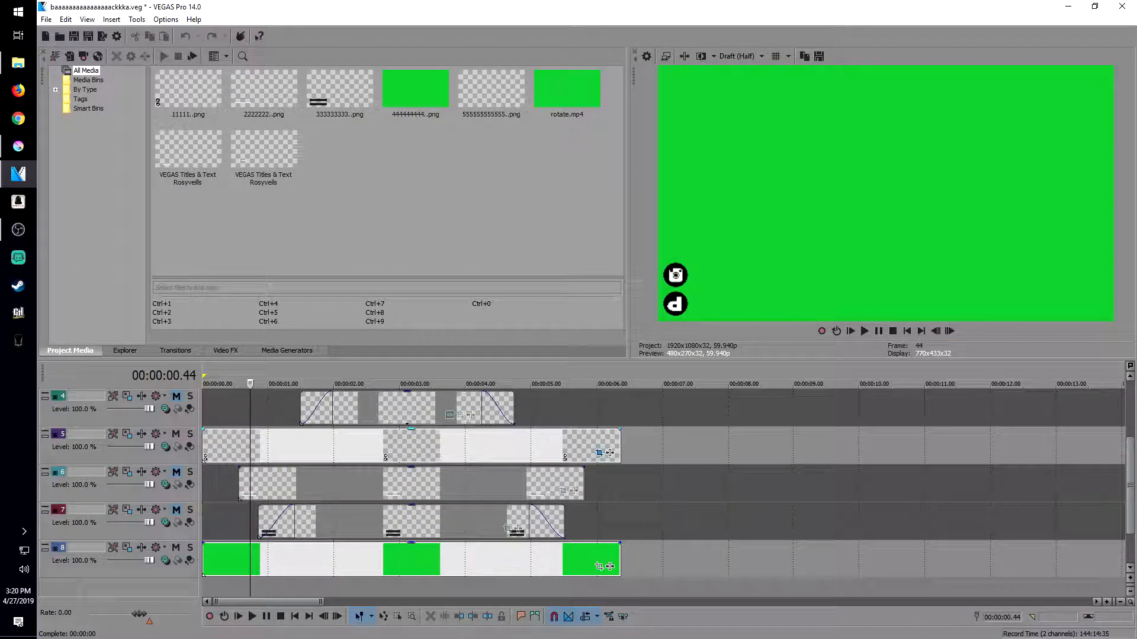
Open Event Pan/Crop for the 11111 icons event on track 5 and delete every position keyframe after the first.
{"action": "left_click", "coordinate": [598, 453]}
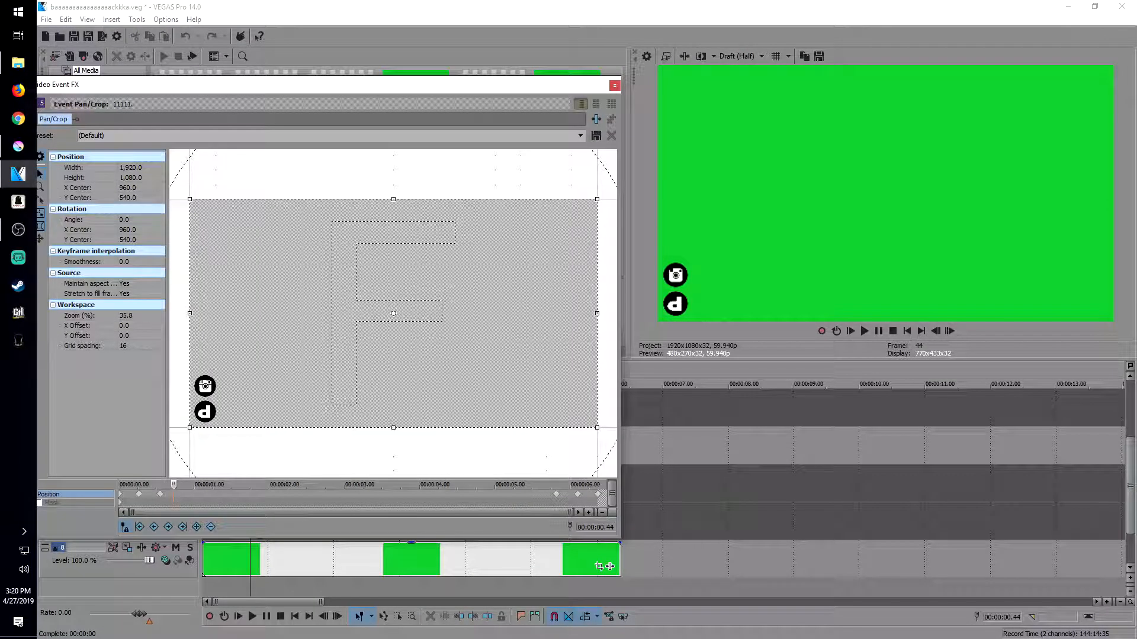
{"action": "left_click", "coordinate": [907, 331]}
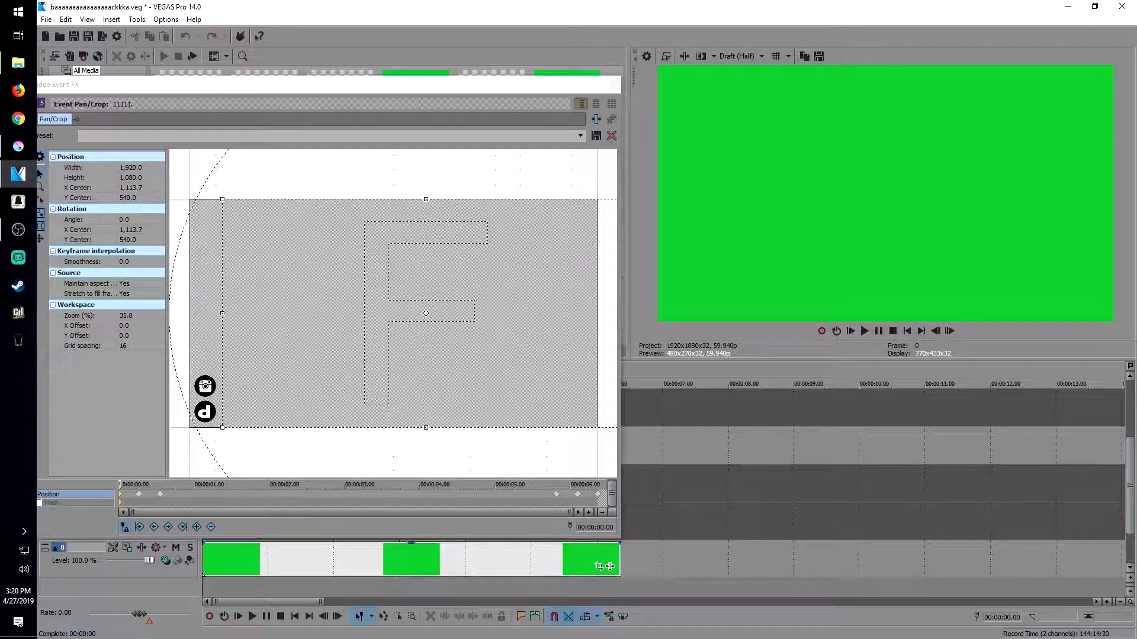
{"action": "left_click", "coordinate": [610, 566]}
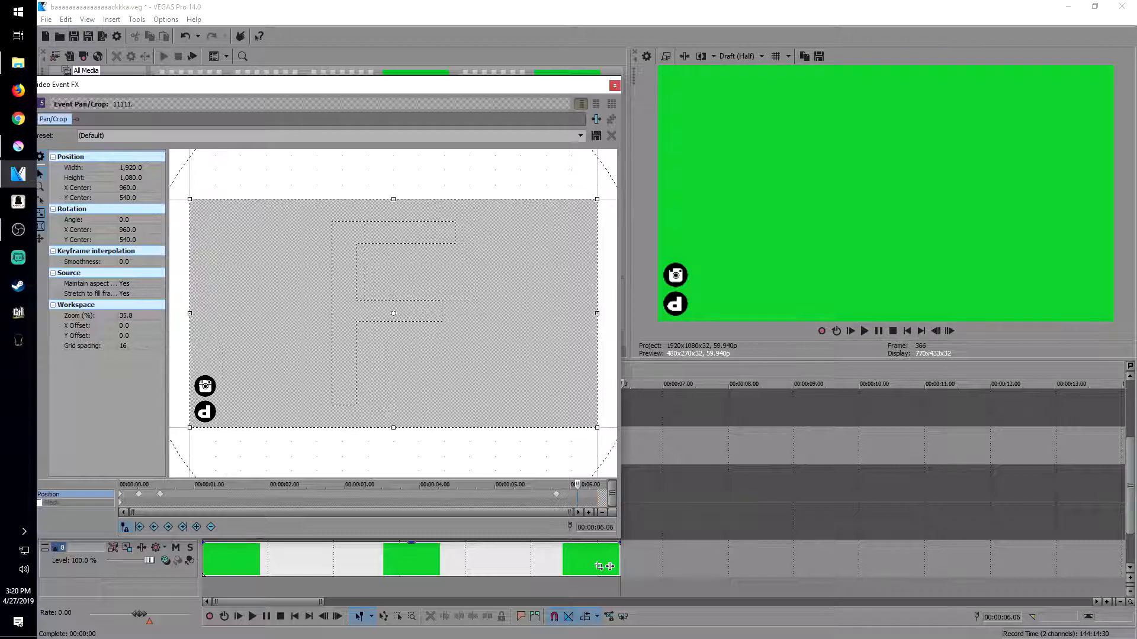
{"action": "left_click", "coordinate": [556, 494]}
{"action": "key", "text": "Delete"}
{"action": "left_click", "coordinate": [160, 494]}
{"action": "key", "text": "Delete"}
{"action": "left_click", "coordinate": [138, 494]}
{"action": "key", "text": "Delete"}
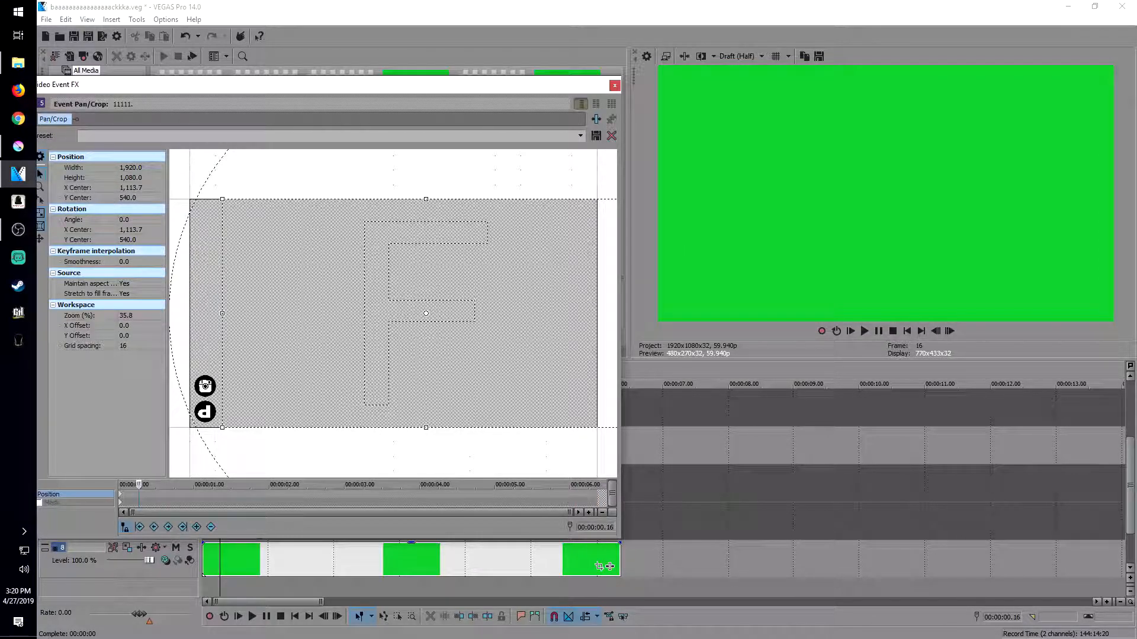
Place the Pan/Crop cursor at 00:00:01.00, try shifting the crop frame slightly upward, and undo that shift.
{"action": "scroll", "coordinate": [393, 314], "scroll_direction": "down", "scroll_amount": 1}
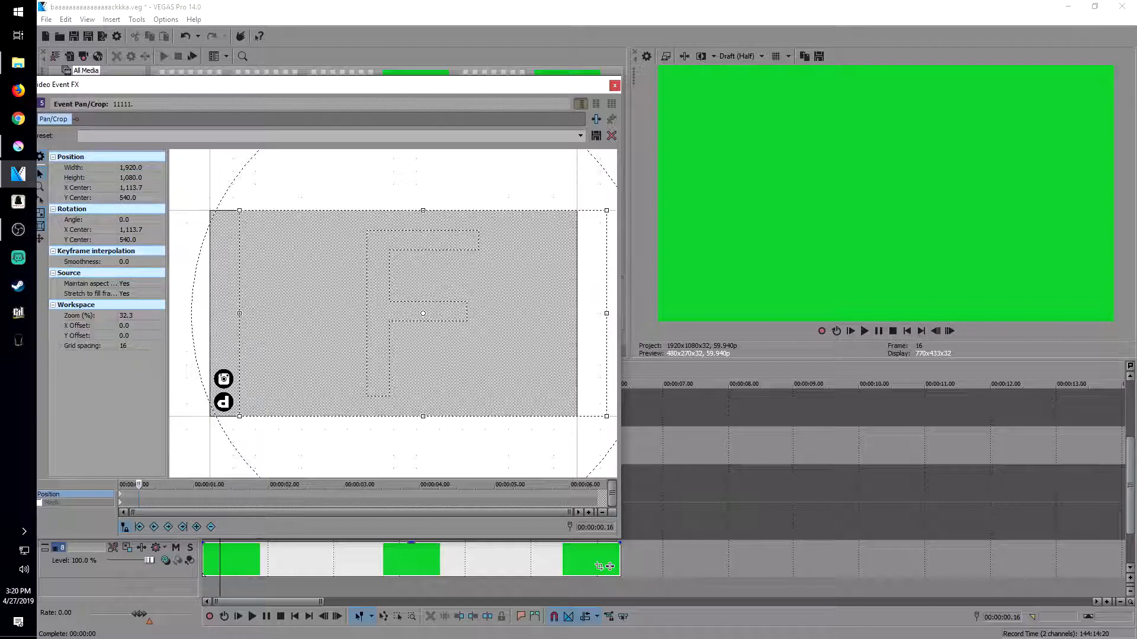
{"action": "scroll", "coordinate": [362, 499], "scroll_direction": "up", "scroll_amount": 4}
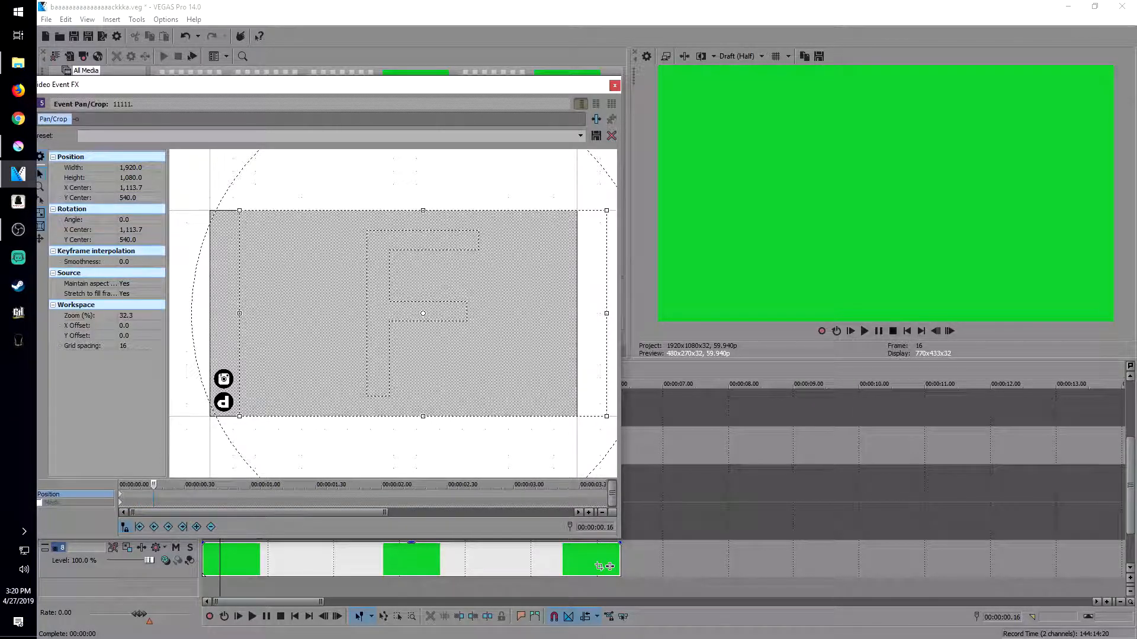
{"action": "left_click", "coordinate": [906, 331]}
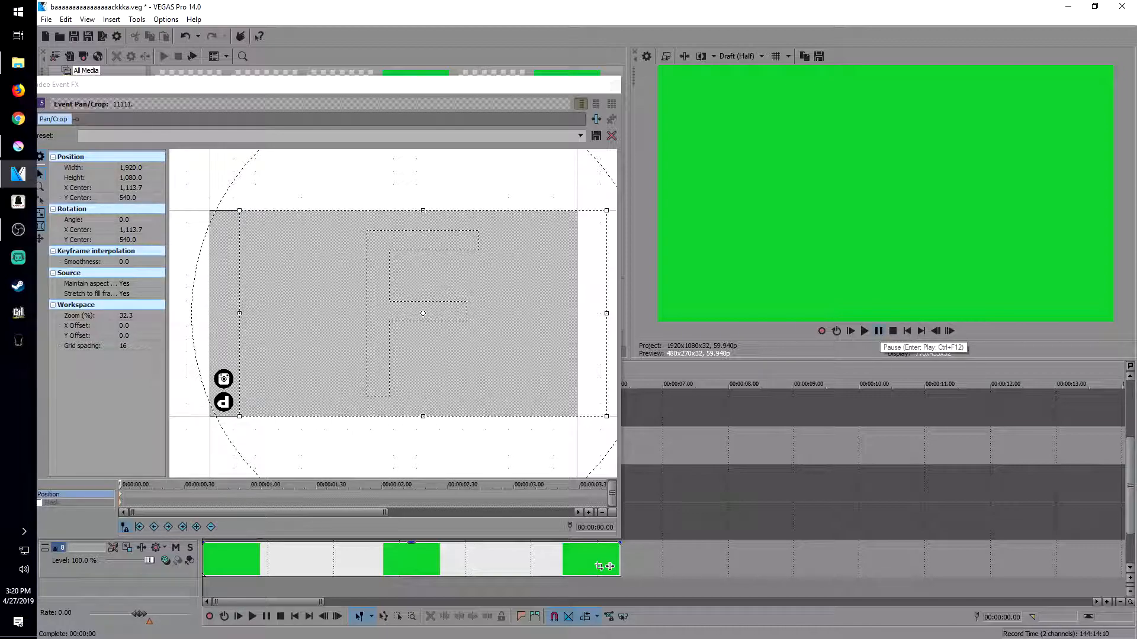
{"action": "left_click", "coordinate": [878, 331]}
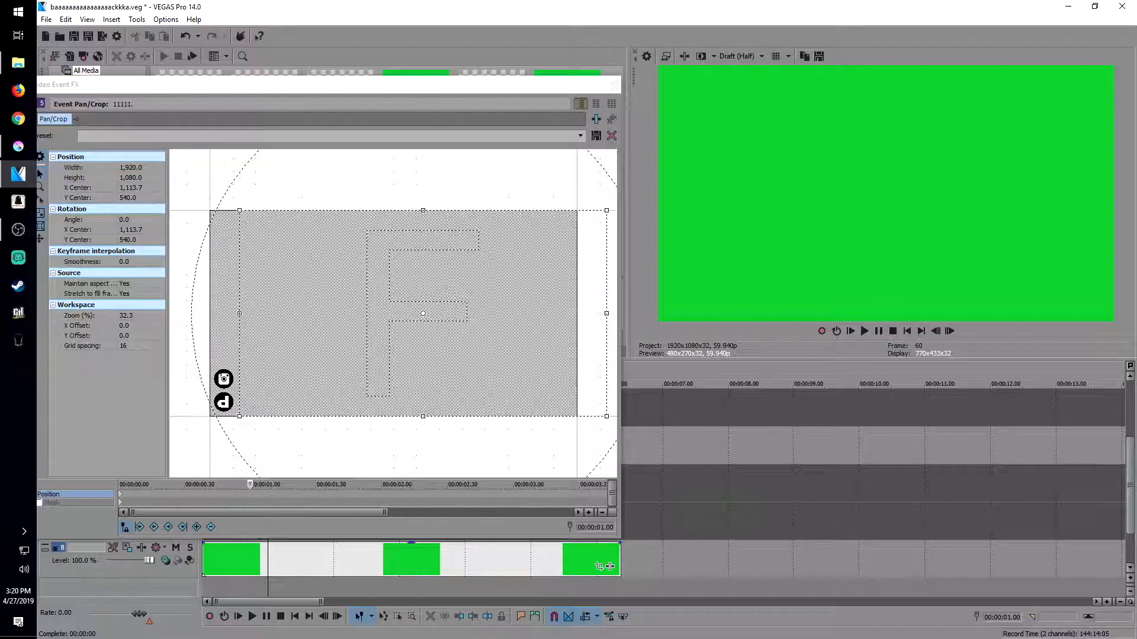
{"action": "left_click_drag", "start_coordinate": [423, 313], "coordinate": [423, 312]}
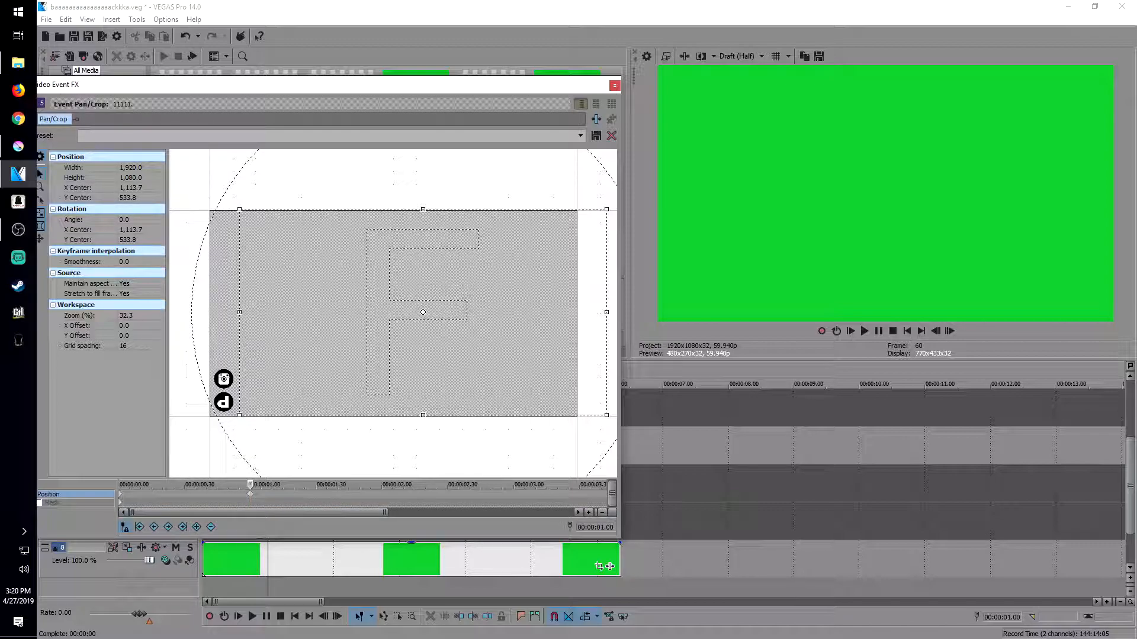
{"action": "key", "text": "ctrl+z"}
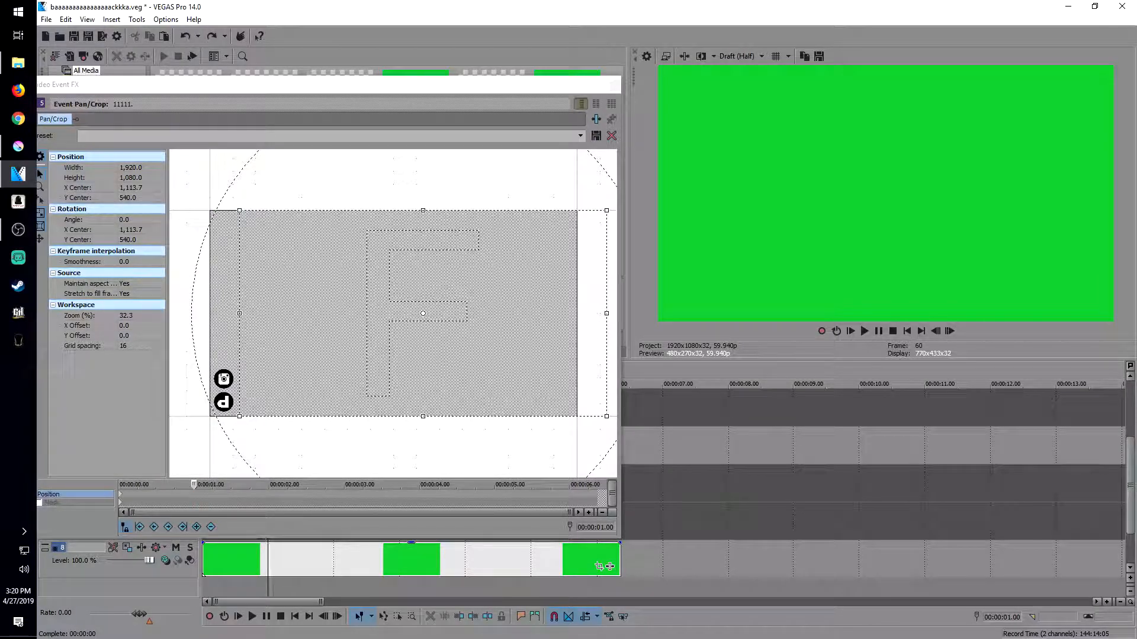
Create a position keyframe at 00:00:01.00 by nudging the crop frame horizontally to X Center 927.9, keeping Y Center at 540.0.
{"action": "left_click", "coordinate": [329, 85]}
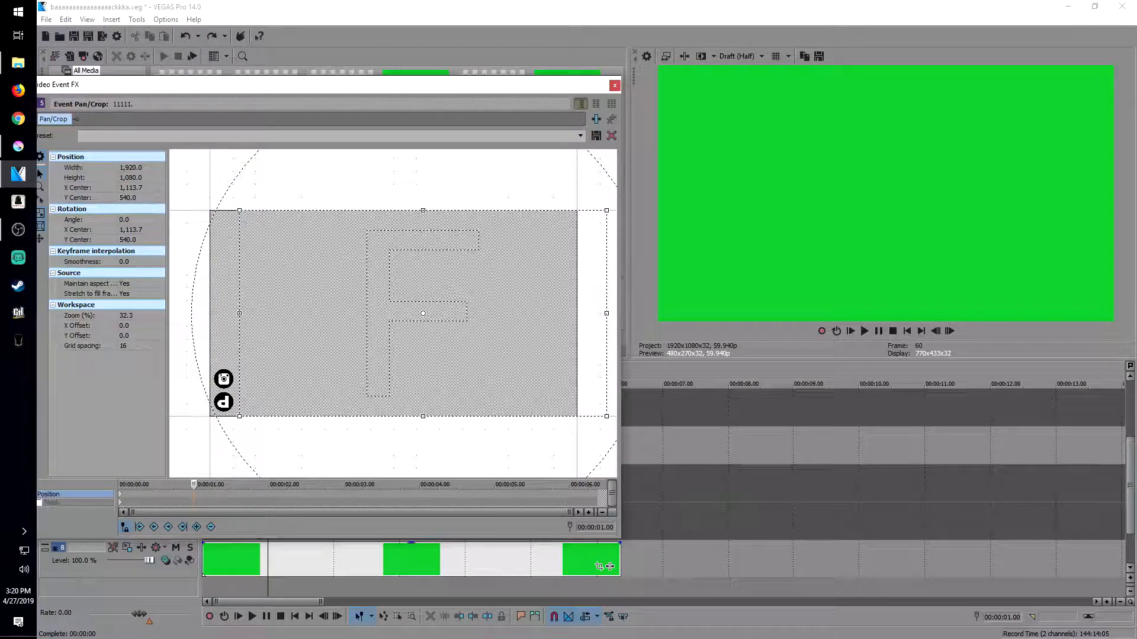
{"action": "key", "text": "Left"}
{"action": "key", "text": "Left"}
{"action": "key", "text": "Left"}
{"action": "key", "text": "Left"}
{"action": "key", "text": "Left"}
{"action": "key", "text": "Left"}
{"action": "key", "text": "Left"}
{"action": "key", "text": "Left"}
{"action": "key", "text": "Left"}
{"action": "key", "text": "Left"}
{"action": "key", "text": "Left"}
{"action": "key", "text": "Left"}
{"action": "key", "text": "Left"}
{"action": "key", "text": "Left"}
{"action": "key", "text": "Left"}
{"action": "key", "text": "Left"}
{"action": "key", "text": "Left"}
{"action": "key", "text": "Left"}
{"action": "key", "text": "Left"}
{"action": "key", "text": "Left"}
{"action": "key", "text": "Left"}
{"action": "key", "text": "Left"}
{"action": "key", "text": "Left"}
{"action": "key", "text": "Left"}
{"action": "key", "text": "Left"}
{"action": "key", "text": "Left"}
{"action": "key", "text": "Left"}
{"action": "key", "text": "Left"}
{"action": "key", "text": "Left"}
{"action": "key", "text": "Left"}
{"action": "key", "text": "Left"}
{"action": "key", "text": "Left"}
{"action": "key", "text": "Left"}
{"action": "key", "text": "Left"}
{"action": "key", "text": "Left"}
{"action": "key", "text": "Left"}
{"action": "key", "text": "Left"}
{"action": "key", "text": "Left"}
{"action": "key", "text": "Left"}
{"action": "key", "text": "Left"}
{"action": "key", "text": "Left"}
{"action": "key", "text": "Left"}
{"action": "key", "text": "Left"}
{"action": "key", "text": "Left"}
{"action": "key", "text": "Left"}
{"action": "key", "text": "Left"}
{"action": "key", "text": "Left"}
{"action": "key", "text": "Left"}
{"action": "key", "text": "Left"}
{"action": "key", "text": "Left"}
{"action": "key", "text": "Left"}
{"action": "key", "text": "Right"}
{"action": "key", "text": "Left"}
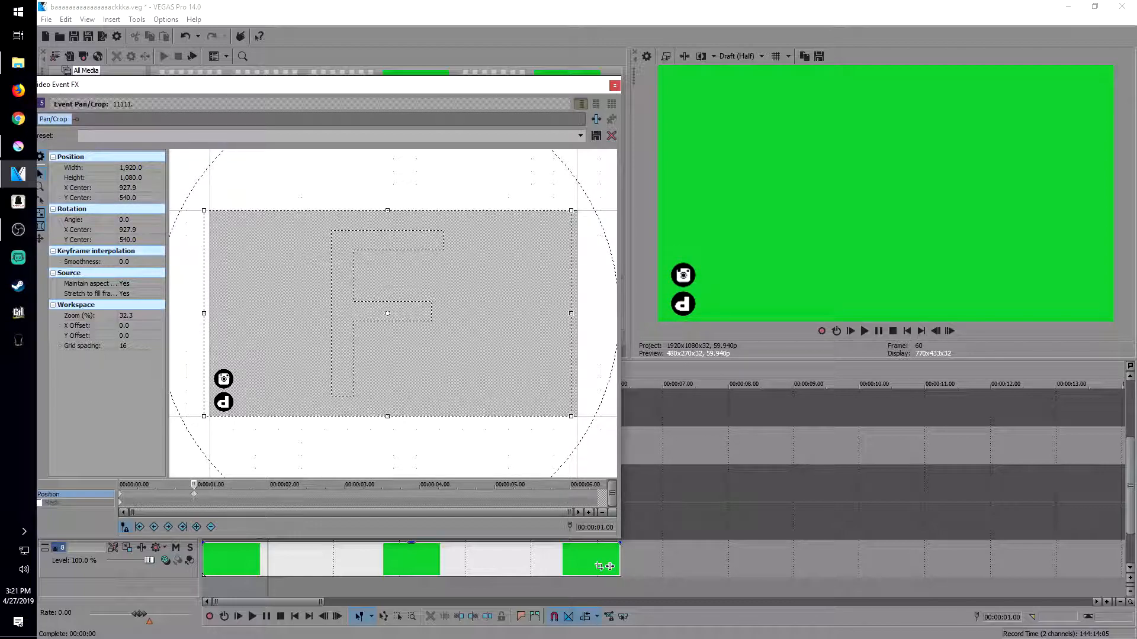
Play the icons' slide-in from the start of the timeline to check its speed.
{"action": "key", "text": "ctrl+Home"}
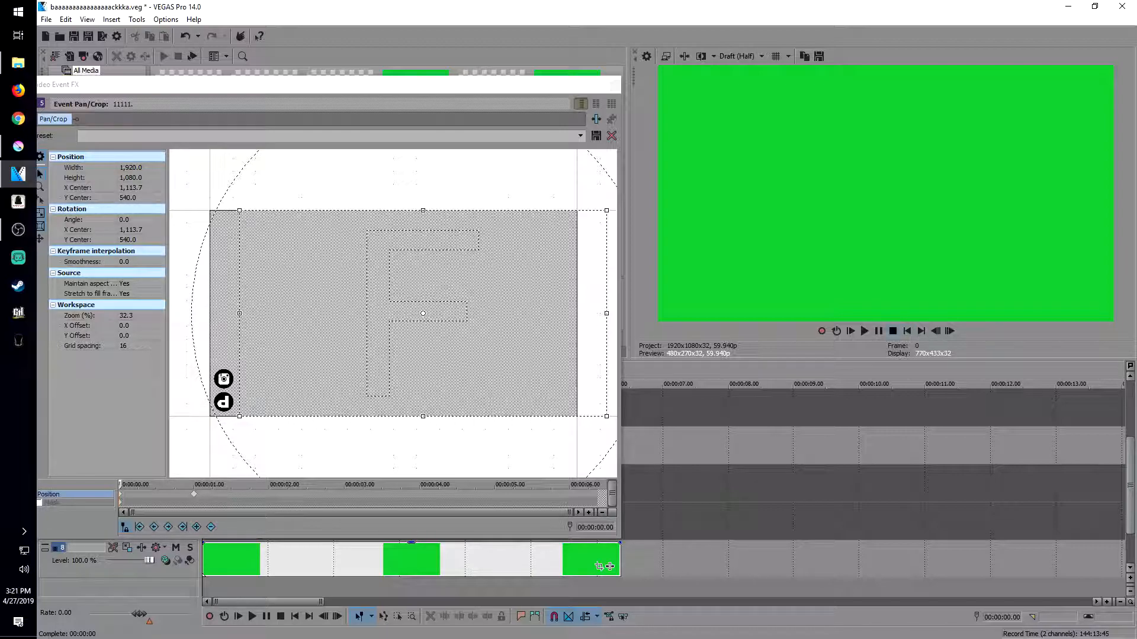
{"action": "key", "text": "space"}
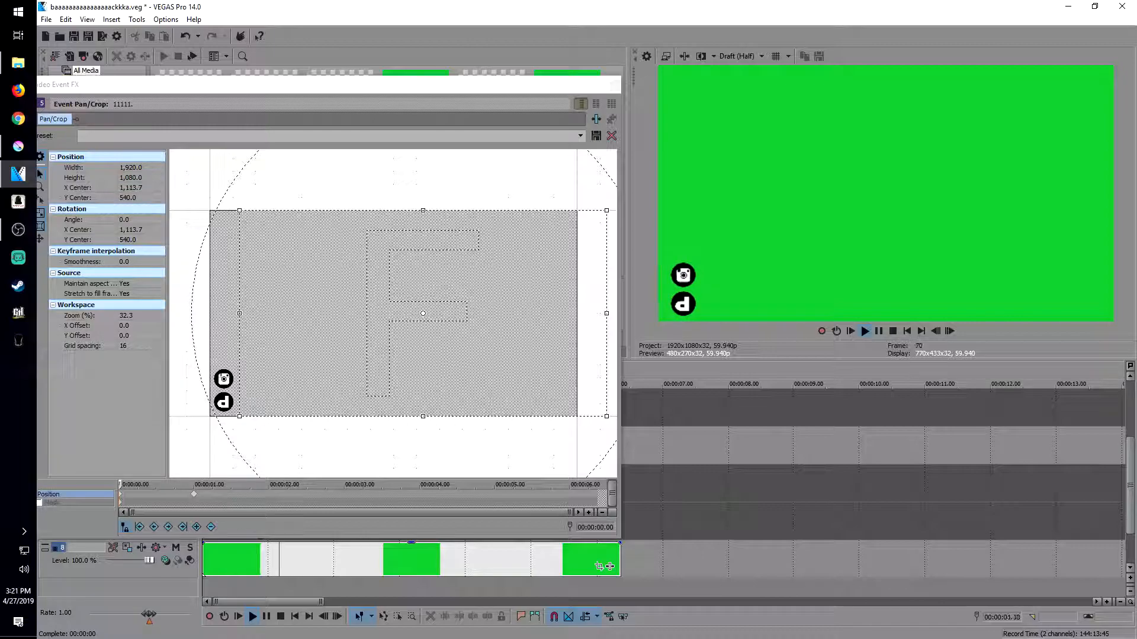
{"action": "key", "text": "space"}
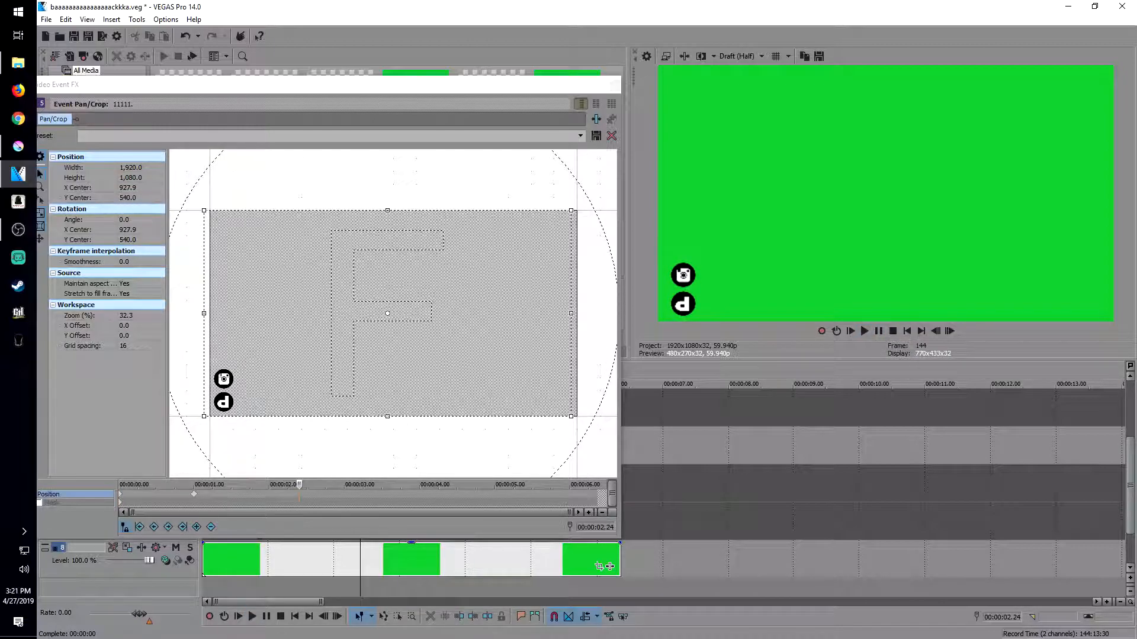
Move the icons' second position keyframe earlier, to about 0.7 seconds, and preview the slide-in from the start.
{"action": "left_click", "coordinate": [194, 494]}
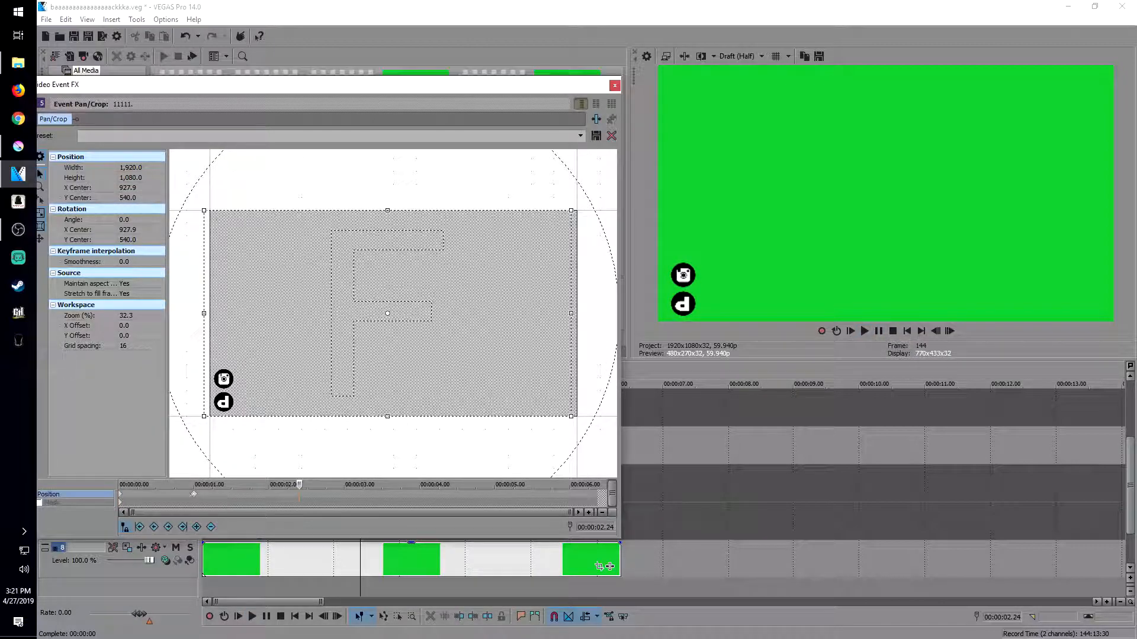
{"action": "left_click_drag", "start_coordinate": [194, 494], "coordinate": [170, 494]}
{"action": "left_click", "coordinate": [907, 331]}
{"action": "key", "text": "space"}
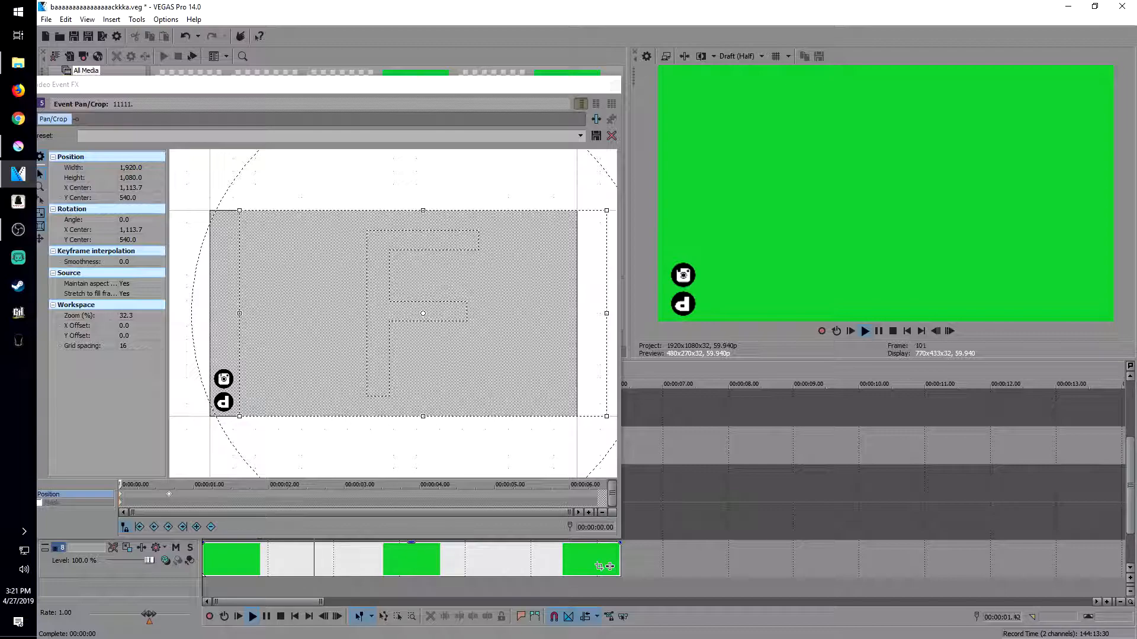
{"action": "key", "text": "space"}
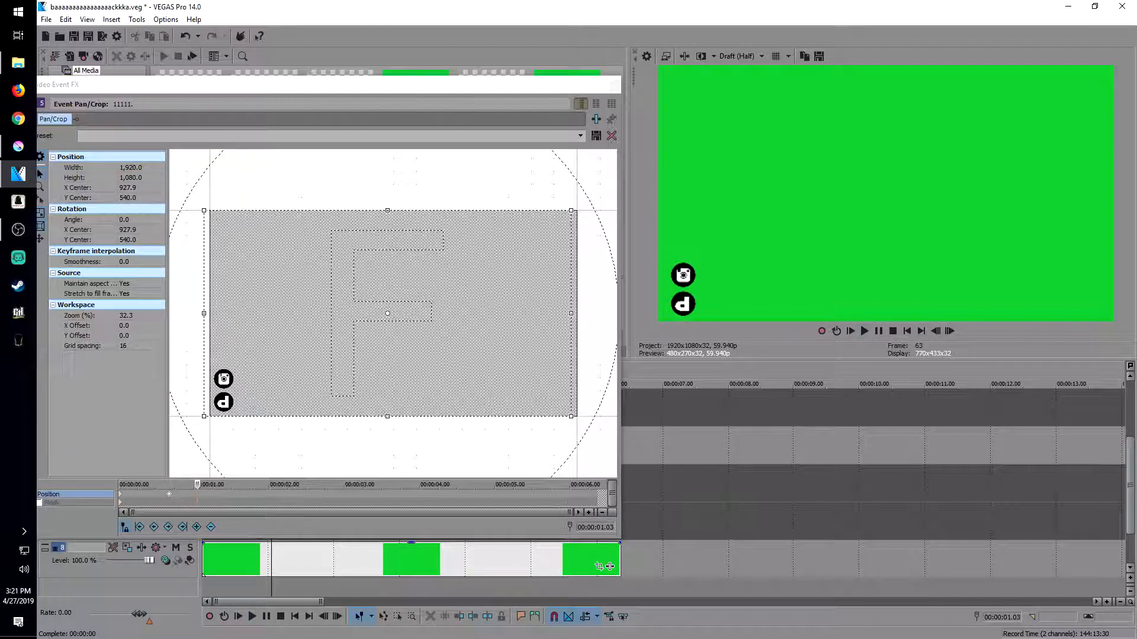
Move the icons' second position keyframe to about 0.4 seconds, preview the faster slide-in, and close Event Pan/Crop.
{"action": "left_click_drag", "start_coordinate": [169, 495], "coordinate": [152, 494]}
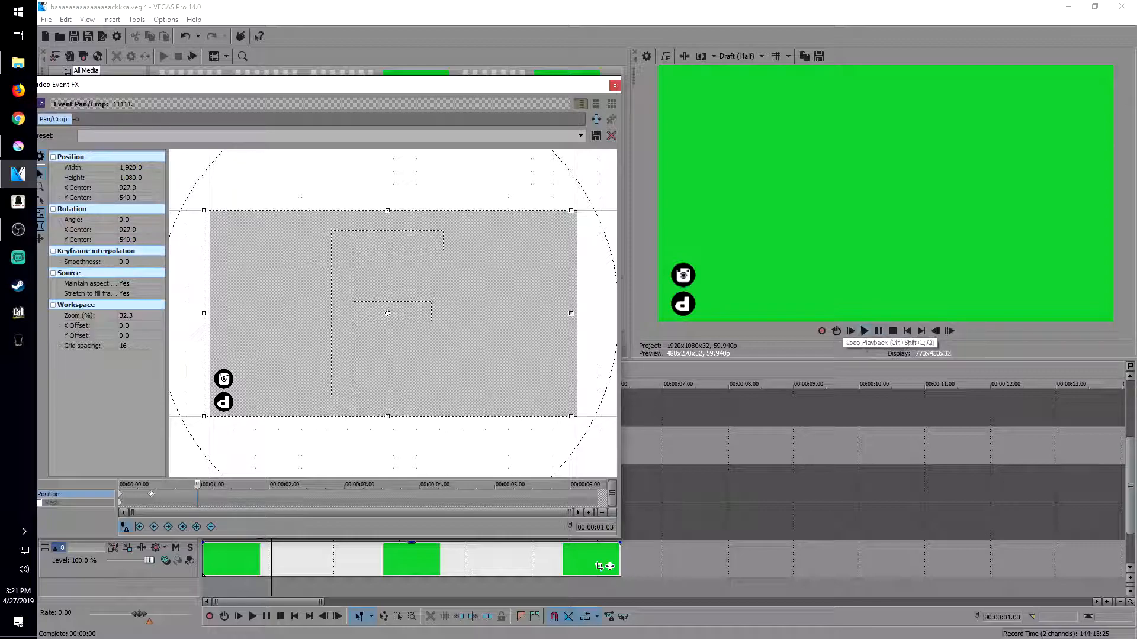
{"action": "left_click", "coordinate": [850, 331]}
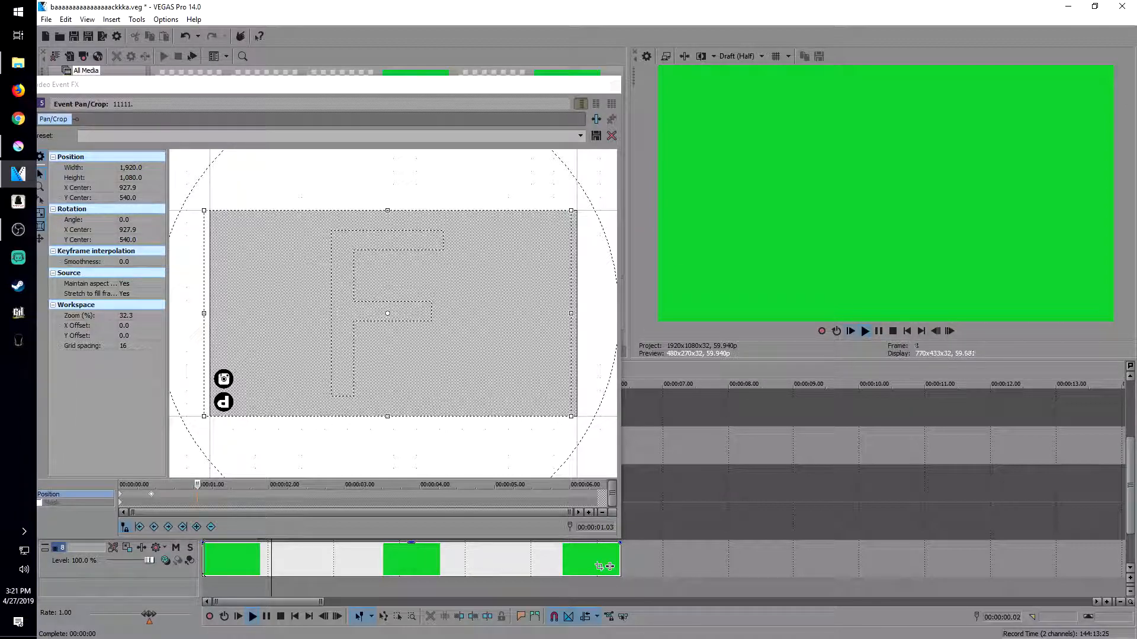
{"action": "key", "text": "Return"}
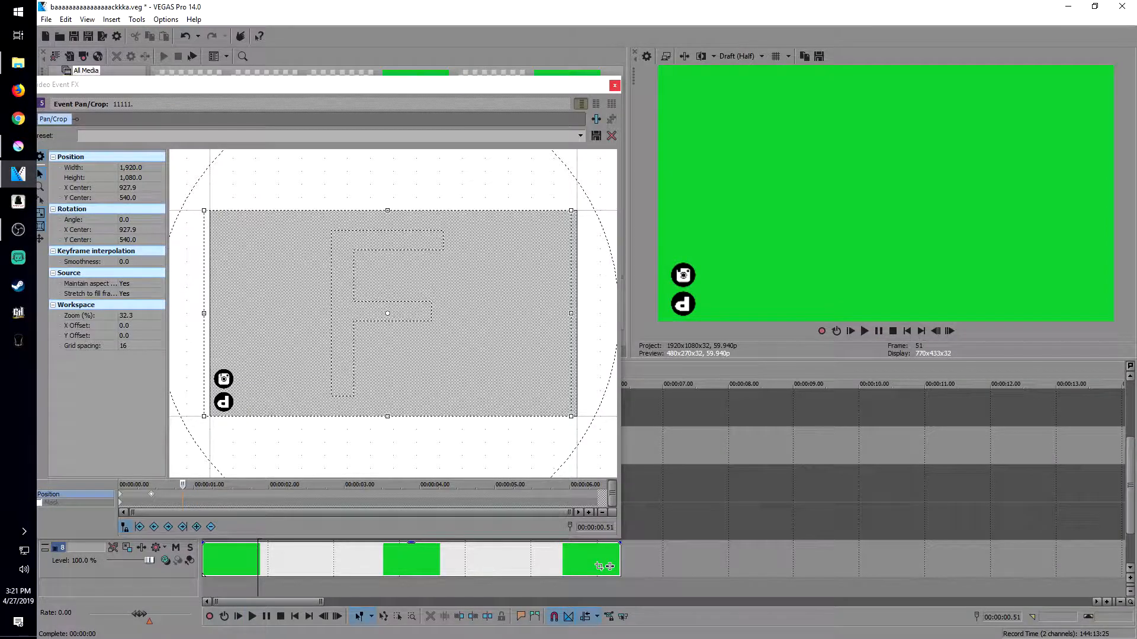
{"action": "left_click", "coordinate": [615, 86]}
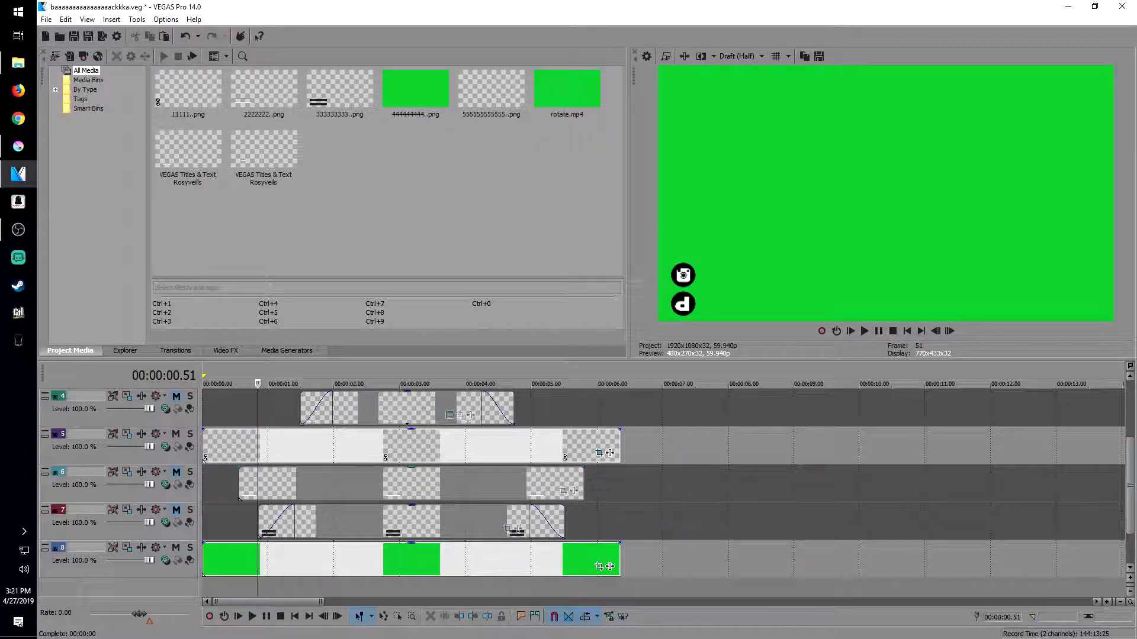
Unmute the white lines on track 6, check them over the icons, and place the playhead at their event's start.
{"action": "left_click", "coordinate": [246, 483]}
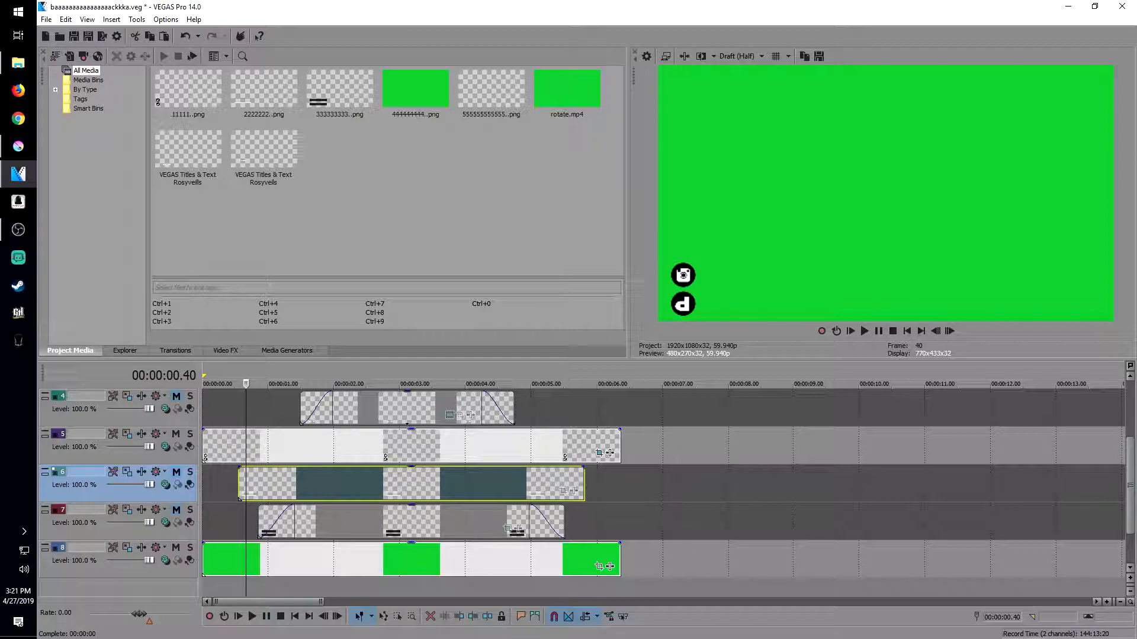
{"action": "left_click", "coordinate": [176, 472]}
{"action": "left_click", "coordinate": [274, 484]}
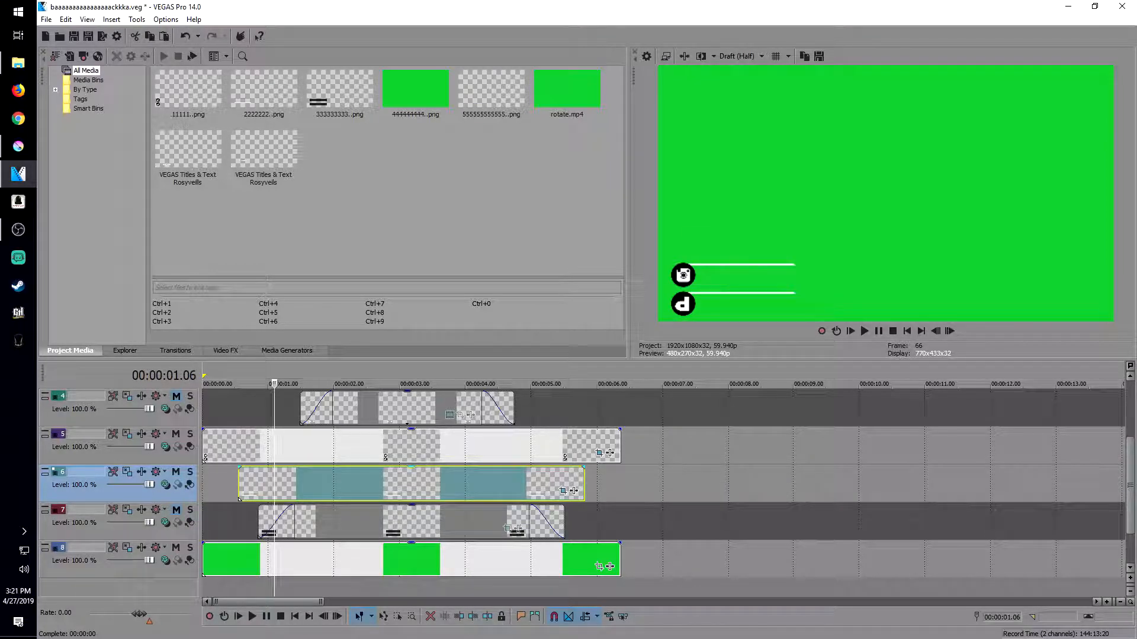
{"action": "left_click", "coordinate": [239, 483]}
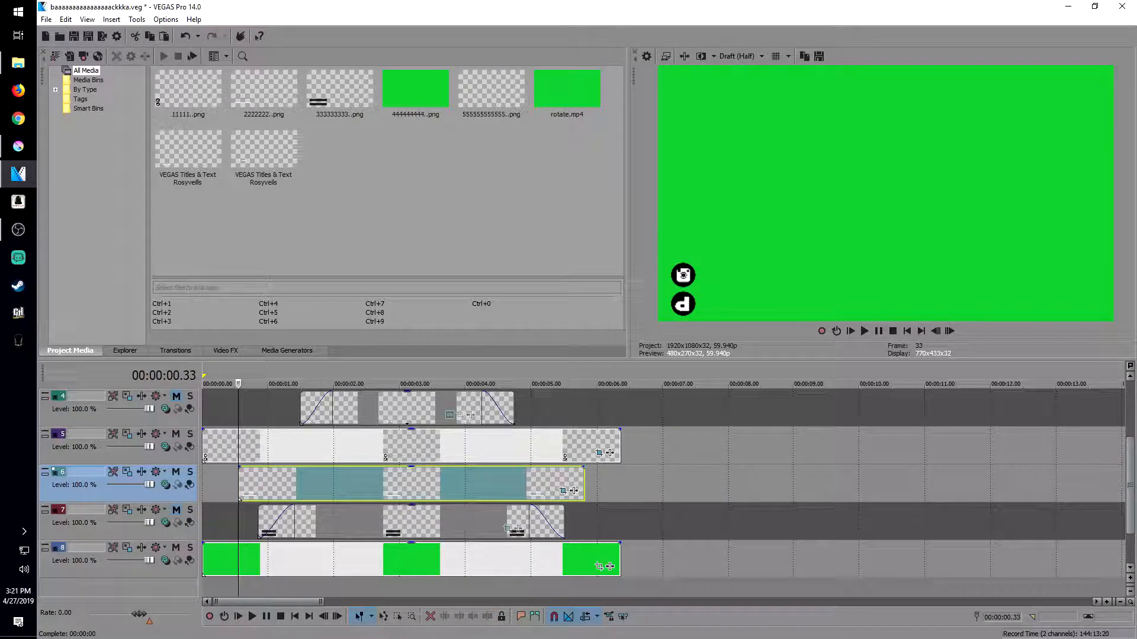
Open Event Pan/Crop for the 2222222 lines event, preview it, and add a keyframe at 00:00:00.27 with X Center 967.4 and Y Center 531.6.
{"action": "left_click", "coordinate": [563, 491]}
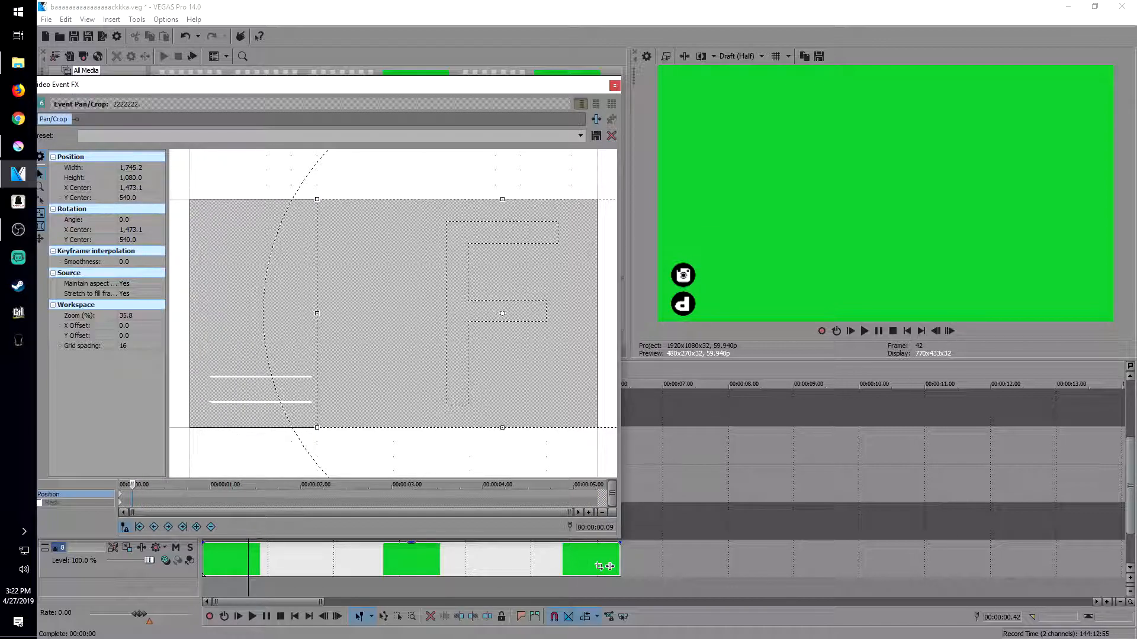
{"action": "left_click", "coordinate": [907, 331]}
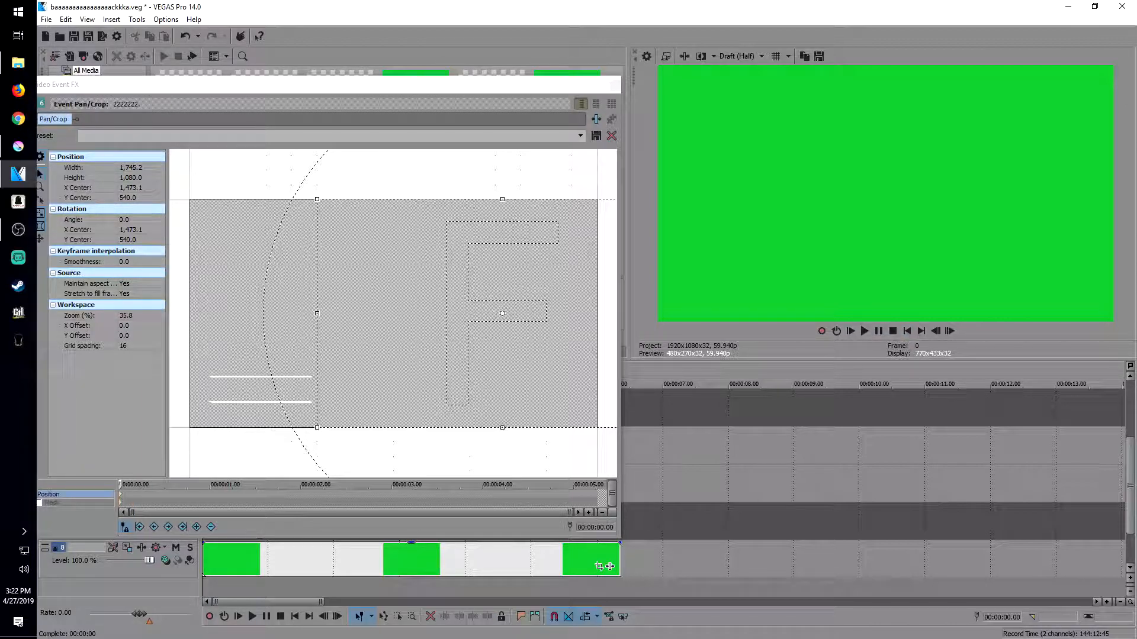
{"action": "key", "text": "space"}
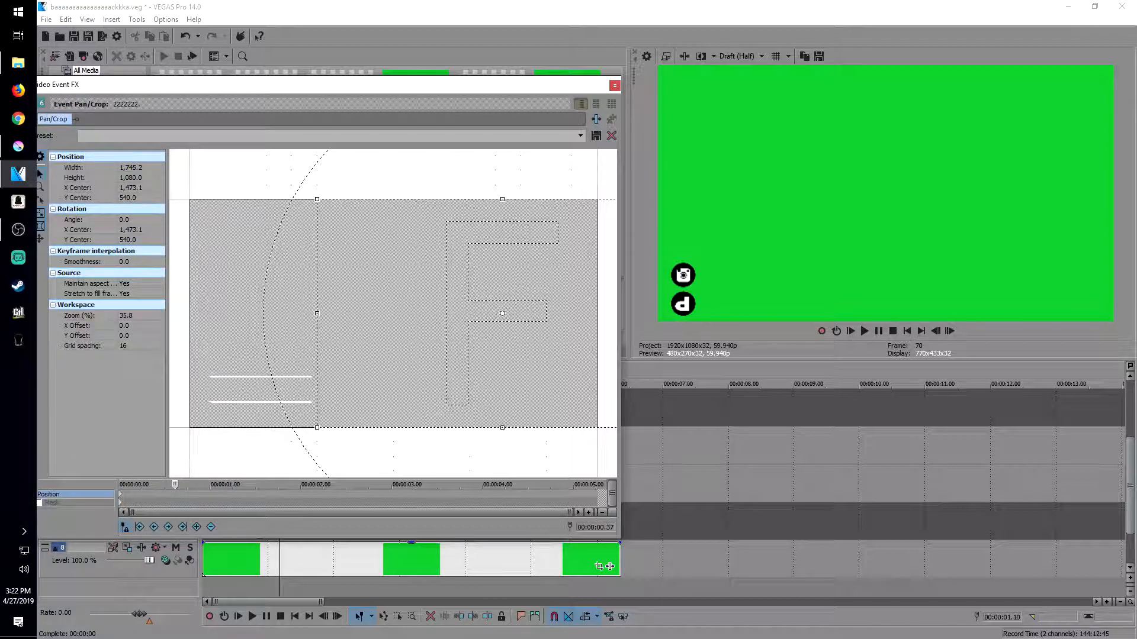
{"action": "key", "text": "space"}
{"action": "left_click_drag", "start_coordinate": [473, 331], "coordinate": [367, 330]}
Cut the lines event's first position keyframe and shift the crop frame at the remaining keyframe to X Center 942.3, Y Center 542.8.
{"action": "left_click", "coordinate": [120, 494]}
{"action": "right_click", "coordinate": [121, 494]}
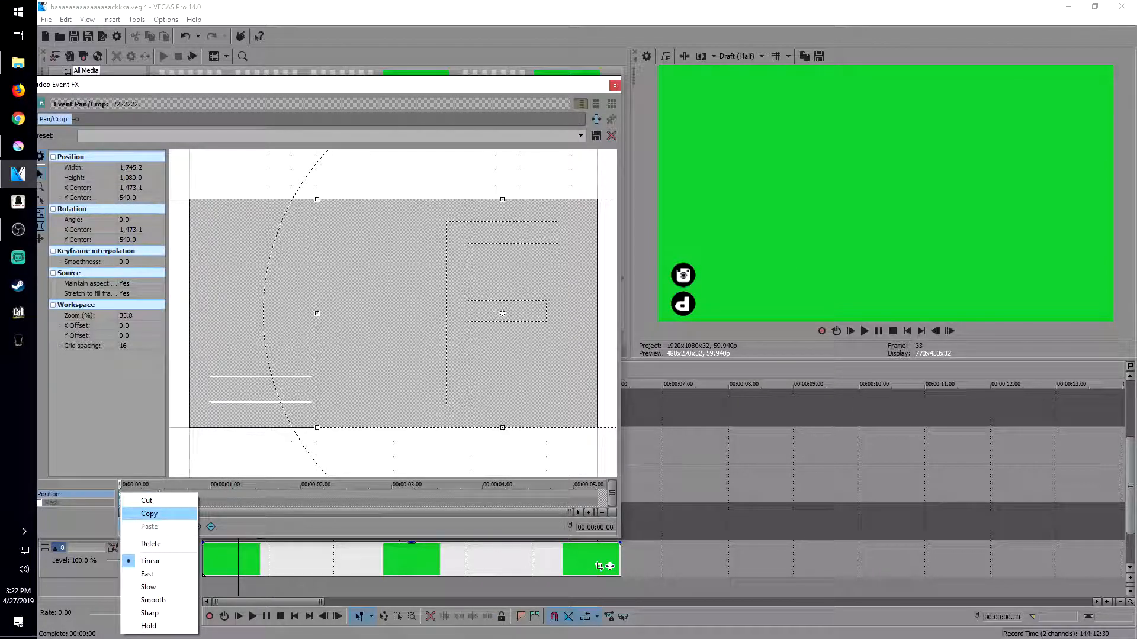
{"action": "left_click", "coordinate": [147, 501]}
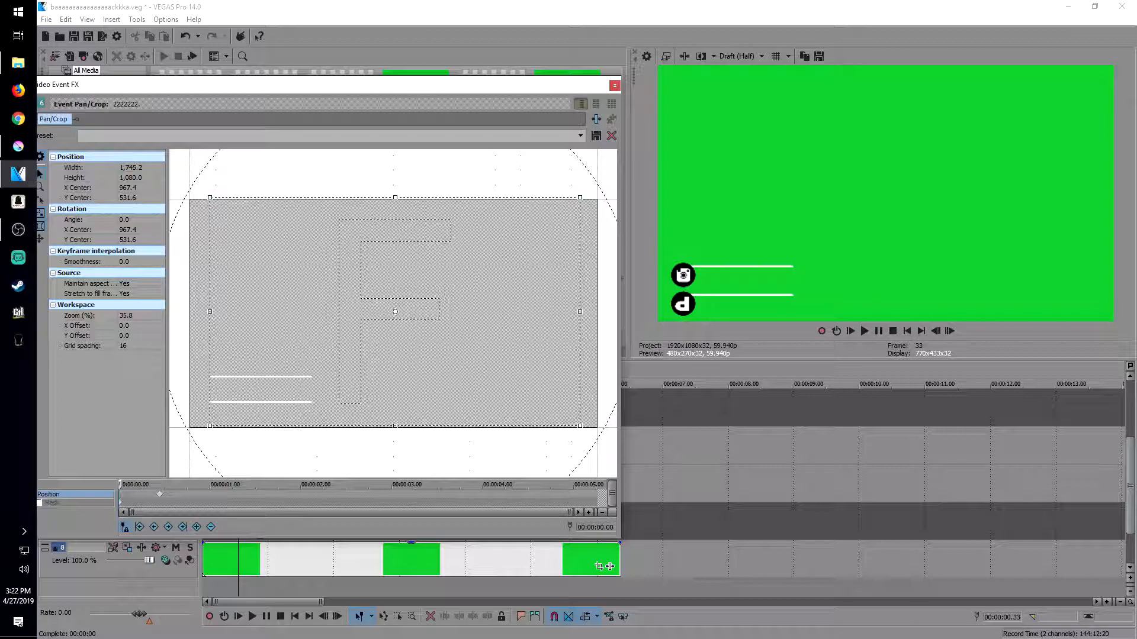
{"action": "left_click", "coordinate": [159, 494]}
{"action": "left_click_drag", "start_coordinate": [391, 331], "coordinate": [385, 334]}
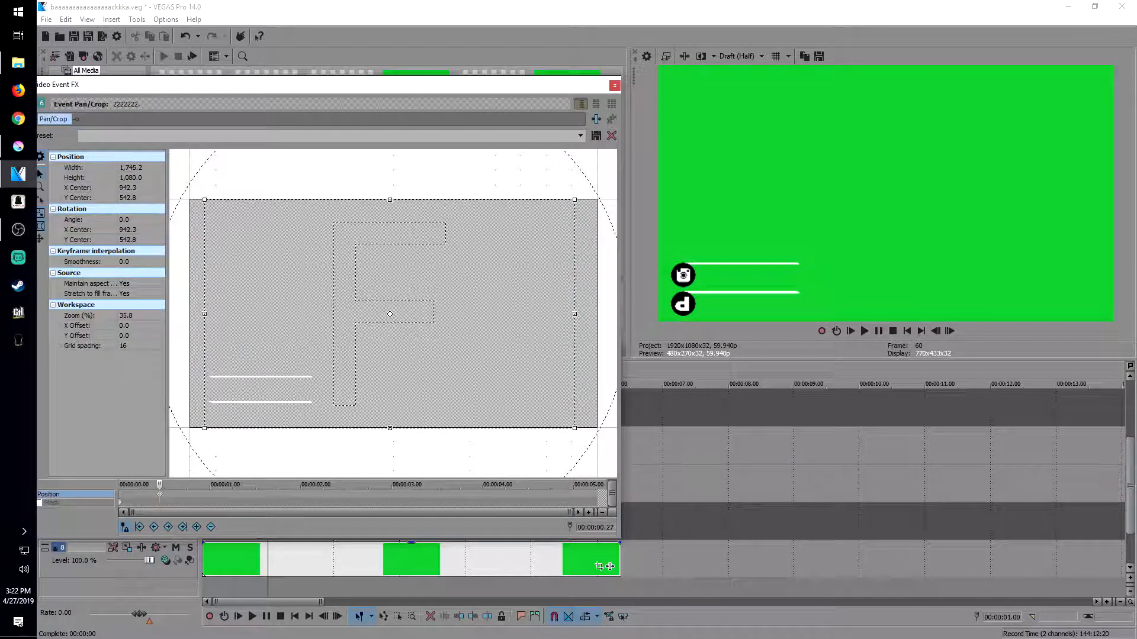
Switch to Krita, examine up close where the white lines meet the icons and black bars, and return to VEGAS Pro.
{"action": "left_click", "coordinate": [18, 146]}
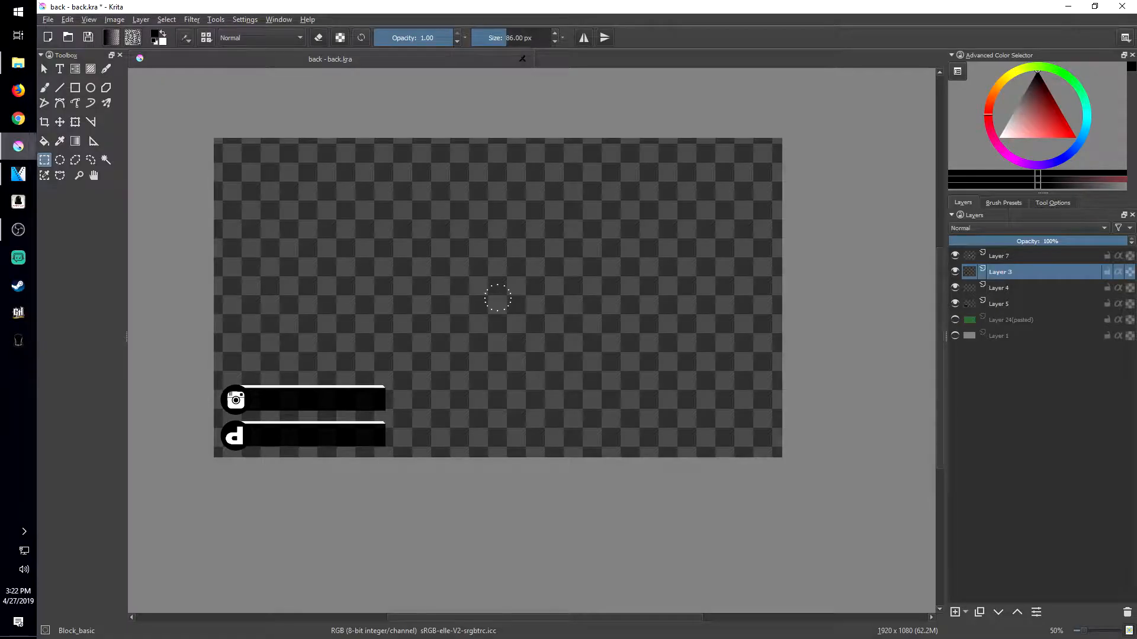
{"action": "scroll", "coordinate": [237, 450], "scroll_direction": "up", "scroll_amount": 2}
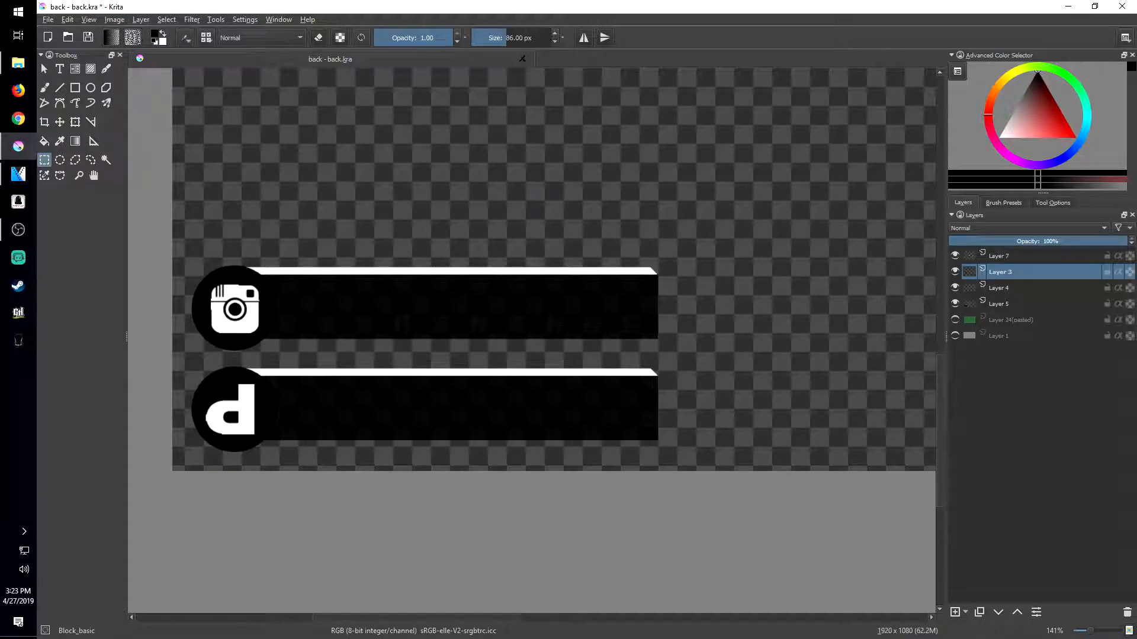
{"action": "scroll", "coordinate": [614, 299], "scroll_direction": "down", "scroll_amount": 1}
{"action": "left_click_drag", "start_coordinate": [615, 299], "coordinate": [650, 329]}
{"action": "scroll", "coordinate": [556, 377], "scroll_direction": "up", "scroll_amount": 2}
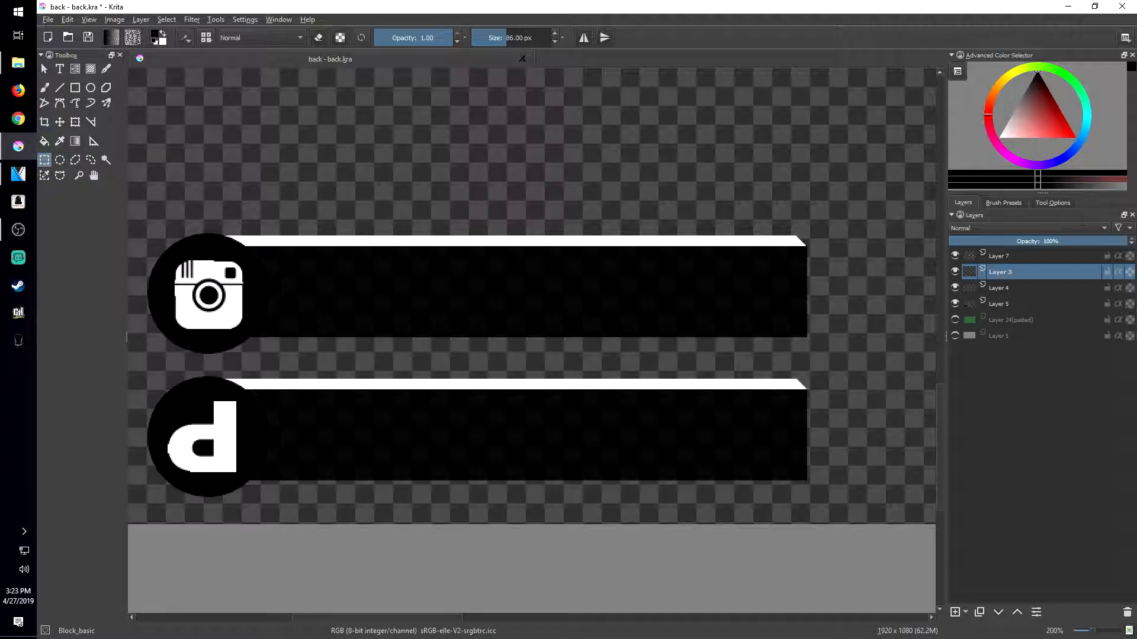
{"action": "left_click_drag", "start_coordinate": [312, 396], "coordinate": [437, 395]}
{"action": "scroll", "coordinate": [470, 406], "scroll_direction": "down", "scroll_amount": 1}
{"action": "left_click", "coordinate": [18, 174]}
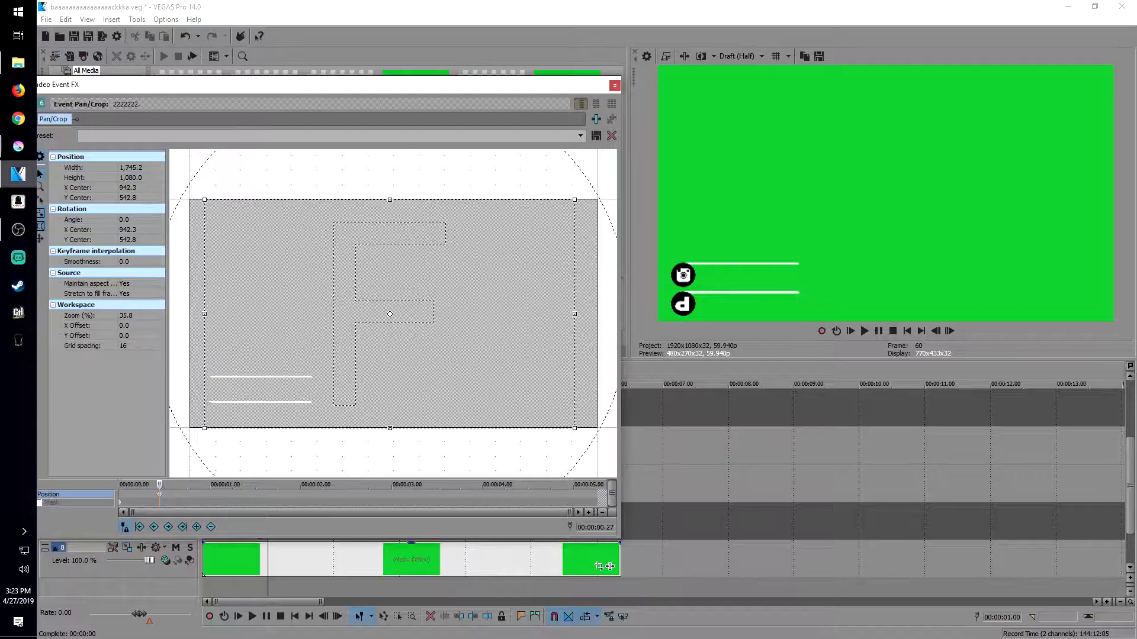
Restore the lines event's crop frame at 00:00:00.27 to its default 1,920 by 1,080 and compare with the Krita banner.
{"action": "right_click", "coordinate": [428, 343]}
{"action": "left_click", "coordinate": [477, 353]}
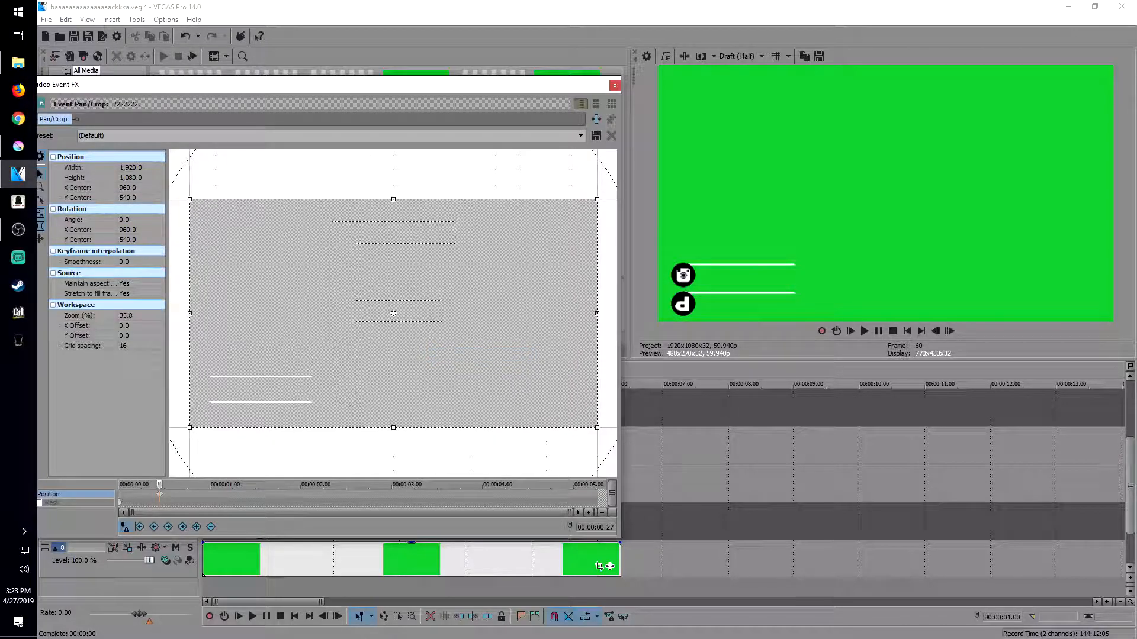
{"action": "left_click", "coordinate": [19, 146]}
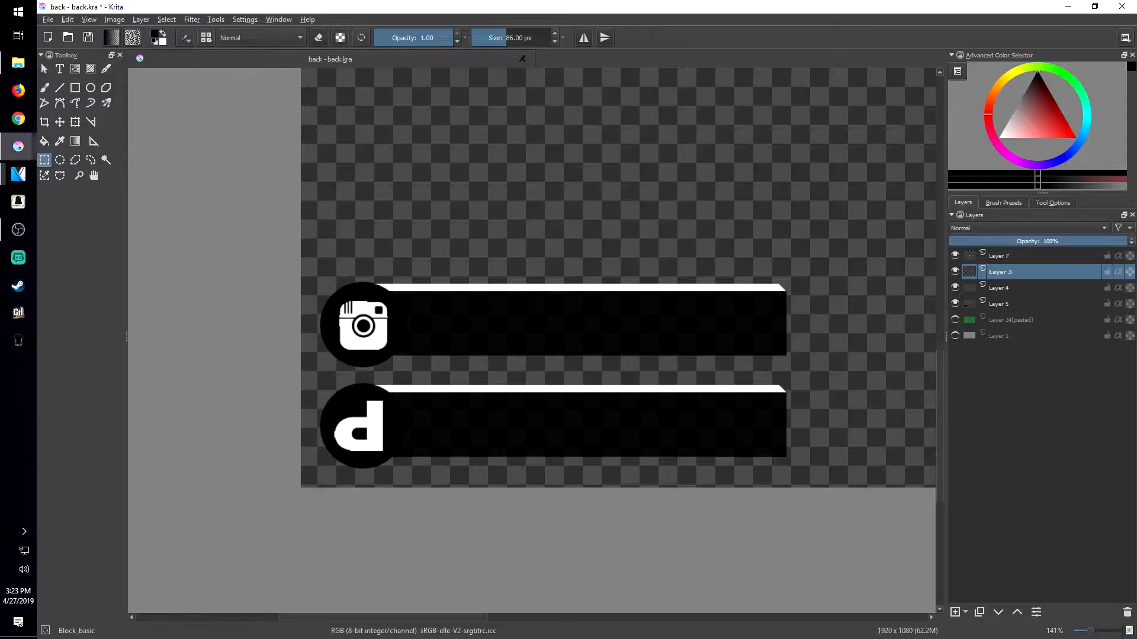
{"action": "left_click", "coordinate": [19, 174]}
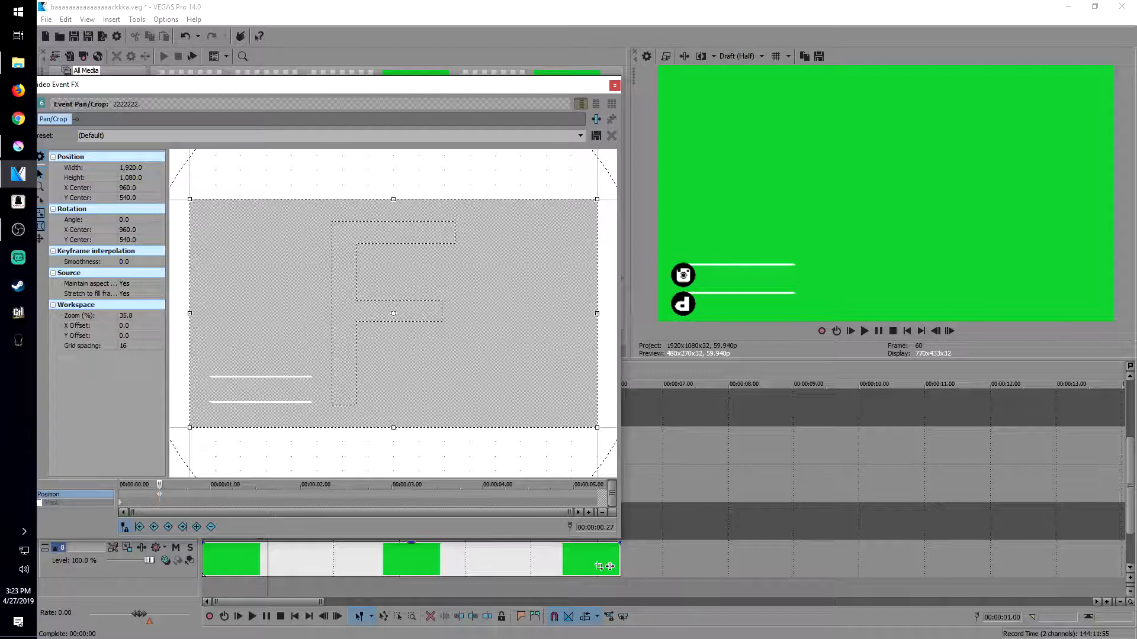
Shift the lines' crop frame horizontally to X Center 1,408.8 at 00:00:00.27 and narrow its width to 1,740.5.
{"action": "scroll", "coordinate": [393, 313], "scroll_direction": "down", "scroll_amount": 1}
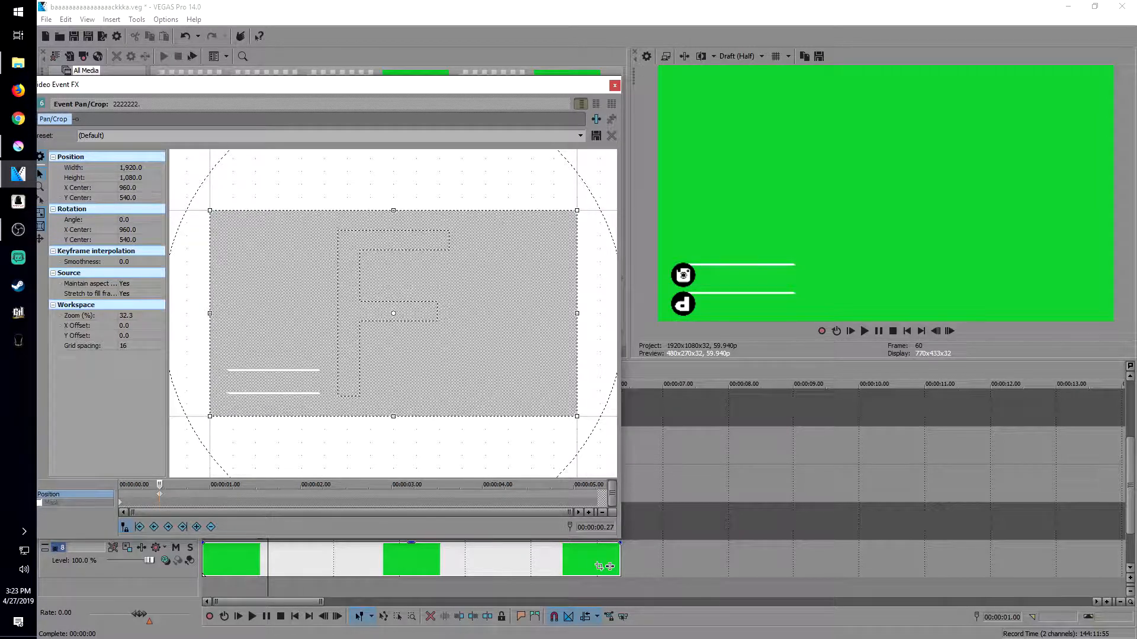
{"action": "key", "text": "Right"}
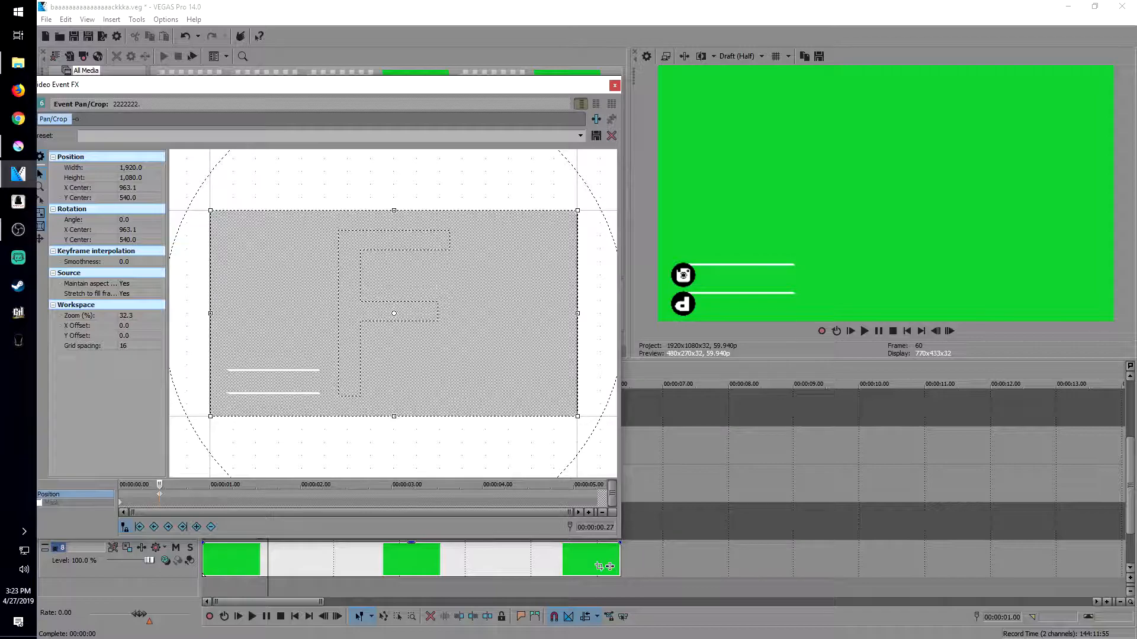
{"action": "key", "text": "Right"}
{"action": "key", "text": "Right"}
{"action": "key", "text": "Right"}
{"action": "key", "text": "Right"}
{"action": "key", "text": "Right"}
{"action": "key", "text": "Right"}
{"action": "key", "text": "Right"}
{"action": "key", "text": "Right"}
{"action": "key", "text": "Right"}
{"action": "key", "text": "Right"}
{"action": "key", "text": "Right"}
{"action": "key", "text": "Right"}
{"action": "key", "text": "Right"}
{"action": "key", "text": "Right"}
{"action": "key", "text": "Right"}
{"action": "key", "text": "Right"}
{"action": "key", "text": "Right"}
{"action": "key", "text": "Right"}
{"action": "key", "text": "Right"}
{"action": "key", "text": "Right"}
{"action": "key", "text": "Right"}
{"action": "key", "text": "Right"}
{"action": "key", "text": "Right"}
{"action": "key", "text": "Right"}
{"action": "key", "text": "Right"}
{"action": "key", "text": "Right"}
{"action": "key", "text": "Right"}
{"action": "key", "text": "Right"}
{"action": "key", "text": "Right"}
{"action": "key", "text": "Right"}
{"action": "key", "text": "Right"}
{"action": "key", "text": "Right"}
{"action": "key", "text": "Right"}
{"action": "key", "text": "Right"}
{"action": "key", "text": "Right"}
{"action": "key", "text": "Right"}
{"action": "key", "text": "Right"}
{"action": "key", "text": "Right"}
{"action": "key", "text": "Right"}
{"action": "key", "text": "Right"}
{"action": "key", "text": "Right"}
{"action": "key", "text": "Right"}
{"action": "key", "text": "Right"}
{"action": "key", "text": "Right"}
{"action": "key", "text": "Right"}
{"action": "key", "text": "Right"}
{"action": "key", "text": "Right"}
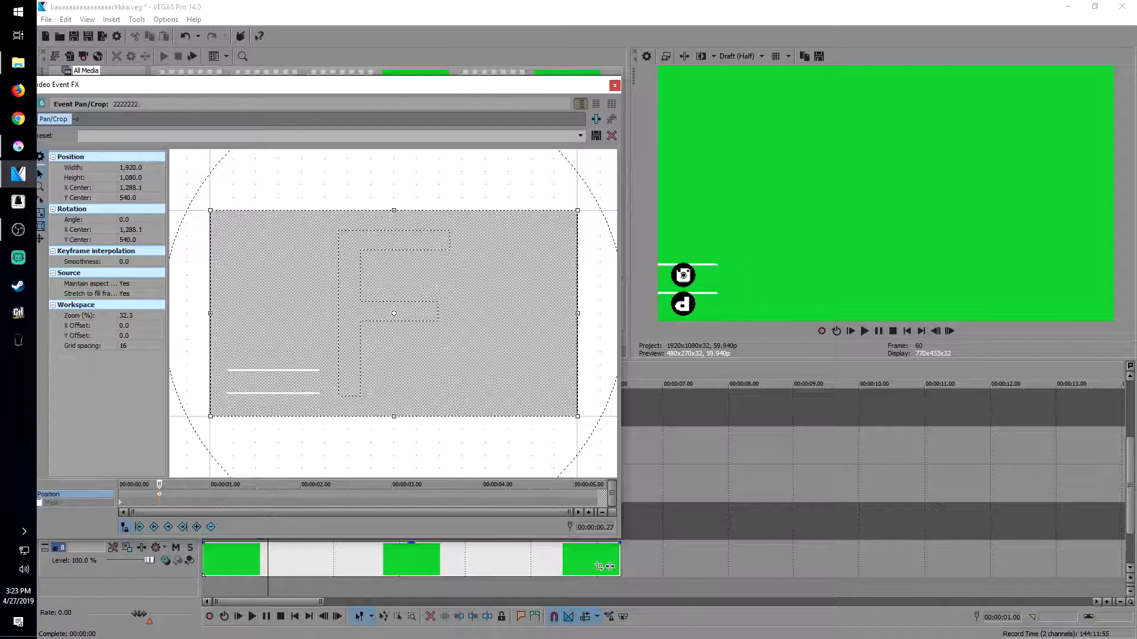
{"action": "key", "text": "Right"}
{"action": "key", "text": "Right"}
{"action": "key", "text": "Right"}
{"action": "key", "text": "Right"}
{"action": "key", "text": "Right"}
{"action": "key", "text": "Right"}
{"action": "key", "text": "Right"}
{"action": "key", "text": "Right"}
{"action": "key", "text": "Right"}
{"action": "key", "text": "Right"}
{"action": "key", "text": "Right"}
{"action": "key", "text": "Right"}
{"action": "key", "text": "Right"}
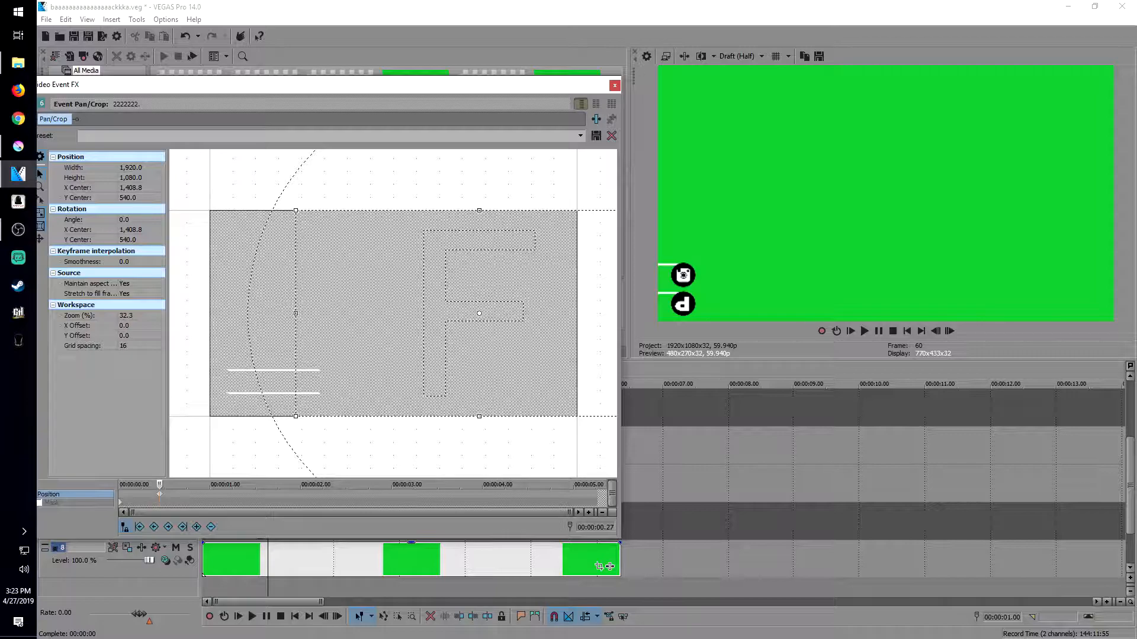
{"action": "left_click_drag", "start_coordinate": [296, 313], "coordinate": [312, 313]}
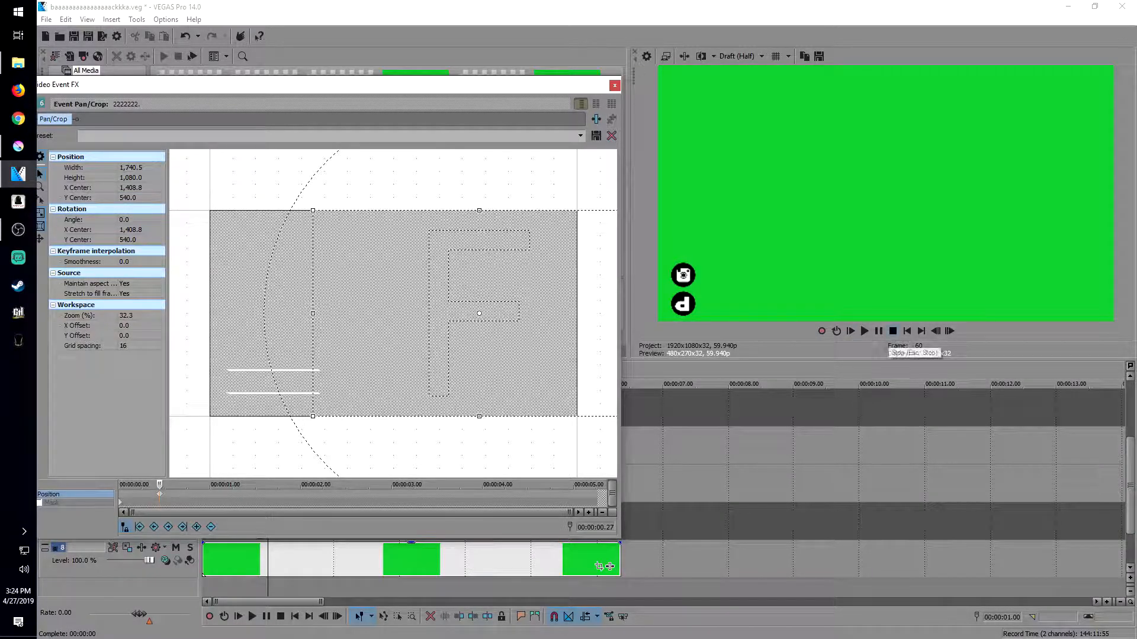
Add a keyframe at 00:00:02.27 by restoring the lines' default crop frame, and preview the slide-in.
{"action": "left_click", "coordinate": [865, 331]}
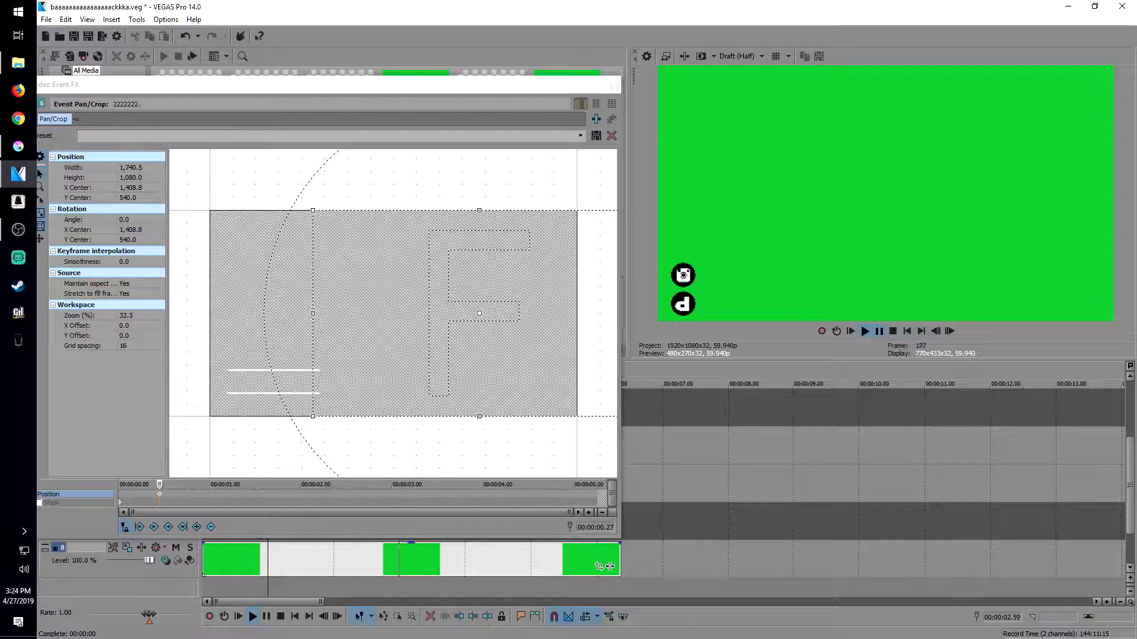
{"action": "right_click", "coordinate": [414, 327]}
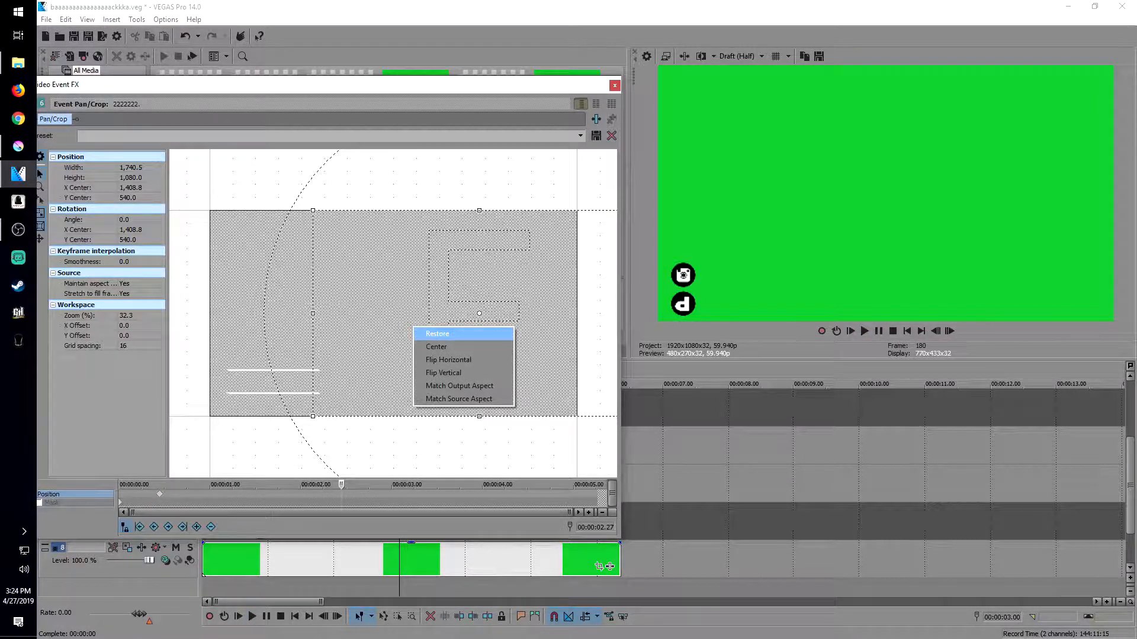
{"action": "left_click", "coordinate": [436, 334]}
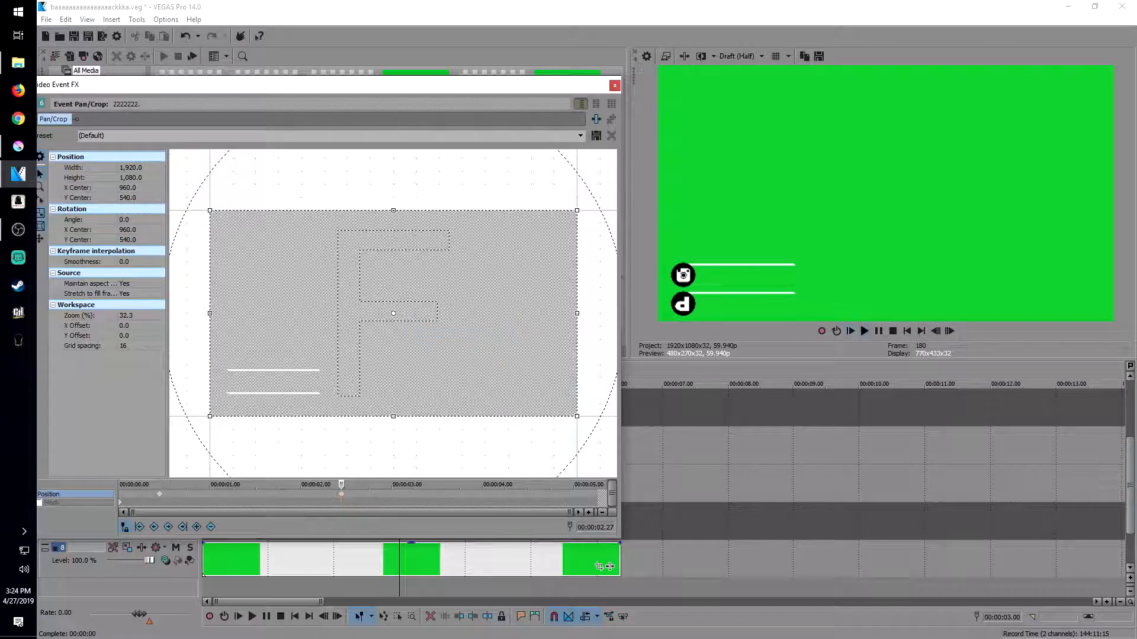
{"action": "left_click", "coordinate": [850, 331]}
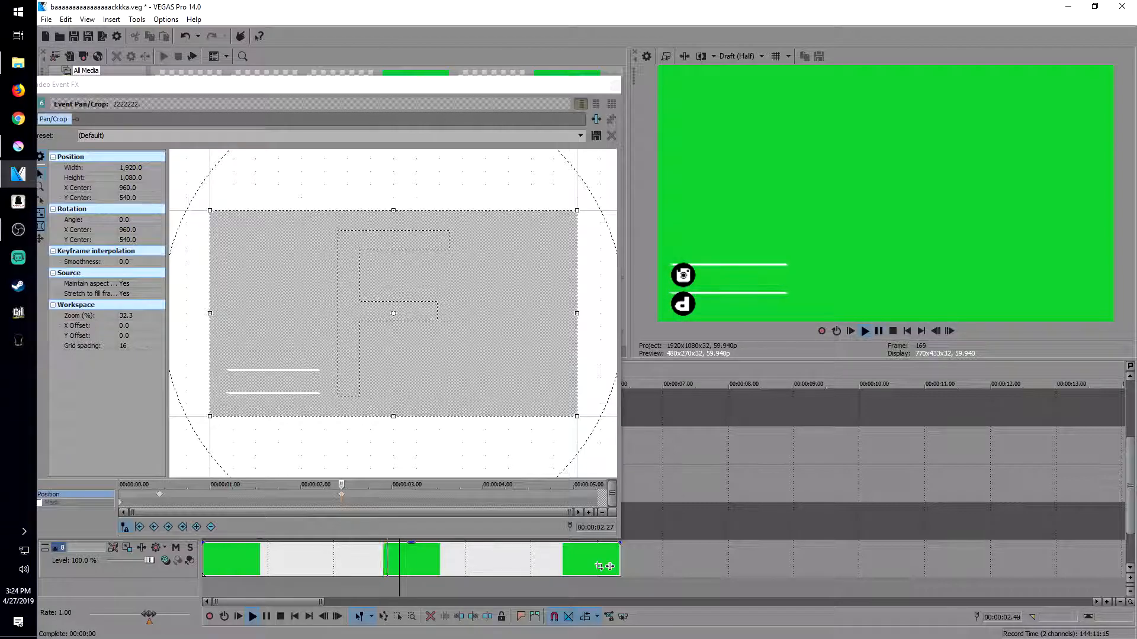
{"action": "left_click", "coordinate": [879, 332]}
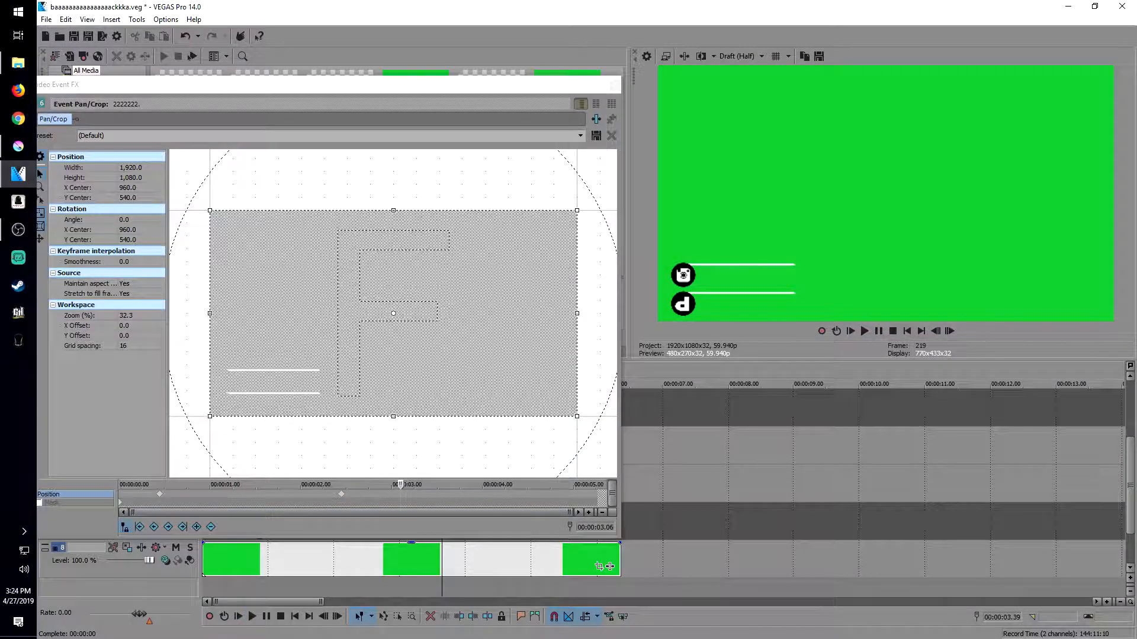
Speed up the lines' slide-in by moving the restored end keyframe to about 1 second, previewing after each adjustment.
{"action": "left_click_drag", "start_coordinate": [341, 493], "coordinate": [253, 494]}
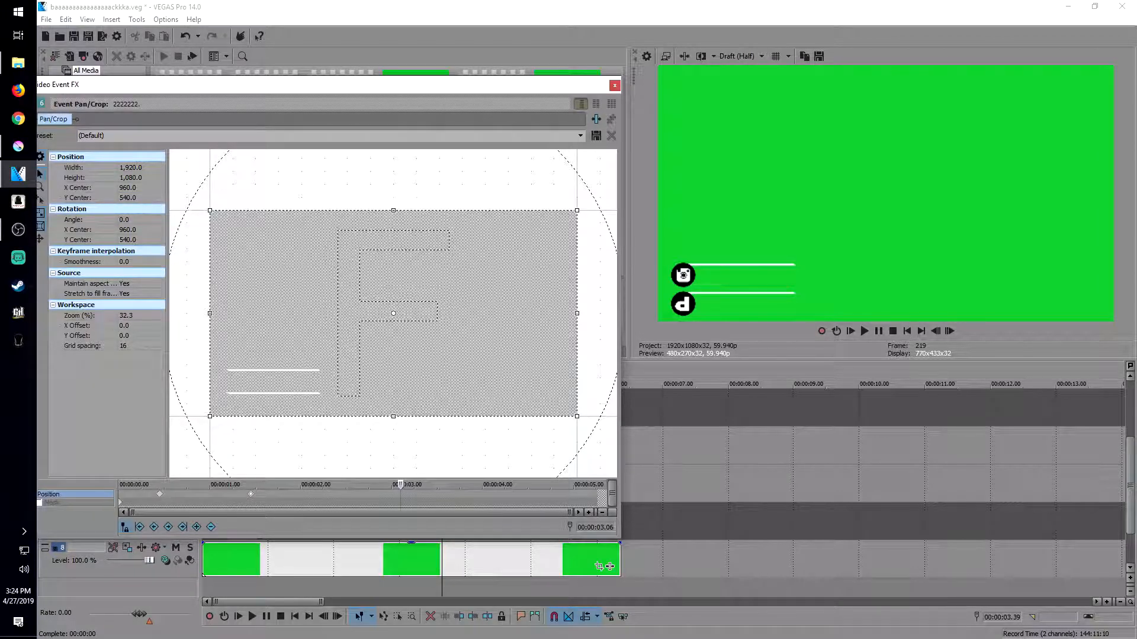
{"action": "left_click", "coordinate": [907, 331]}
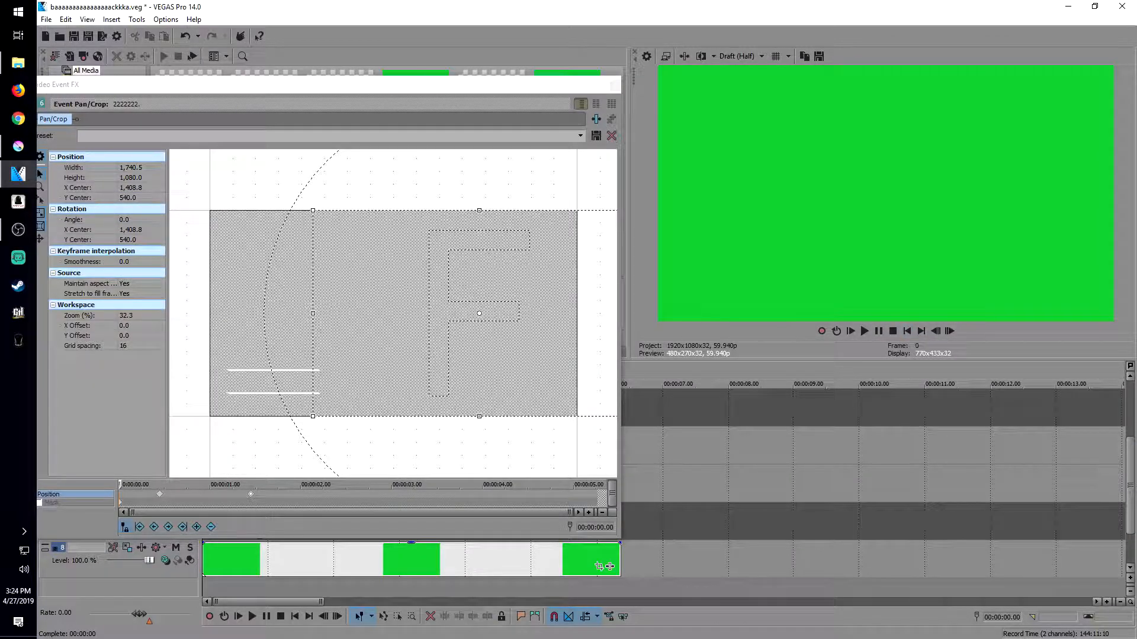
{"action": "key", "text": "space"}
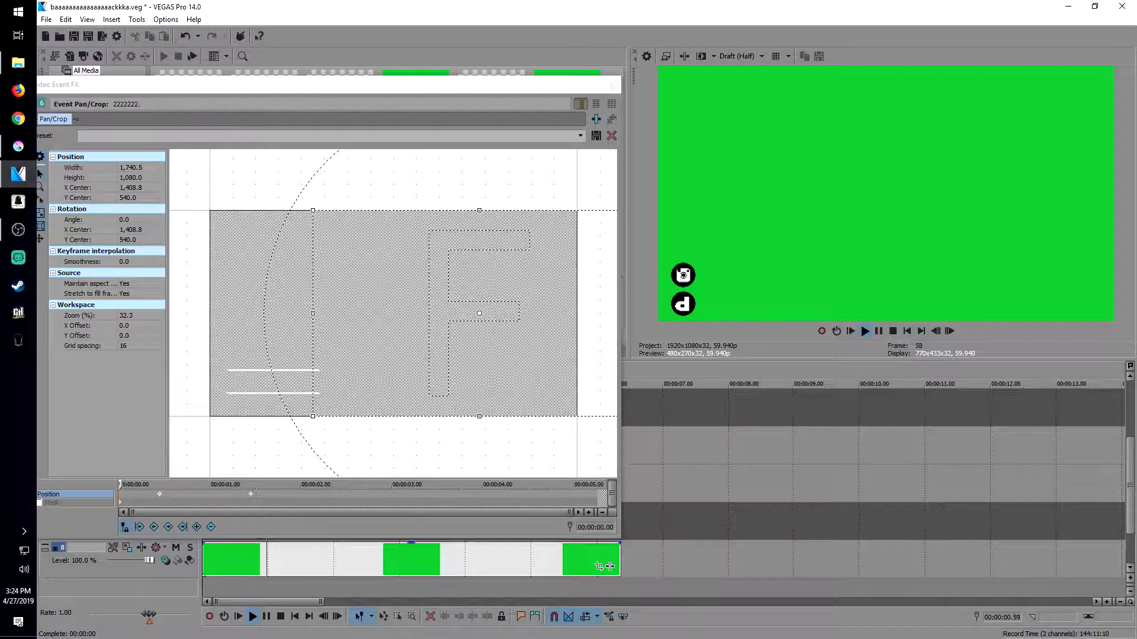
{"action": "key", "text": "Return"}
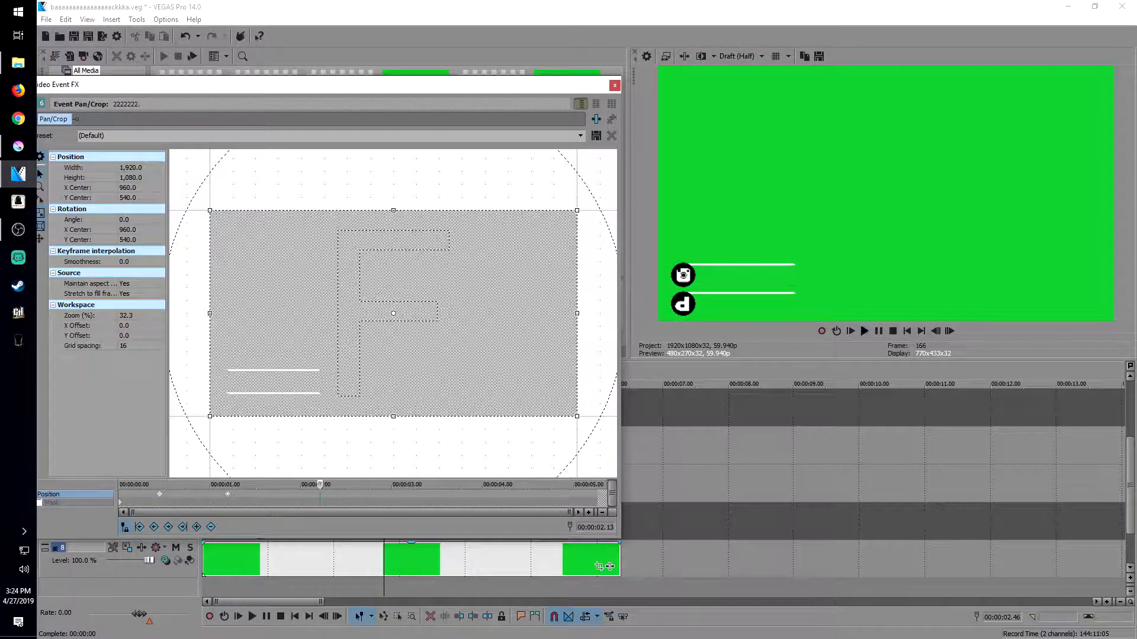
{"action": "key", "text": "space"}
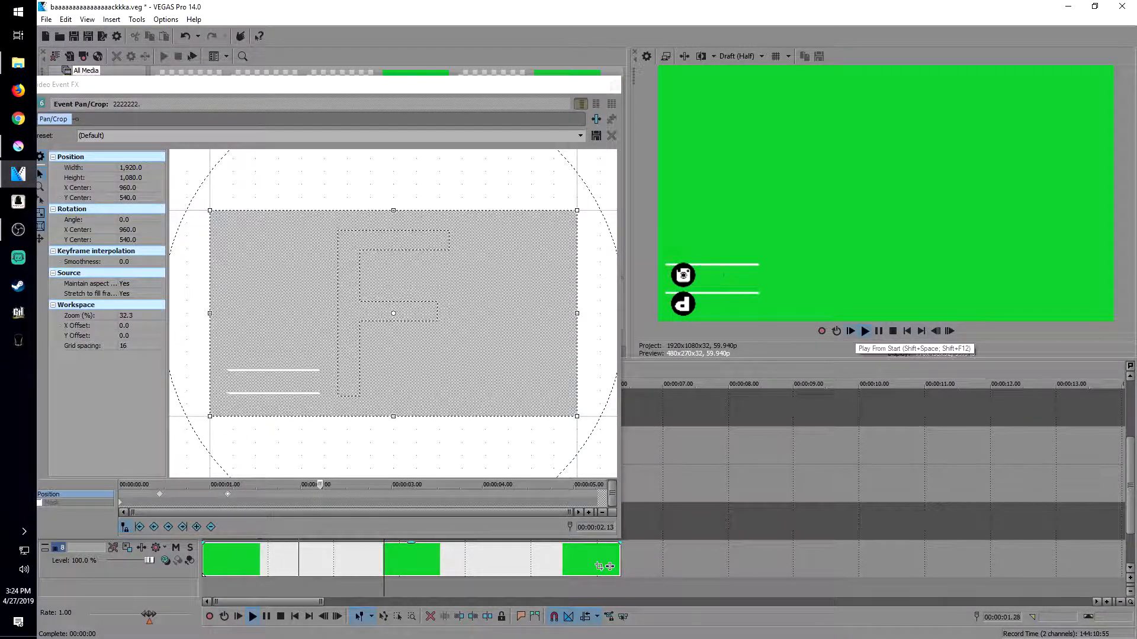
{"action": "left_click", "coordinate": [879, 331]}
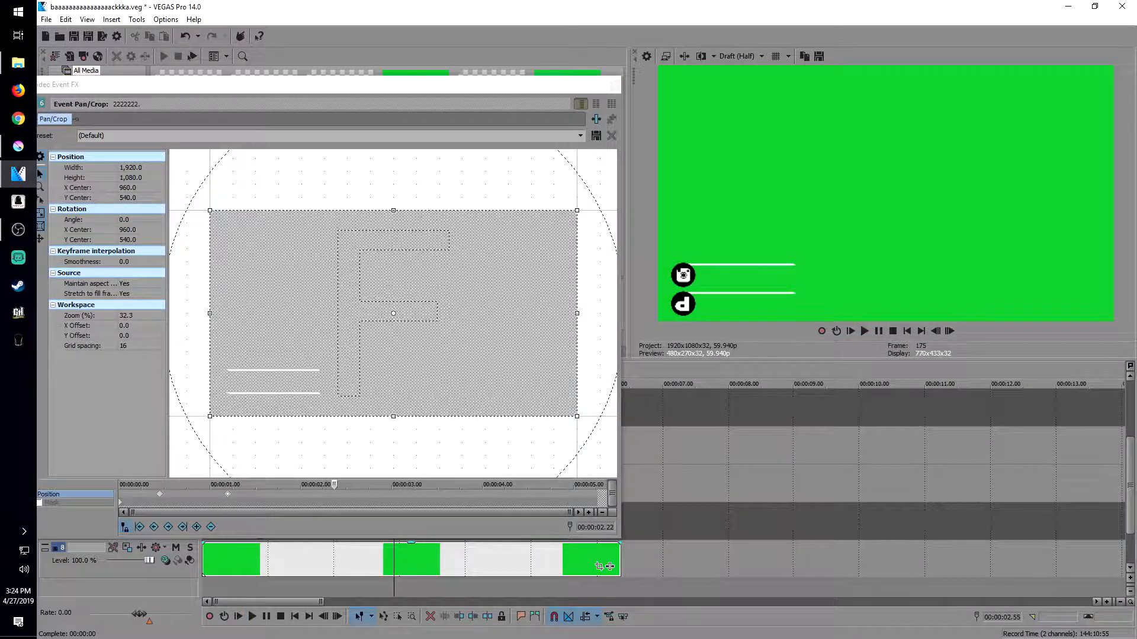
{"action": "left_click", "coordinate": [609, 567]}
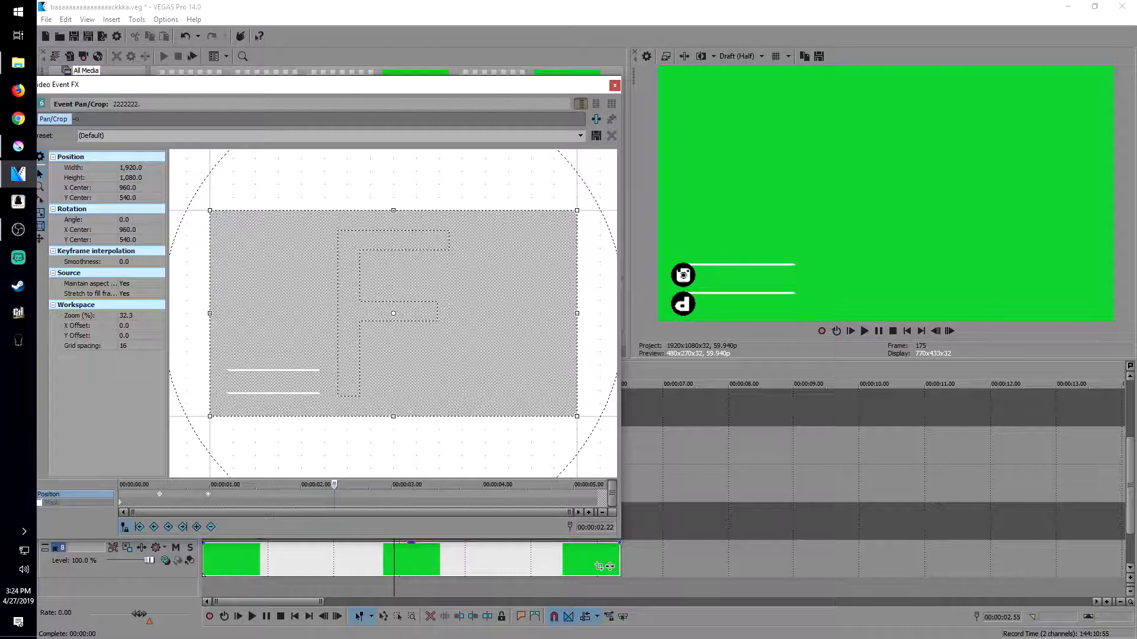
{"action": "left_click", "coordinate": [907, 332]}
{"action": "left_click", "coordinate": [865, 332]}
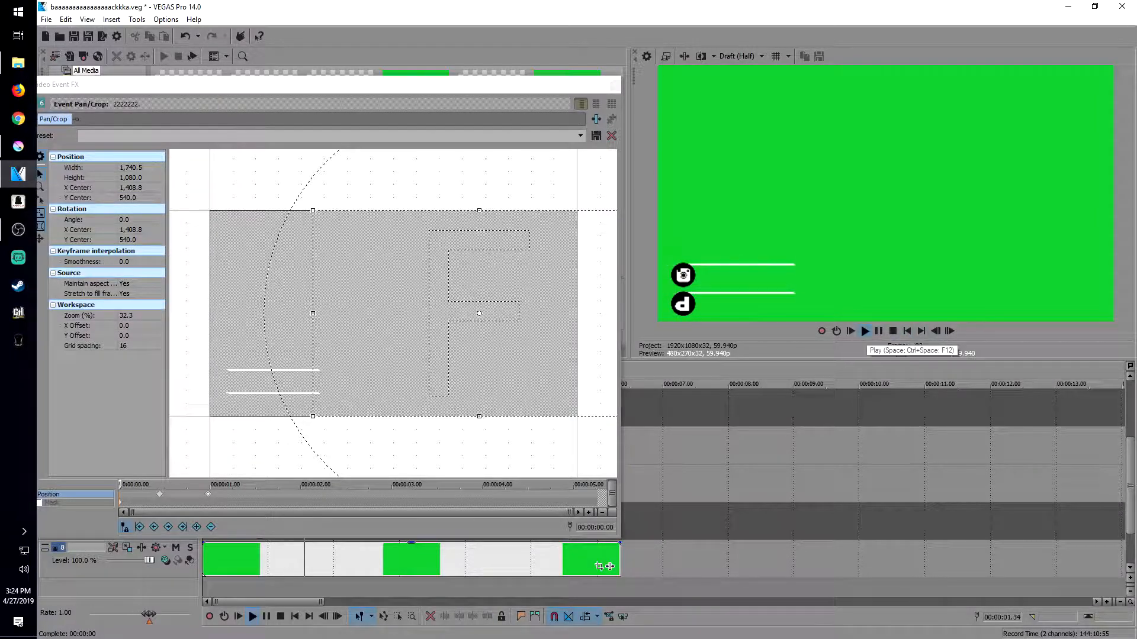
{"action": "left_click", "coordinate": [879, 332]}
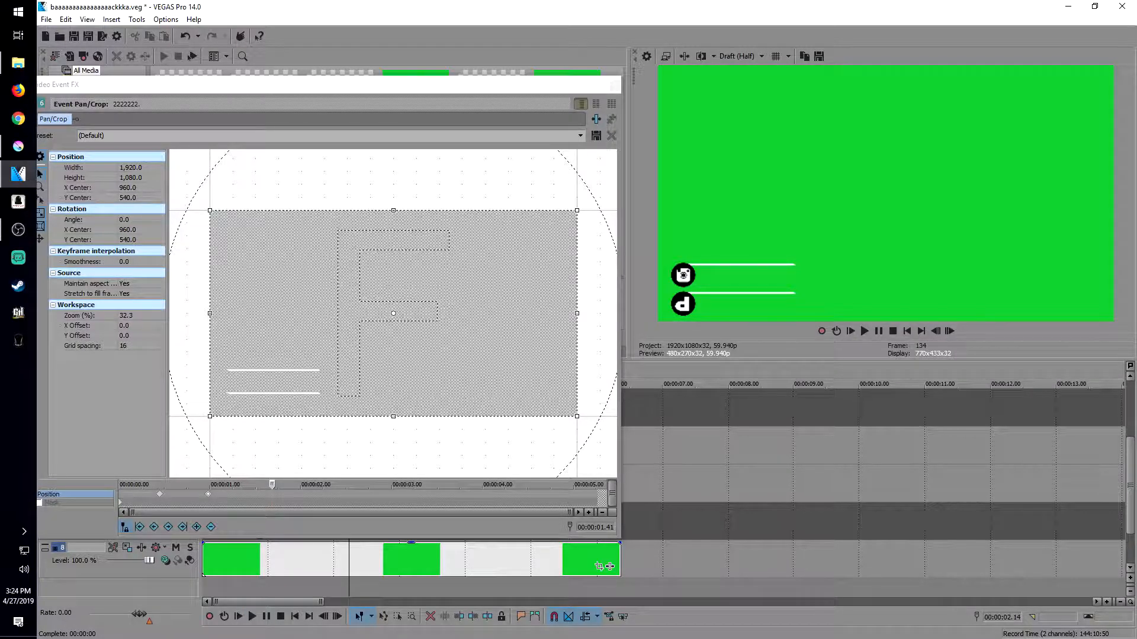
Step a few frames past the 00:00:00.27 keyframe to 00:00:00.30 and set the crop frame width to about 1,720.1 there.
{"action": "left_click", "coordinate": [159, 494]}
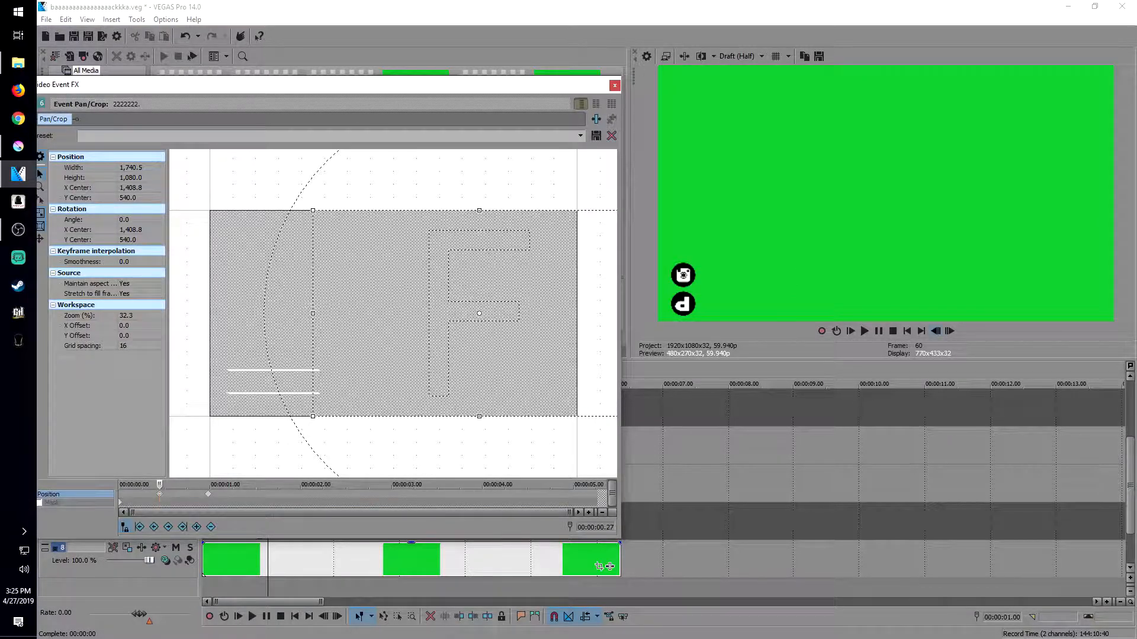
{"action": "key", "text": "alt+Right"}
{"action": "key", "text": "alt+Right"}
{"action": "key", "text": "alt+Right"}
{"action": "left_click", "coordinate": [949, 331]}
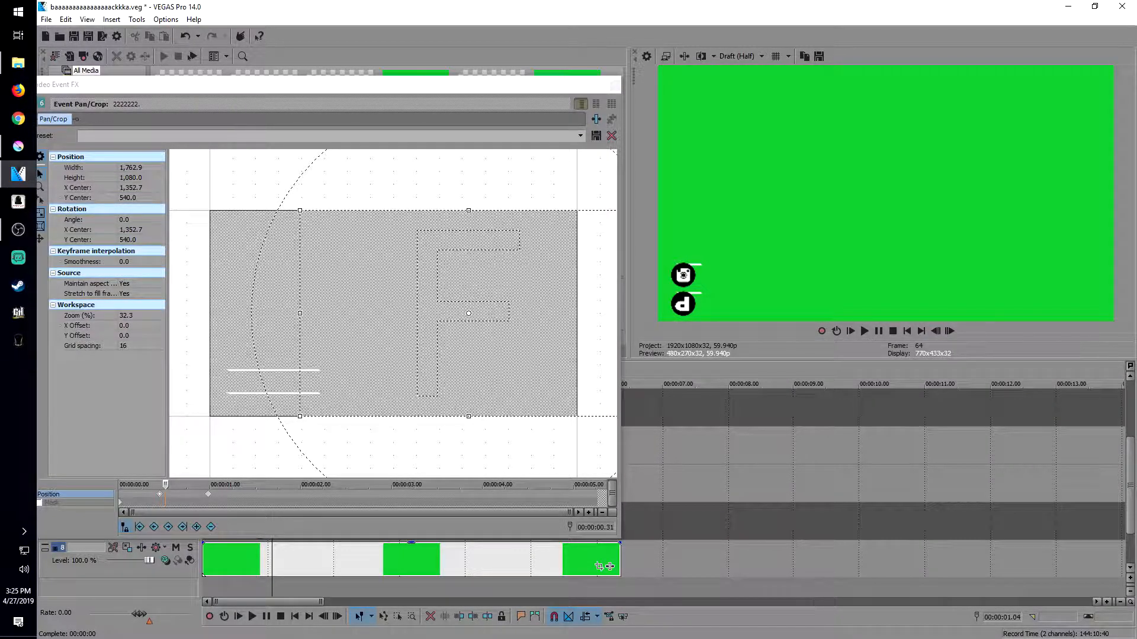
{"action": "left_click", "coordinate": [935, 331]}
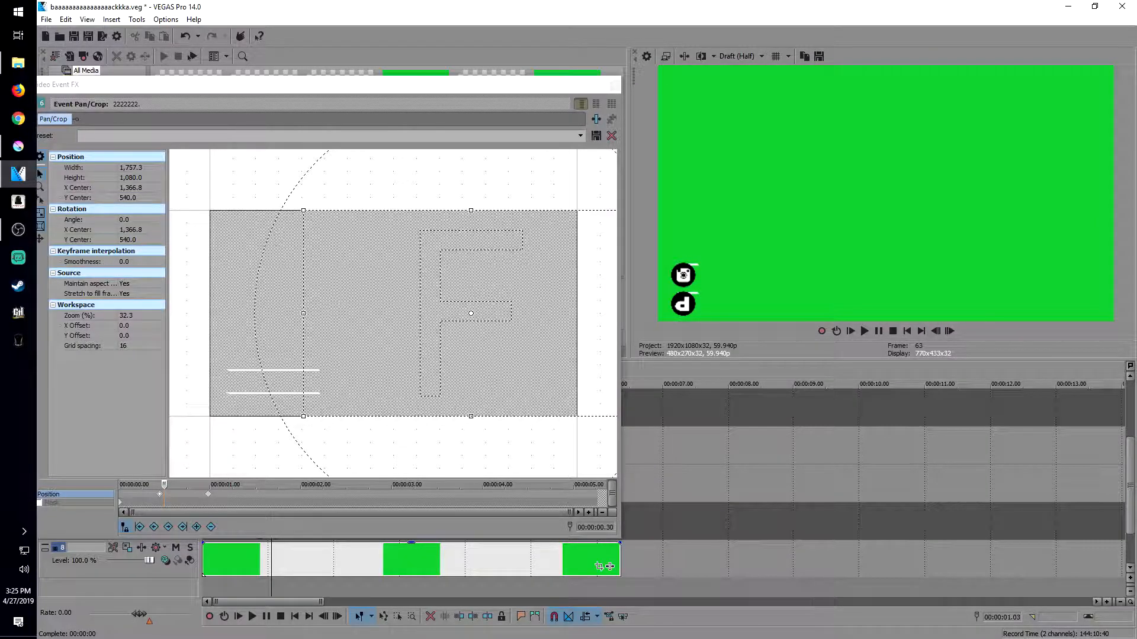
{"action": "left_click", "coordinate": [609, 566]}
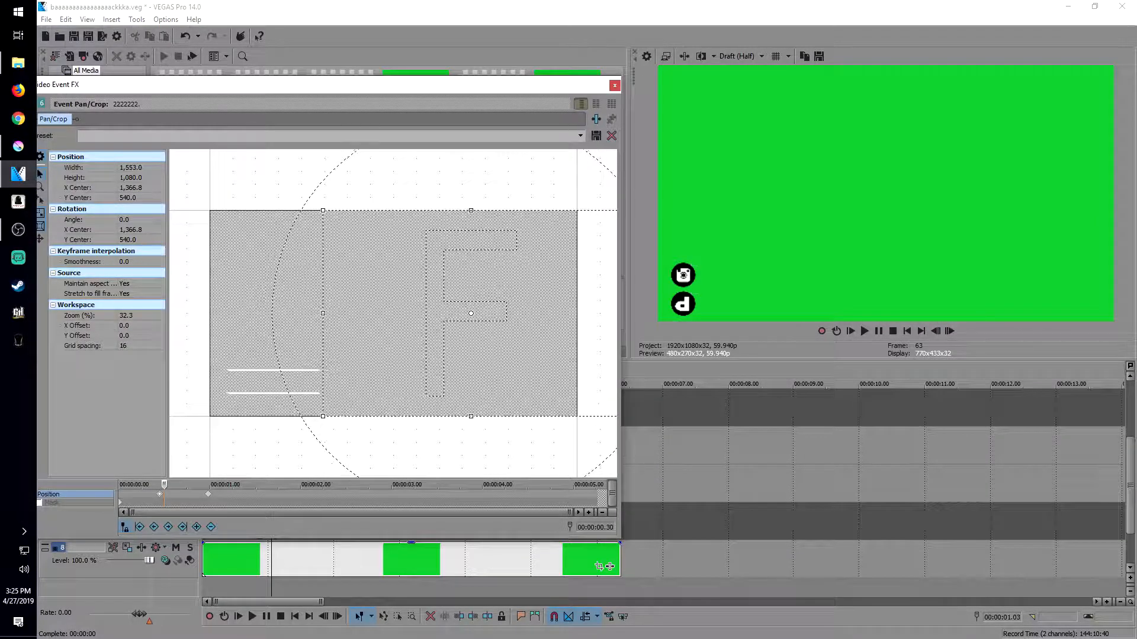
{"action": "left_click_drag", "start_coordinate": [323, 313], "coordinate": [307, 313]}
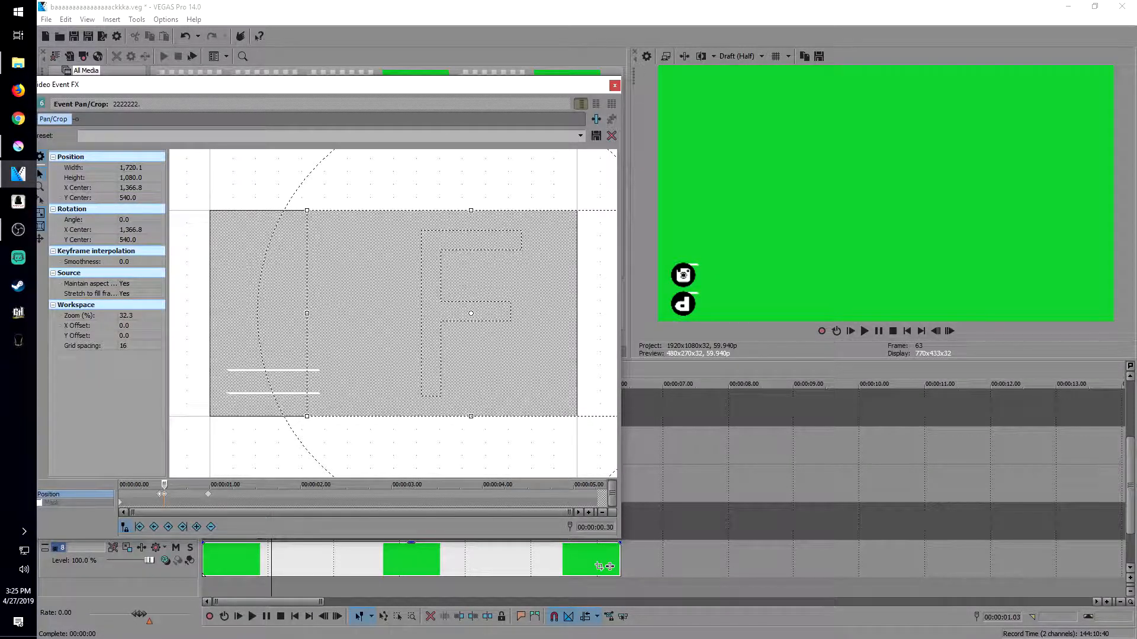
Advance to 00:00:00.34 and narrow the lines' crop frame to a width of about 1,673.4, adding another keyframe.
{"action": "left_click", "coordinate": [950, 331]}
{"action": "left_click", "coordinate": [949, 331]}
{"action": "left_click", "coordinate": [949, 331]}
{"action": "left_click", "coordinate": [949, 331]}
{"action": "left_click", "coordinate": [949, 331]}
{"action": "left_click", "coordinate": [949, 331]}
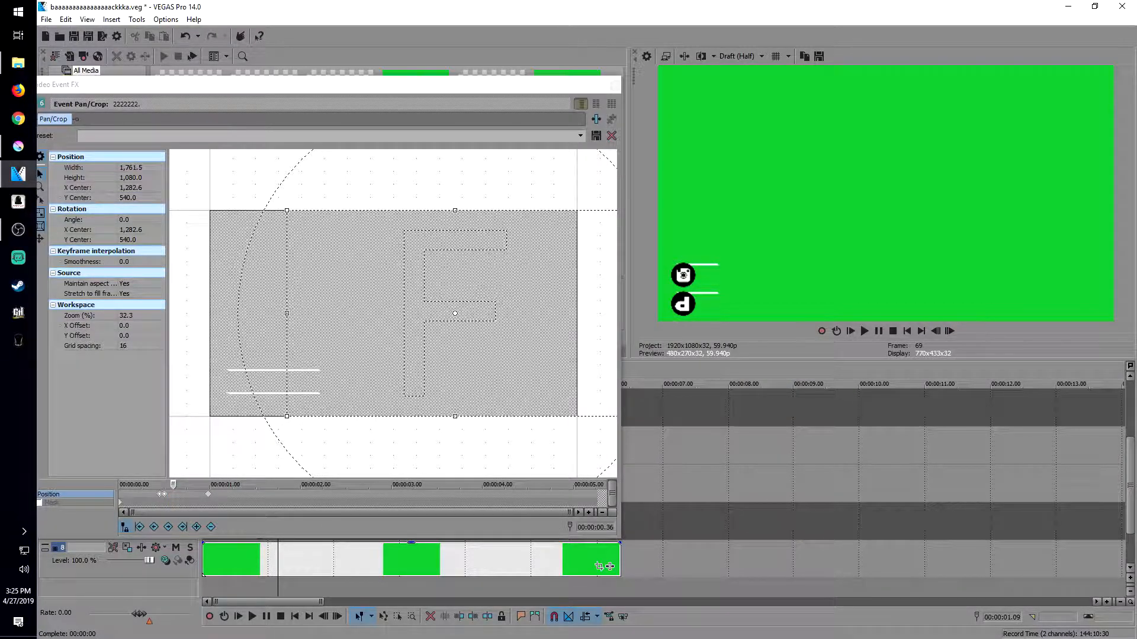
{"action": "key", "text": "Left"}
{"action": "key", "text": "Left"}
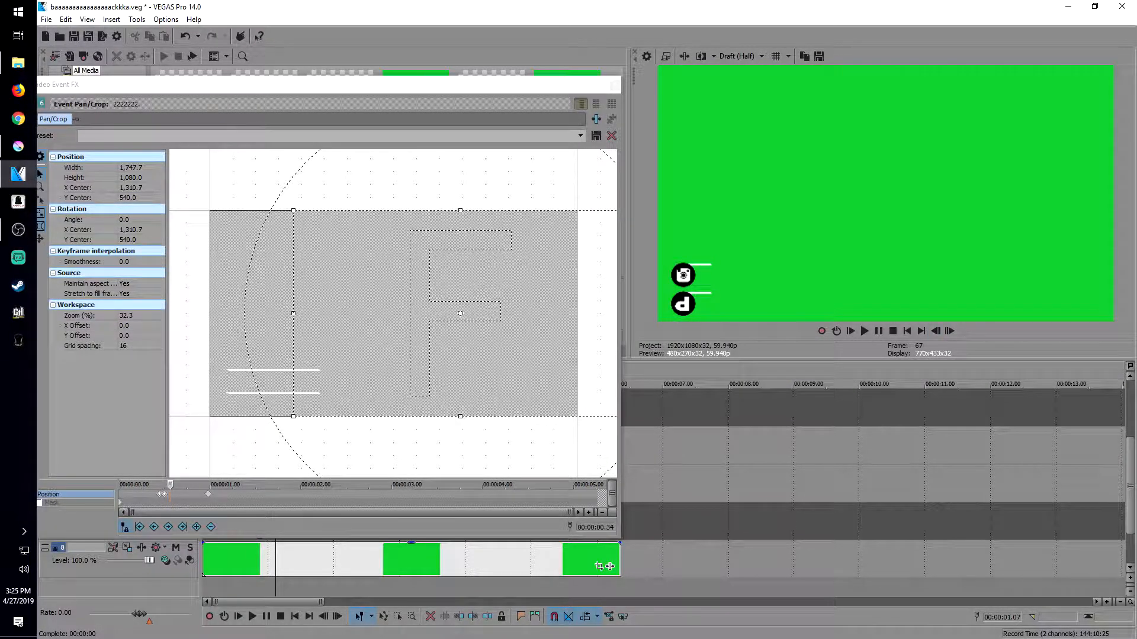
{"action": "mouse_move", "coordinate": [293, 313]}
{"action": "left_mouse_down"}
{"action": "mouse_move", "coordinate": [320, 313]}
{"action": "mouse_move", "coordinate": [300, 313]}
{"action": "left_mouse_up"}
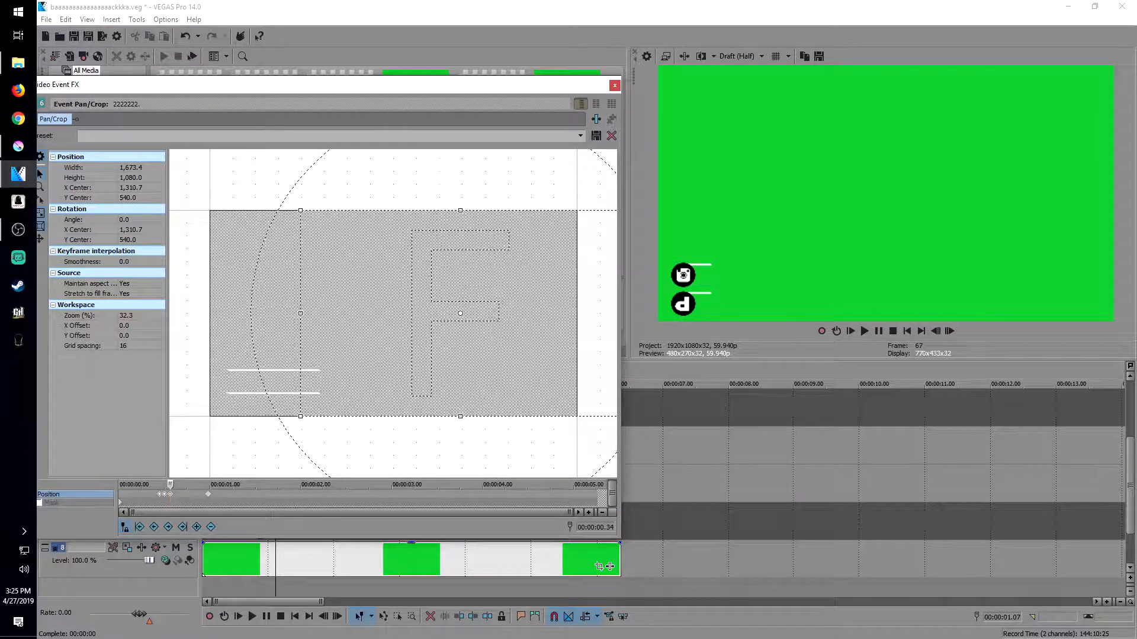
Advance to 00:00:00.41 and narrow the lines' crop frame slightly, adding a position keyframe there.
{"action": "left_click", "coordinate": [950, 331]}
{"action": "left_click", "coordinate": [950, 330]}
{"action": "left_click", "coordinate": [949, 331]}
{"action": "left_click", "coordinate": [950, 331]}
{"action": "left_click", "coordinate": [950, 331]}
{"action": "left_click", "coordinate": [950, 331]}
{"action": "left_click", "coordinate": [950, 331]}
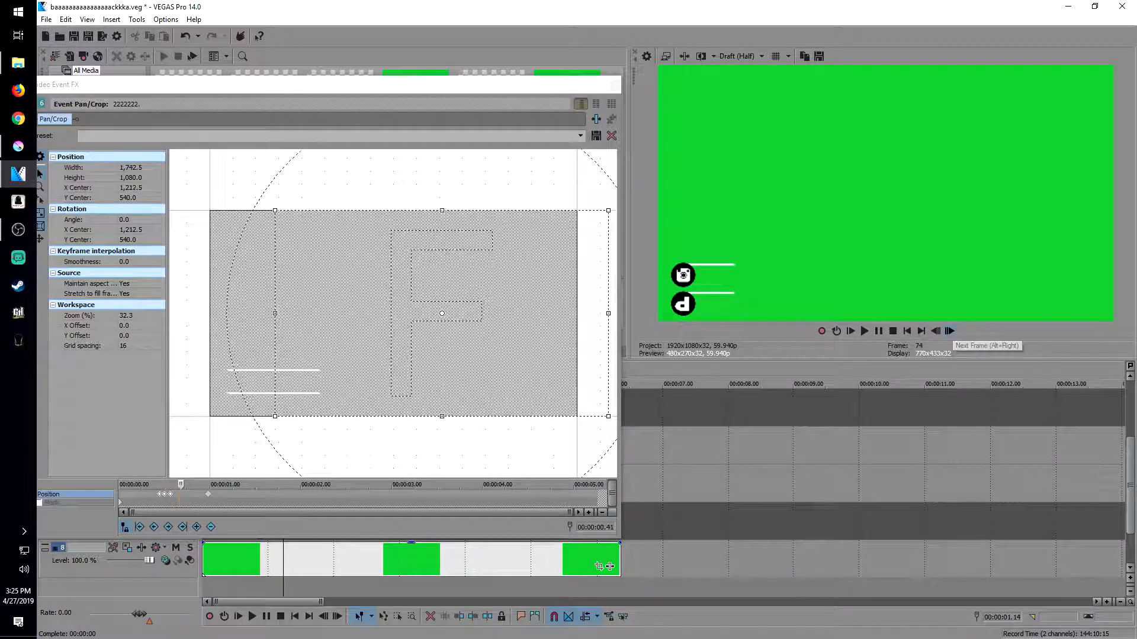
{"action": "left_click", "coordinate": [949, 331]}
{"action": "left_click", "coordinate": [950, 331]}
{"action": "left_click", "coordinate": [935, 331]}
{"action": "left_click", "coordinate": [935, 331]}
{"action": "mouse_move", "coordinate": [608, 313]}
{"action": "left_mouse_down"}
{"action": "mouse_move", "coordinate": [582, 313]}
{"action": "mouse_move", "coordinate": [602, 313]}
{"action": "left_mouse_up"}
Add a position keyframe at 00:00:00.46 by narrowing the lines' crop frame to a width of about 1,699.3.
{"action": "left_click", "coordinate": [949, 331]}
{"action": "left_click", "coordinate": [949, 331]}
{"action": "left_click", "coordinate": [949, 331]}
{"action": "left_click", "coordinate": [949, 330]}
{"action": "left_click", "coordinate": [949, 331]}
{"action": "left_click", "coordinate": [949, 331]}
{"action": "left_click", "coordinate": [935, 331]}
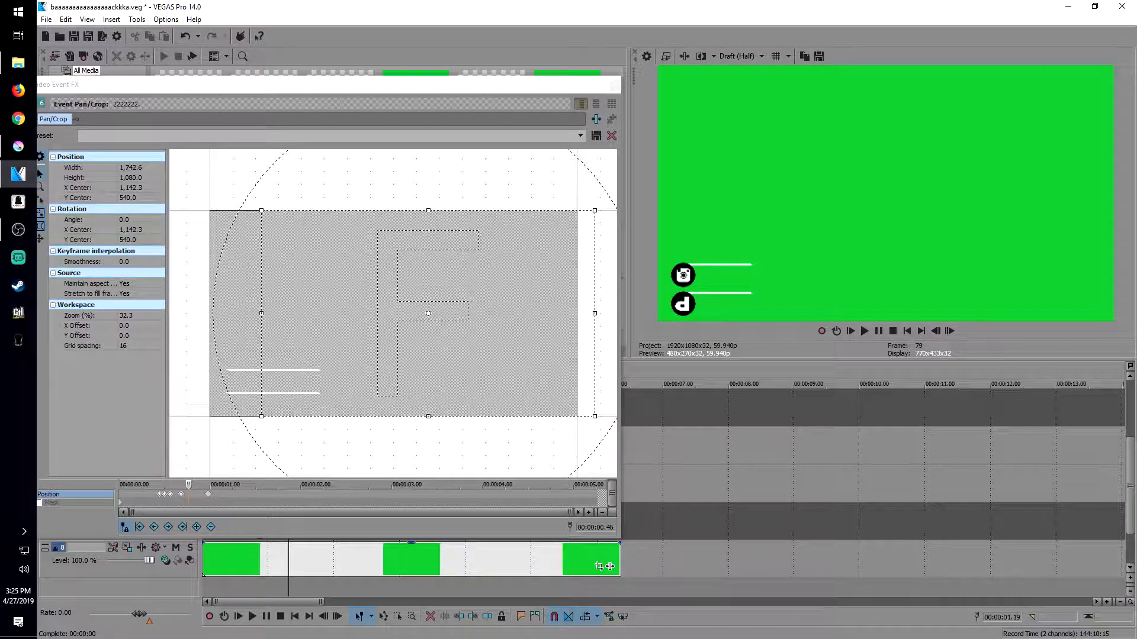
{"action": "mouse_move", "coordinate": [594, 313]}
{"action": "left_mouse_down"}
{"action": "mouse_move", "coordinate": [576, 313]}
{"action": "mouse_move", "coordinate": [591, 314]}
{"action": "left_mouse_up"}
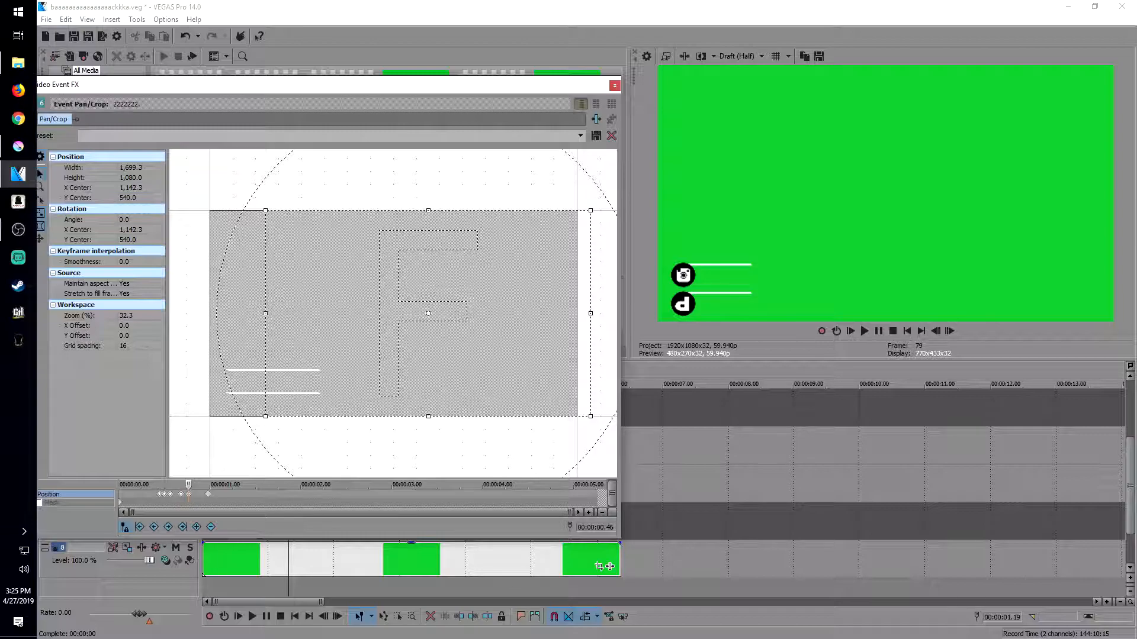
At 00:00:00.48, reduce the lines' crop frame width to about 1,671.3 as another keyframe.
{"action": "left_click", "coordinate": [949, 331]}
{"action": "left_click", "coordinate": [949, 331]}
{"action": "left_click", "coordinate": [949, 331]}
{"action": "left_click", "coordinate": [949, 331]}
{"action": "left_click", "coordinate": [949, 331]}
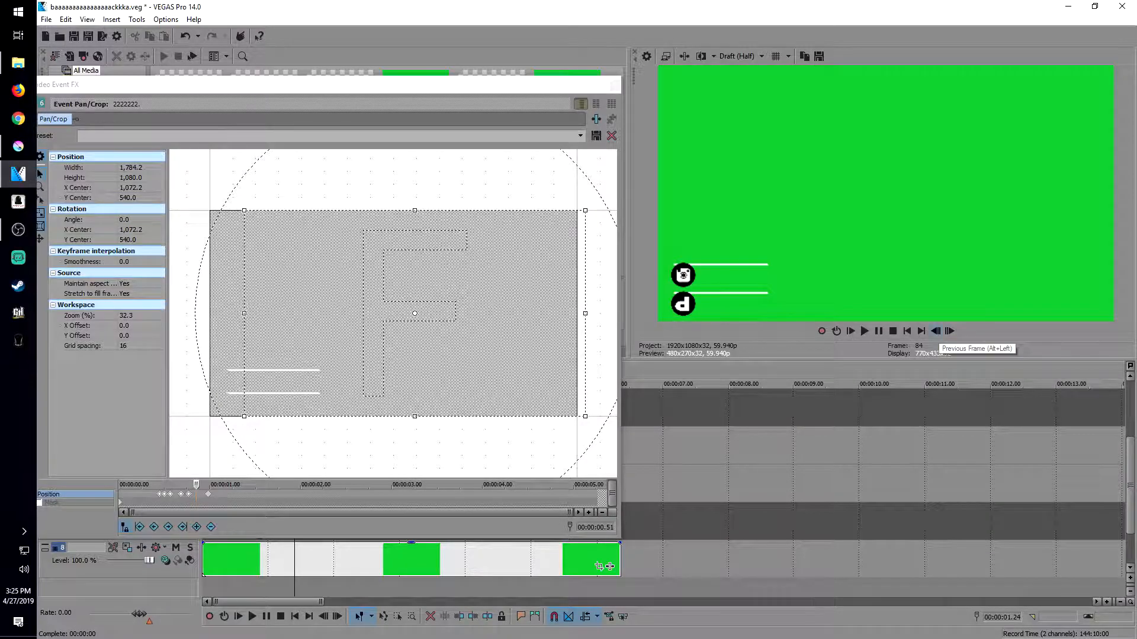
{"action": "left_click", "coordinate": [935, 331]}
{"action": "left_click", "coordinate": [936, 331]}
{"action": "left_click", "coordinate": [935, 331]}
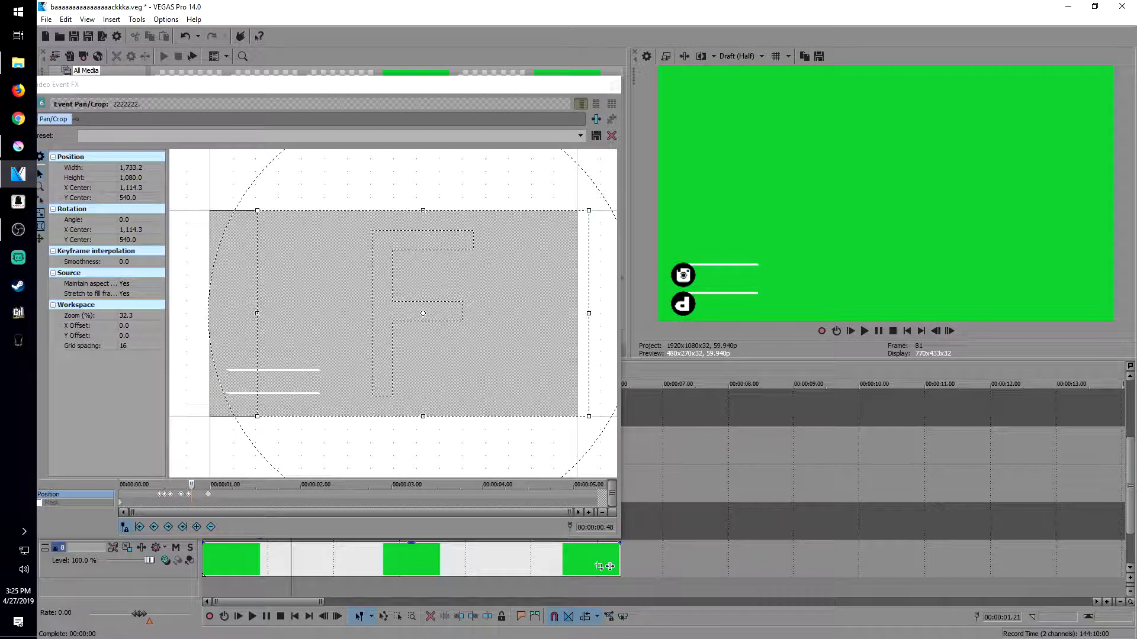
{"action": "mouse_move", "coordinate": [589, 313]}
{"action": "left_mouse_down"}
{"action": "mouse_move", "coordinate": [561, 313]}
{"action": "mouse_move", "coordinate": [583, 313]}
{"action": "left_mouse_up"}
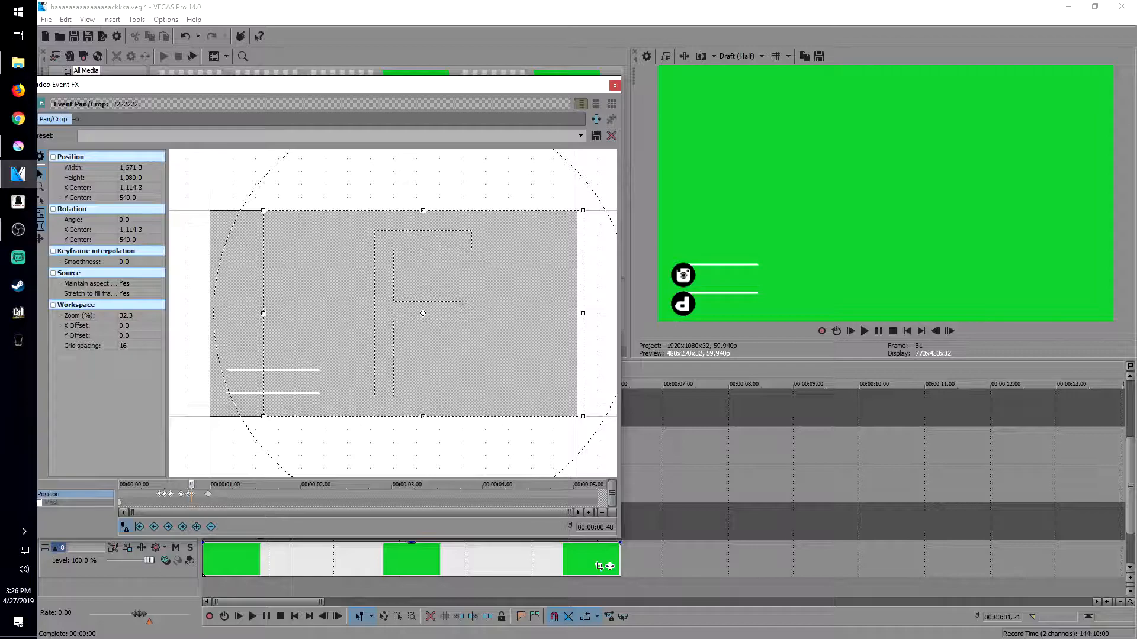
Move on to 00:00:00.51 and pull the lines' crop frame slightly narrower to create a keyframe.
{"action": "left_click", "coordinate": [950, 330]}
{"action": "left_click", "coordinate": [950, 331]}
{"action": "left_click", "coordinate": [949, 331]}
{"action": "left_click", "coordinate": [950, 331]}
{"action": "left_click", "coordinate": [935, 331]}
{"action": "mouse_move", "coordinate": [581, 313]}
{"action": "left_mouse_down"}
{"action": "mouse_move", "coordinate": [563, 313]}
{"action": "mouse_move", "coordinate": [574, 313]}
{"action": "left_mouse_up"}
Add a keyframe at 00:00:00.53 by trimming the width of the lines' crop frame a little.
{"action": "left_click", "coordinate": [949, 331]}
{"action": "left_click", "coordinate": [950, 331]}
{"action": "left_click", "coordinate": [949, 331]}
{"action": "left_click", "coordinate": [949, 331]}
{"action": "left_click", "coordinate": [935, 331]}
{"action": "left_click", "coordinate": [936, 331]}
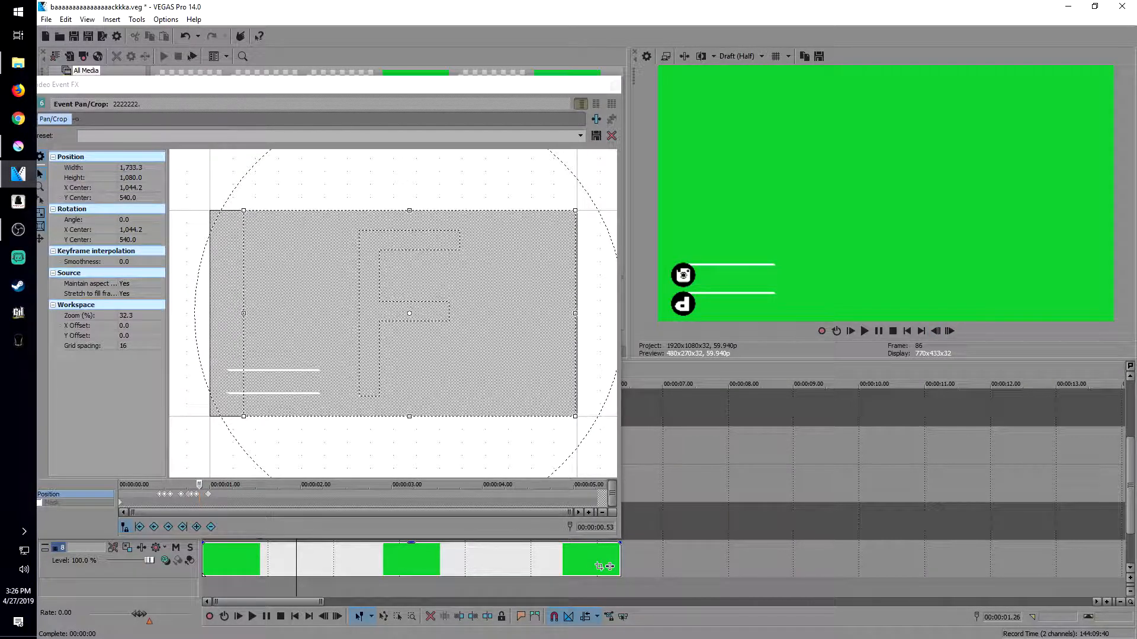
{"action": "left_click_drag", "start_coordinate": [575, 313], "coordinate": [571, 313]}
Set the lines' crop frame width to about 1,695.3 at 00:00:00.54 as a new keyframe.
{"action": "left_click", "coordinate": [950, 331]}
{"action": "left_click", "coordinate": [950, 331]}
{"action": "left_click", "coordinate": [950, 331]}
{"action": "left_click", "coordinate": [935, 331]}
{"action": "left_click", "coordinate": [936, 331]}
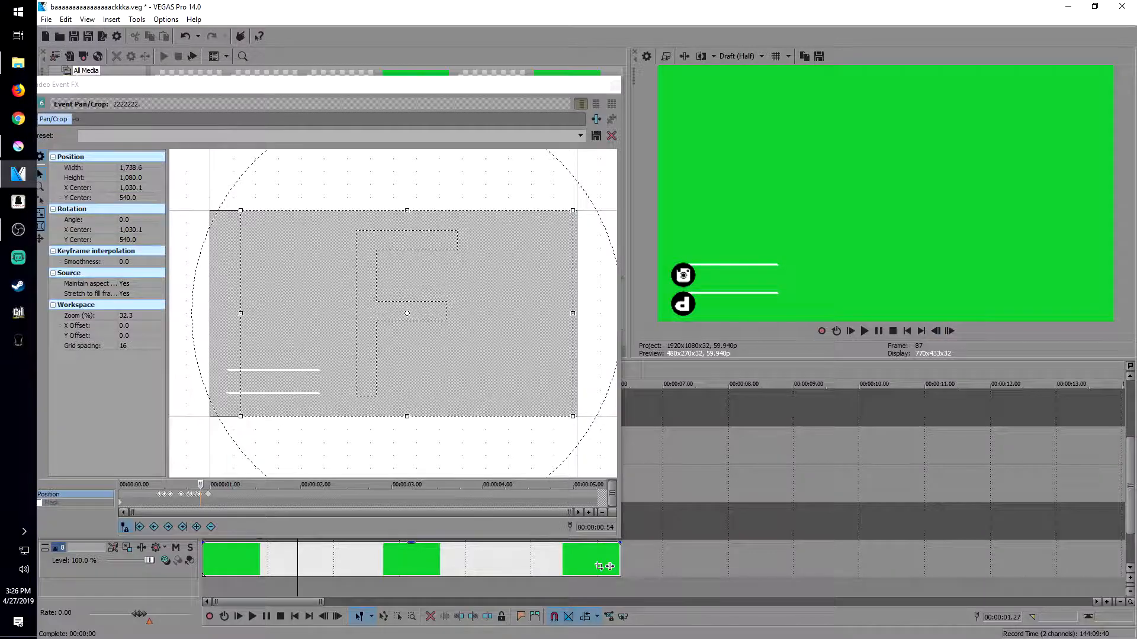
{"action": "left_click_drag", "start_coordinate": [573, 313], "coordinate": [568, 313]}
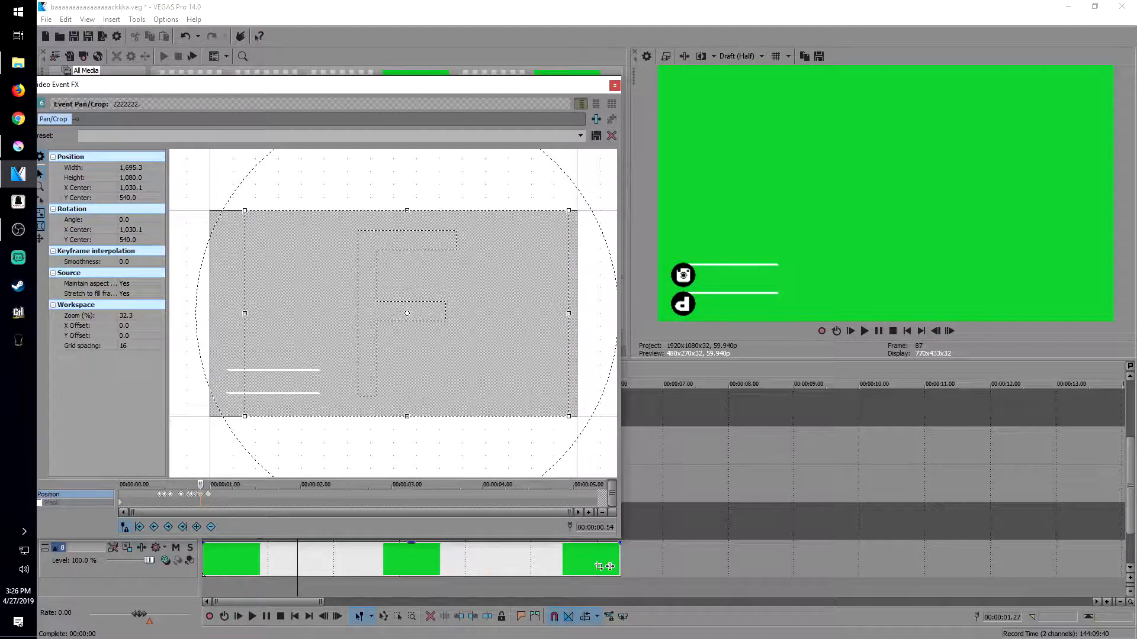
At 00:00:00.55, narrow the lines' crop frame to a width of about 1,684.5, adding a keyframe.
{"action": "scroll", "coordinate": [364, 496], "scroll_direction": "up", "scroll_amount": 3}
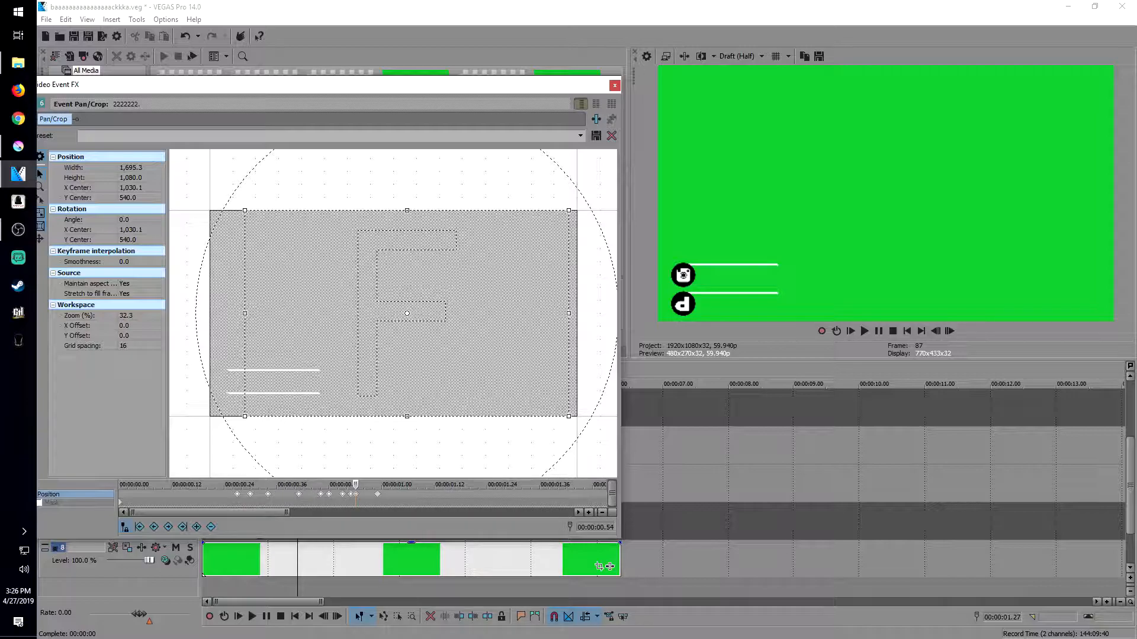
{"action": "left_click", "coordinate": [950, 331]}
{"action": "left_click", "coordinate": [950, 331]}
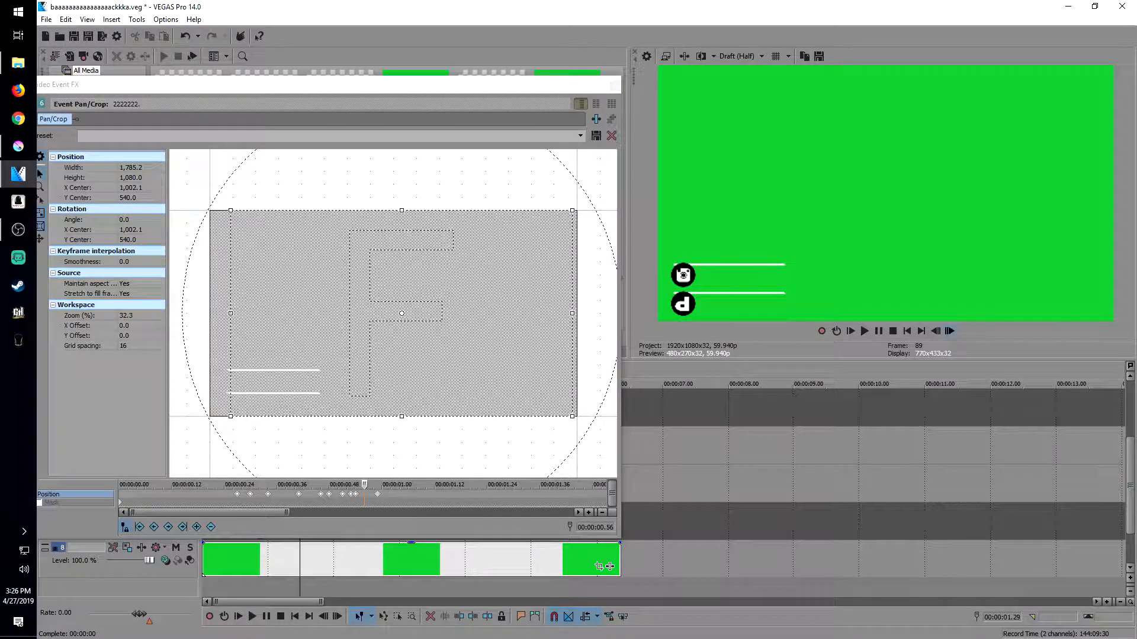
{"action": "left_click", "coordinate": [936, 330]}
{"action": "left_click_drag", "start_coordinate": [570, 313], "coordinate": [565, 314]}
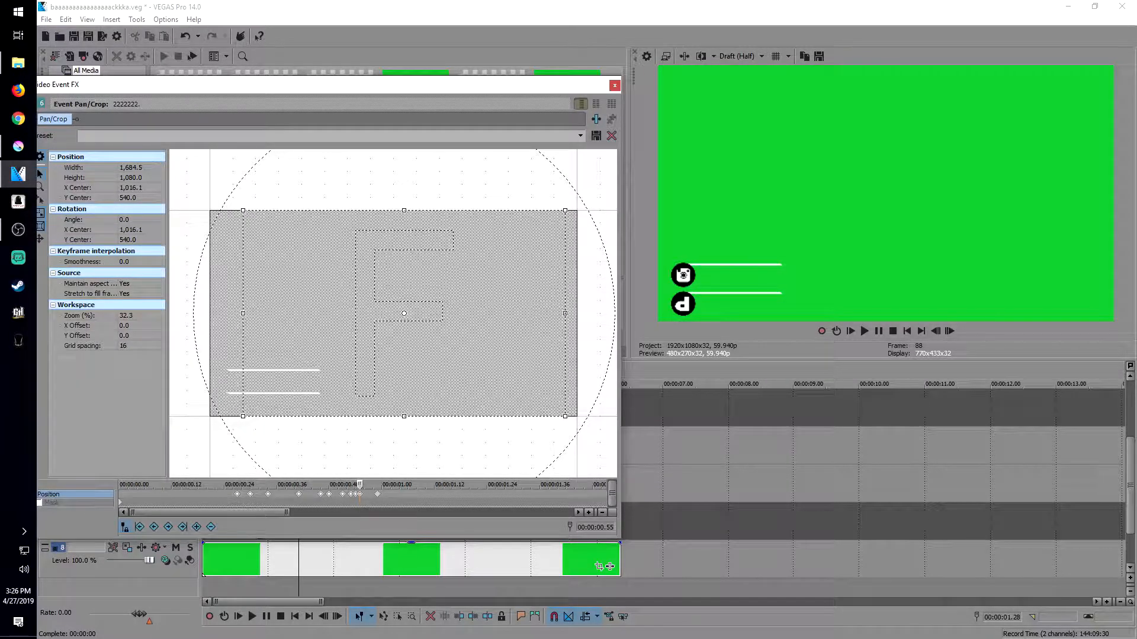
Narrow the lines' crop frame slightly at both 00:00:00.56 and 00:00:00.57, creating a keyframe at each frame.
{"action": "left_click", "coordinate": [950, 331]}
{"action": "left_click", "coordinate": [950, 330]}
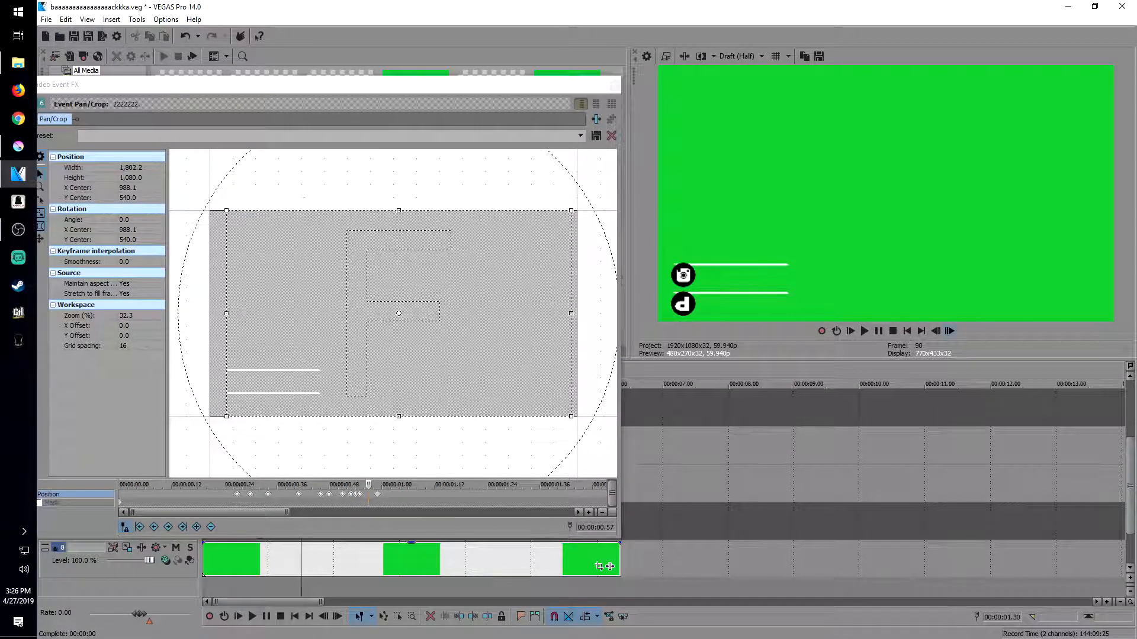
{"action": "left_click", "coordinate": [935, 331]}
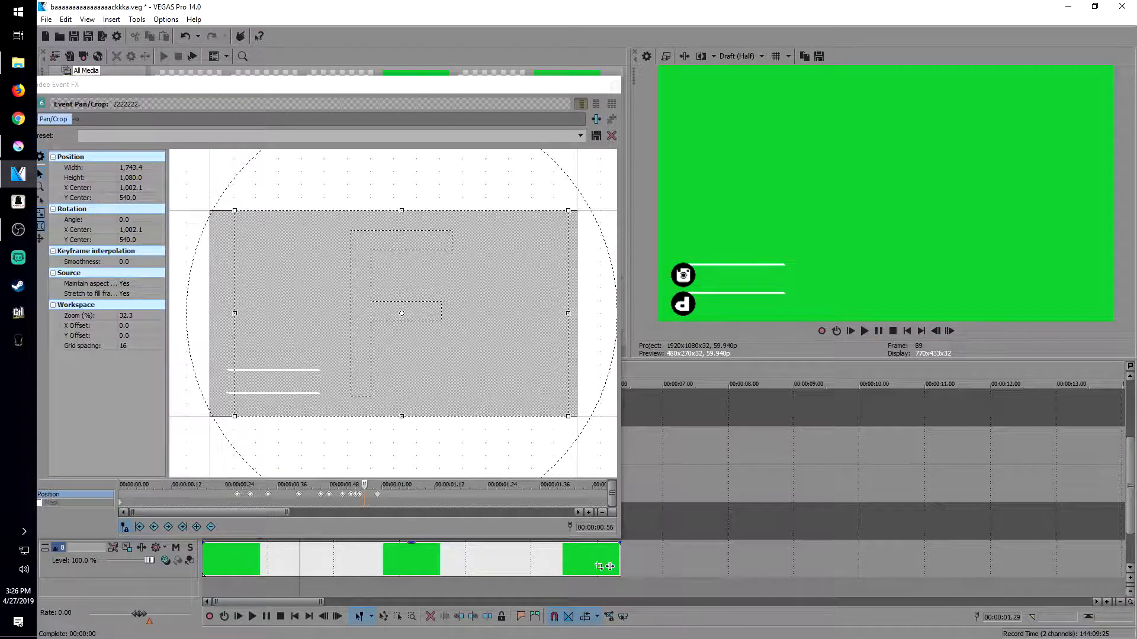
{"action": "left_click_drag", "start_coordinate": [568, 313], "coordinate": [562, 314]}
{"action": "left_click", "coordinate": [949, 331]}
{"action": "left_click", "coordinate": [949, 331]}
{"action": "left_click", "coordinate": [935, 331]}
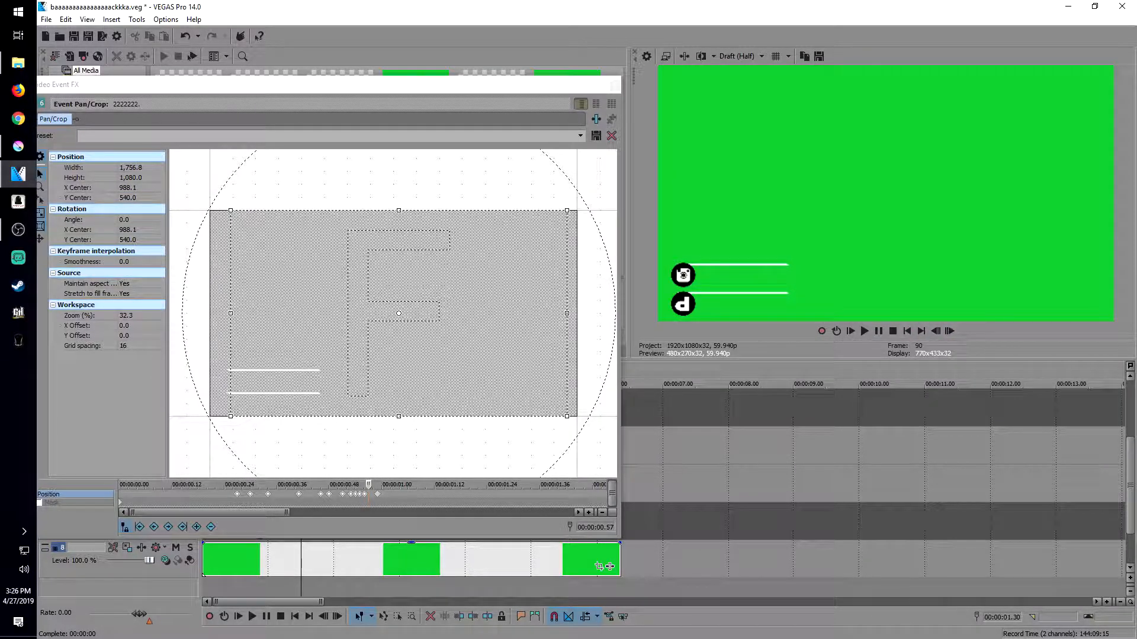
{"action": "mouse_move", "coordinate": [567, 313]}
{"action": "left_mouse_down"}
{"action": "mouse_move", "coordinate": [552, 313]}
{"action": "mouse_move", "coordinate": [564, 313]}
{"action": "left_mouse_up"}
Check the remaining frames of the lines' slide-in, play back the animation, and close the lines' Pan/Crop editor.
{"action": "left_click", "coordinate": [949, 331]}
{"action": "left_click", "coordinate": [949, 331]}
{"action": "left_click", "coordinate": [949, 331]}
{"action": "left_click", "coordinate": [949, 331]}
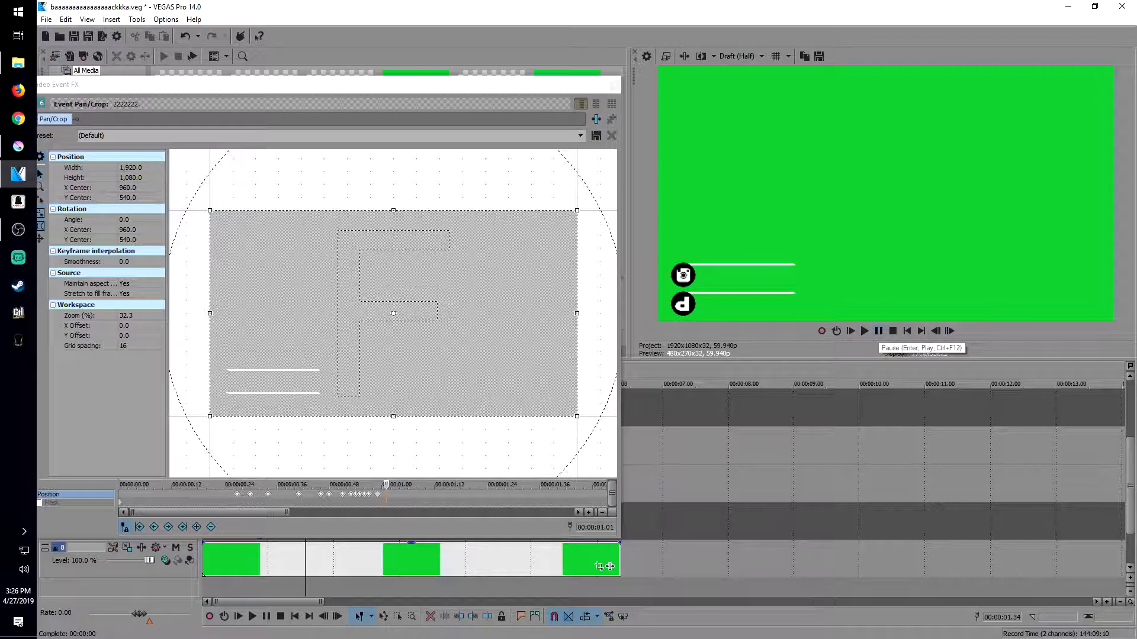
{"action": "left_click", "coordinate": [864, 331]}
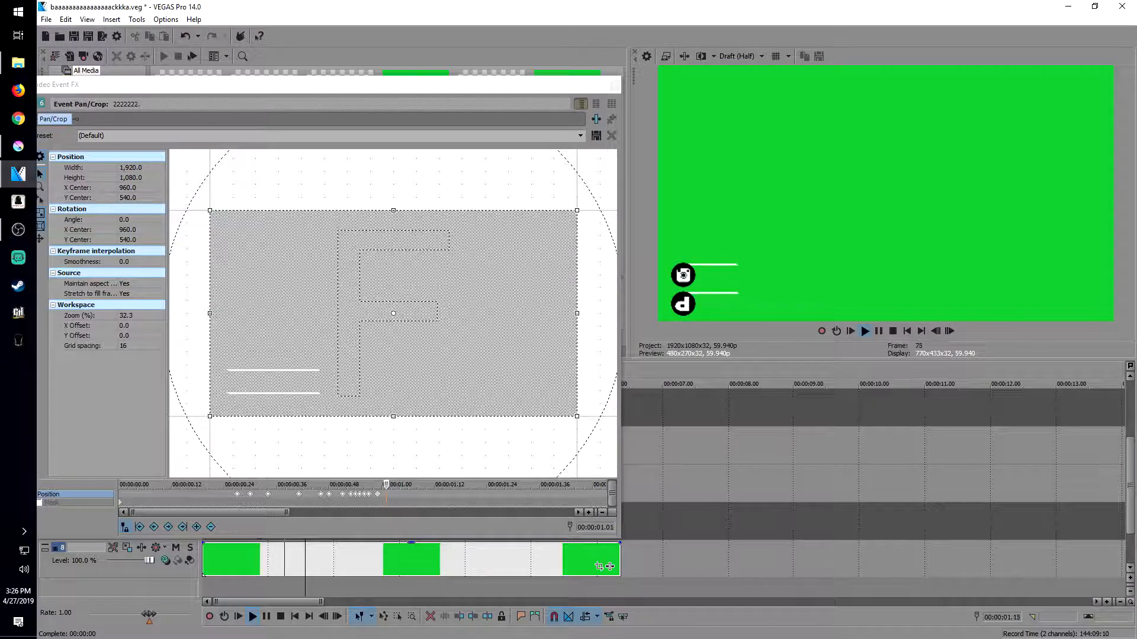
{"action": "left_click", "coordinate": [878, 331]}
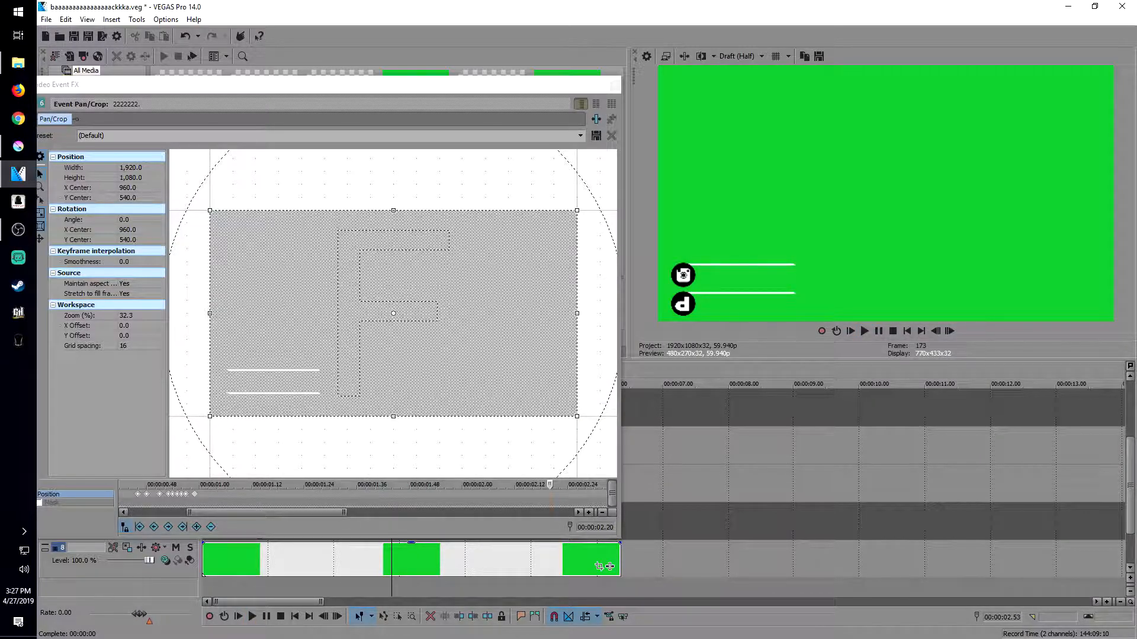
{"action": "left_click", "coordinate": [615, 86]}
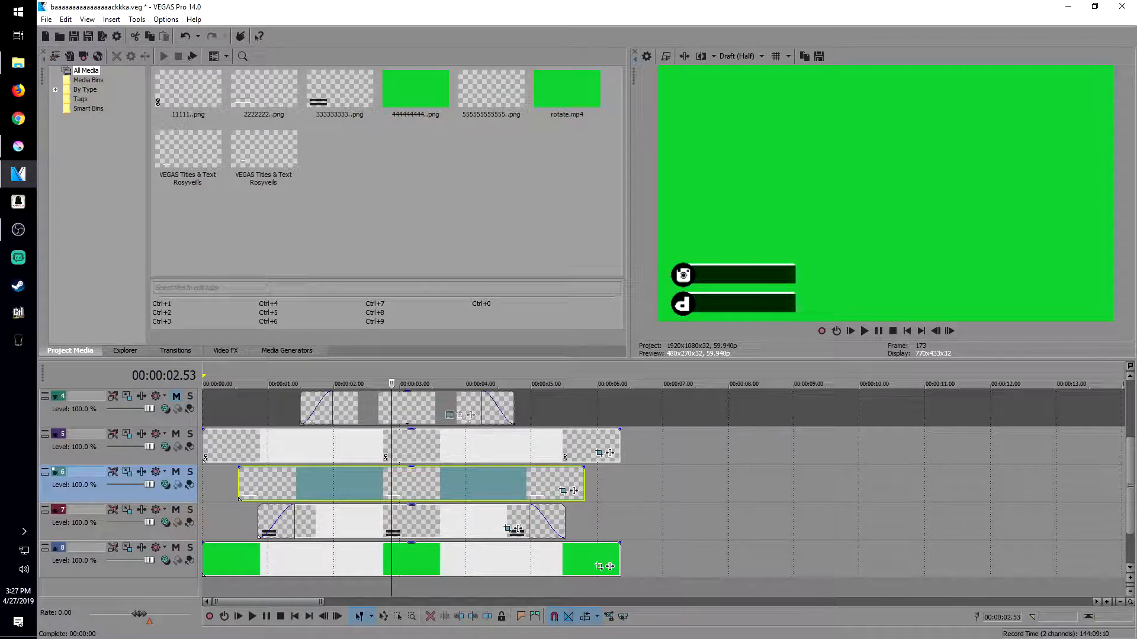
Step frame by frame from 00:00:00.47 to 00:00:01.18 to examine how the dark bars come in behind the lines.
{"action": "left_click", "coordinate": [253, 521]}
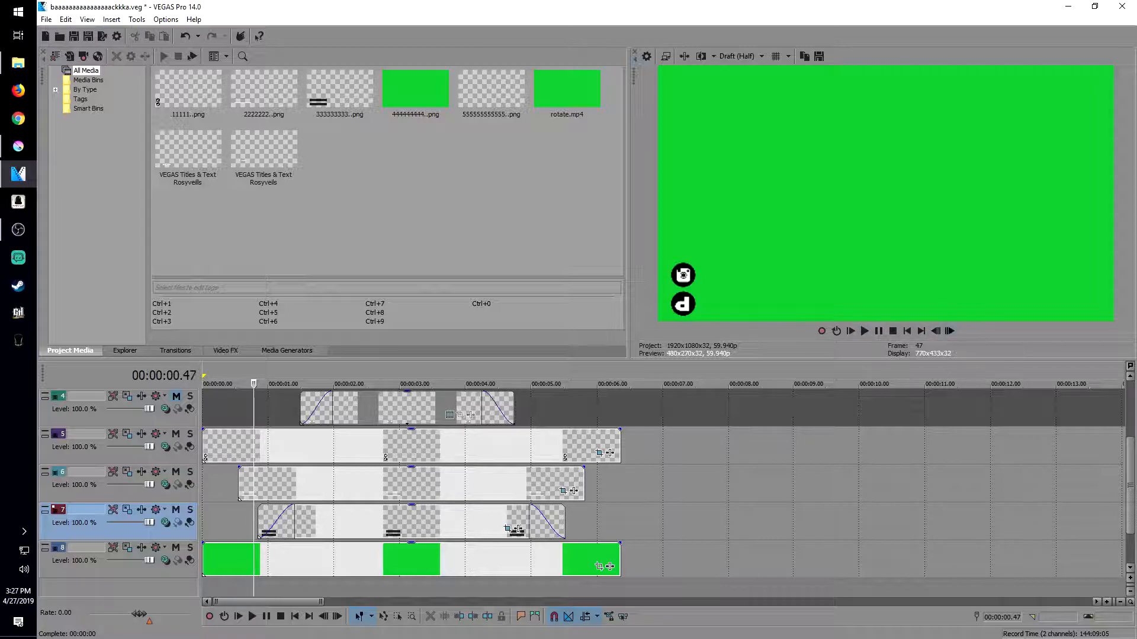
{"action": "left_click", "coordinate": [950, 331]}
{"action": "left_click", "coordinate": [950, 331]}
{"action": "left_click", "coordinate": [949, 331]}
{"action": "left_click", "coordinate": [950, 330]}
{"action": "left_click", "coordinate": [949, 331]}
{"action": "left_click", "coordinate": [950, 331]}
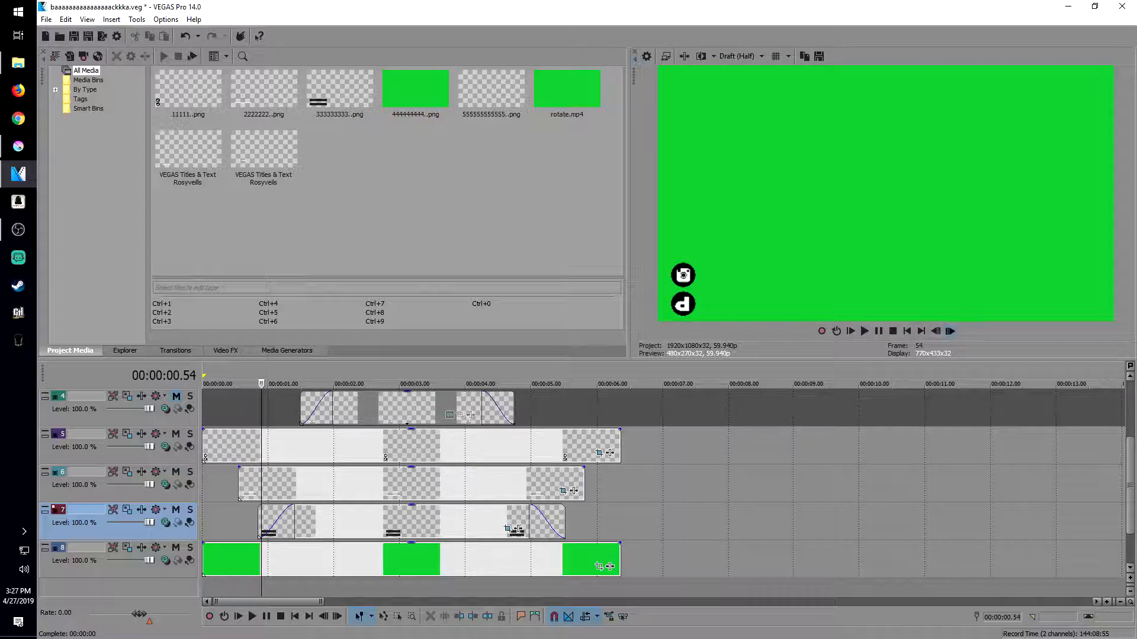
{"action": "left_click", "coordinate": [950, 331]}
{"action": "left_click", "coordinate": [950, 331]}
{"action": "left_click", "coordinate": [950, 331]}
{"action": "left_click", "coordinate": [950, 331]}
{"action": "left_click", "coordinate": [950, 331]}
{"action": "left_click", "coordinate": [950, 331]}
{"action": "left_click", "coordinate": [950, 331]}
{"action": "left_click", "coordinate": [950, 330]}
{"action": "left_click", "coordinate": [949, 331]}
{"action": "left_click", "coordinate": [950, 331]}
{"action": "left_click", "coordinate": [950, 331]}
{"action": "left_click", "coordinate": [950, 331]}
{"action": "left_click", "coordinate": [950, 331]}
{"action": "left_click", "coordinate": [950, 331]}
{"action": "double_click", "coordinate": [949, 331]}
{"action": "left_click", "coordinate": [950, 331]}
{"action": "double_click", "coordinate": [950, 331]}
{"action": "double_click", "coordinate": [949, 331]}
{"action": "left_click", "coordinate": [950, 331]}
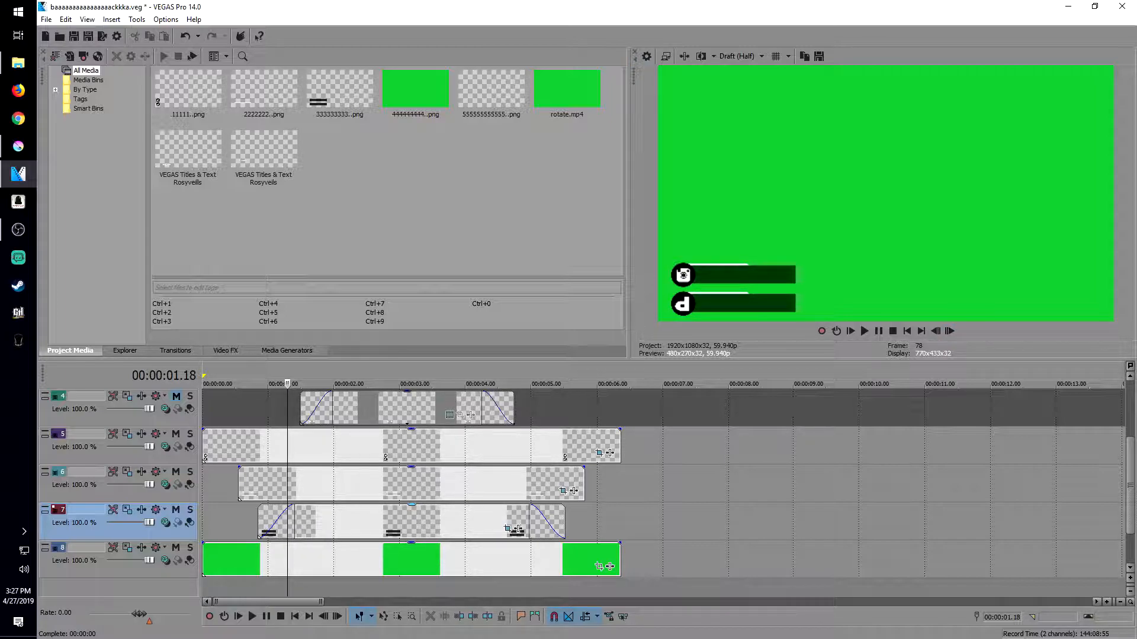
Open Pan/Crop for the dark bars event on track 7 and go to its last position keyframe at 00:00:04.33.
{"action": "left_click", "coordinate": [260, 519]}
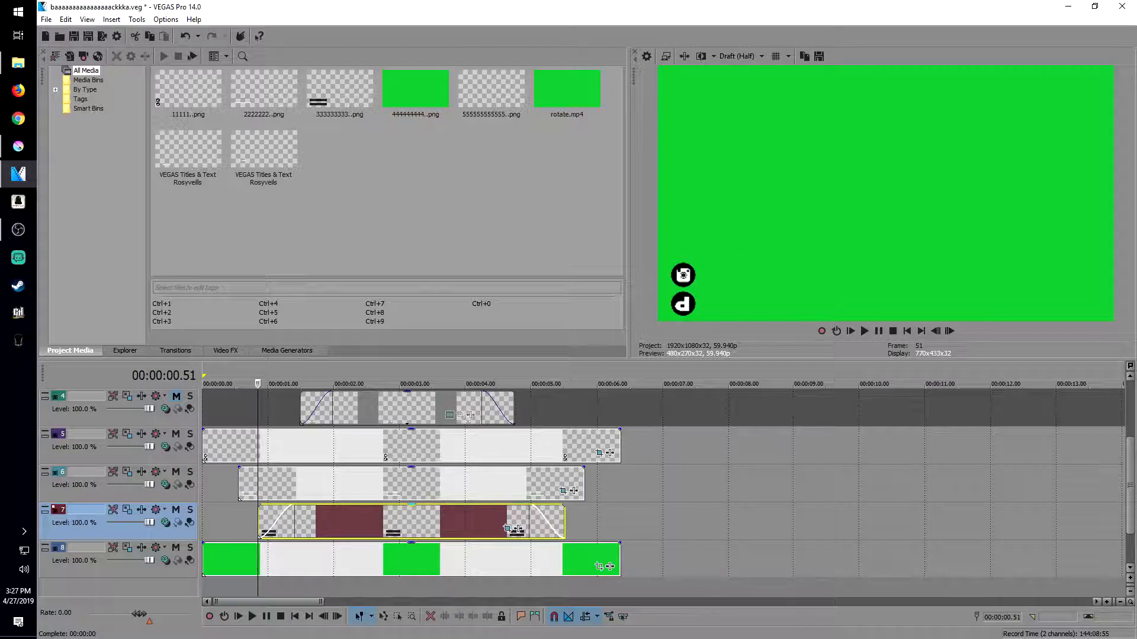
{"action": "left_click", "coordinate": [507, 528]}
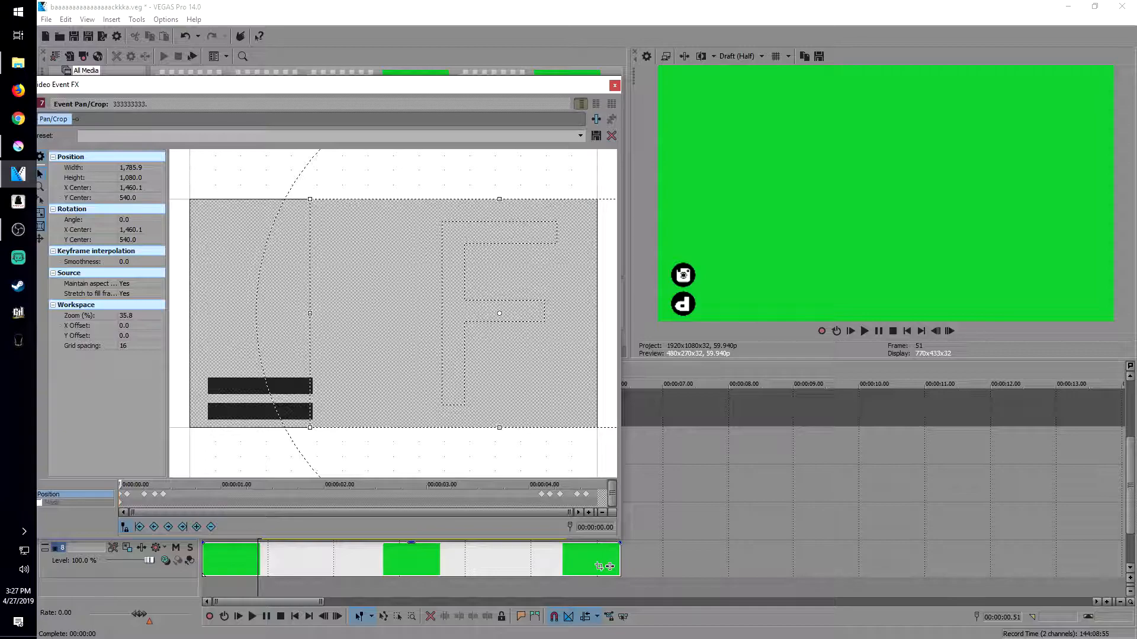
{"action": "left_click", "coordinate": [586, 494]}
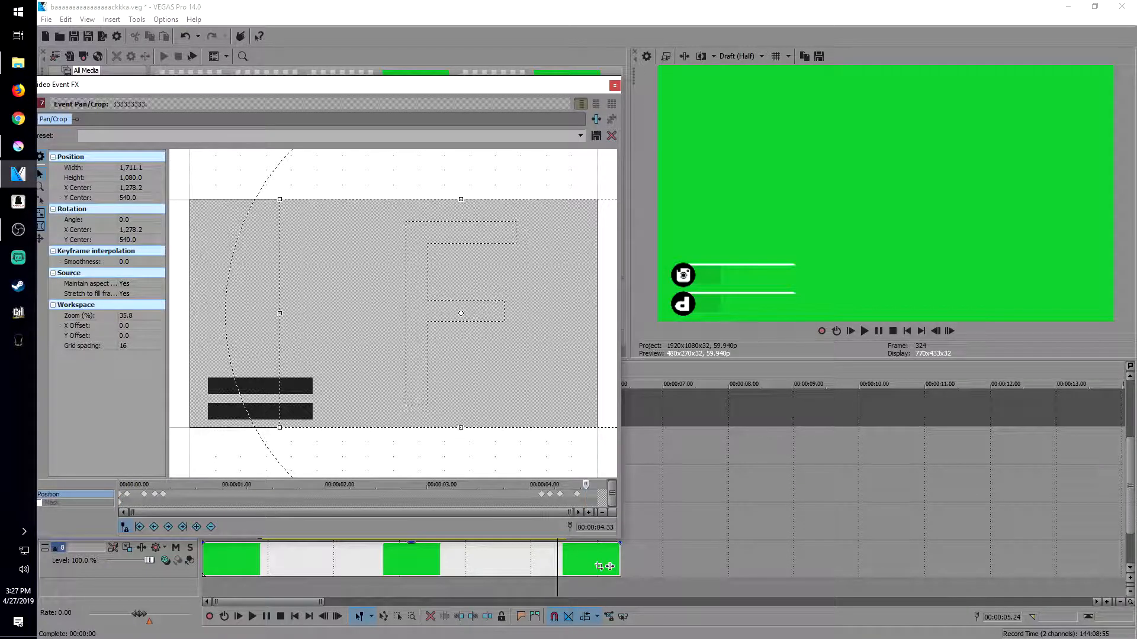
{"action": "key", "text": "Left"}
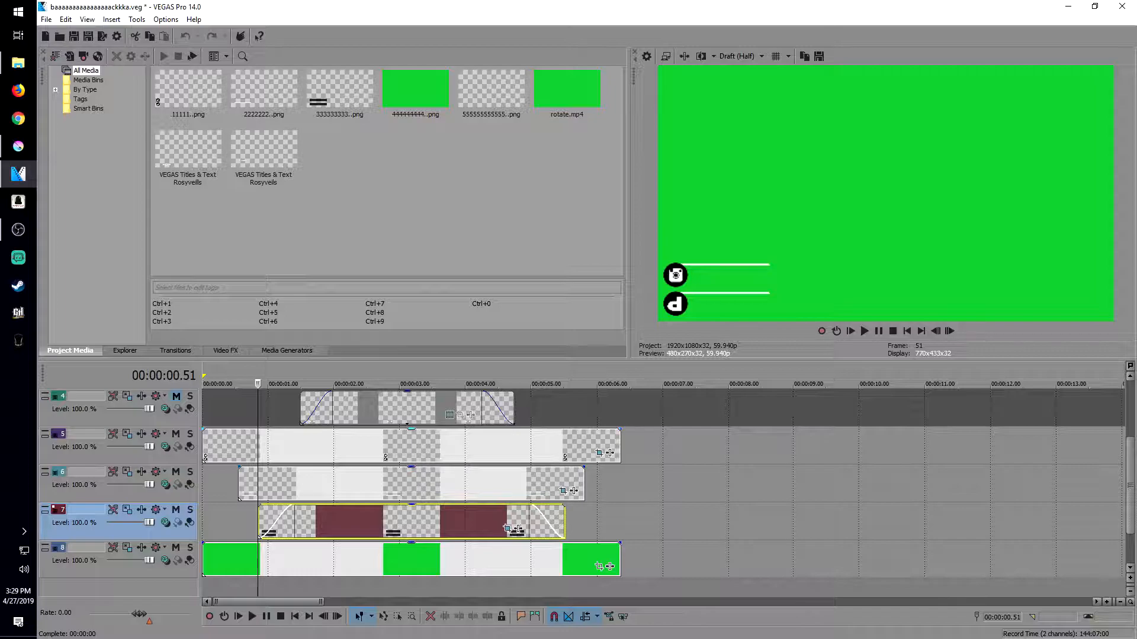
Inspect the banner at several points between about 2 and 4 seconds within the dark bars event.
{"action": "left_click", "coordinate": [335, 521]}
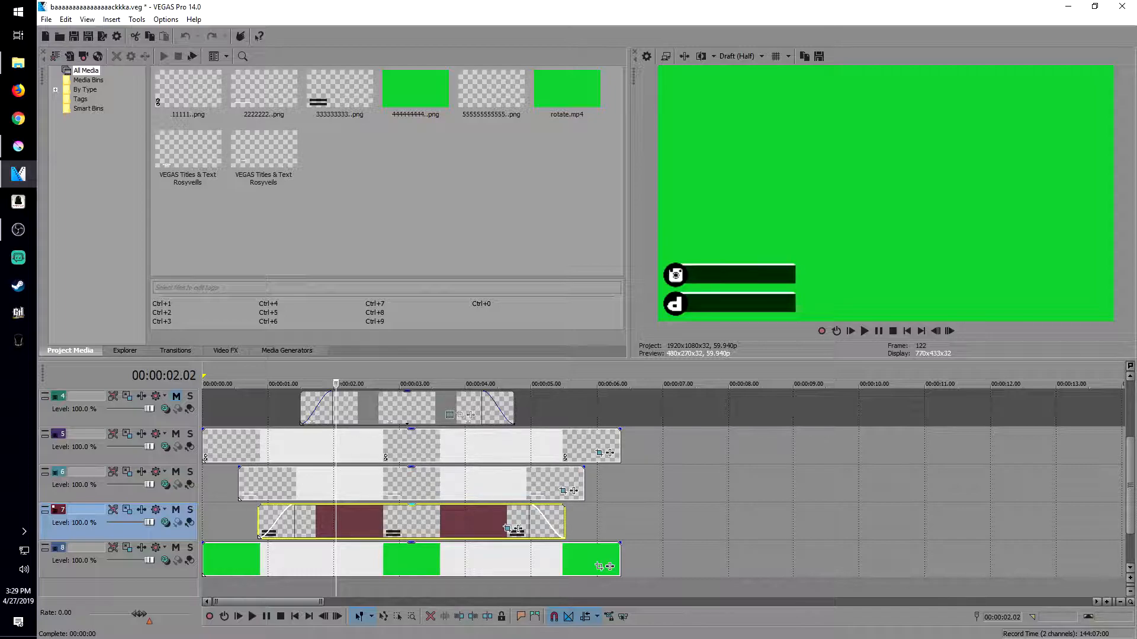
{"action": "left_click", "coordinate": [414, 521]}
{"action": "left_click", "coordinate": [441, 521]}
{"action": "left_click", "coordinate": [358, 521]}
{"action": "left_click", "coordinate": [423, 521]}
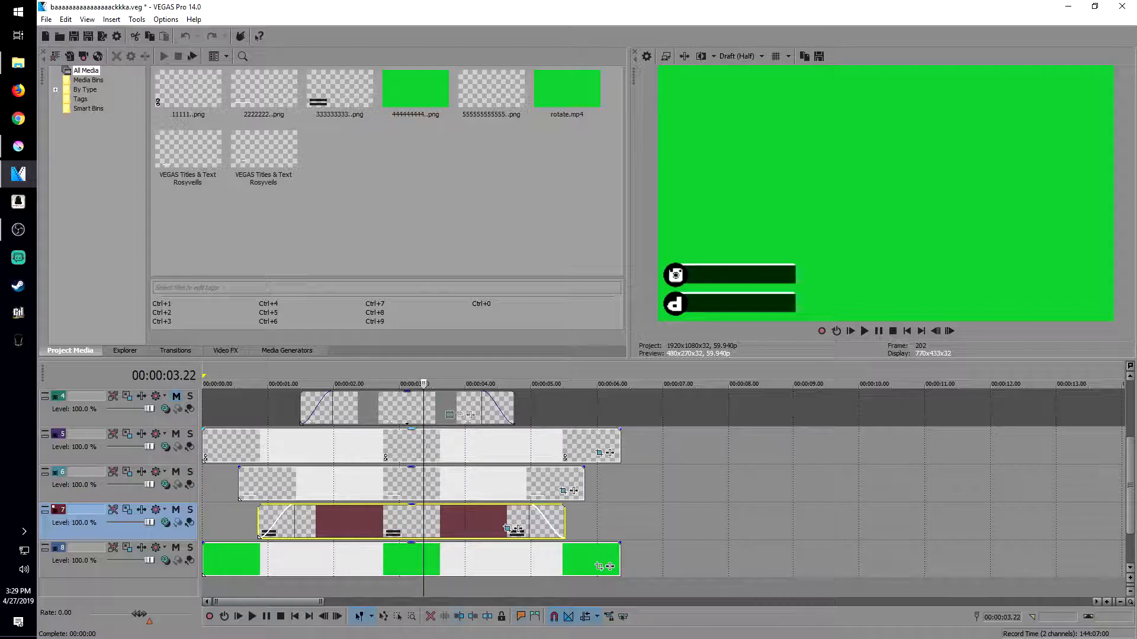
{"action": "left_click", "coordinate": [344, 521]}
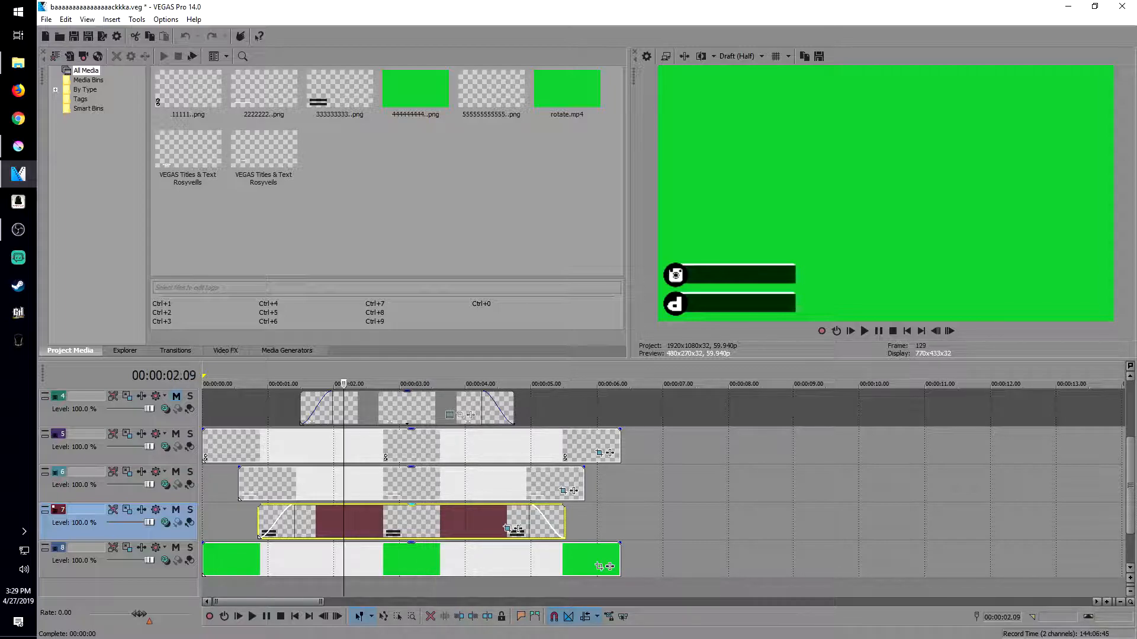
{"action": "left_click", "coordinate": [417, 521]}
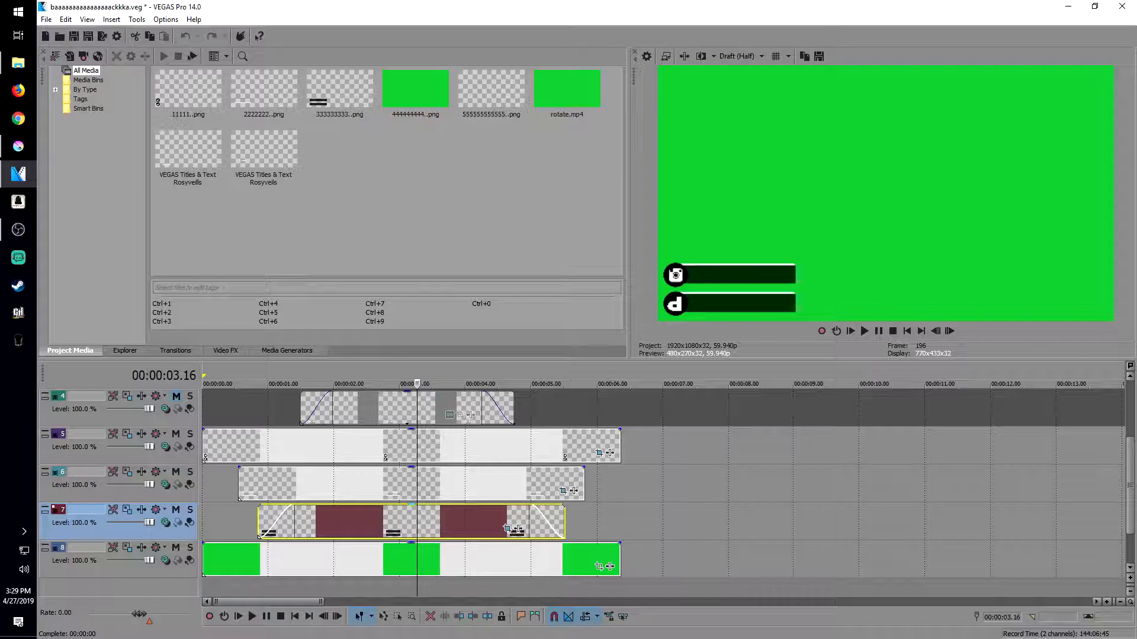
Remove the fade-in and fade-out from the dark bars event on track 7.
{"action": "left_click_drag", "start_coordinate": [294, 508], "coordinate": [259, 507]}
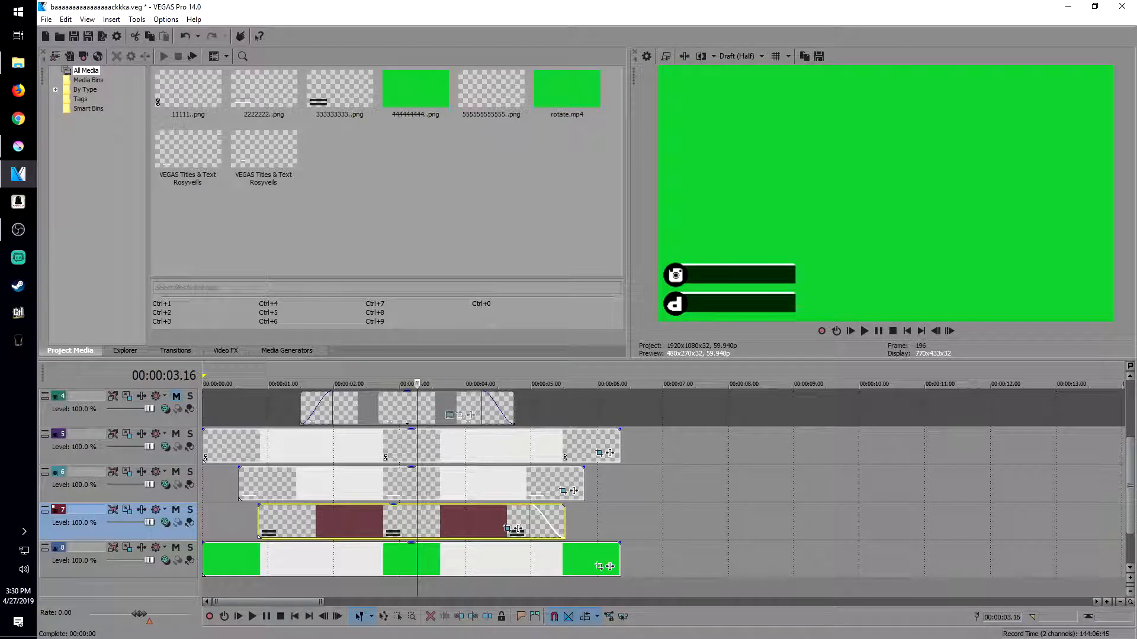
{"action": "left_click_drag", "start_coordinate": [529, 507], "coordinate": [589, 514]}
Open Pan/Crop for the dark bars event on track 7 and restore the default framing at 00:00:01.38 as a position keyframe.
{"action": "scroll", "coordinate": [592, 492], "scroll_direction": "up", "scroll_amount": 3}
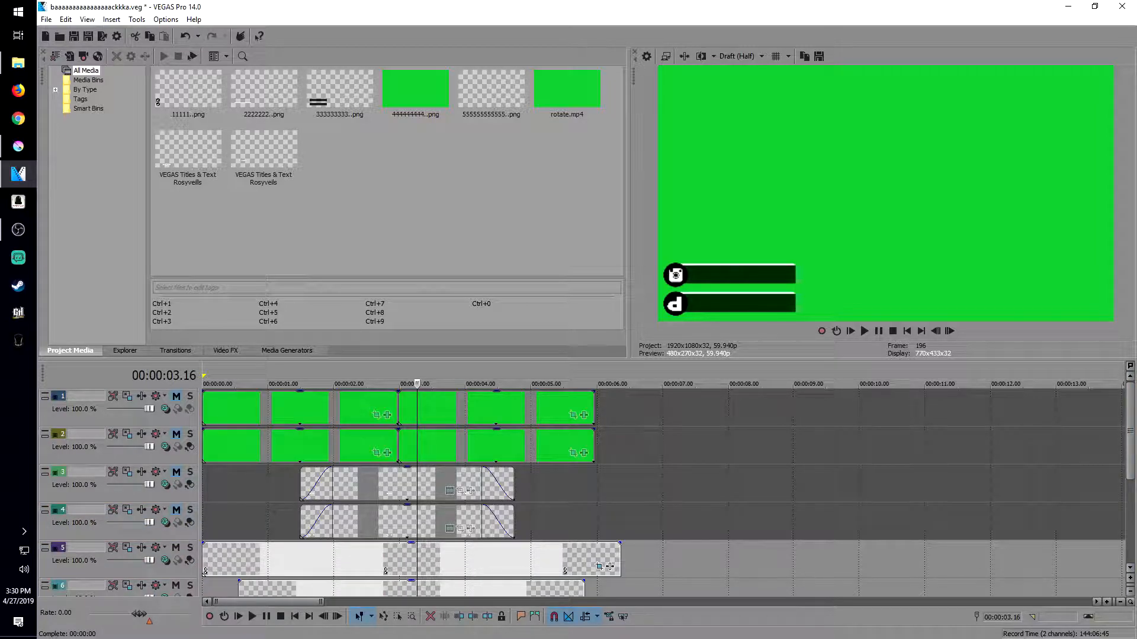
{"action": "scroll", "coordinate": [592, 491], "scroll_direction": "down", "scroll_amount": 2}
{"action": "scroll", "coordinate": [592, 492], "scroll_direction": "down", "scroll_amount": 1}
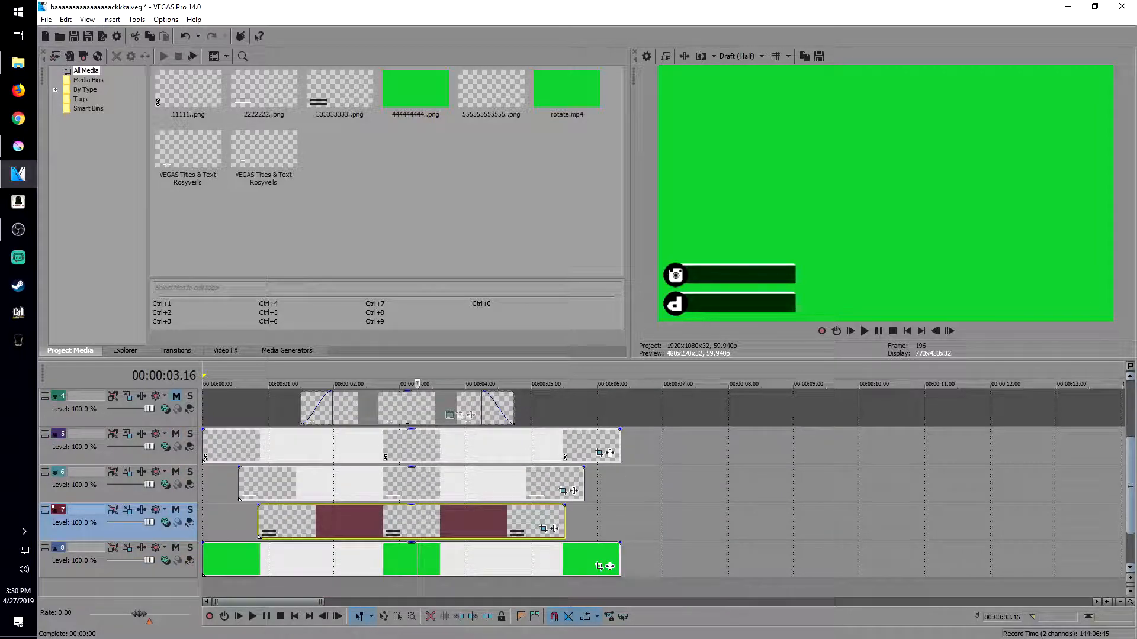
{"action": "left_click", "coordinate": [543, 528]}
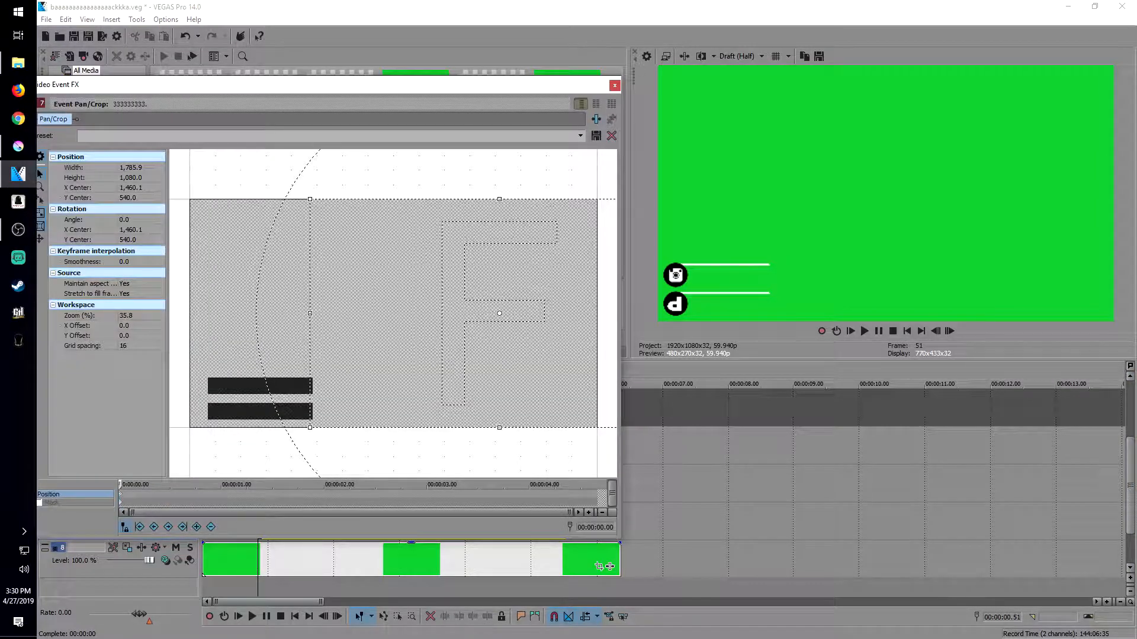
{"action": "left_click", "coordinate": [865, 332]}
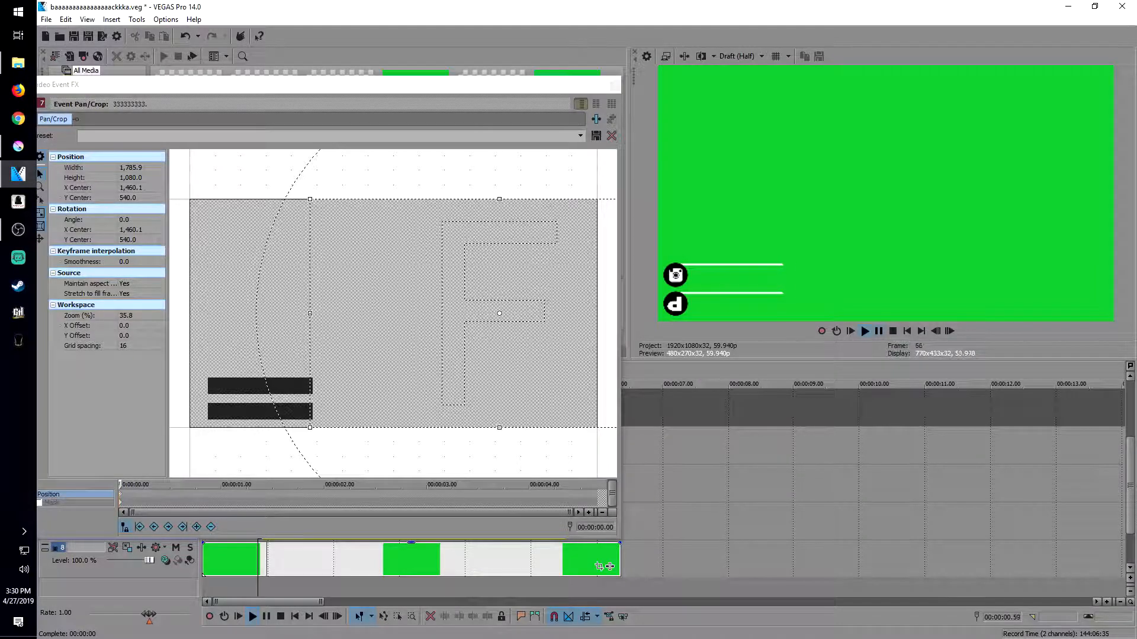
{"action": "right_click", "coordinate": [405, 357]}
{"action": "left_click", "coordinate": [428, 363]}
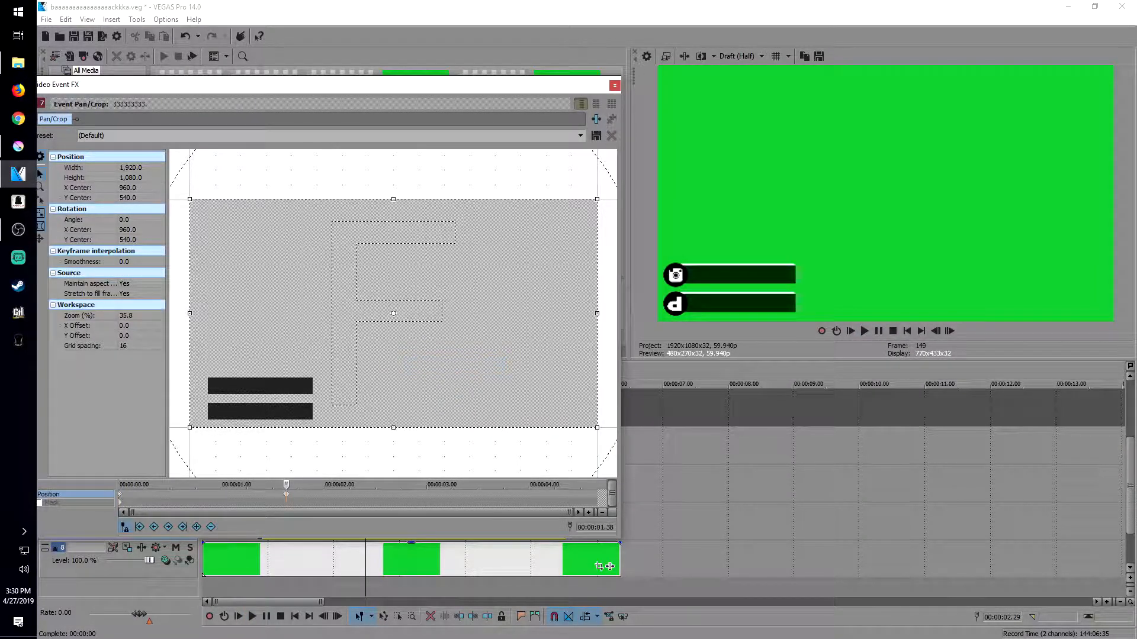
Glance at the banner artwork in Krita, return to VEGAS Pro and play back the dark bars' entrance.
{"action": "left_click", "coordinate": [19, 146]}
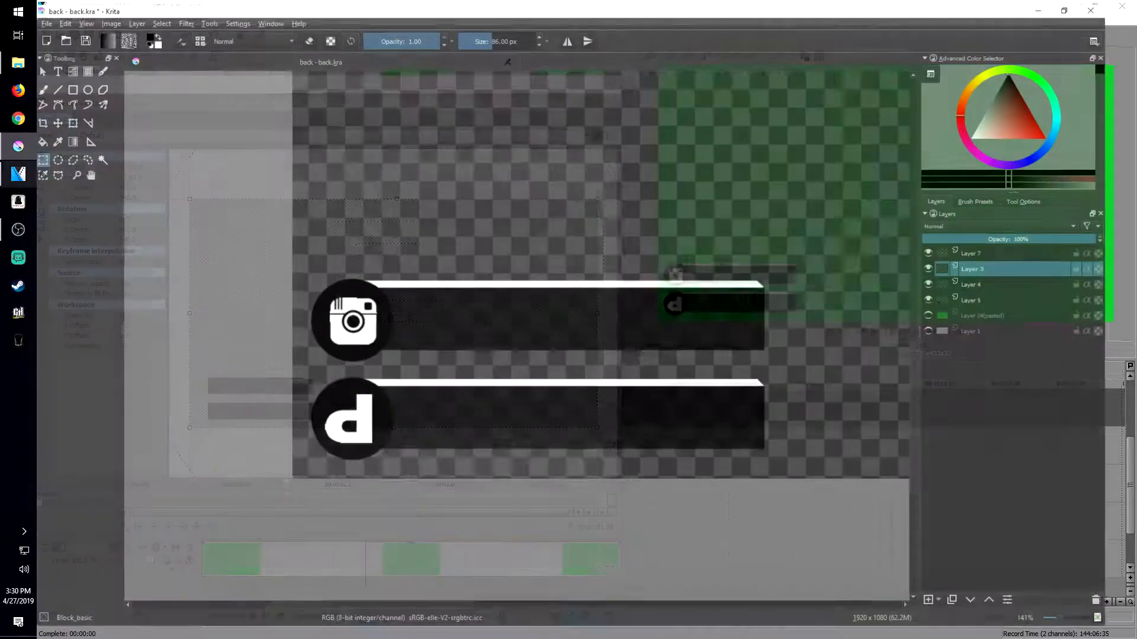
{"action": "left_click", "coordinate": [18, 173]}
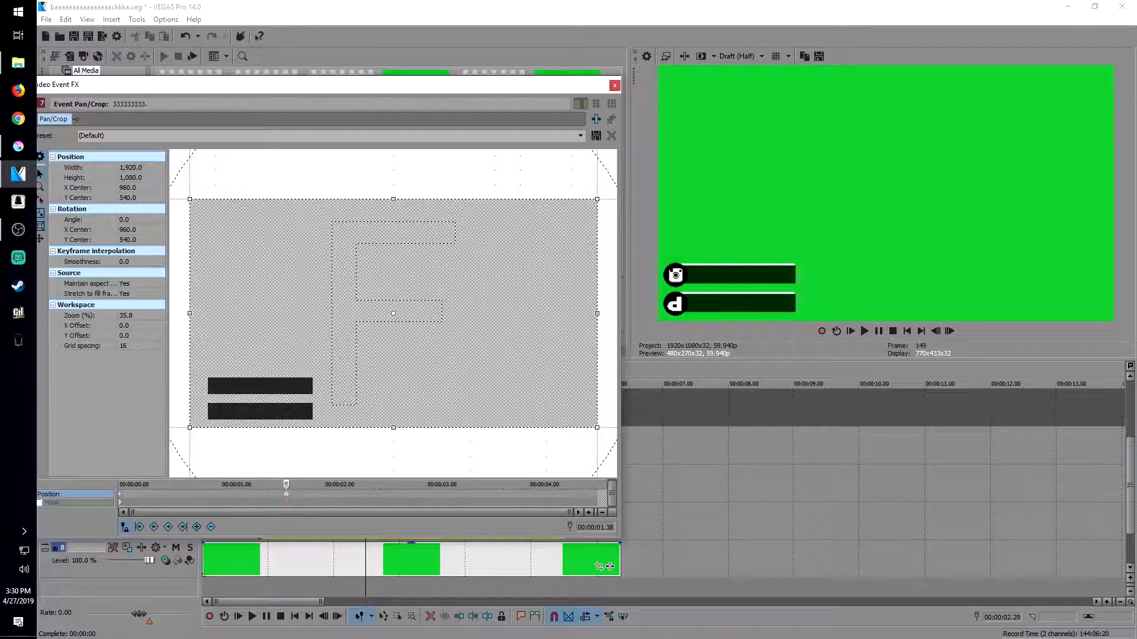
{"action": "left_click", "coordinate": [864, 331]}
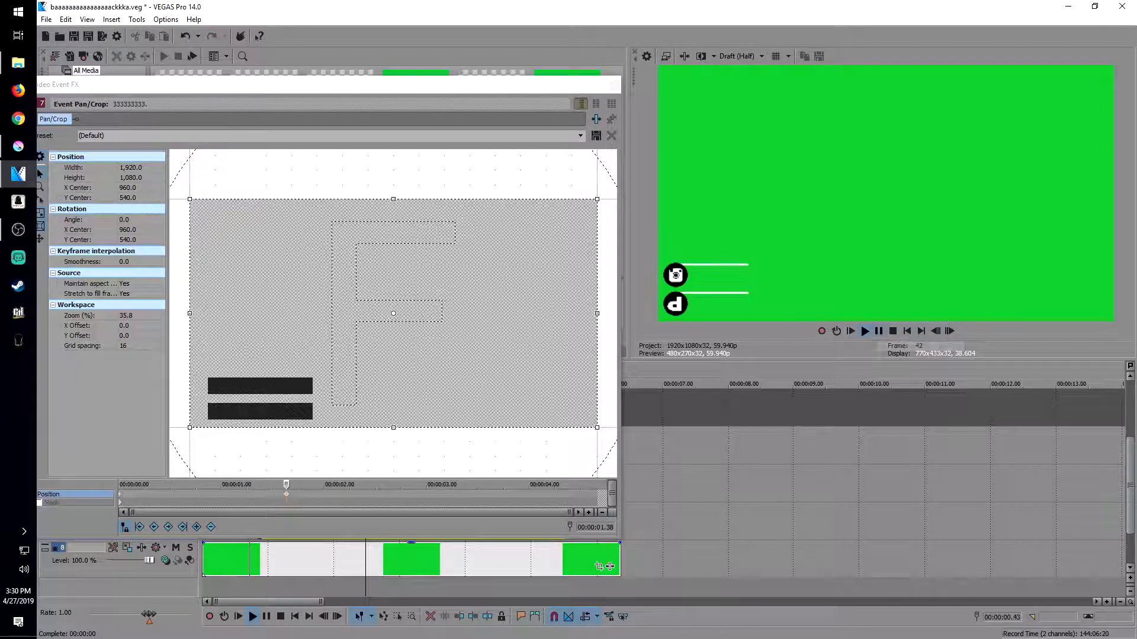
{"action": "left_click", "coordinate": [864, 331]}
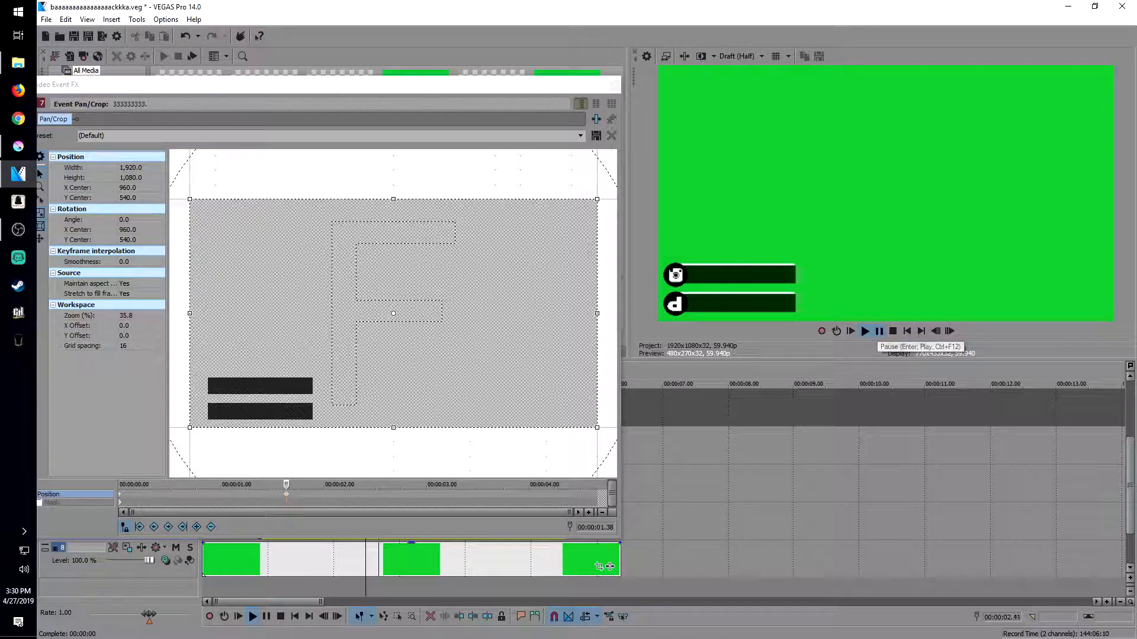
Move the default-framing position keyframe earlier, to just before the 1-second mark, and play the faster entrance.
{"action": "left_click_drag", "start_coordinate": [286, 494], "coordinate": [268, 494]}
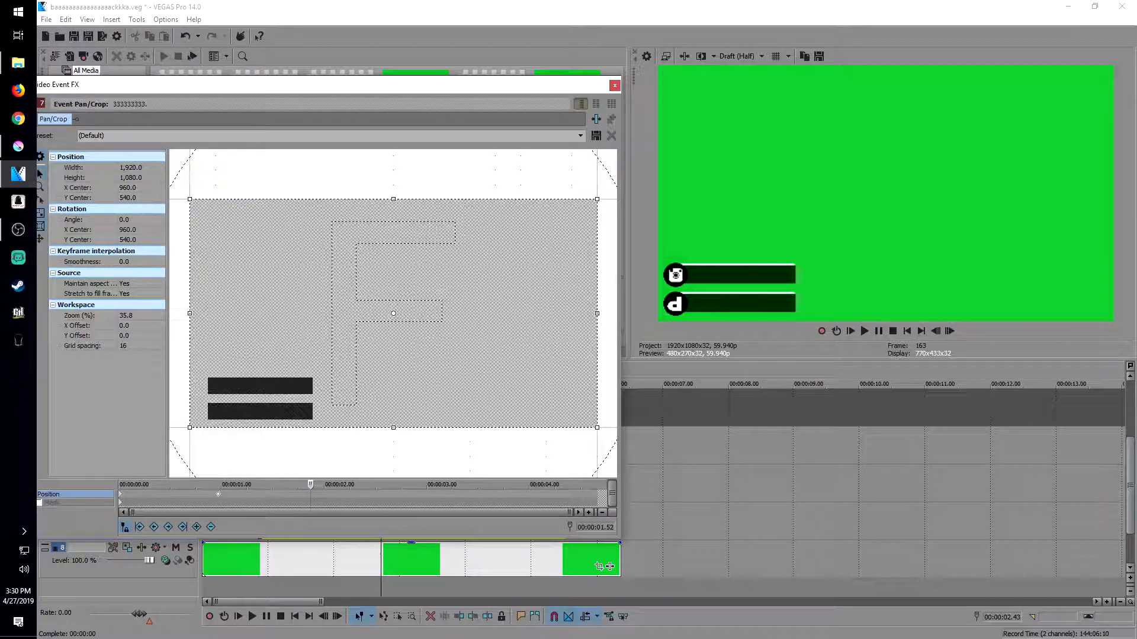
{"action": "left_click", "coordinate": [865, 331]}
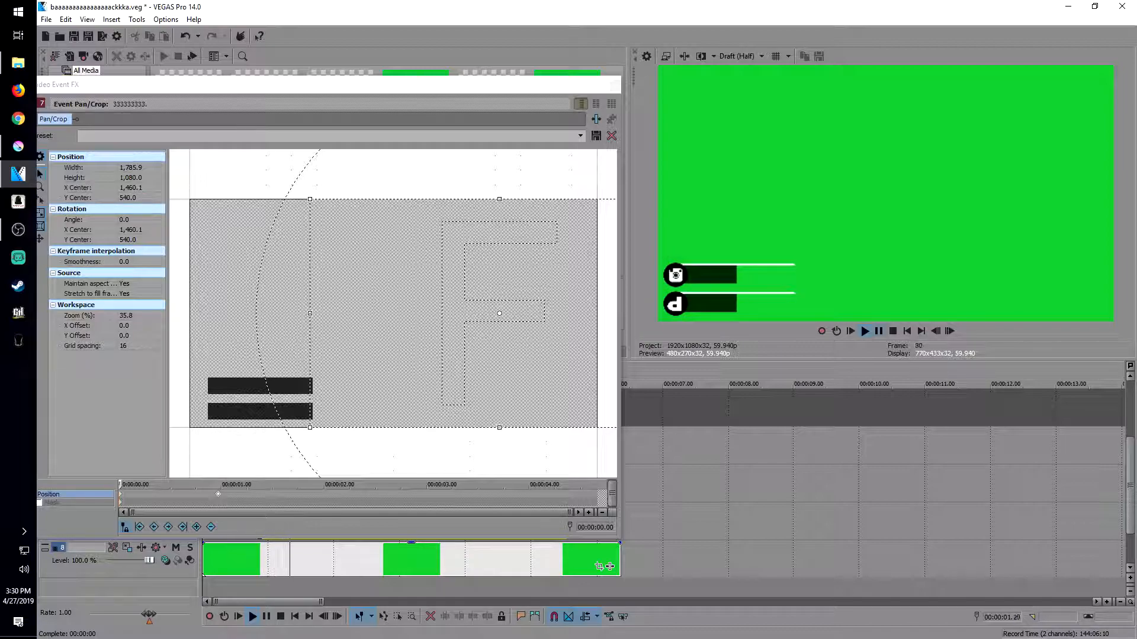
{"action": "key", "text": "Return"}
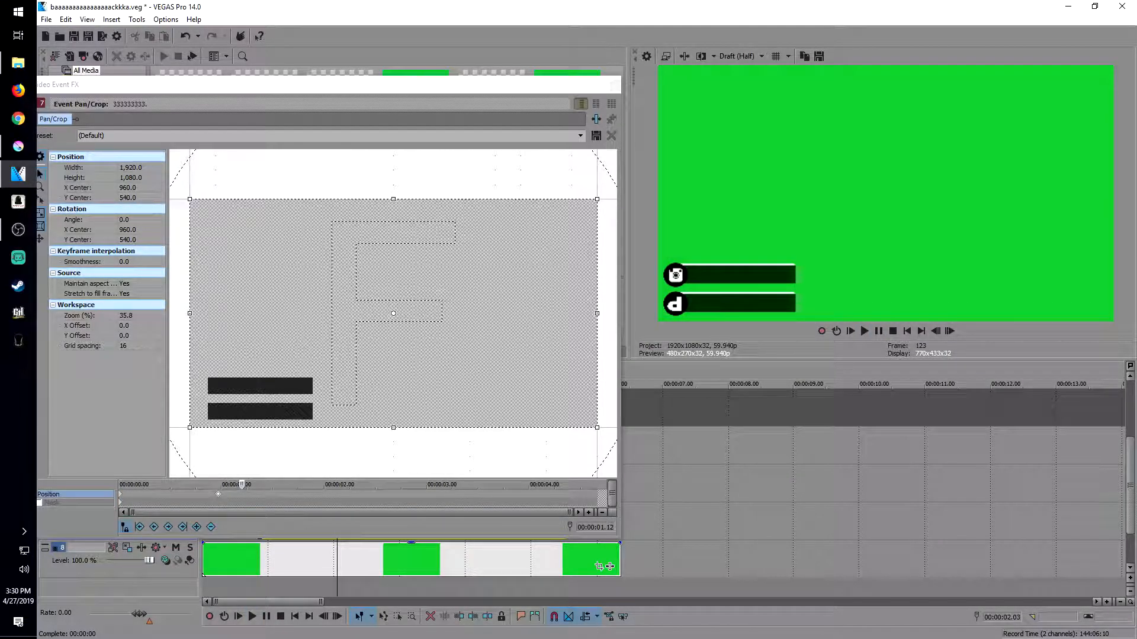
At 00:00:00.25 in the dark bars event, add a position keyframe with the crop width narrowed to 1,748.7.
{"action": "left_click", "coordinate": [120, 494]}
{"action": "key", "text": "space"}
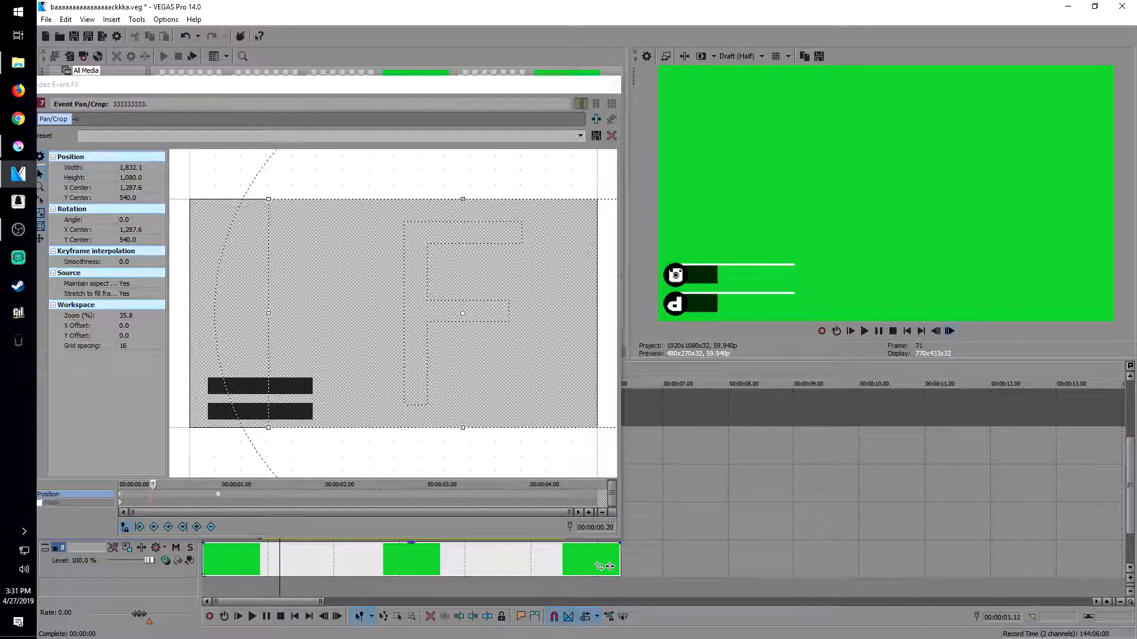
{"action": "key", "text": "alt+Left"}
{"action": "key", "text": "alt+Left"}
{"action": "key", "text": "alt+Left"}
{"action": "key", "text": "alt+Left"}
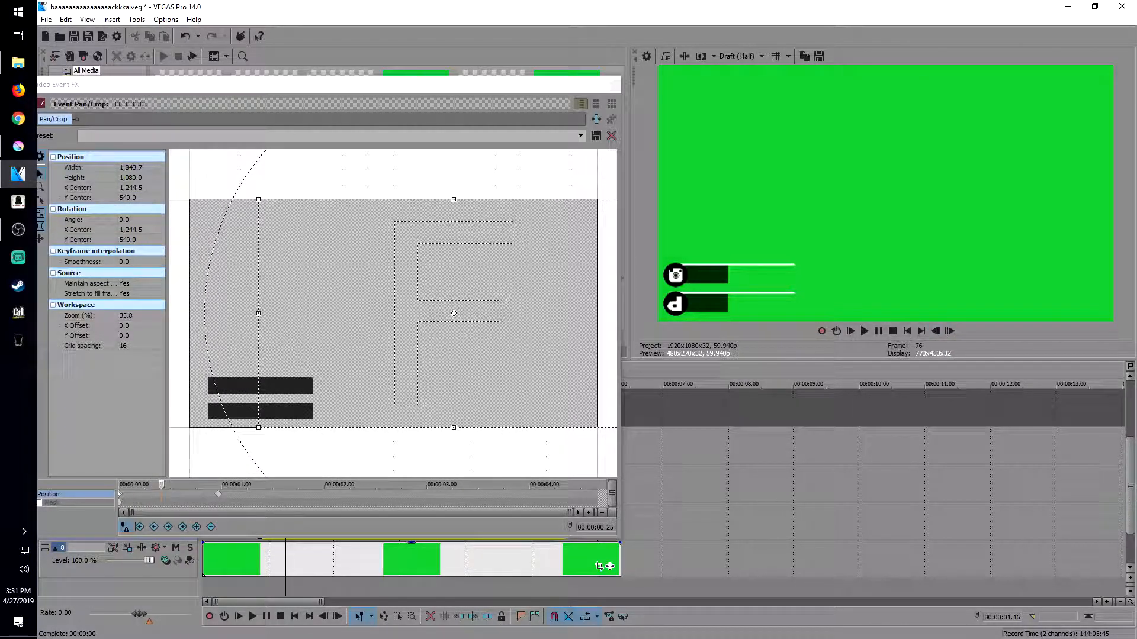
{"action": "left_click_drag", "start_coordinate": [379, 313], "coordinate": [378, 314]}
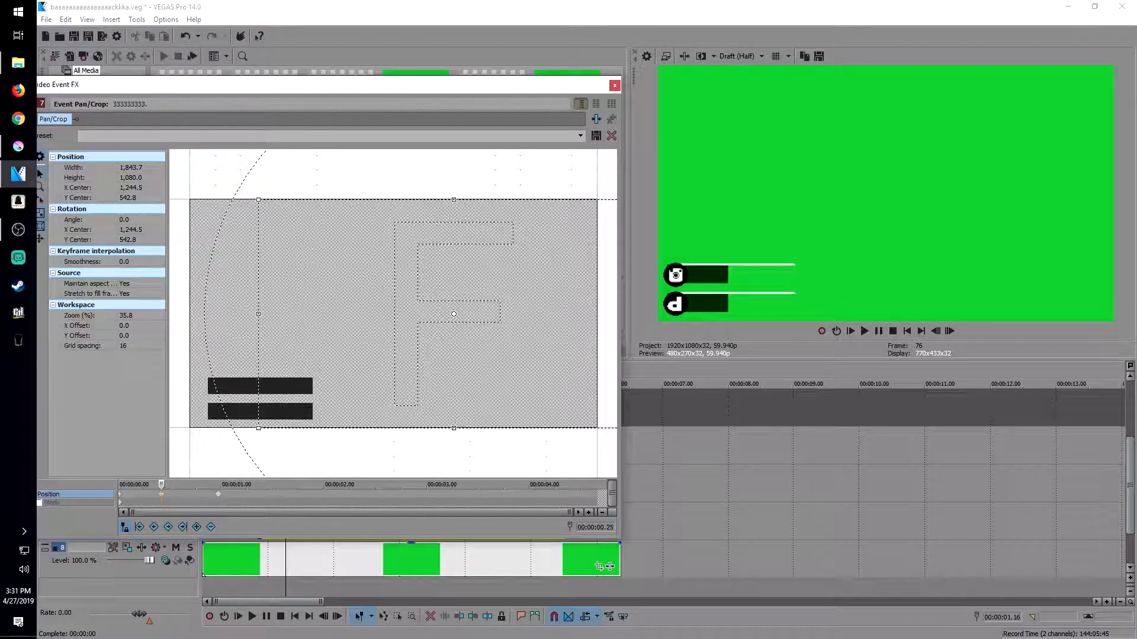
{"action": "key", "text": "ctrl+z"}
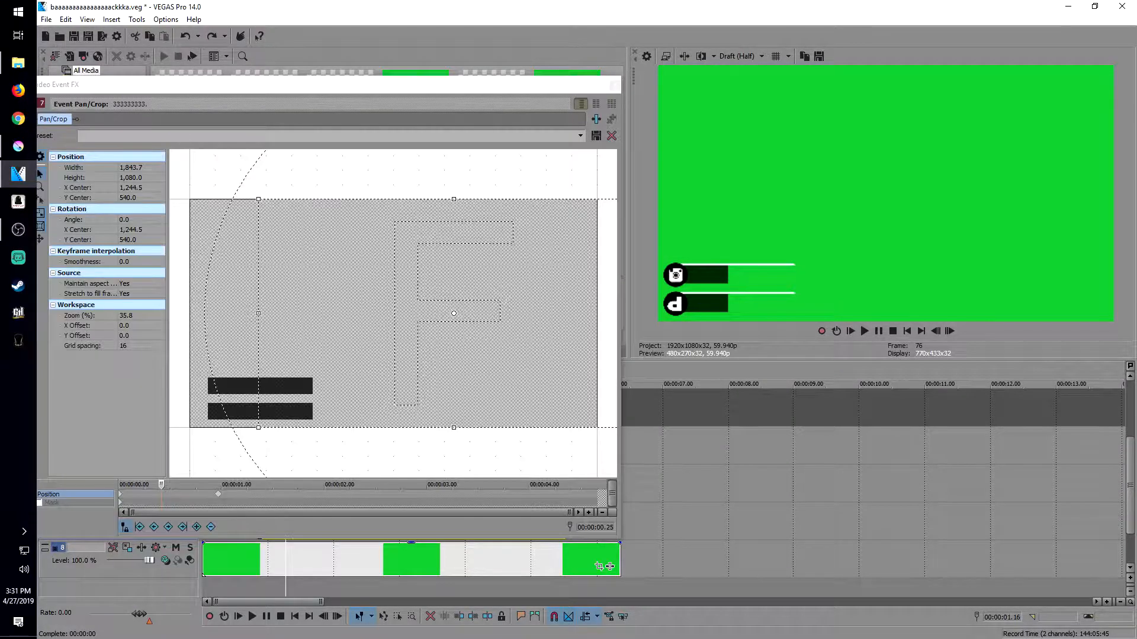
{"action": "left_click", "coordinate": [379, 314]}
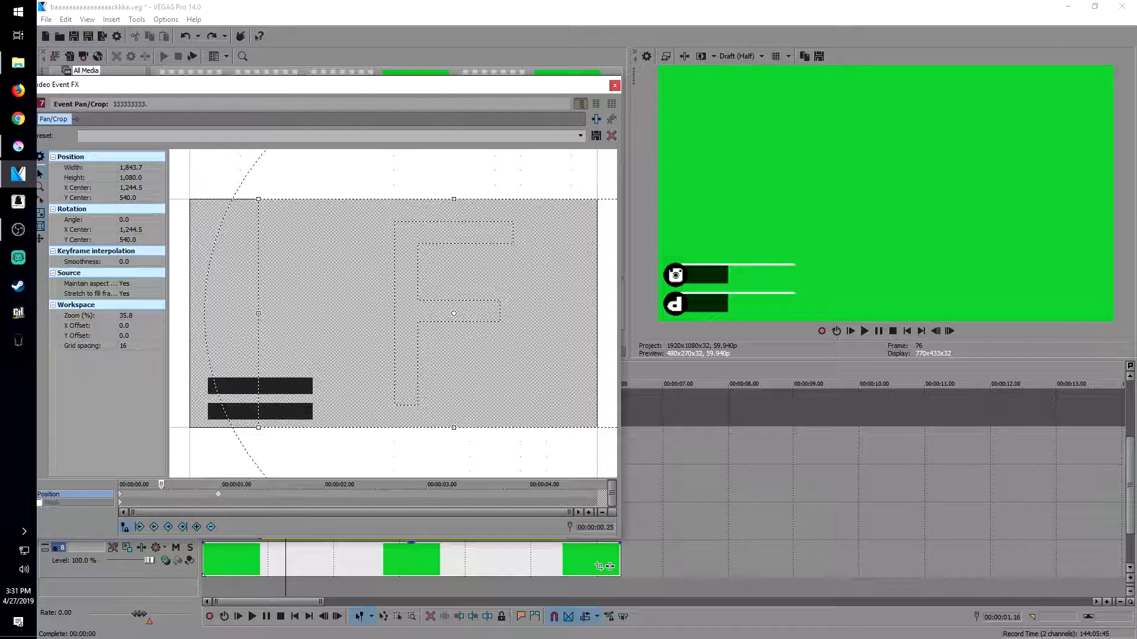
{"action": "mouse_move", "coordinate": [258, 314]}
{"action": "left_mouse_down"}
{"action": "mouse_move", "coordinate": [302, 313]}
{"action": "mouse_move", "coordinate": [268, 313]}
{"action": "left_mouse_up"}
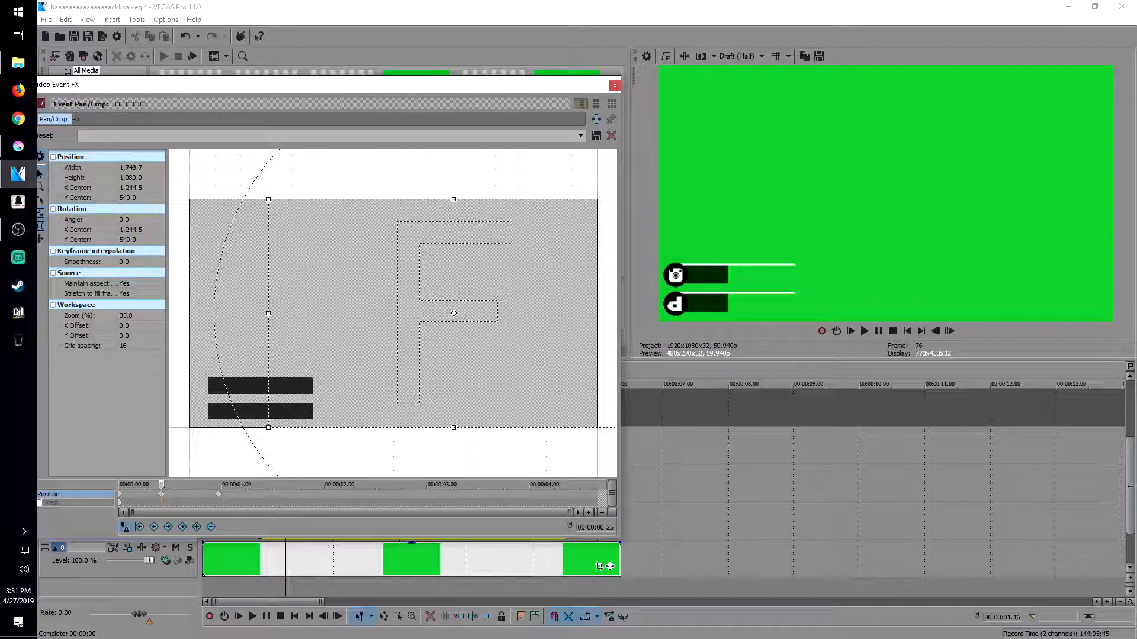
Find 00:00:00.40 in the dark bars event and add a position keyframe with the crop width narrowed to 1,720.4.
{"action": "left_click", "coordinate": [950, 331]}
{"action": "left_click", "coordinate": [950, 331]}
{"action": "left_click", "coordinate": [950, 331]}
{"action": "left_click", "coordinate": [949, 331]}
{"action": "left_click", "coordinate": [950, 330]}
{"action": "left_click", "coordinate": [950, 331]}
{"action": "left_click", "coordinate": [950, 331]}
{"action": "left_click", "coordinate": [950, 331]}
{"action": "key", "text": "Right"}
{"action": "key", "text": "Right"}
{"action": "key", "text": "Right"}
{"action": "key", "text": "Right"}
{"action": "key", "text": "Right"}
{"action": "key", "text": "Right"}
{"action": "key", "text": "Right"}
{"action": "key", "text": "Right"}
{"action": "key", "text": "Right"}
{"action": "key", "text": "Right"}
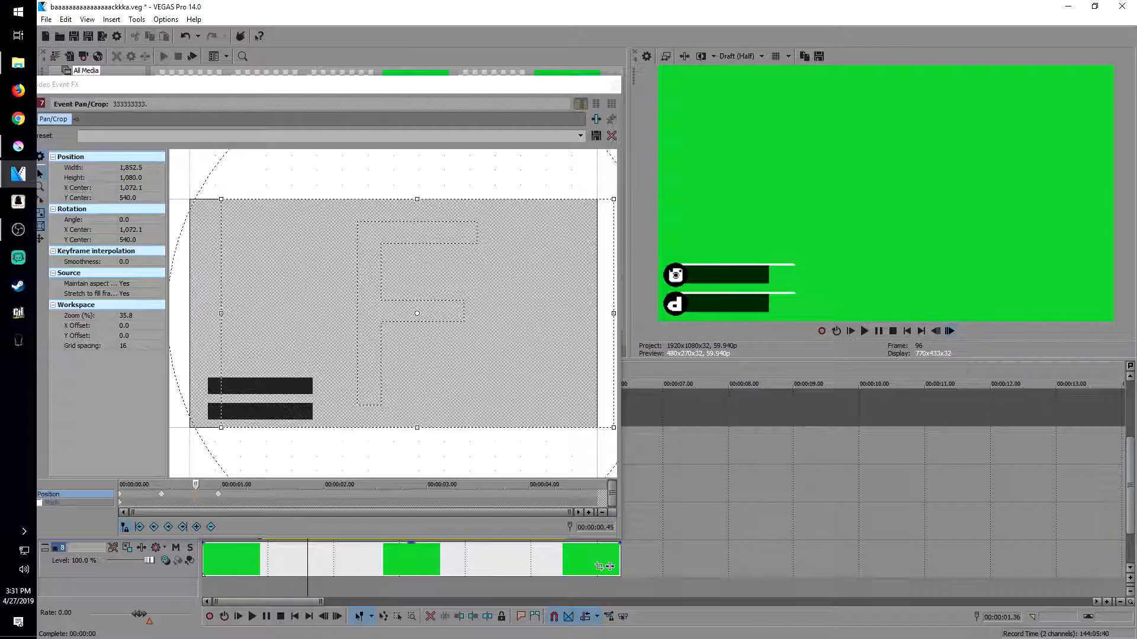
{"action": "key", "text": "Left"}
{"action": "key", "text": "Left"}
{"action": "key", "text": "Left"}
{"action": "key", "text": "Left"}
{"action": "key", "text": "Left"}
{"action": "key", "text": "Left"}
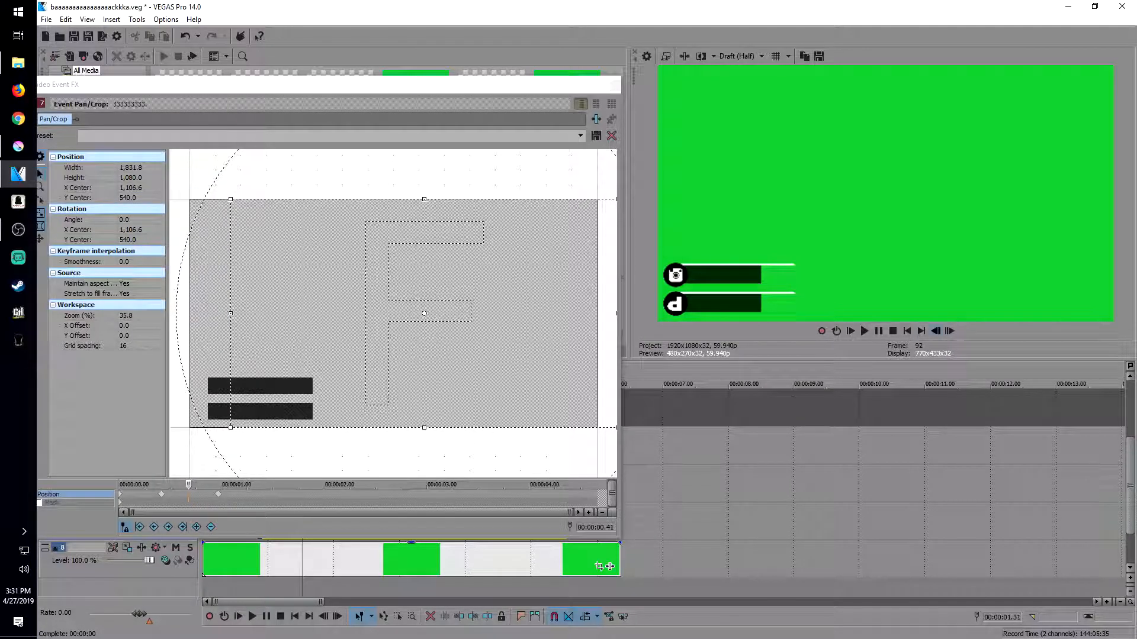
{"action": "mouse_move", "coordinate": [233, 313]}
{"action": "left_mouse_down"}
{"action": "mouse_move", "coordinate": [260, 313]}
{"action": "mouse_move", "coordinate": [244, 313]}
{"action": "left_mouse_up"}
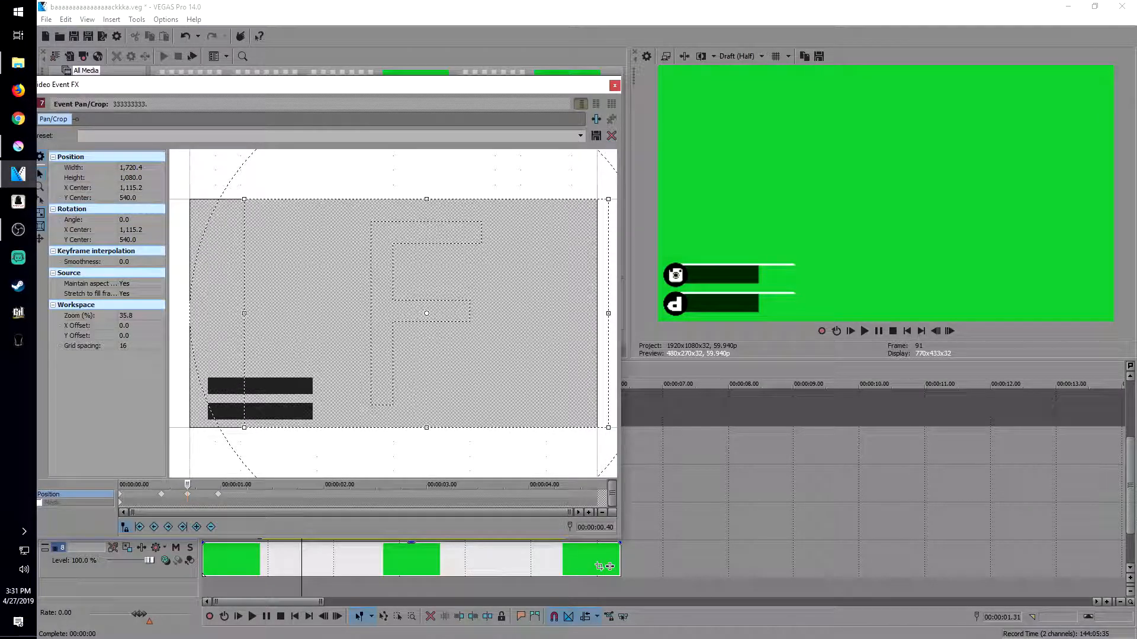
Advance to 00:00:00.49 in the dark bars event and add a position keyframe with a slightly narrower crop width.
{"action": "key", "text": "Right"}
{"action": "key", "text": "Right"}
{"action": "key", "text": "Right"}
{"action": "key", "text": "Right"}
{"action": "key", "text": "Right"}
{"action": "key", "text": "Right"}
{"action": "key", "text": "Right"}
{"action": "key", "text": "Right"}
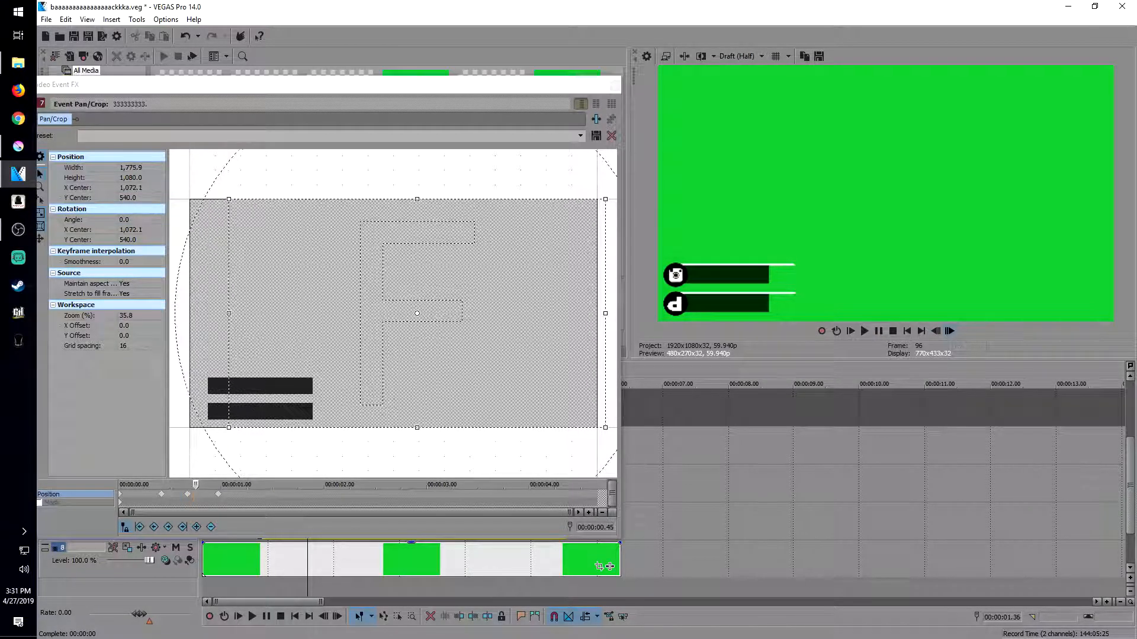
{"action": "left_click", "coordinate": [950, 331]}
{"action": "left_click", "coordinate": [949, 331]}
{"action": "left_click", "coordinate": [949, 331]}
{"action": "left_click", "coordinate": [950, 331]}
{"action": "left_click", "coordinate": [936, 330]}
{"action": "left_click", "coordinate": [935, 331]}
{"action": "left_click", "coordinate": [935, 331]}
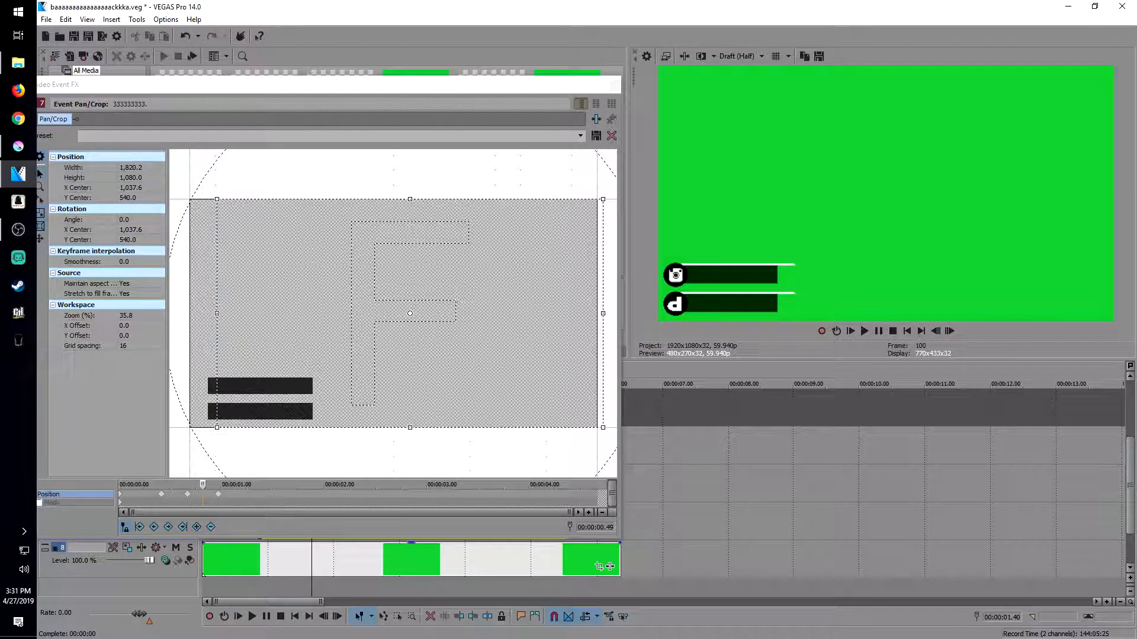
{"action": "mouse_move", "coordinate": [603, 313]}
{"action": "left_mouse_down"}
{"action": "mouse_move", "coordinate": [579, 313]}
{"action": "mouse_move", "coordinate": [593, 313]}
{"action": "left_mouse_up"}
Check the dark bars' entrance frame by frame from 00:00:00.49 to 00:00:01.01 and in playback.
{"action": "left_click", "coordinate": [950, 331]}
{"action": "left_click", "coordinate": [950, 331]}
{"action": "left_click", "coordinate": [950, 331]}
{"action": "left_click", "coordinate": [949, 331]}
{"action": "left_click", "coordinate": [950, 331]}
{"action": "left_click", "coordinate": [950, 331]}
{"action": "left_click", "coordinate": [950, 331]}
{"action": "left_click", "coordinate": [949, 331]}
{"action": "left_click", "coordinate": [949, 331]}
{"action": "left_click", "coordinate": [950, 331]}
{"action": "left_click", "coordinate": [949, 330]}
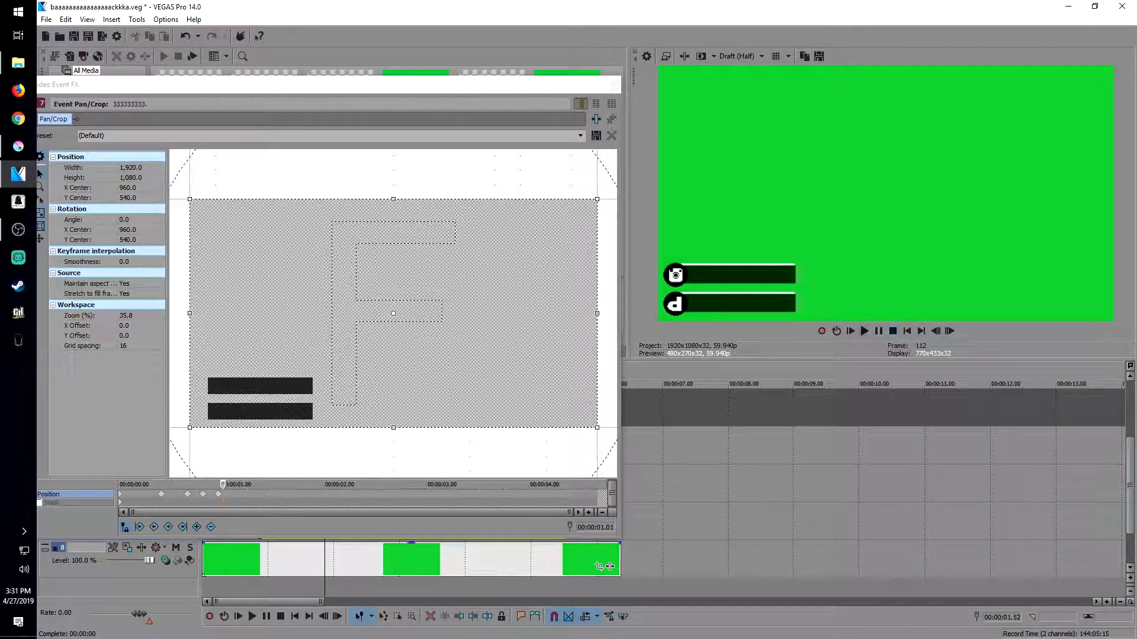
{"action": "left_click", "coordinate": [864, 331]}
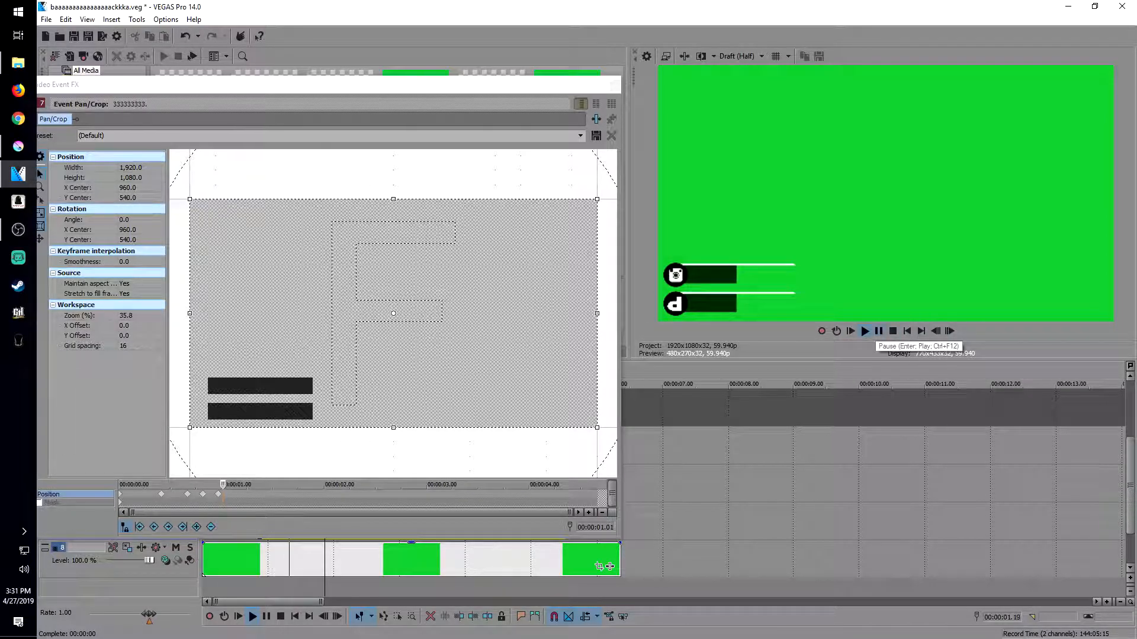
{"action": "left_click", "coordinate": [879, 331]}
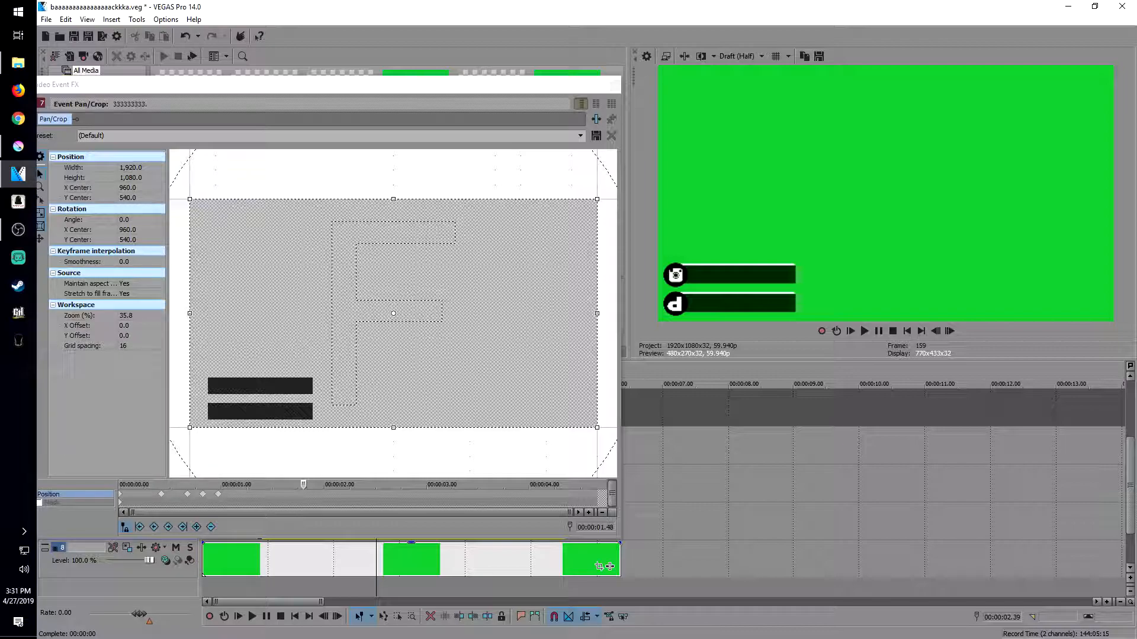
Add a position keyframe with the restored default framing at 00:00:01.48 and close the Pan/Crop window.
{"action": "mouse_move", "coordinate": [394, 427]}
{"action": "left_mouse_down"}
{"action": "mouse_move", "coordinate": [393, 372]}
{"action": "mouse_move", "coordinate": [394, 428]}
{"action": "left_mouse_up"}
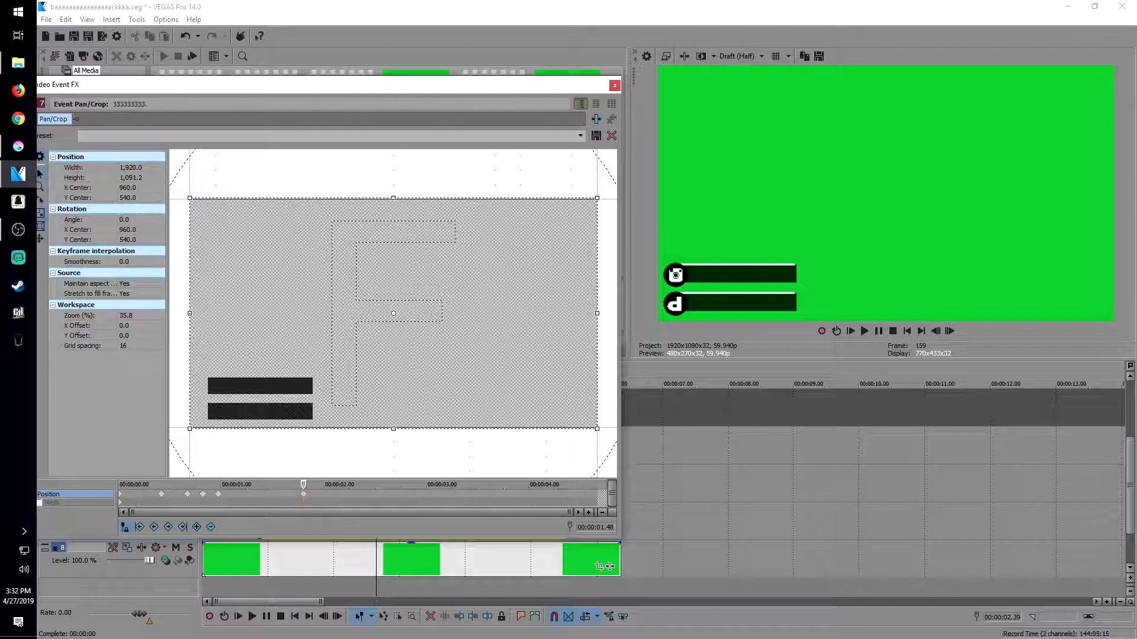
{"action": "right_click", "coordinate": [489, 253]}
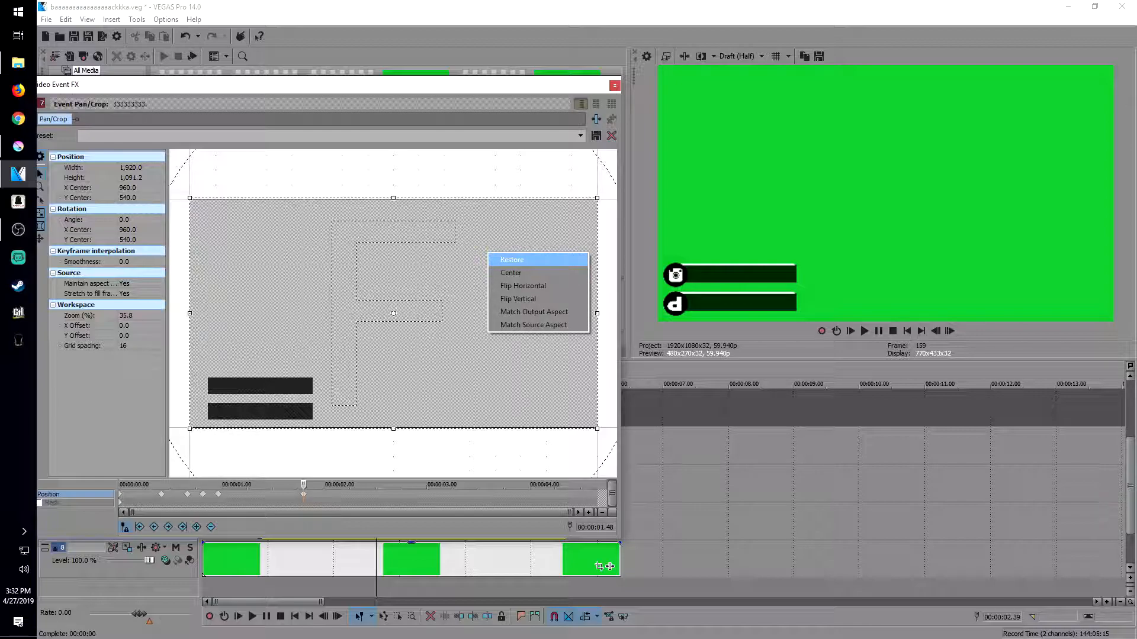
{"action": "key", "text": "Return"}
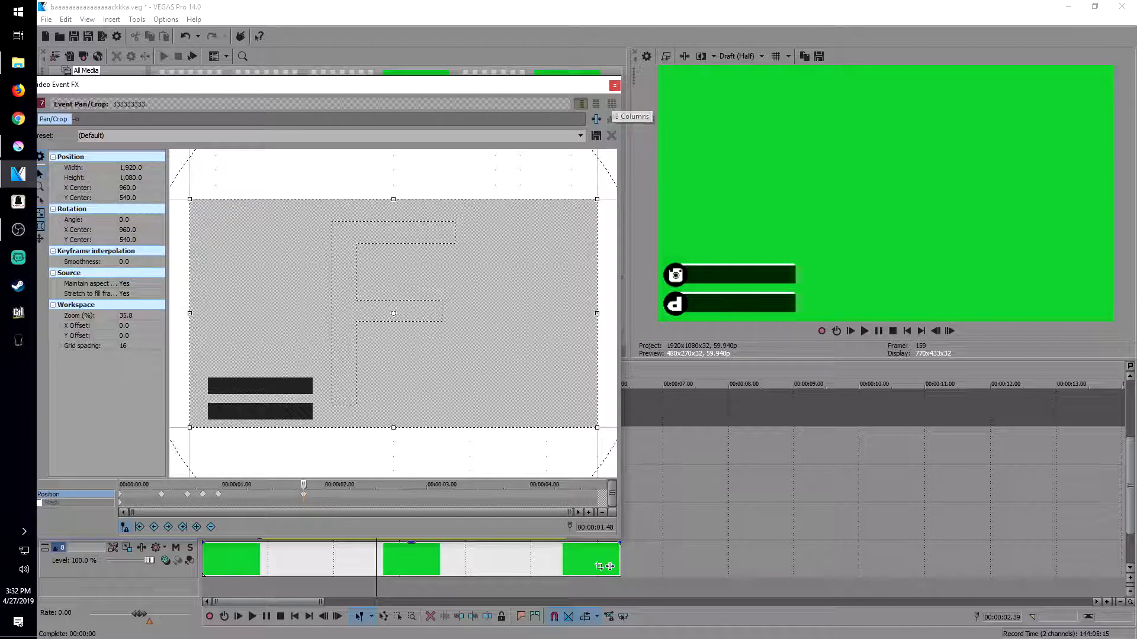
{"action": "left_click", "coordinate": [615, 86]}
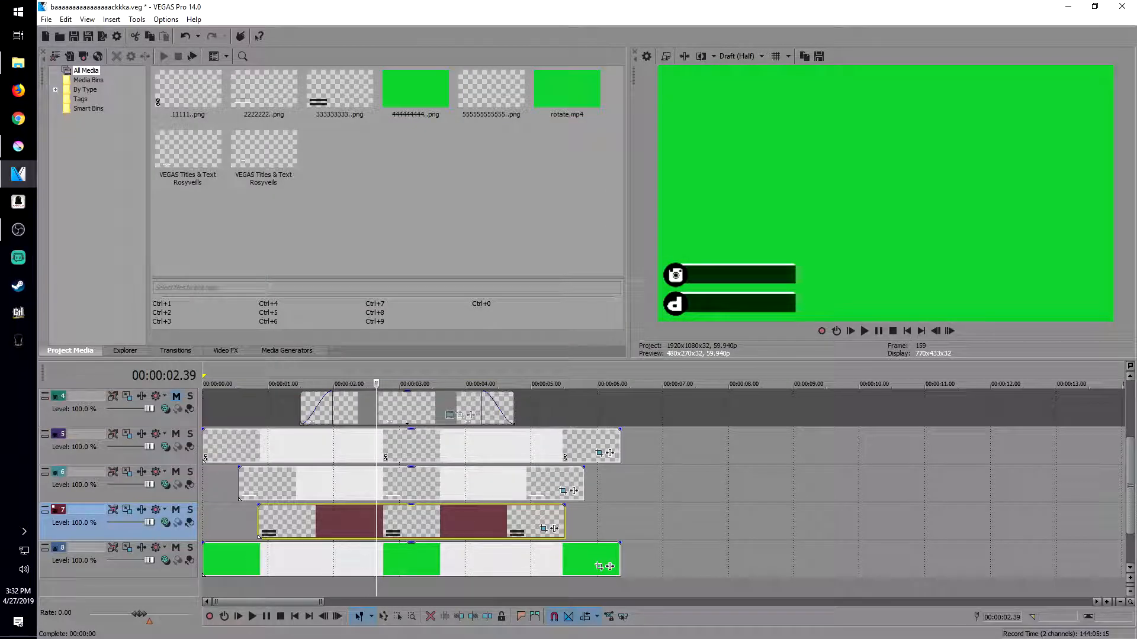
Look at the text media insertion option on track 4 and inspect the title event on track 3 up to 00:00:02.59.
{"action": "left_click_drag", "start_coordinate": [1130, 485], "coordinate": [1131, 450]}
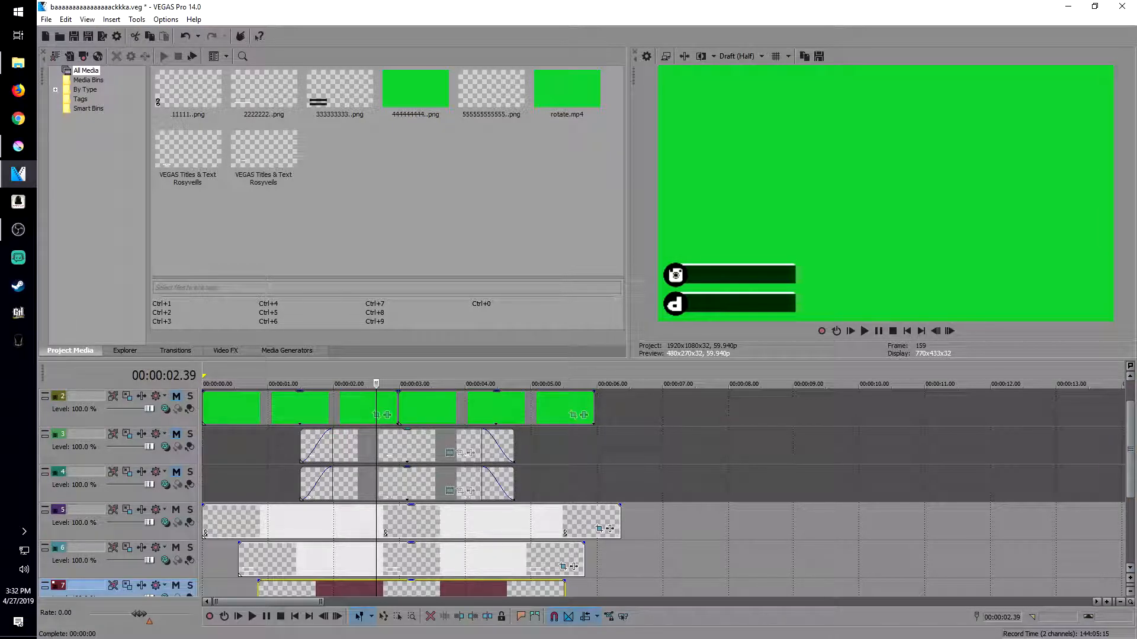
{"action": "right_click", "coordinate": [666, 479]}
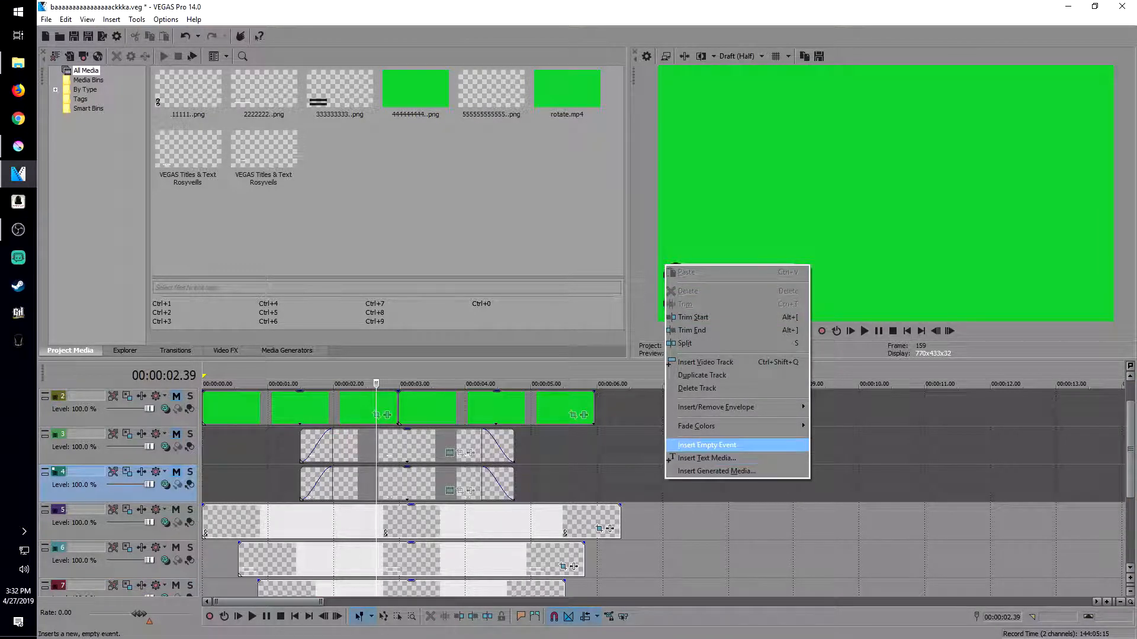
{"action": "left_click", "coordinate": [606, 481]}
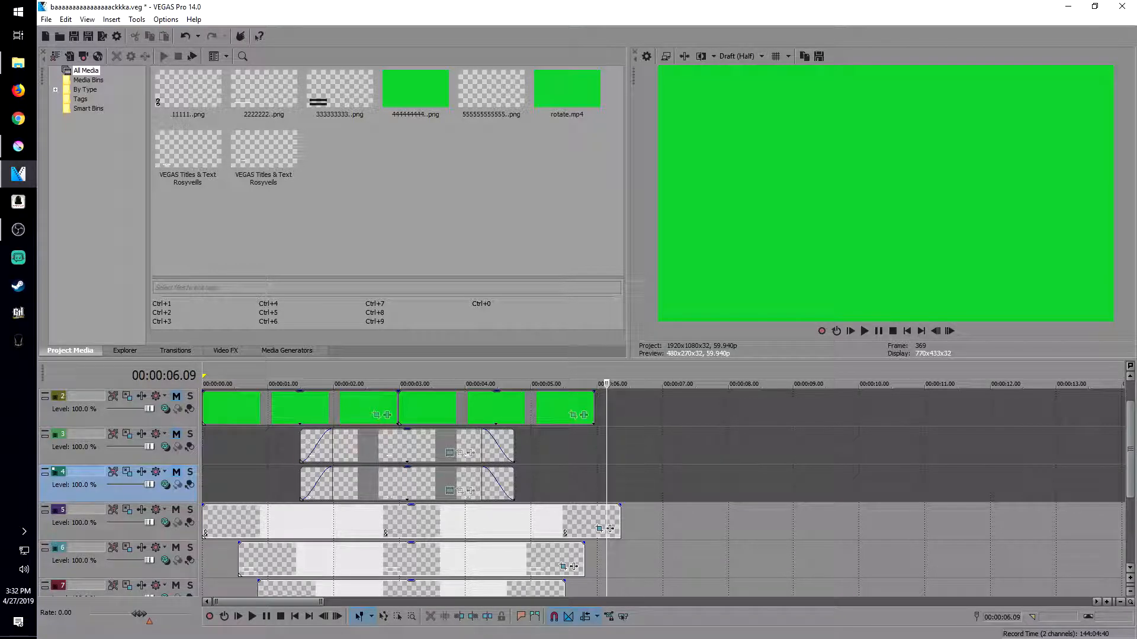
{"action": "left_click", "coordinate": [300, 447]}
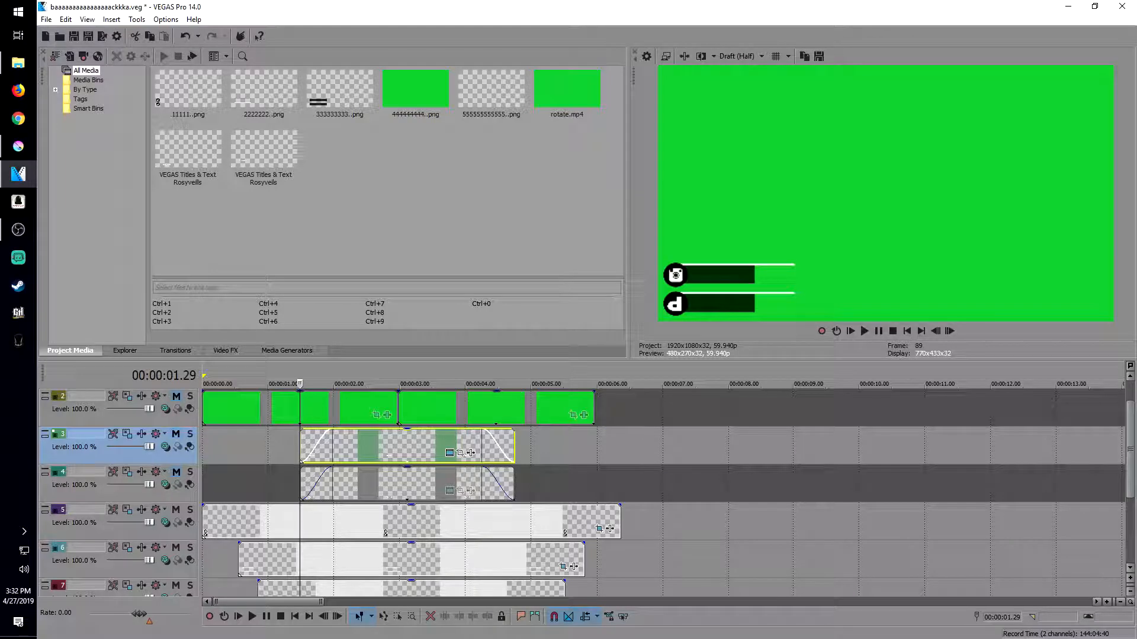
{"action": "left_click", "coordinate": [399, 447]}
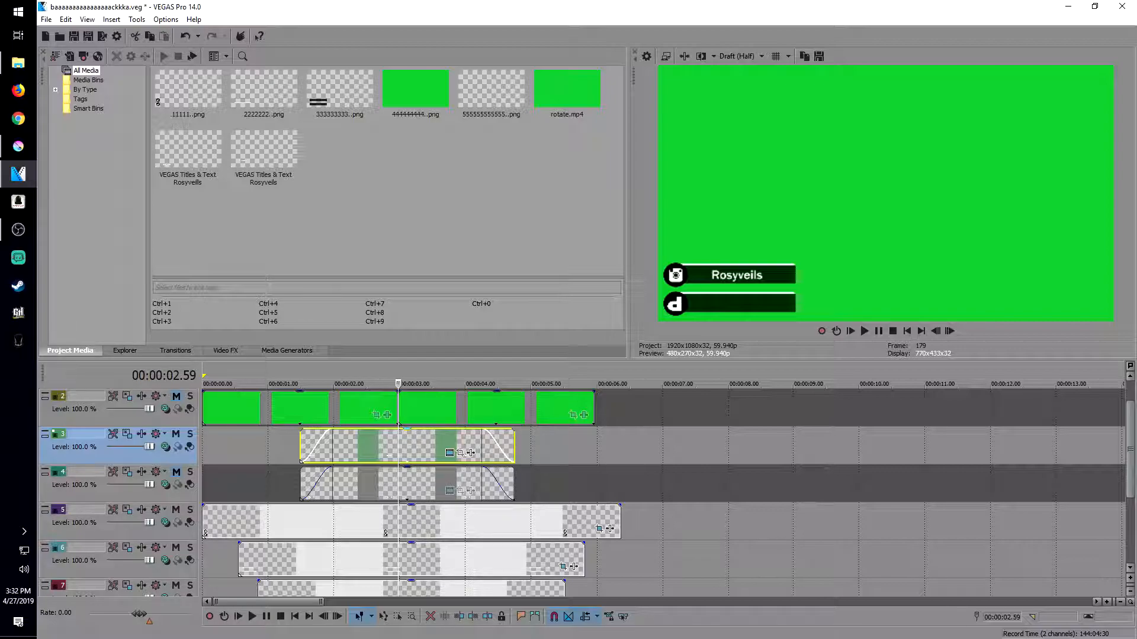
Play back the title event on track 3 from its start and pause after it ends.
{"action": "left_click", "coordinate": [299, 447]}
{"action": "key", "text": "space"}
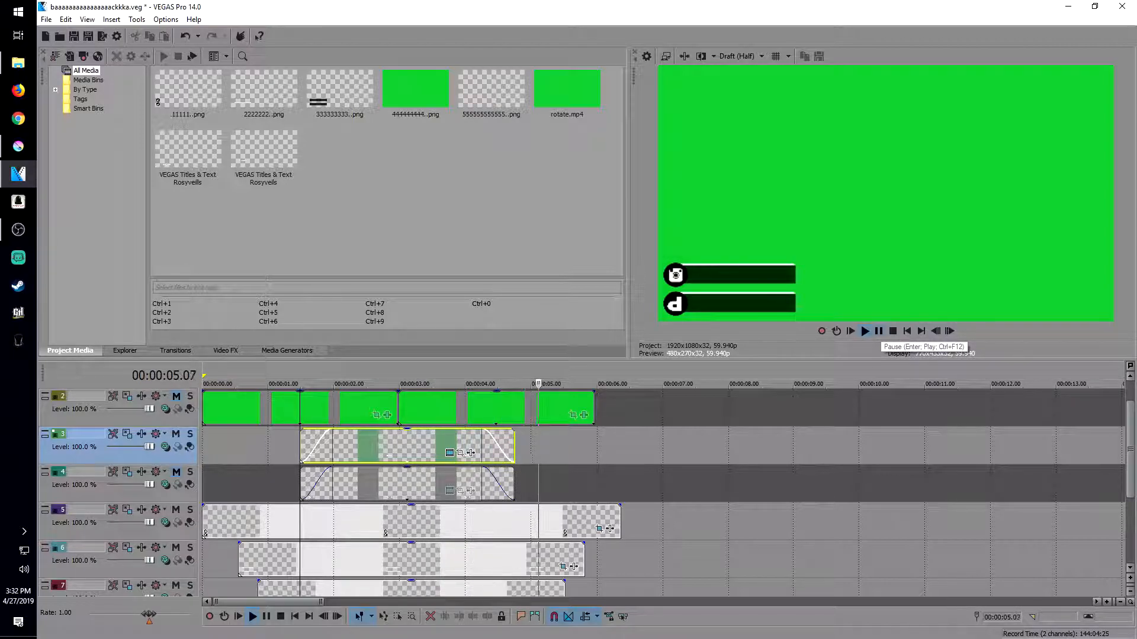
{"action": "left_click", "coordinate": [880, 332]}
At 00:00:02.30, set the track 3 title's font to Impact and close the generator settings.
{"action": "left_click", "coordinate": [367, 447]}
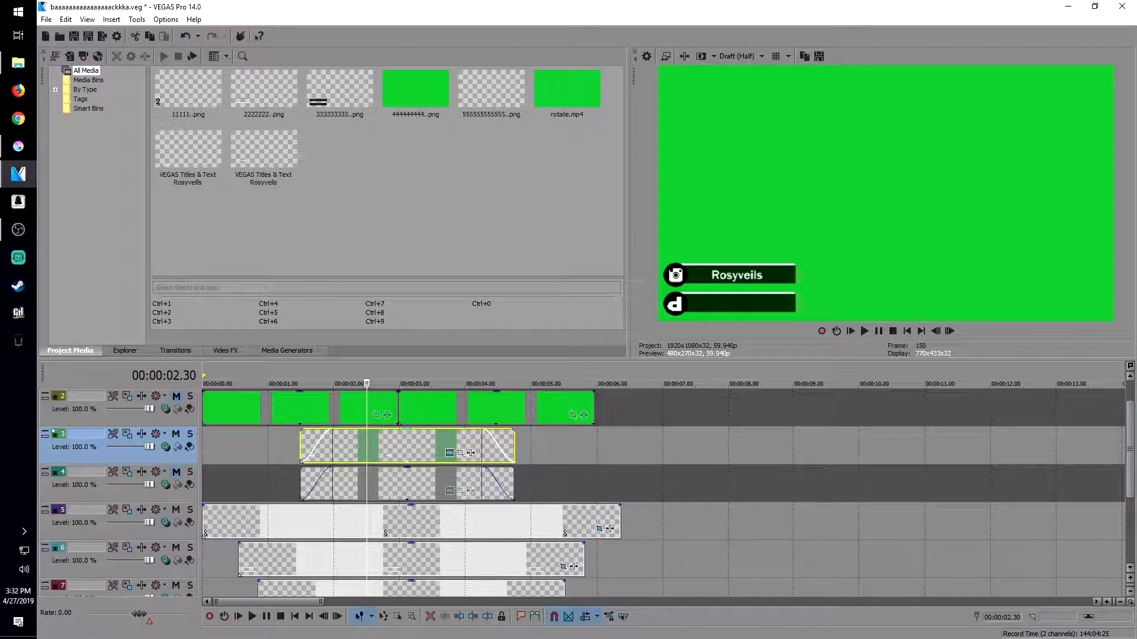
{"action": "left_click", "coordinate": [450, 453]}
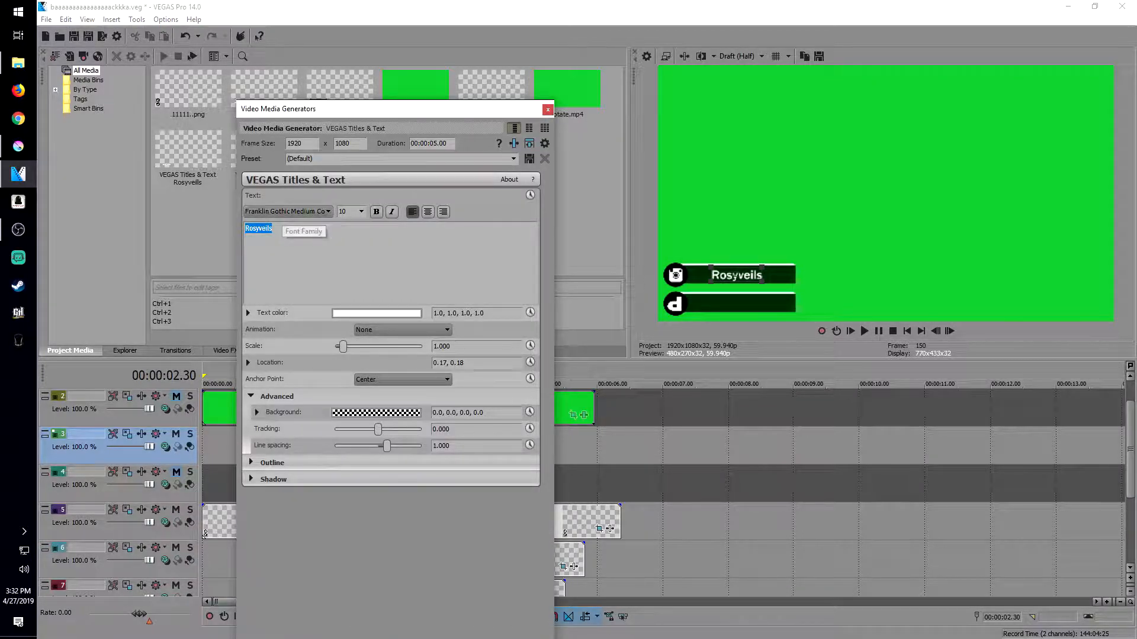
{"action": "left_click", "coordinate": [287, 211]}
{"action": "left_click", "coordinate": [281, 307]}
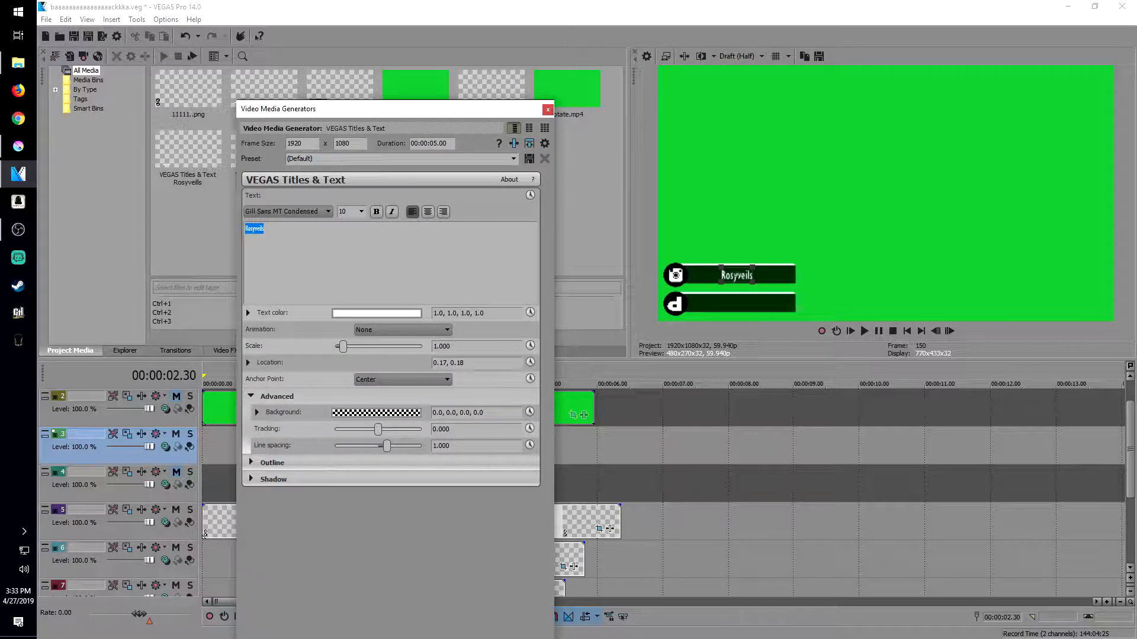
{"action": "key", "text": "Down"}
{"action": "key", "text": "Down"}
{"action": "key", "text": "Down"}
{"action": "key", "text": "Down"}
{"action": "key", "text": "Down"}
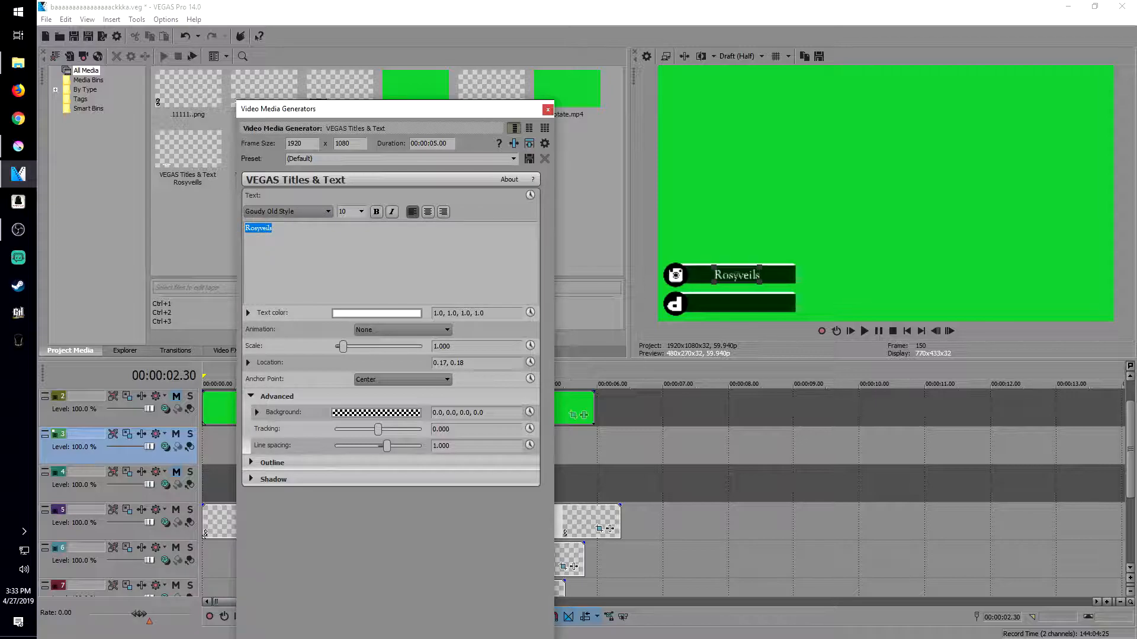
{"action": "key", "text": "Down"}
{"action": "key", "text": "Down"}
{"action": "key", "text": "Down"}
{"action": "key", "text": "Down"}
{"action": "key", "text": "Down"}
{"action": "key", "text": "Down"}
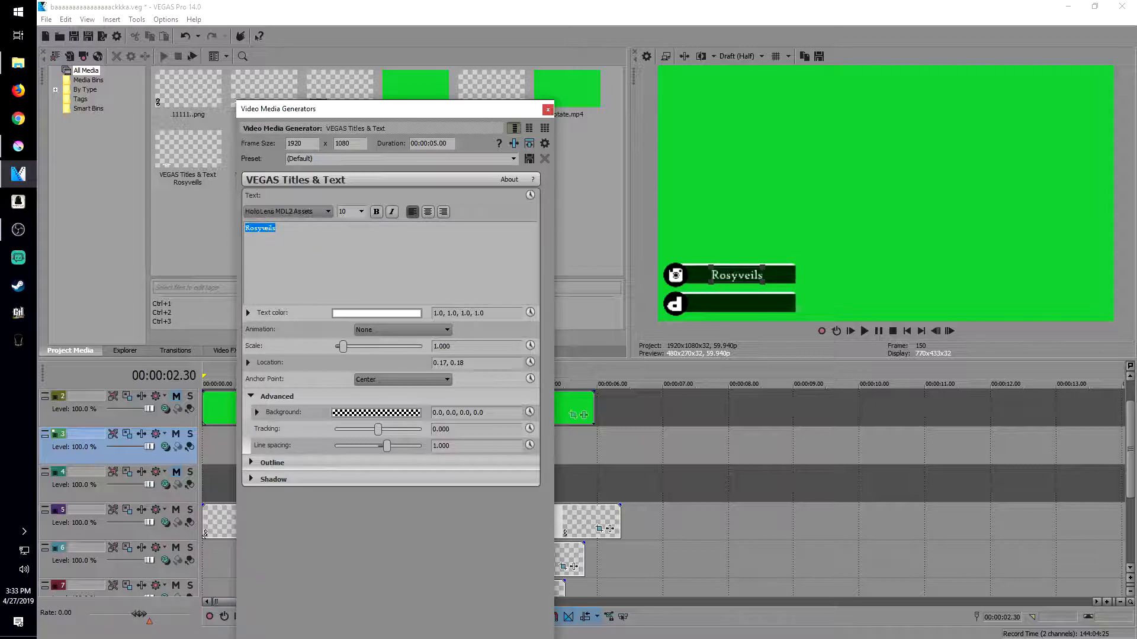
{"action": "key", "text": "Up"}
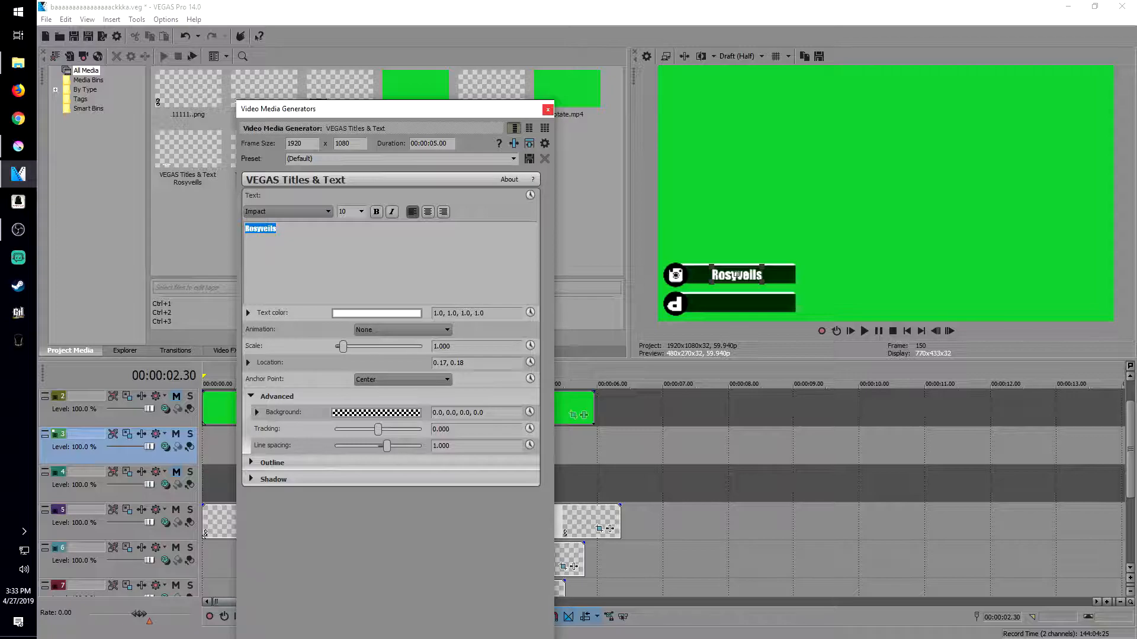
{"action": "left_click", "coordinate": [548, 110]}
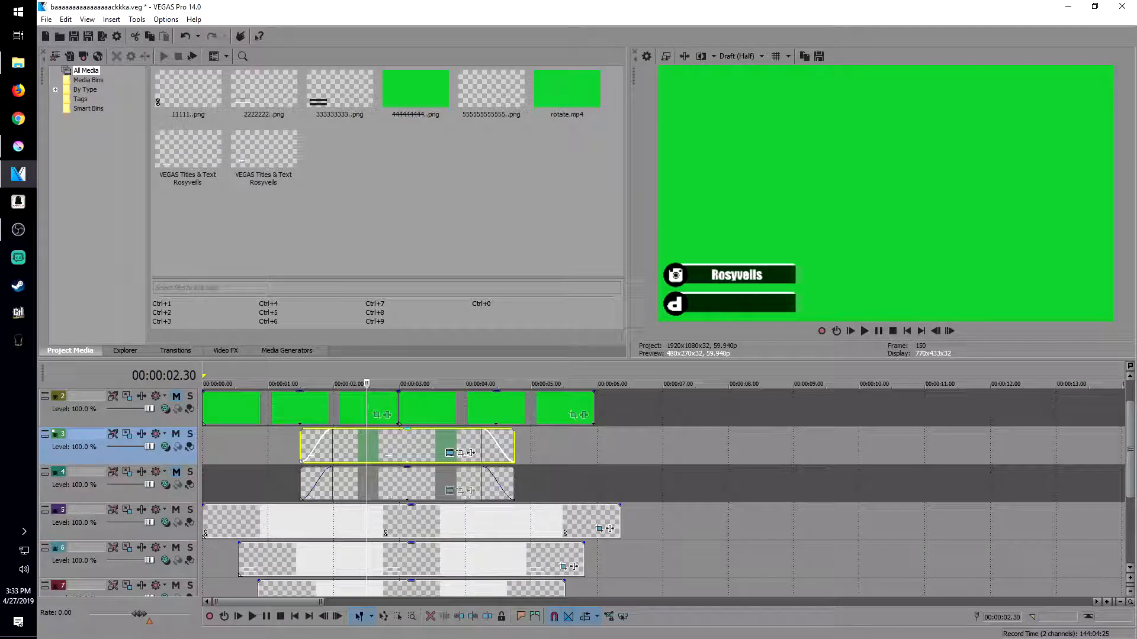
Remove the fade-in and fade-out from the title event on track 3.
{"action": "left_click_drag", "start_coordinate": [332, 431], "coordinate": [299, 431]}
{"action": "left_click_drag", "start_coordinate": [482, 431], "coordinate": [514, 431]}
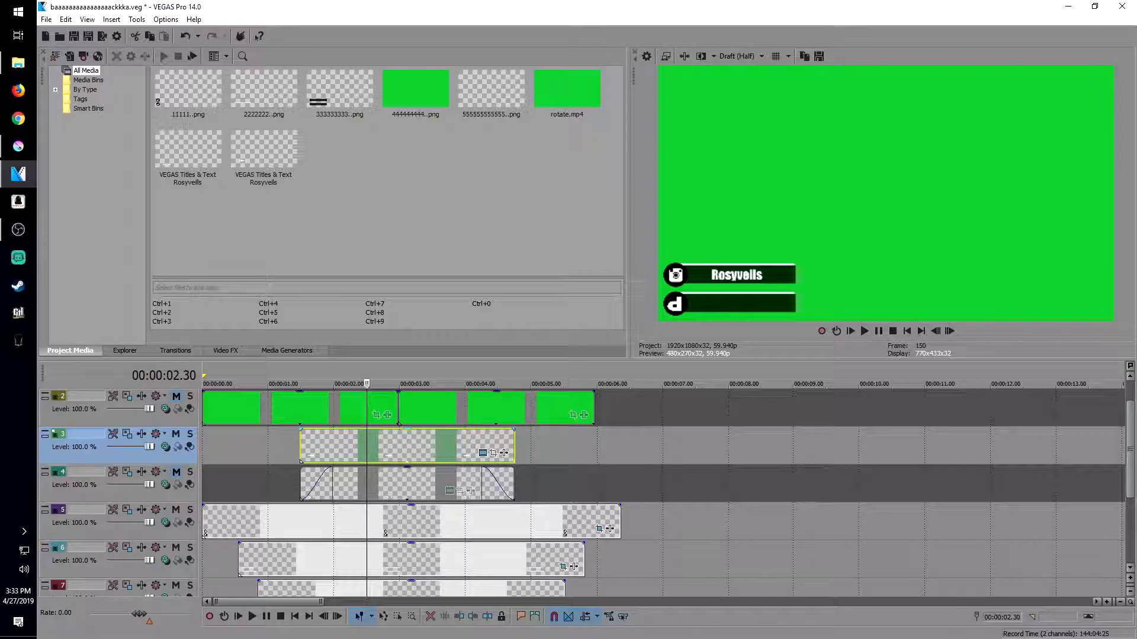
Loop playback around the title's entrance, with the loop region spanning 00:00:01.24 to 00:00:02.56.
{"action": "left_click", "coordinate": [301, 447]}
{"action": "scroll", "coordinate": [302, 447], "scroll_direction": "up", "scroll_amount": 4}
{"action": "scroll", "coordinate": [301, 447], "scroll_direction": "down", "scroll_amount": 1}
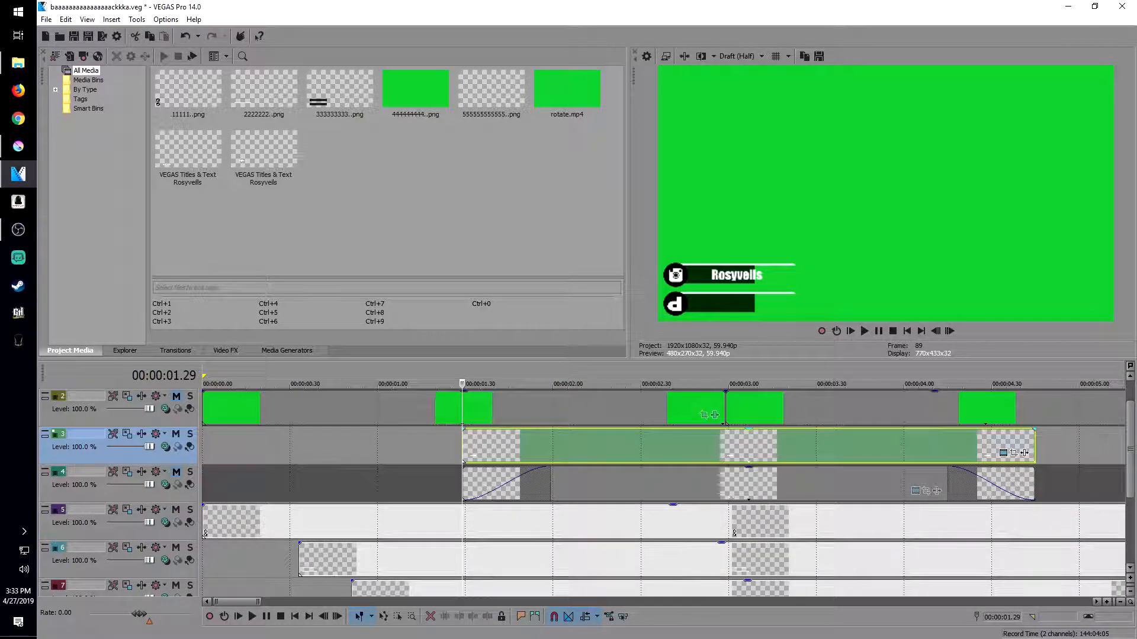
{"action": "left_click_drag", "start_coordinate": [448, 446], "coordinate": [620, 447]}
{"action": "key", "text": "q"}
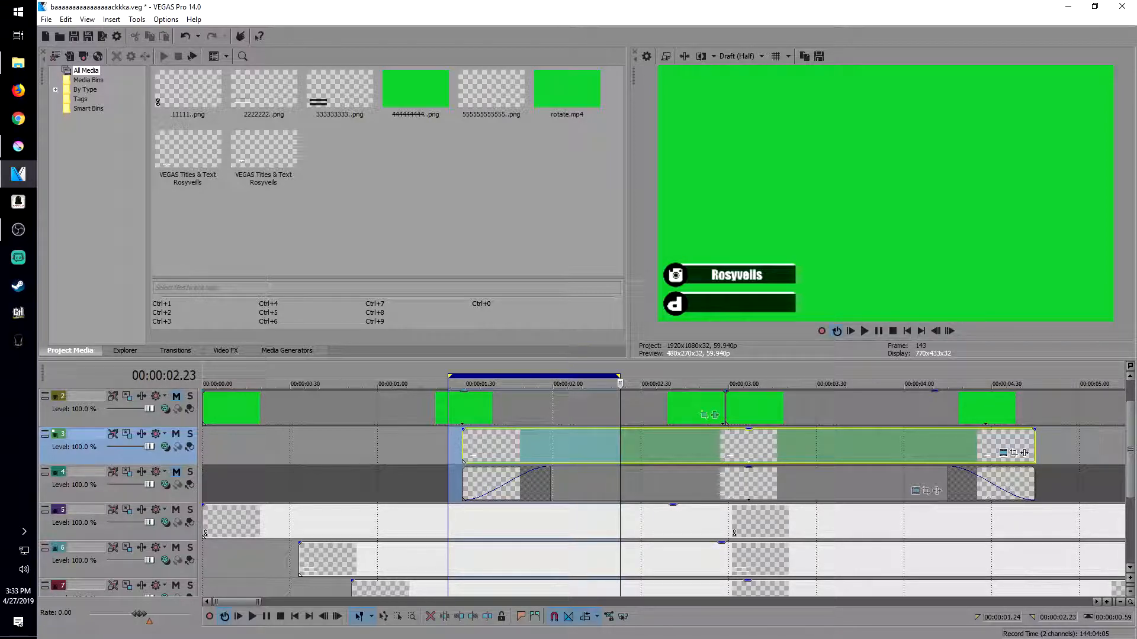
{"action": "key", "text": "space"}
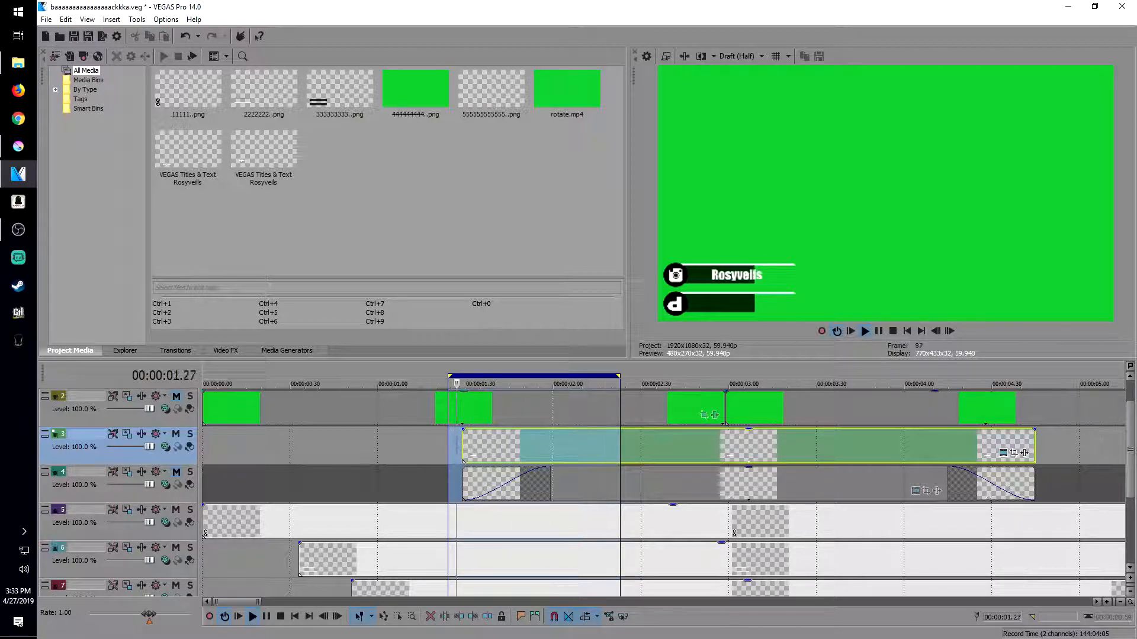
{"action": "scroll", "coordinate": [534, 460], "scroll_direction": "down", "scroll_amount": 1}
{"action": "left_click_drag", "start_coordinate": [411, 376], "coordinate": [458, 376]}
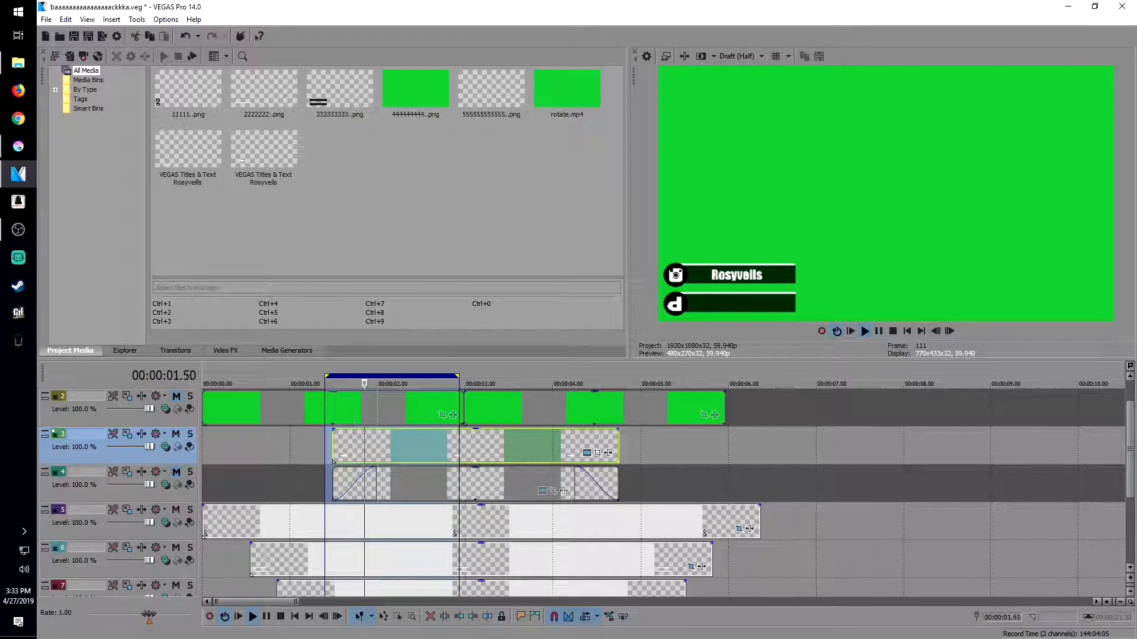
Open the title's generator settings, try the Action Flip and Bounce animations, and extend the loop region past 00:00:04.00.
{"action": "left_click", "coordinate": [586, 453]}
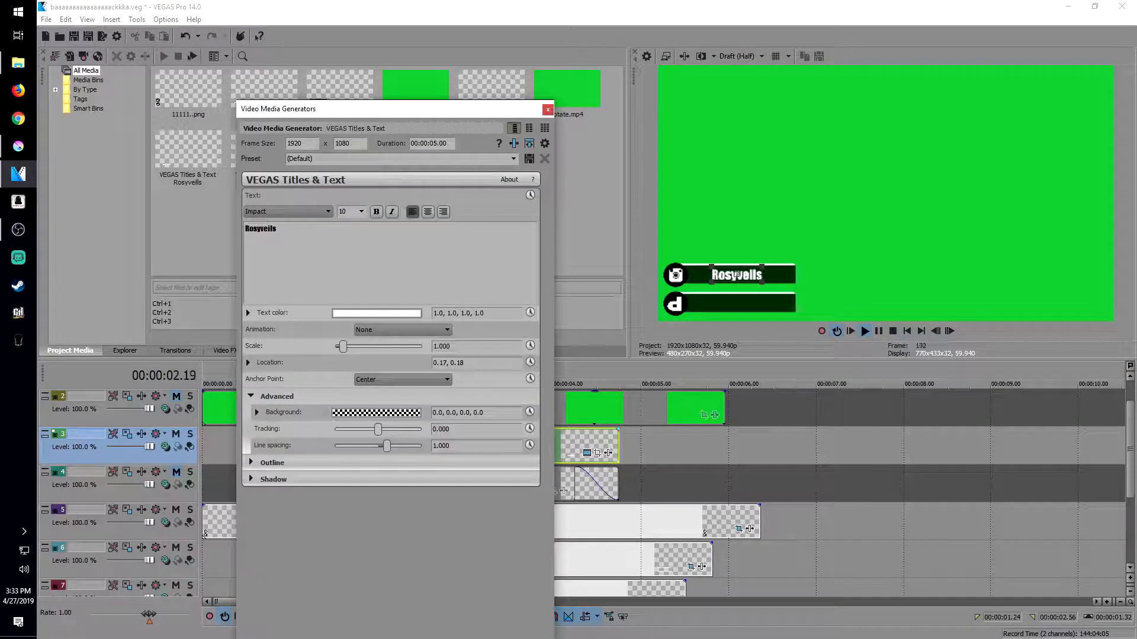
{"action": "left_click", "coordinate": [403, 330]}
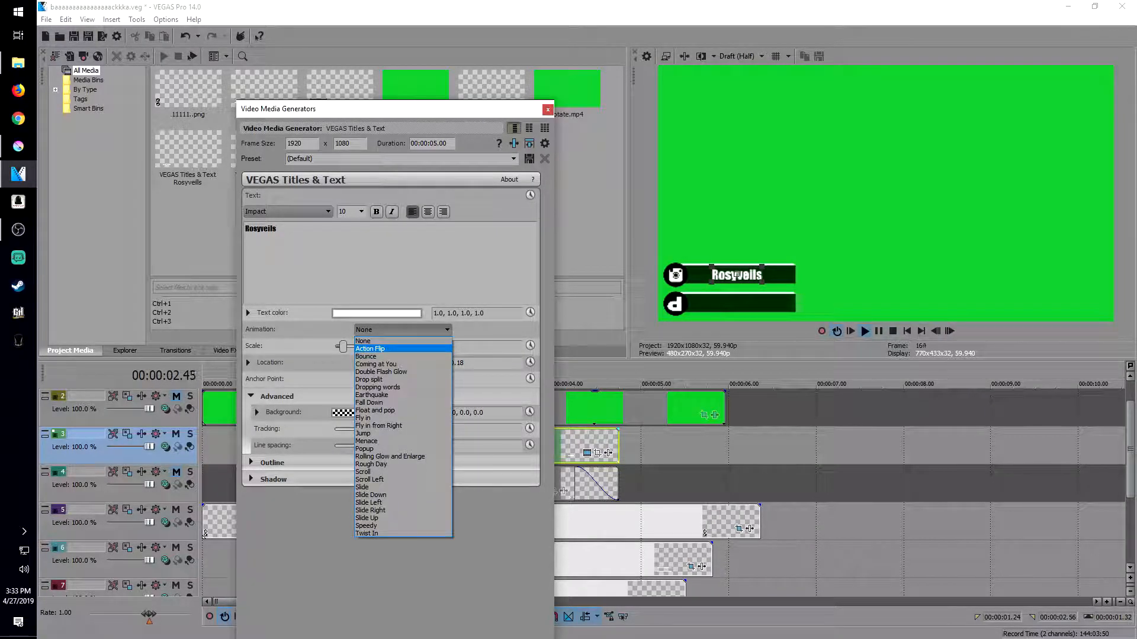
{"action": "left_click", "coordinate": [402, 348]}
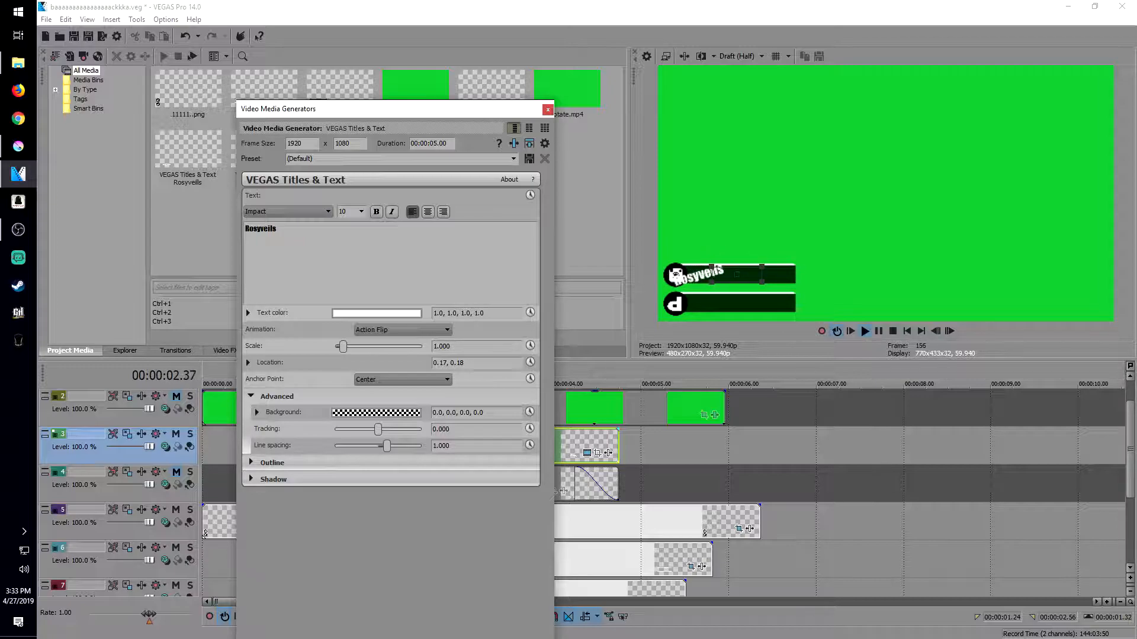
{"action": "key", "text": "Down"}
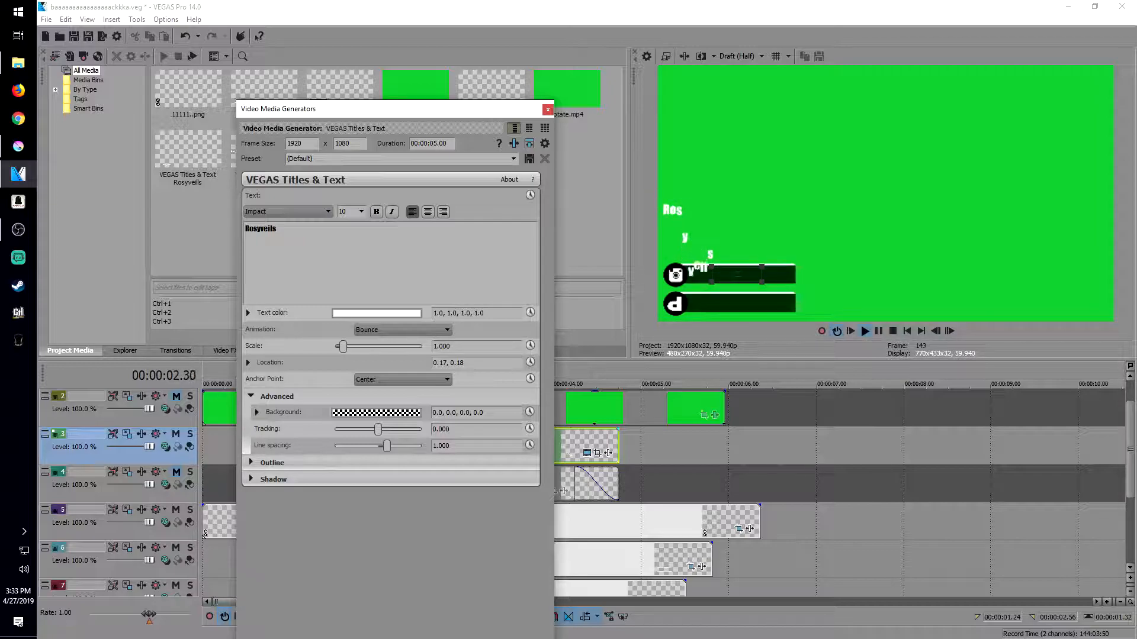
{"action": "left_click_drag", "start_coordinate": [520, 109], "coordinate": [345, 111]}
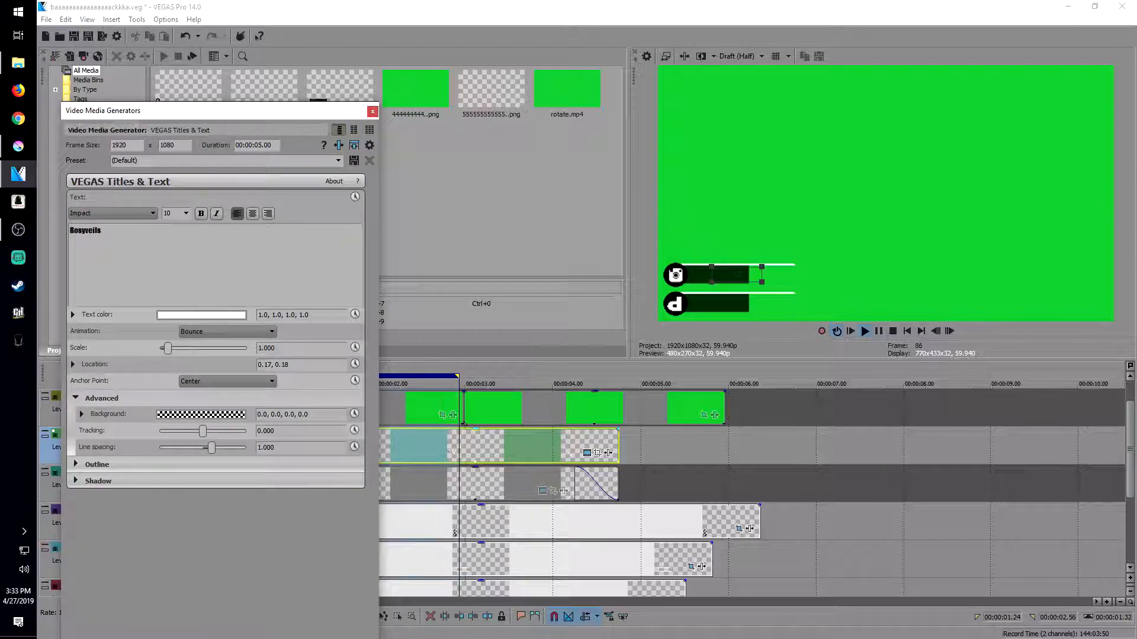
{"action": "left_click_drag", "start_coordinate": [458, 376], "coordinate": [569, 376]}
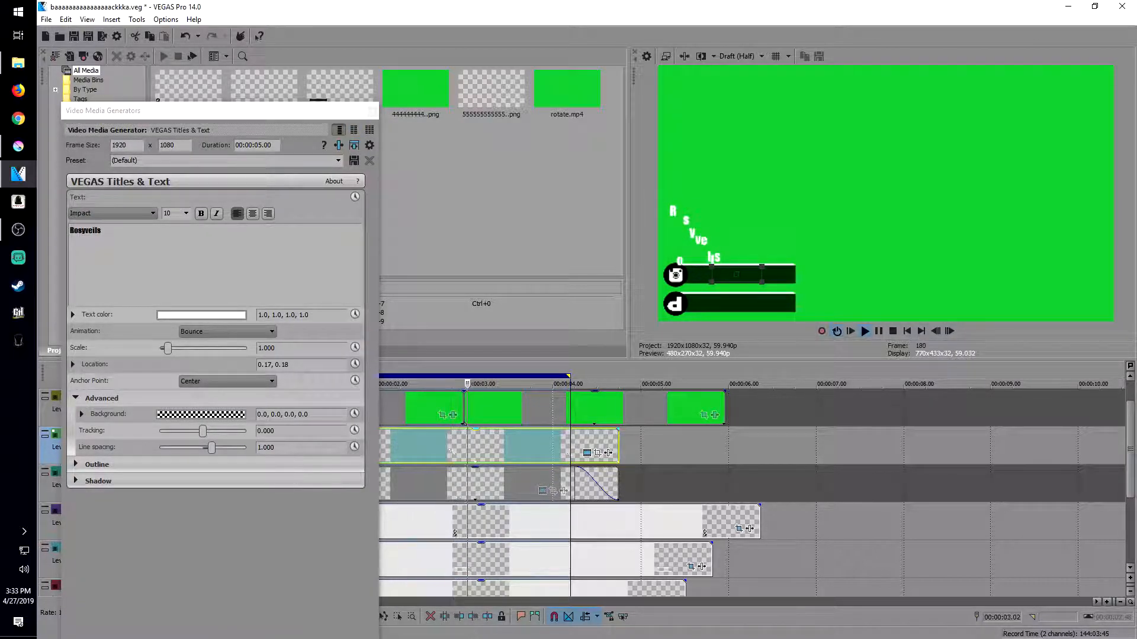
Try the title animations from Coming at You through Double Flash Glow, Drop split and Dropping words to Float and pop.
{"action": "left_click", "coordinate": [227, 331]}
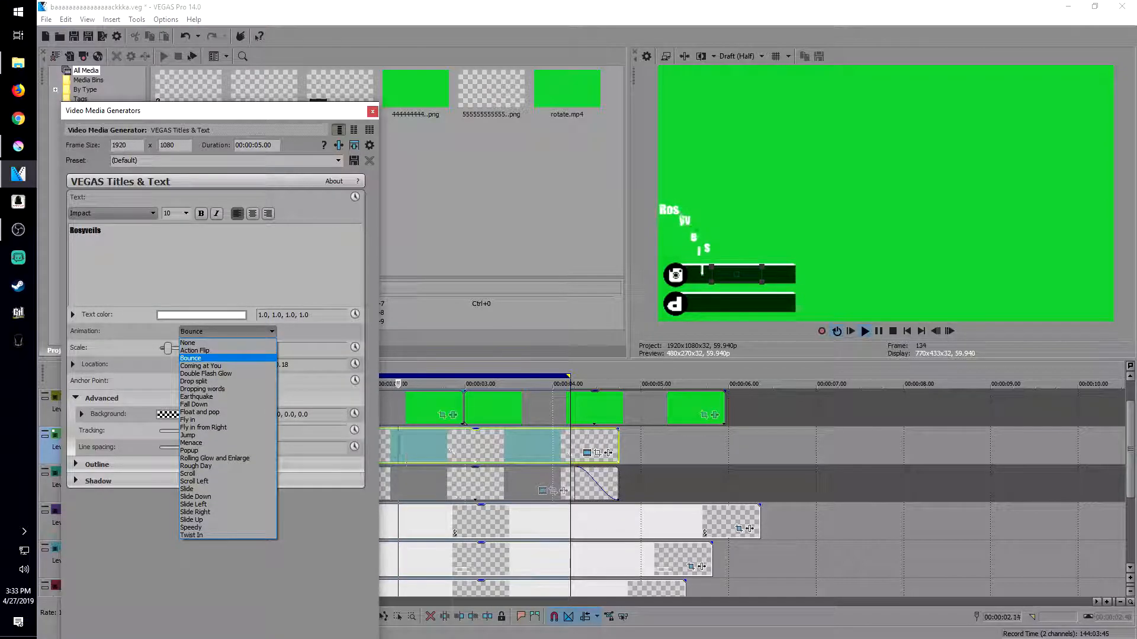
{"action": "left_click", "coordinate": [213, 366]}
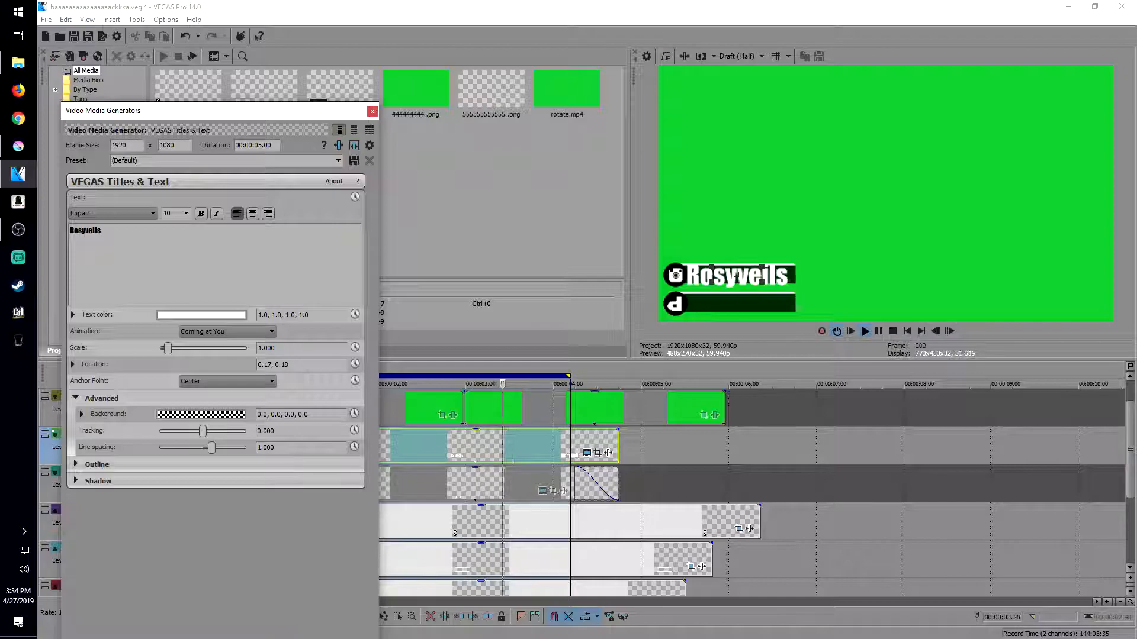
{"action": "key", "text": "Down"}
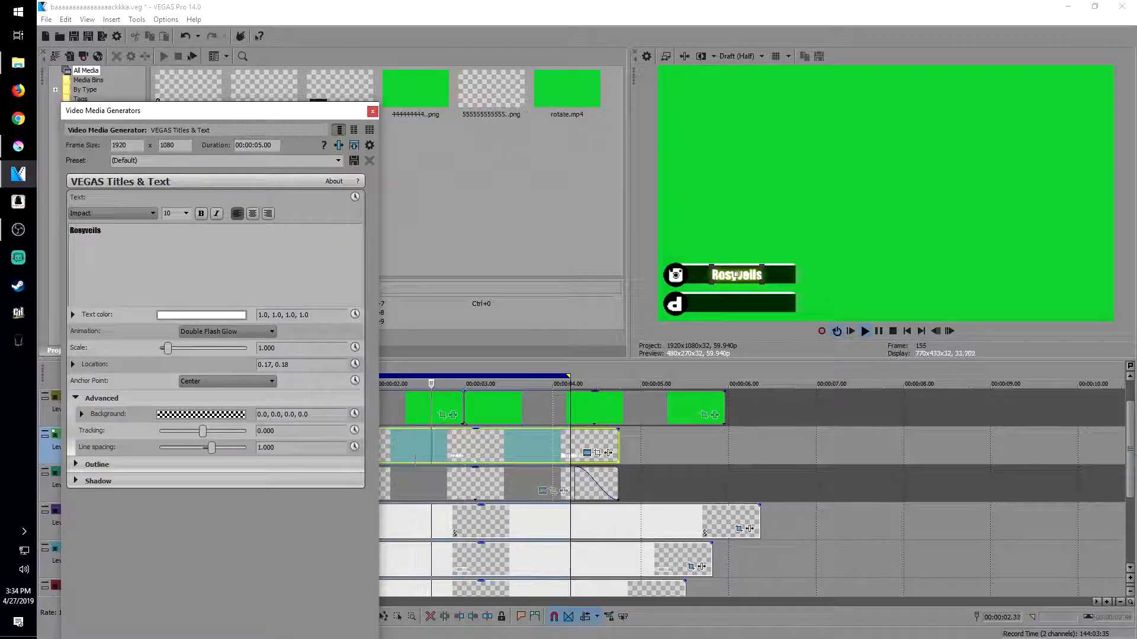
{"action": "key", "text": "Down"}
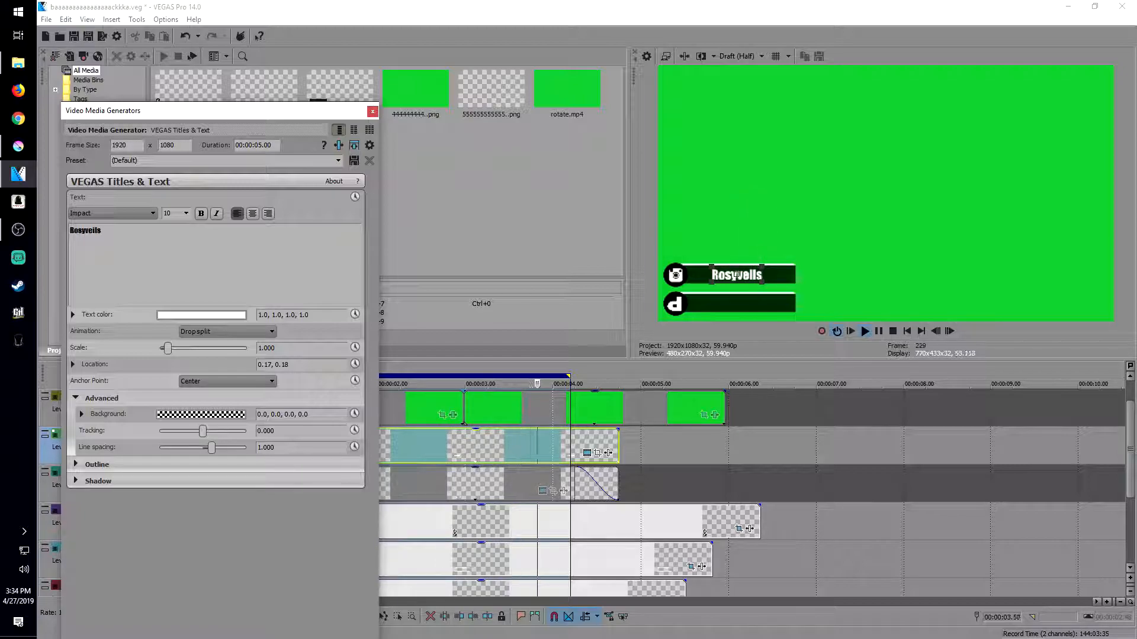
{"action": "key", "text": "Down"}
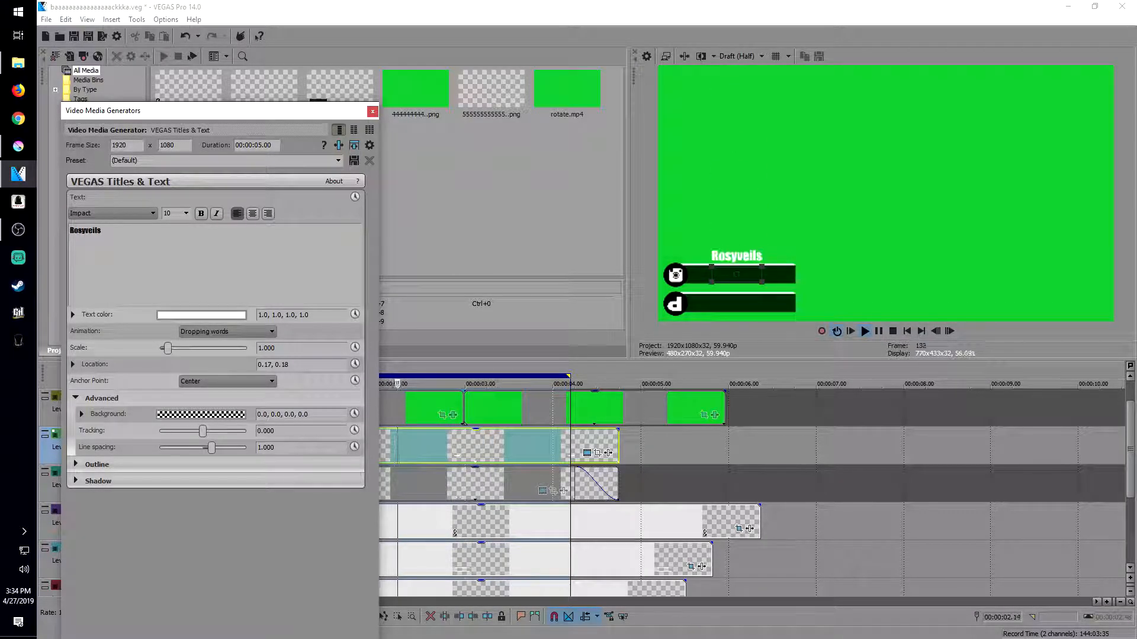
{"action": "key", "text": "Down"}
{"action": "key", "text": "Down"}
{"action": "key", "text": "Down"}
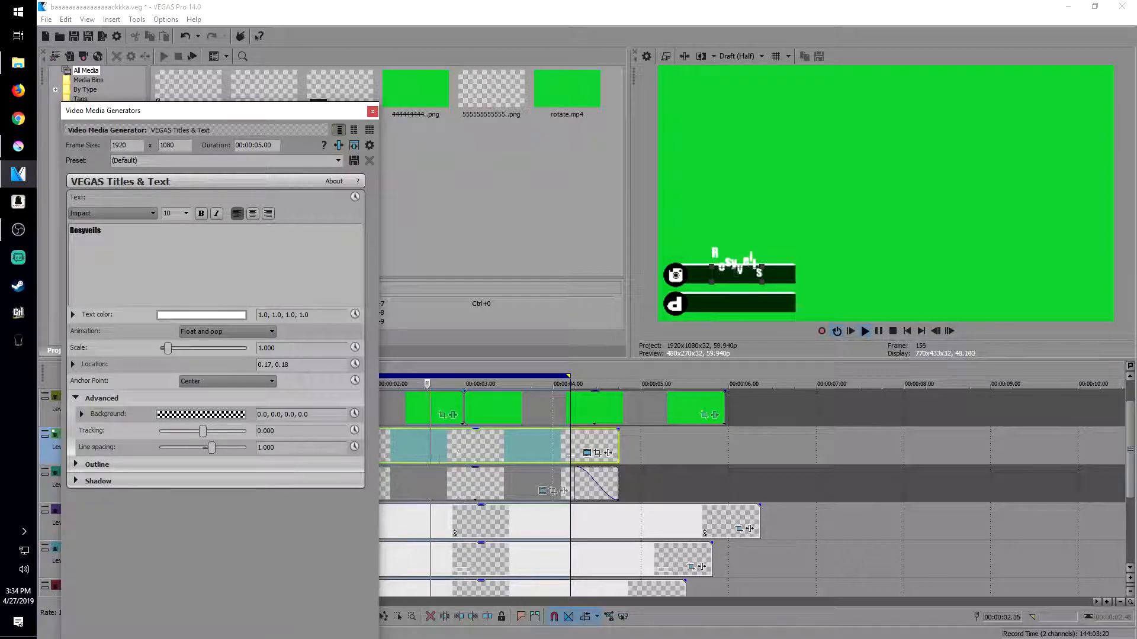
Try Fly in from Right and Jump, set the title's animation to Popup, and close the generator settings.
{"action": "key", "text": "Down"}
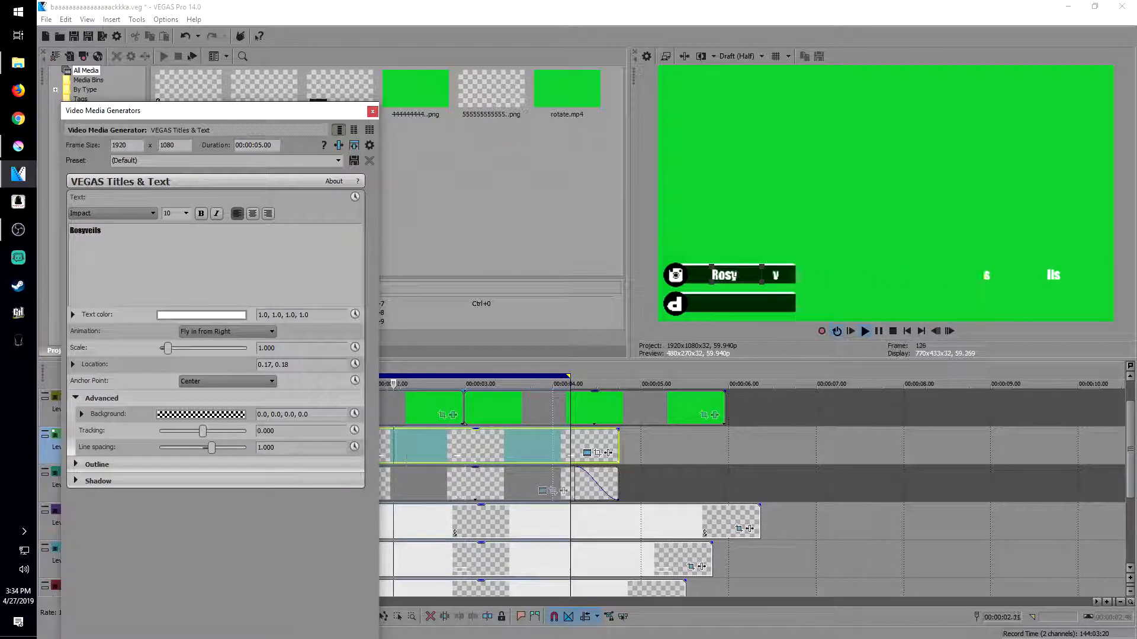
{"action": "key", "text": "Down"}
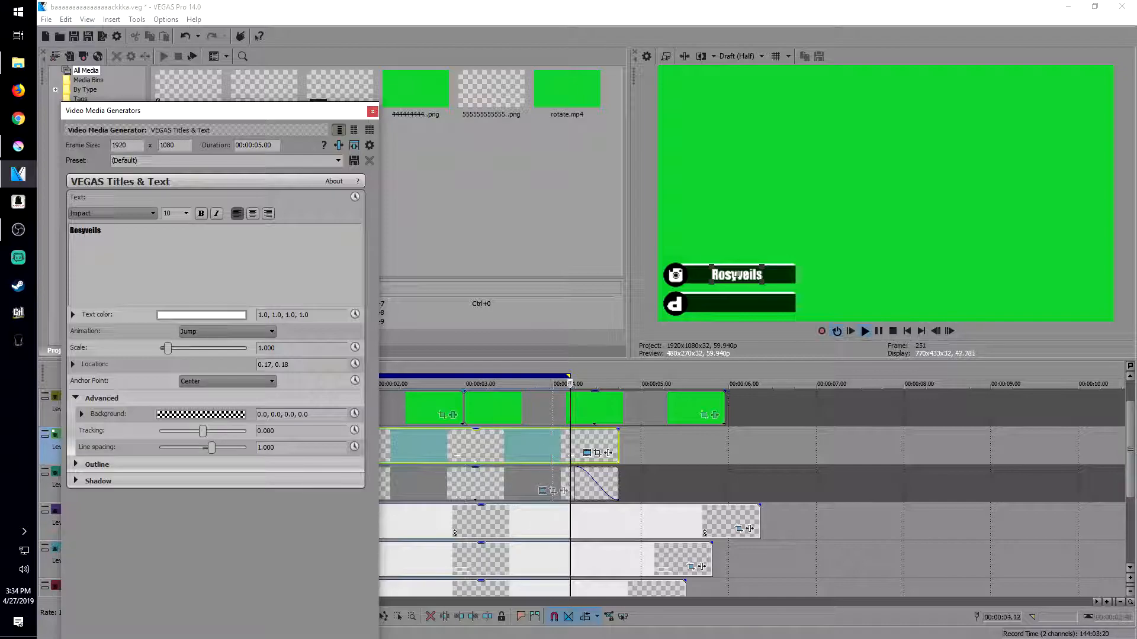
{"action": "key", "text": "Down"}
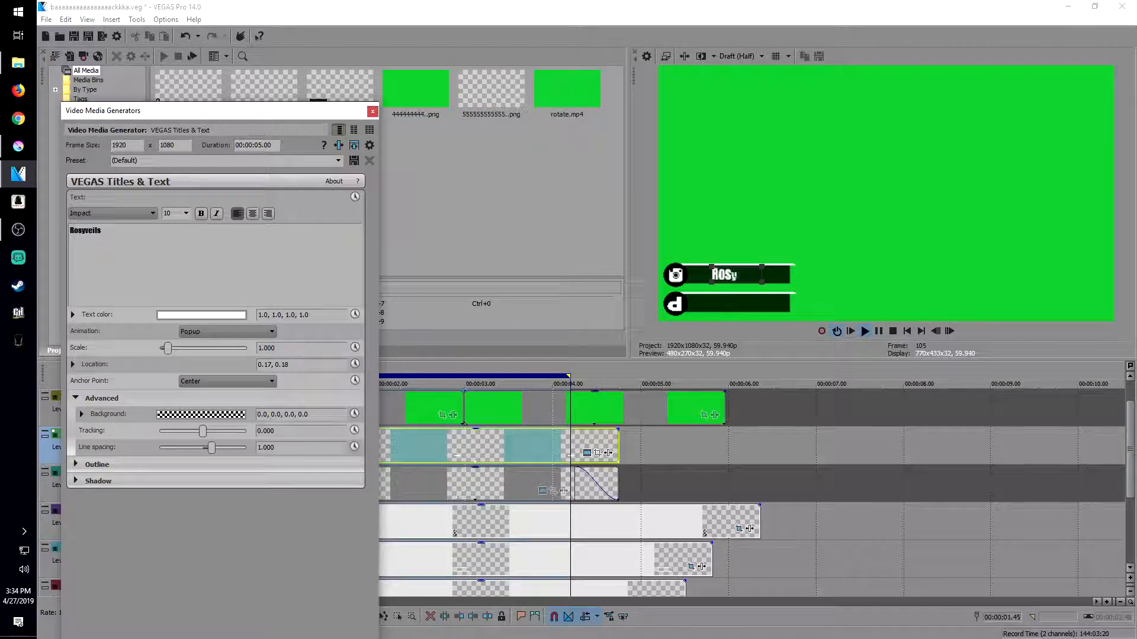
{"action": "key", "text": "Escape"}
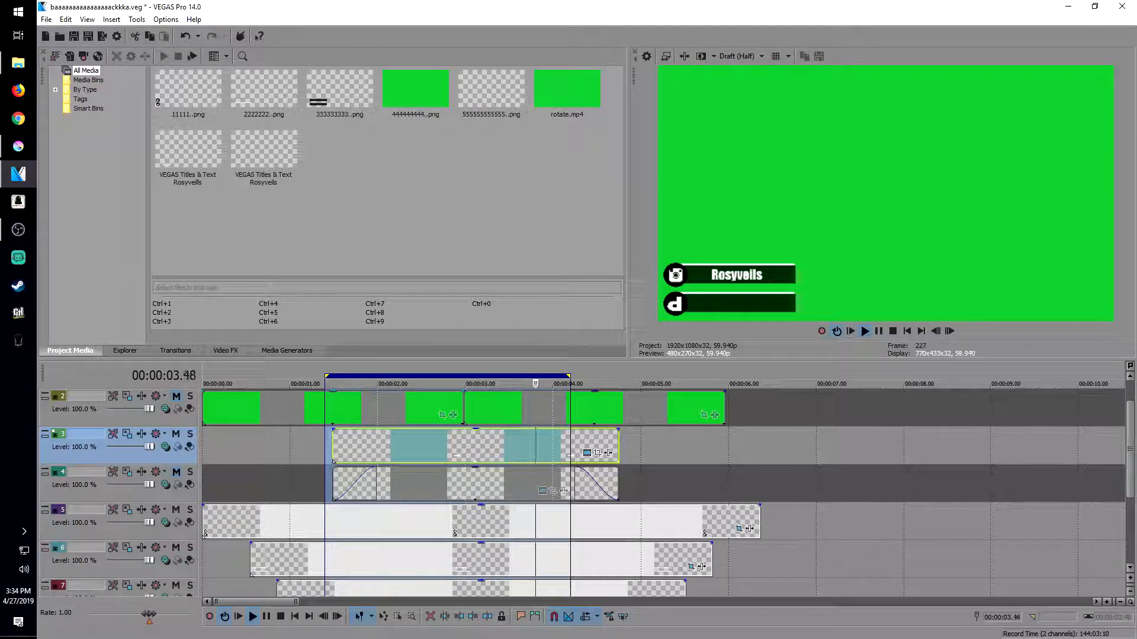
Pause playback, expand the loop region to the whole project, place the cursor at 00:00:05.02 and turn loop playback off.
{"action": "key", "text": "Return"}
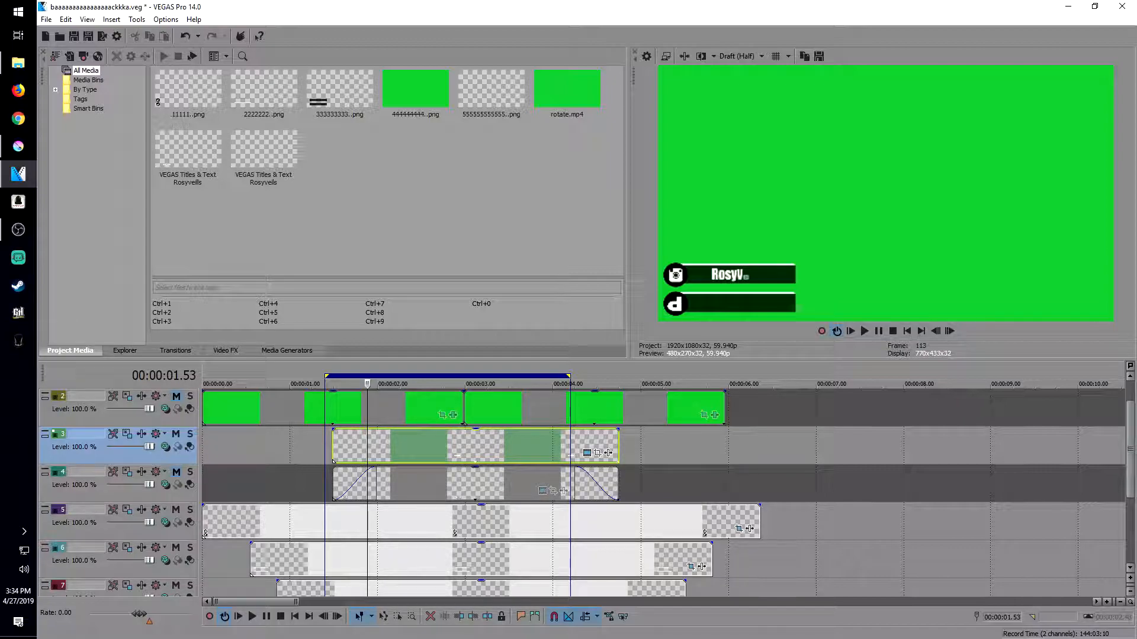
{"action": "double_click", "coordinate": [662, 446]}
{"action": "double_click", "coordinate": [681, 376]}
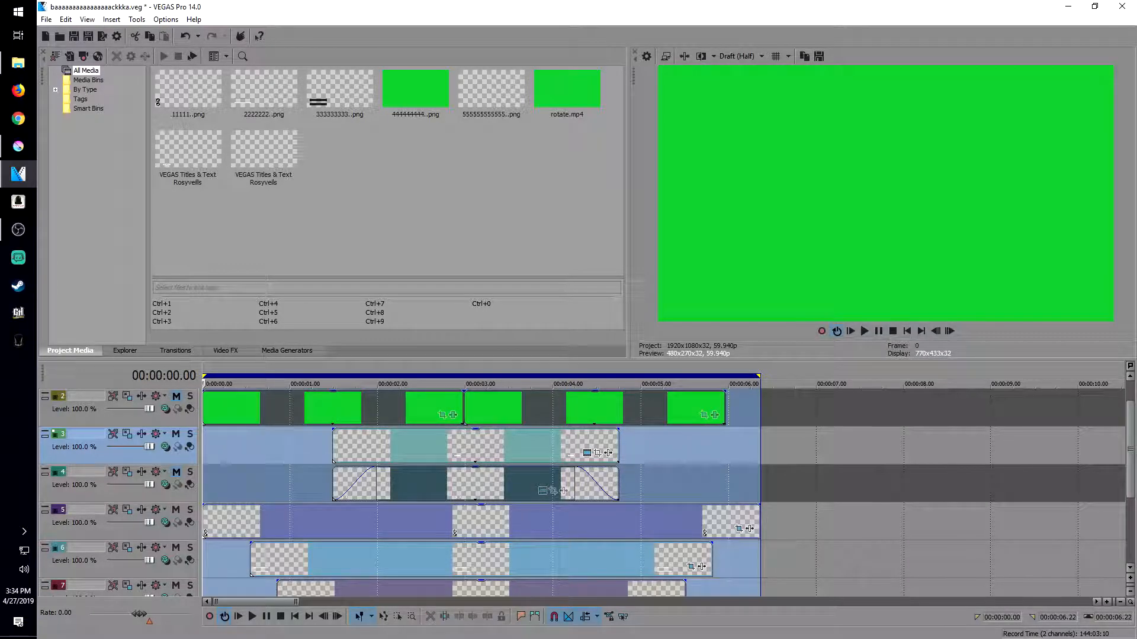
{"action": "left_click", "coordinate": [643, 485]}
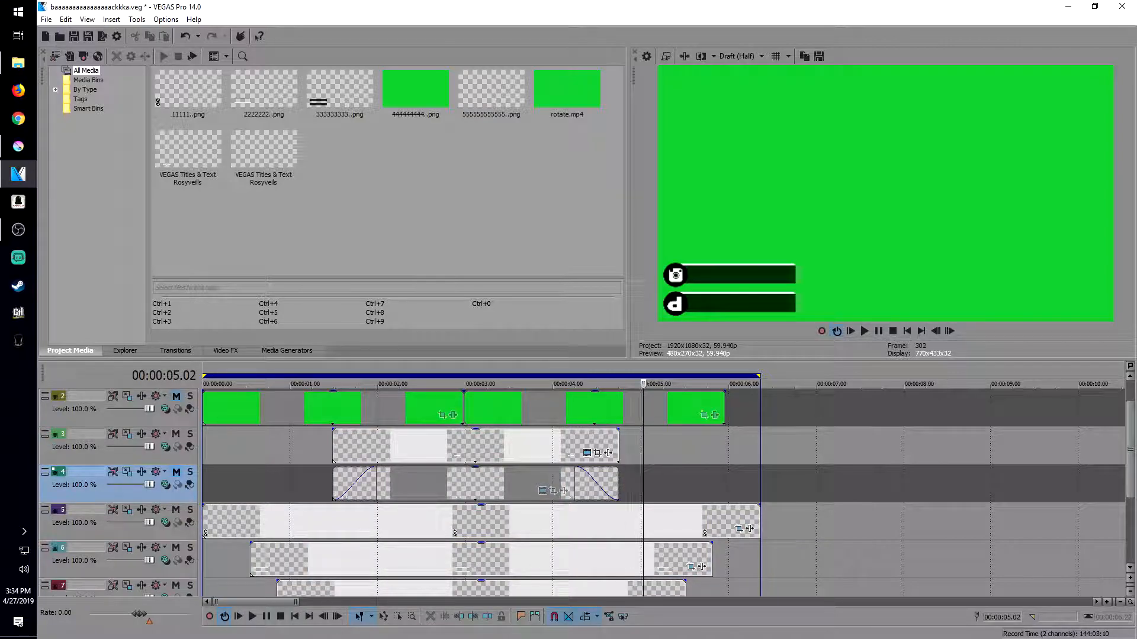
{"action": "key", "text": "q"}
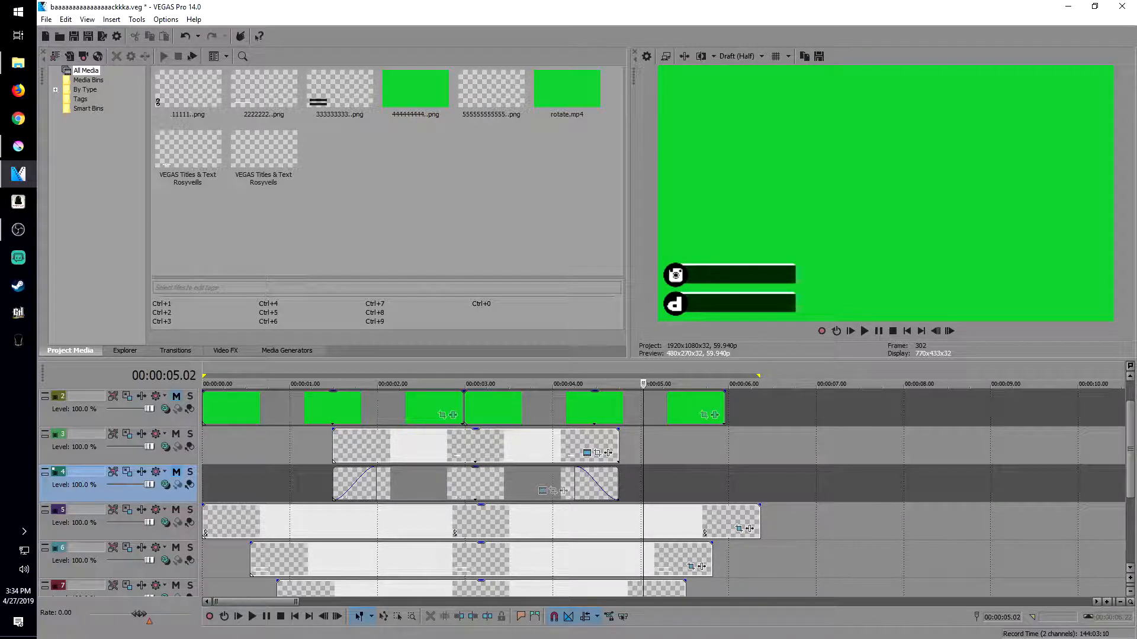
Play back the banner from just before the title event on track 3 starts.
{"action": "mouse_move", "coordinate": [1130, 449]}
{"action": "left_mouse_down"}
{"action": "mouse_move", "coordinate": [1130, 468]}
{"action": "mouse_move", "coordinate": [1130, 430]}
{"action": "left_mouse_up"}
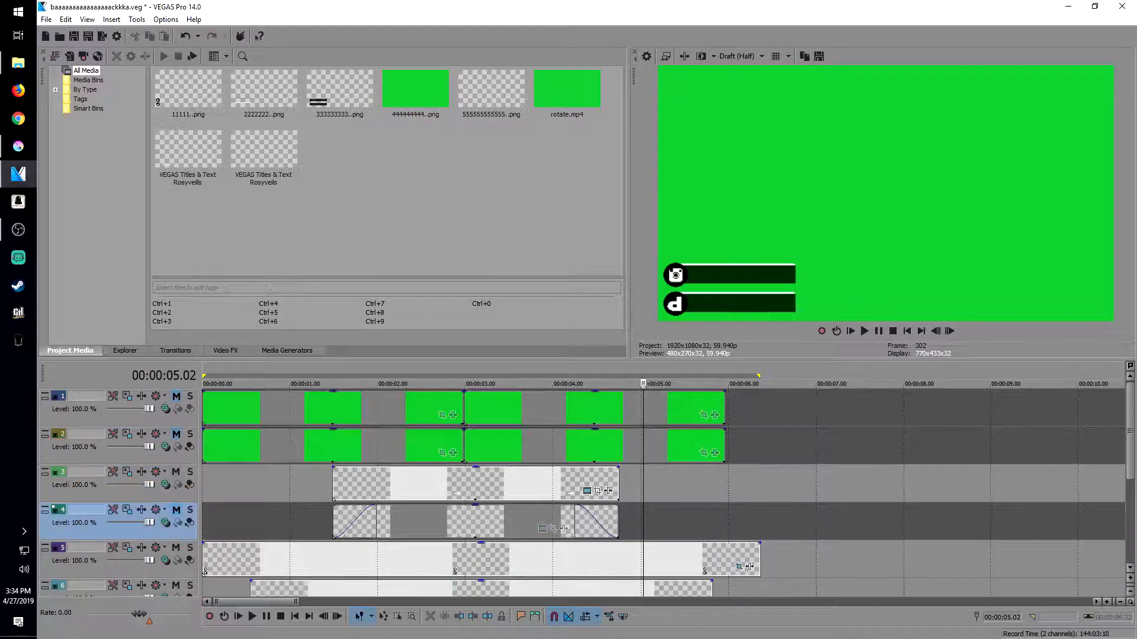
{"action": "left_click", "coordinate": [321, 484]}
{"action": "key", "text": "space"}
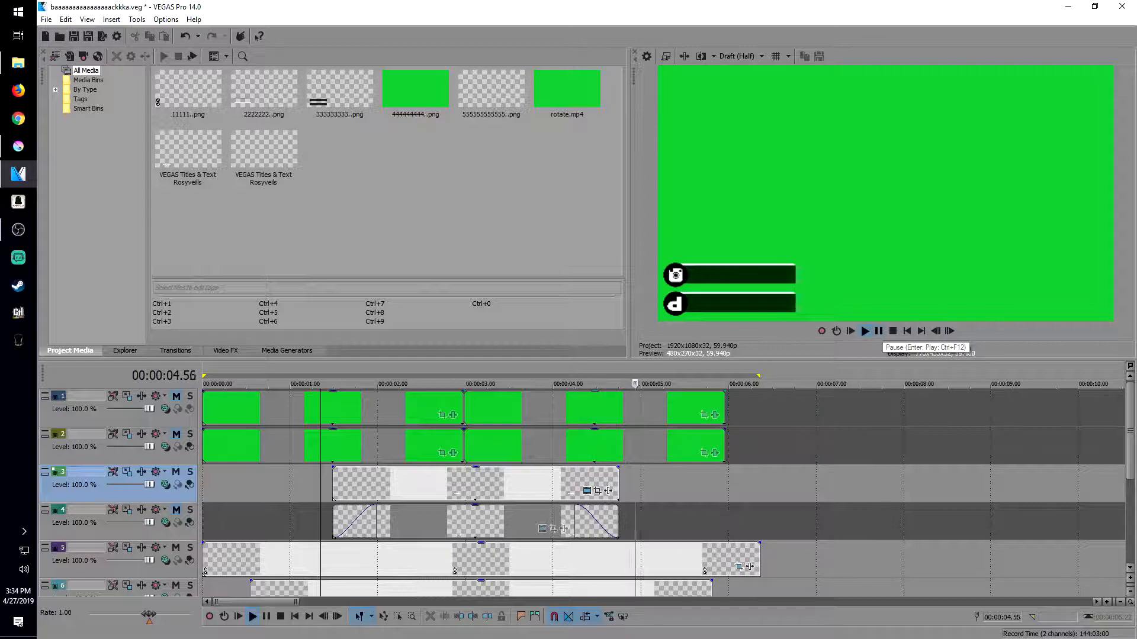
Pause playback, open the Pan/Crop settings of the icon event on track 5, and view its second and third position keyframes.
{"action": "left_click", "coordinate": [878, 331]}
{"action": "scroll", "coordinate": [663, 491], "scroll_direction": "down", "scroll_amount": 3}
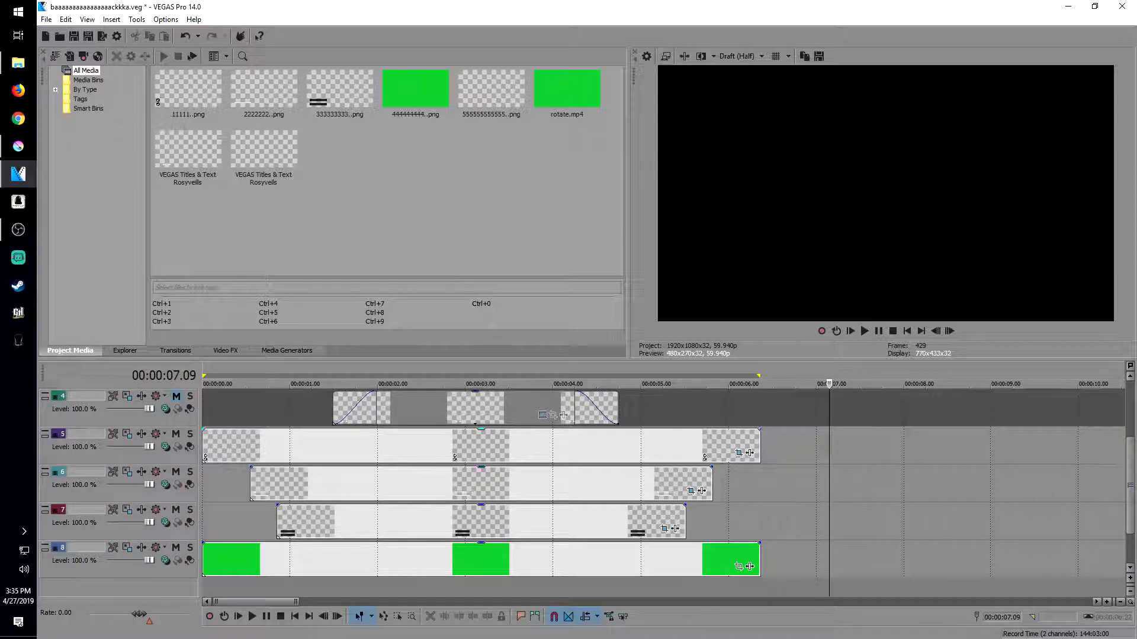
{"action": "left_click", "coordinate": [206, 444]}
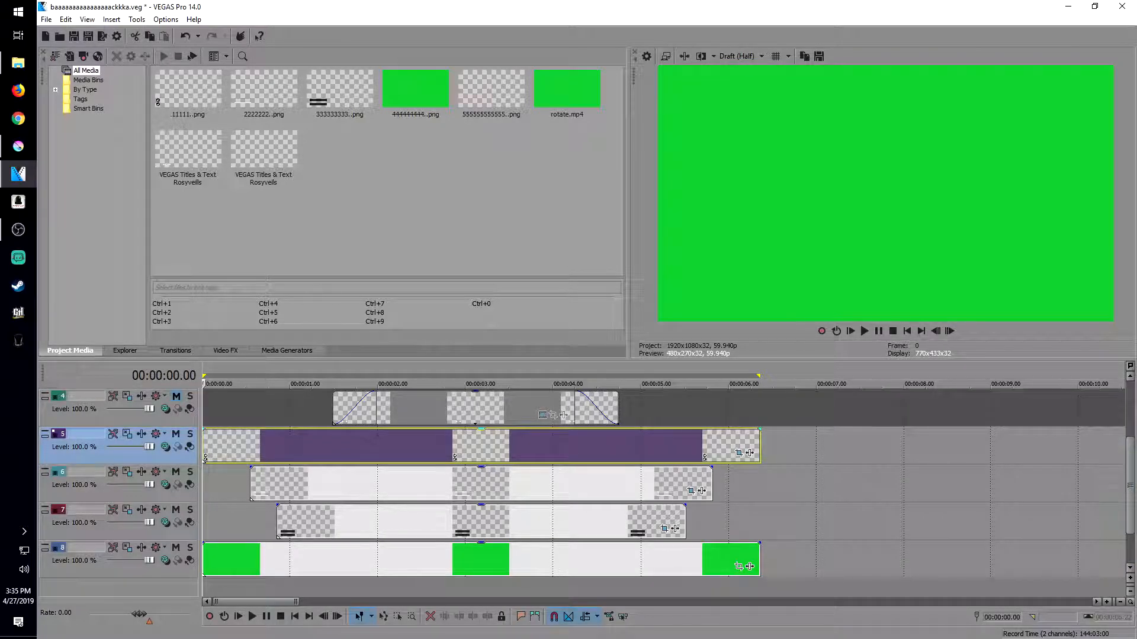
{"action": "left_click", "coordinate": [739, 453]}
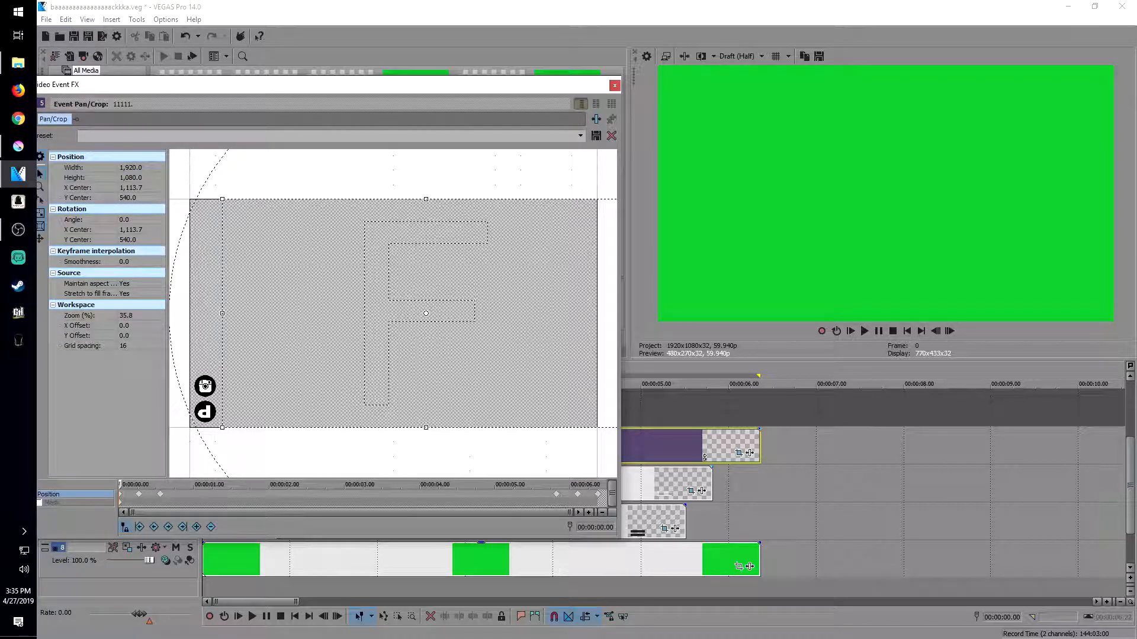
{"action": "left_click", "coordinate": [139, 494]}
{"action": "left_click", "coordinate": [160, 495]}
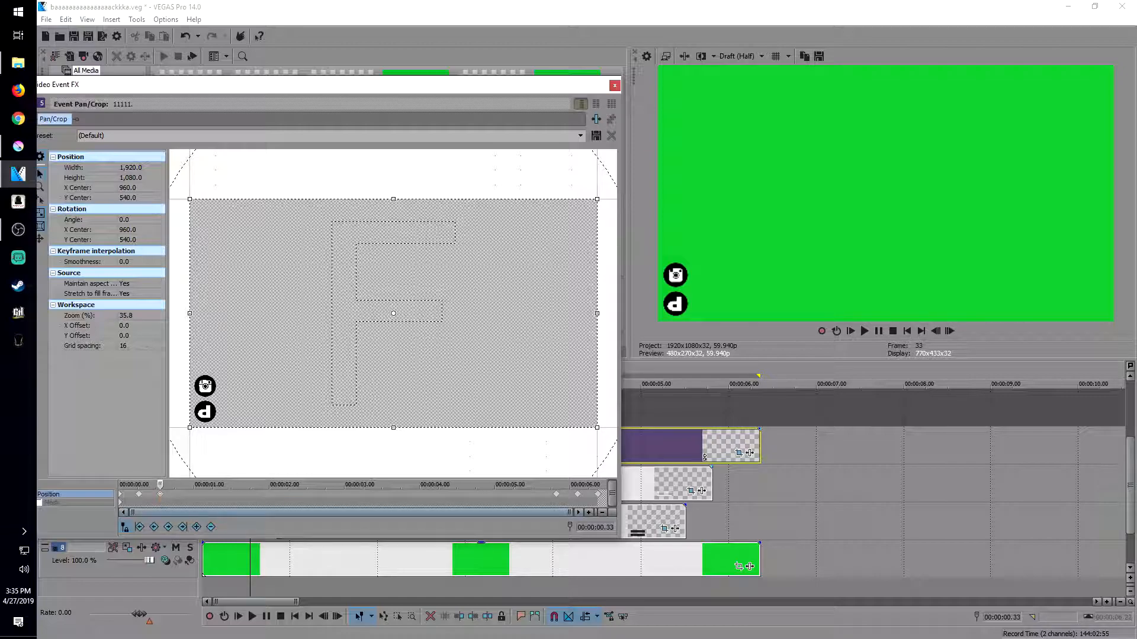
Copy the first Pan/Crop position keyframe of the icon event at 00:00:00.00.
{"action": "left_click", "coordinate": [120, 494]}
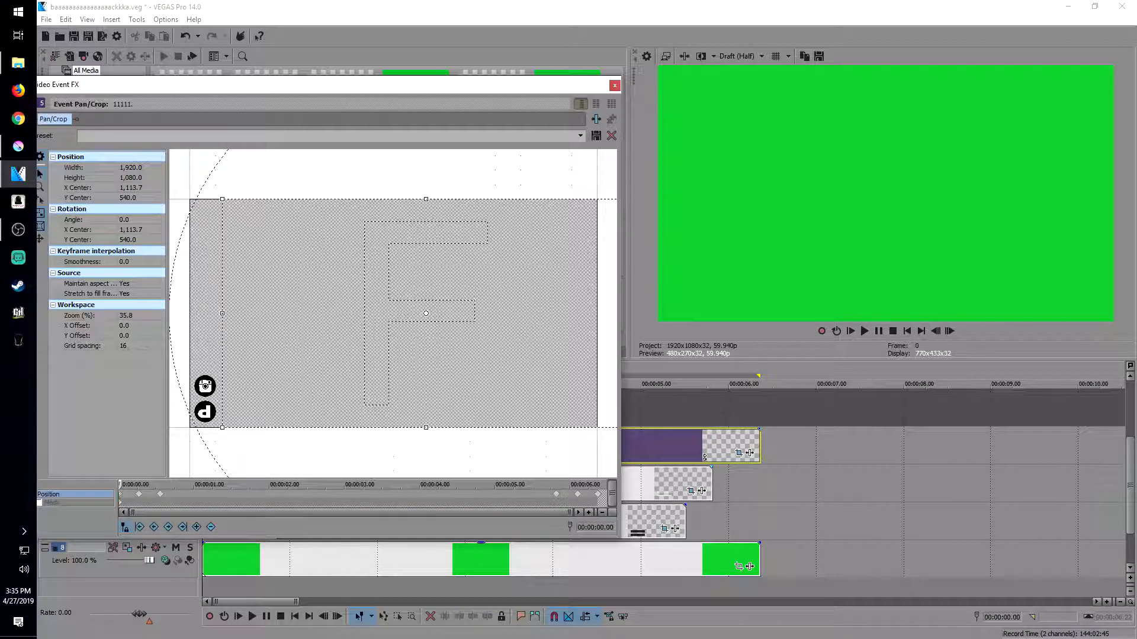
{"action": "scroll", "coordinate": [130, 494], "scroll_direction": "up", "scroll_amount": 3}
{"action": "right_click", "coordinate": [120, 494]}
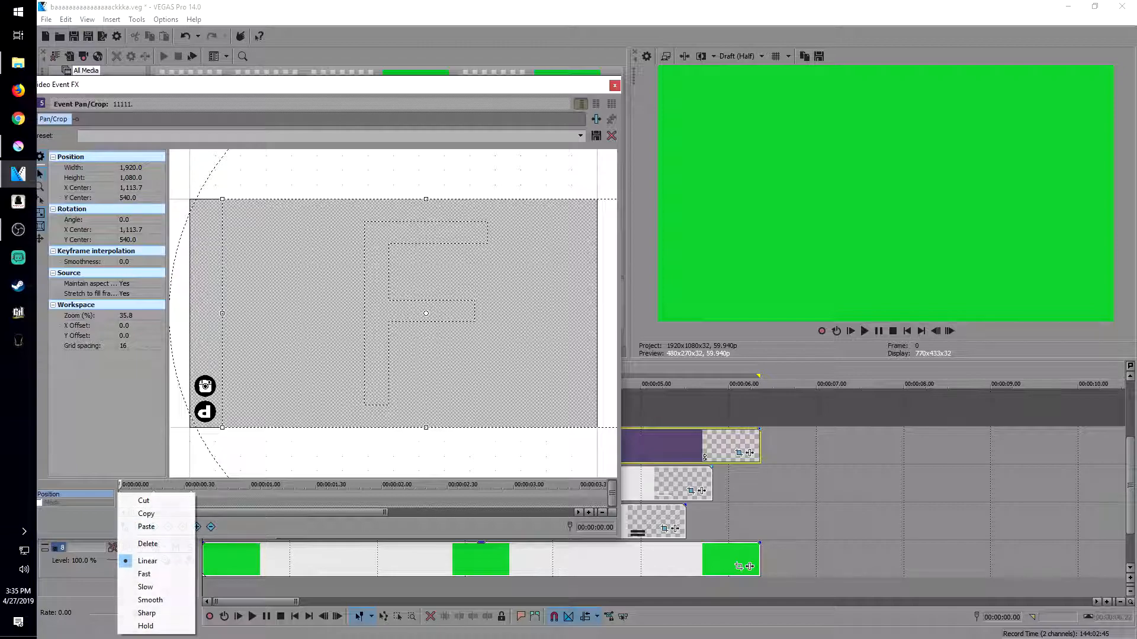
{"action": "left_click", "coordinate": [146, 513]}
{"action": "mouse_move", "coordinate": [248, 512]}
{"action": "left_mouse_down"}
{"action": "mouse_move", "coordinate": [495, 513]}
{"action": "mouse_move", "coordinate": [251, 512]}
{"action": "left_mouse_up"}
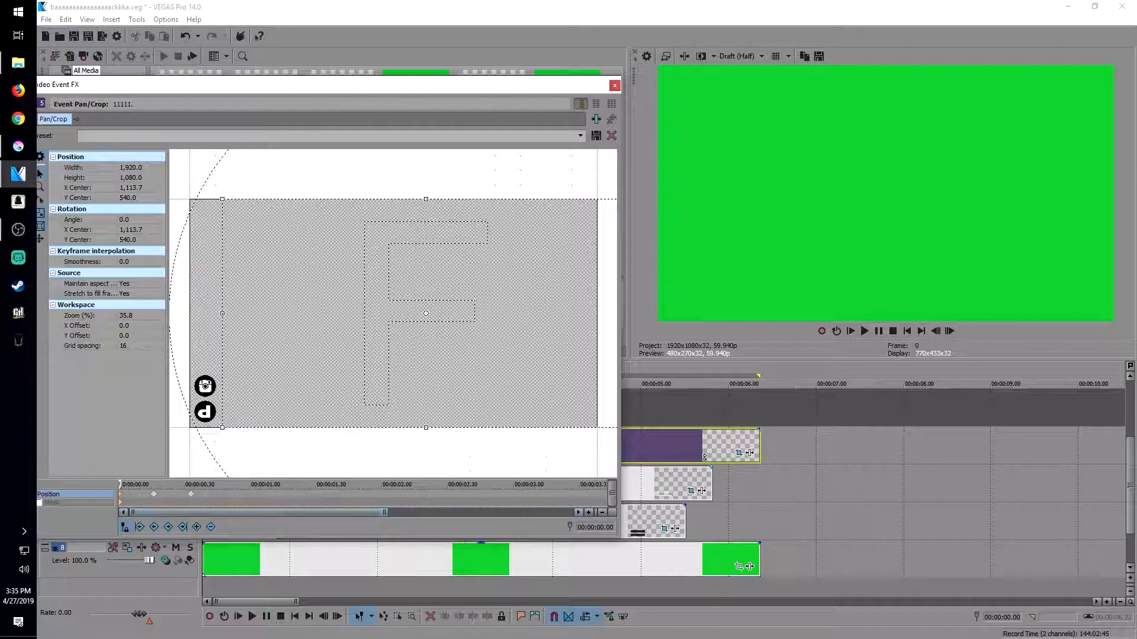
Examine the spacing of the icon event's Pan/Crop position keyframes at the beginning and the end of the event.
{"action": "left_click", "coordinate": [149, 485]}
{"action": "scroll", "coordinate": [153, 489], "scroll_direction": "up", "scroll_amount": 3}
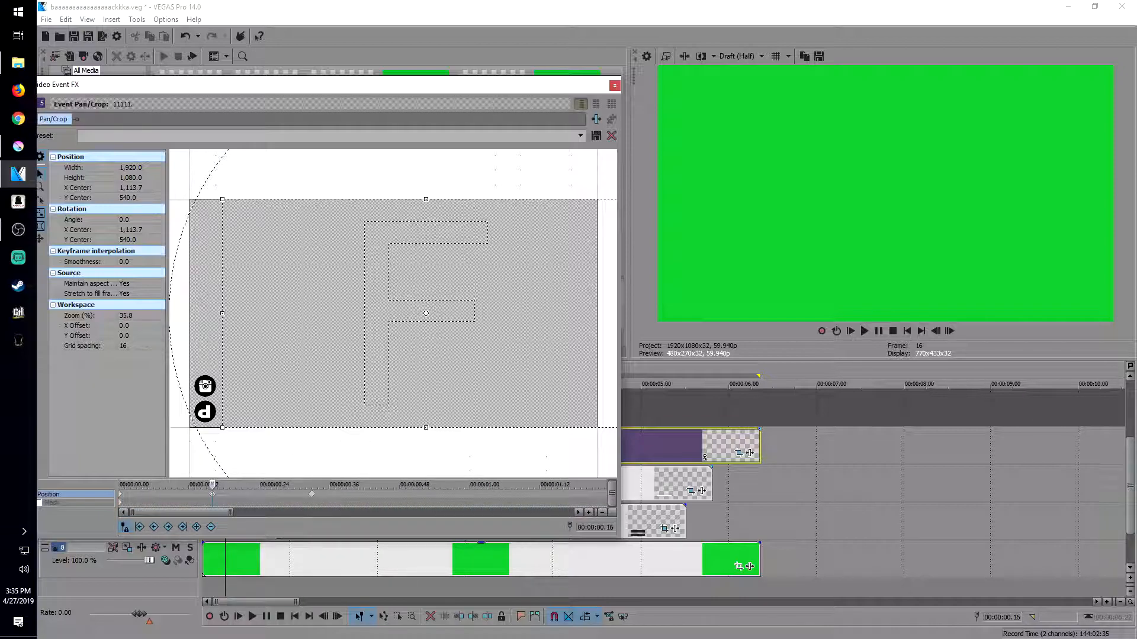
{"action": "scroll", "coordinate": [153, 489], "scroll_direction": "up", "scroll_amount": 3}
{"action": "scroll", "coordinate": [364, 489], "scroll_direction": "up", "scroll_amount": 2}
{"action": "scroll", "coordinate": [365, 489], "scroll_direction": "down", "scroll_amount": 4}
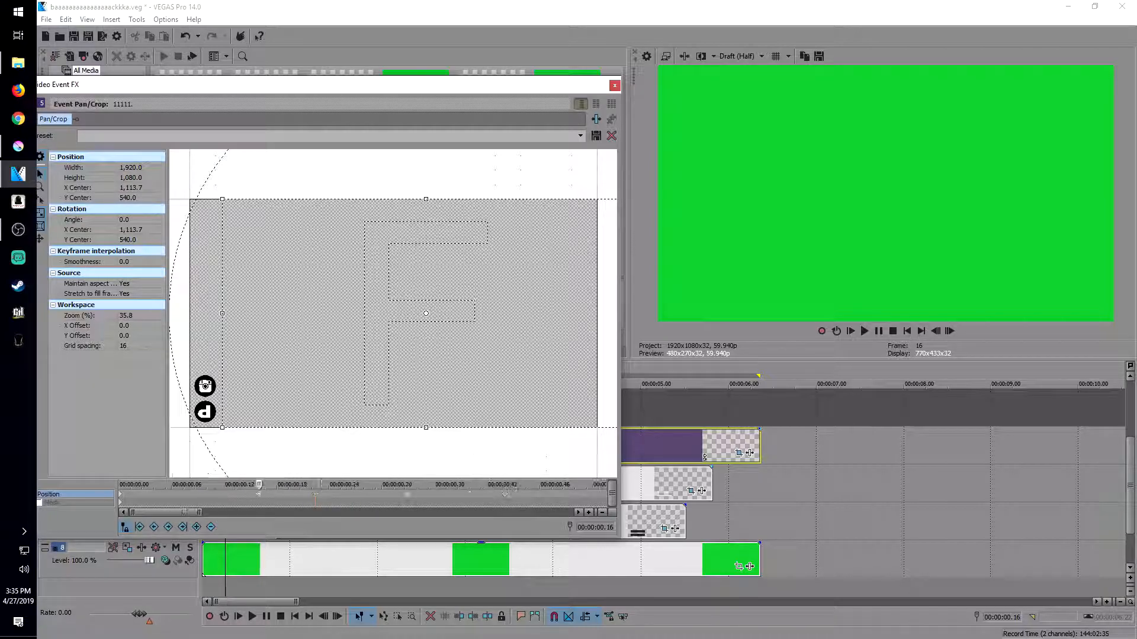
{"action": "scroll", "coordinate": [364, 489], "scroll_direction": "up", "scroll_amount": 1}
{"action": "scroll", "coordinate": [364, 489], "scroll_direction": "up", "scroll_amount": 1}
{"action": "scroll", "coordinate": [364, 489], "scroll_direction": "down", "scroll_amount": 1}
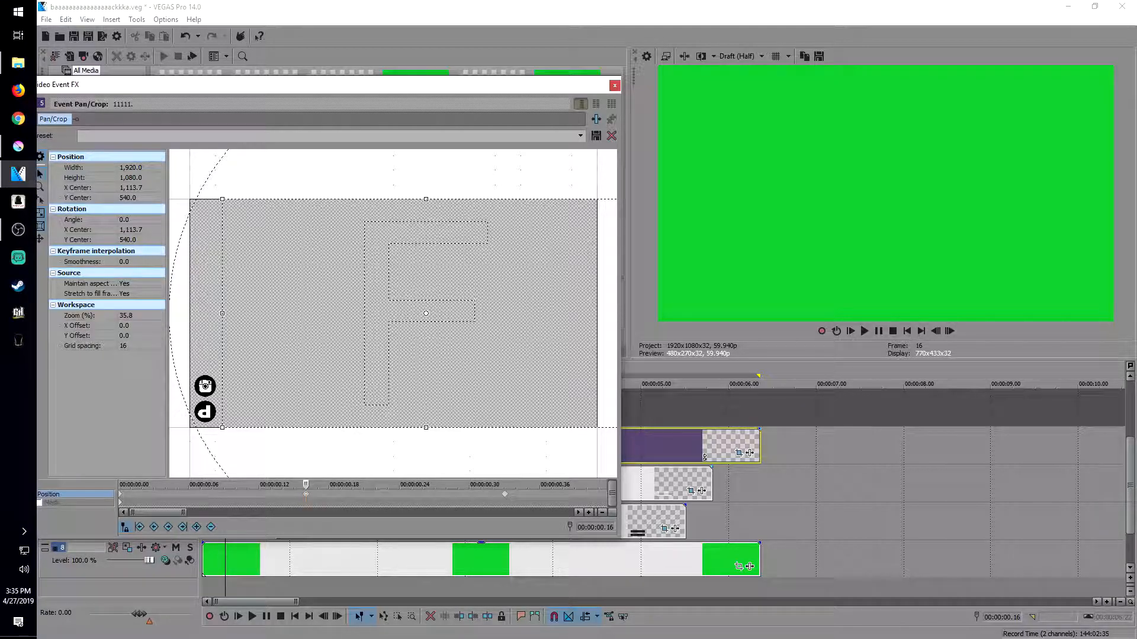
{"action": "left_click_drag", "start_coordinate": [158, 513], "coordinate": [545, 513]}
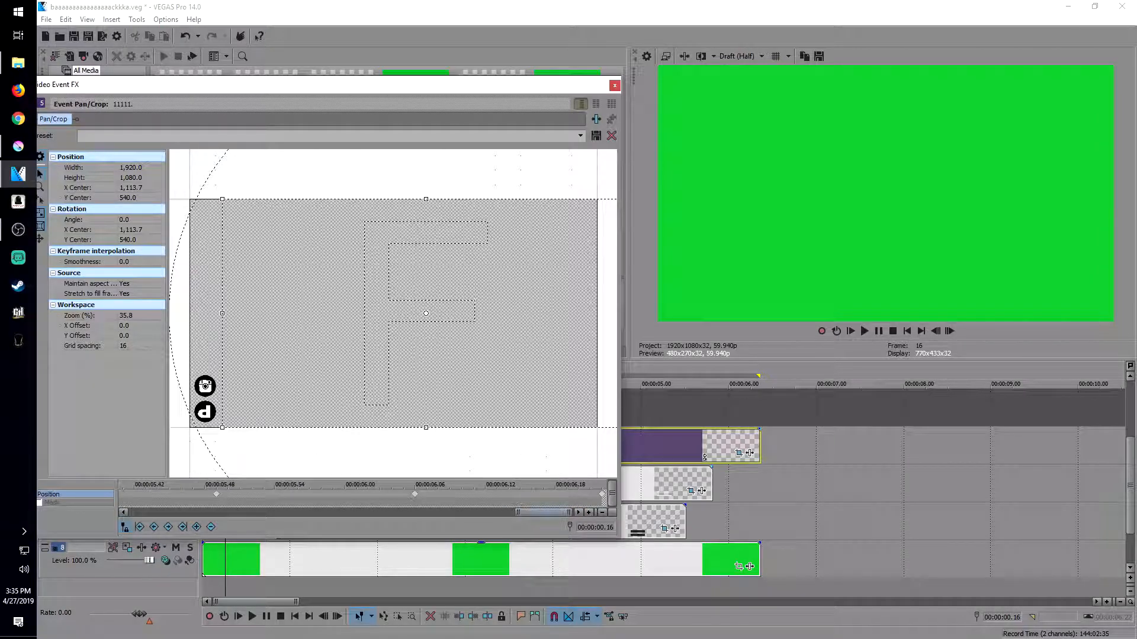
{"action": "mouse_move", "coordinate": [545, 512]}
{"action": "left_mouse_down"}
{"action": "mouse_move", "coordinate": [514, 513]}
{"action": "mouse_move", "coordinate": [527, 513]}
{"action": "left_mouse_up"}
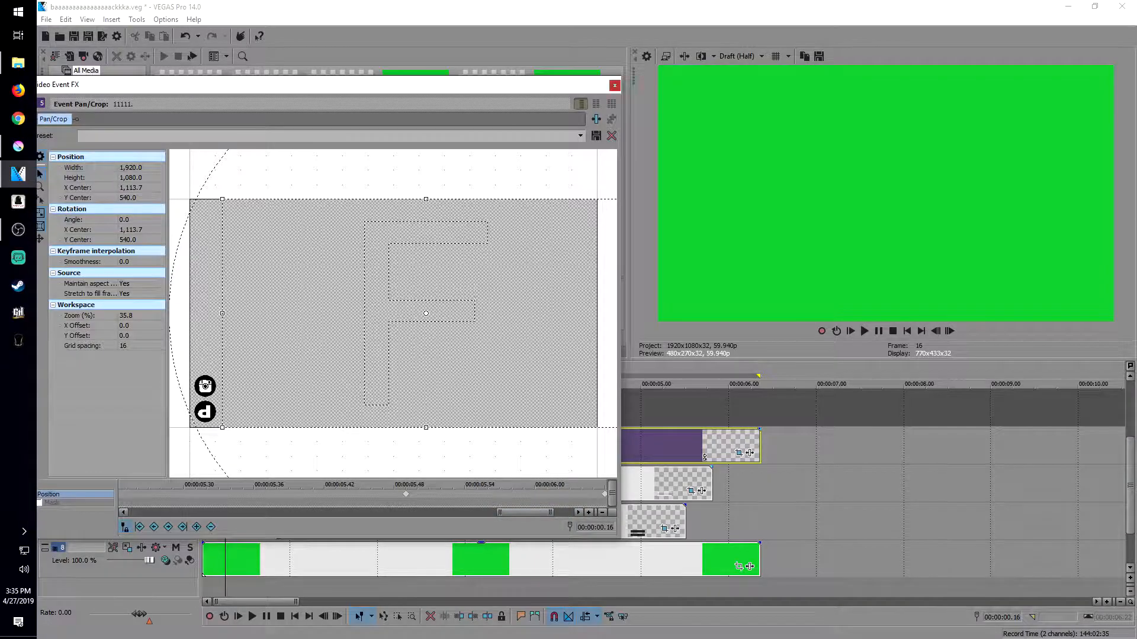
Close the Pan/Crop settings and play back the whole banner animation, pausing once at 00:00:05.18 before resuming.
{"action": "left_click", "coordinate": [615, 84]}
{"action": "key", "text": "space"}
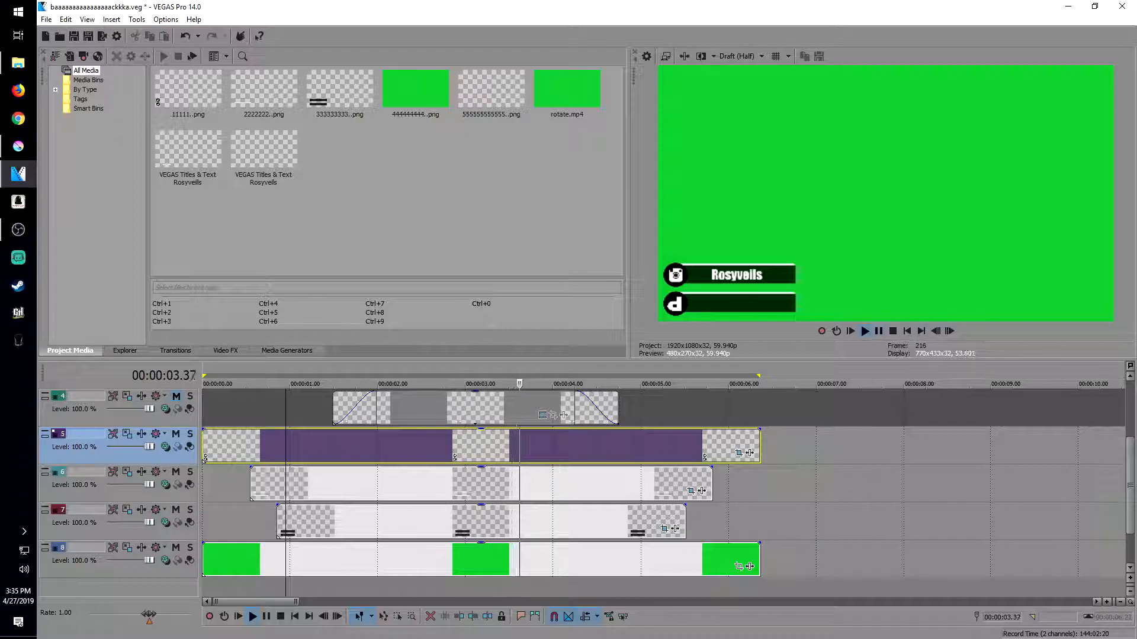
{"action": "left_click", "coordinate": [879, 331]}
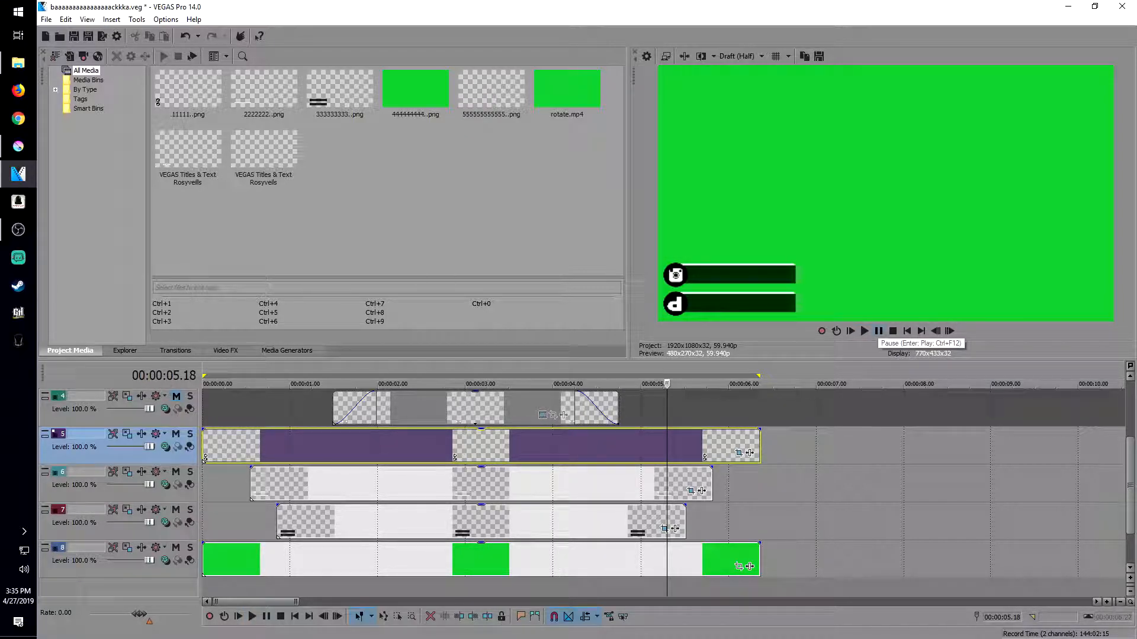
{"action": "left_click", "coordinate": [879, 331]}
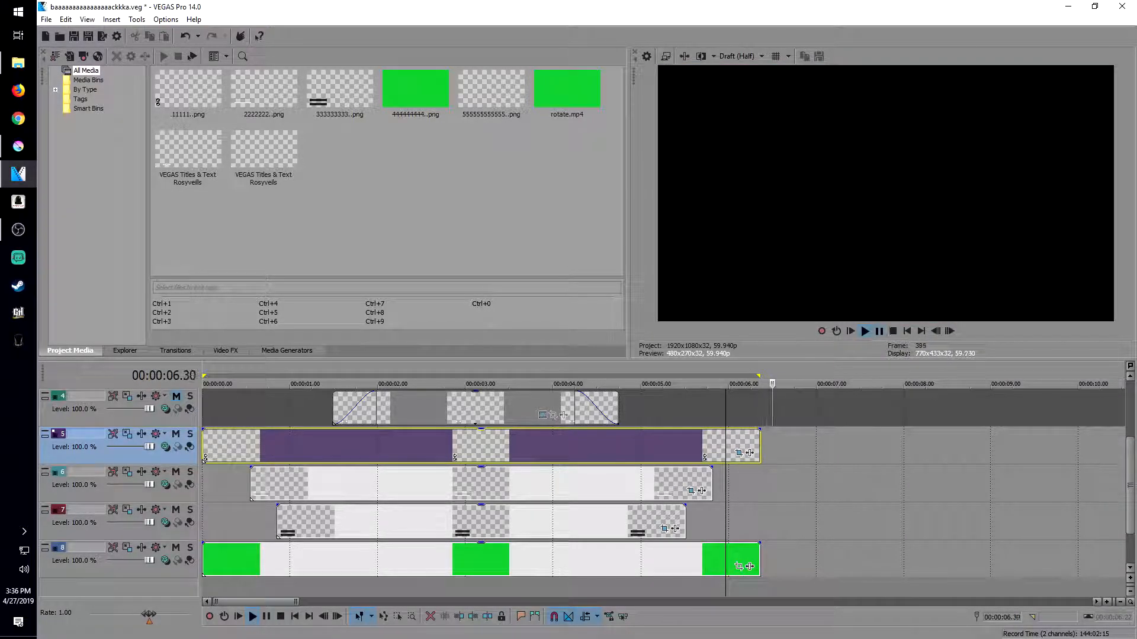
Stop playback and unmute tracks 1 and 2, which hold the rotate clips.
{"action": "scroll", "coordinate": [663, 492], "scroll_direction": "down", "scroll_amount": 1}
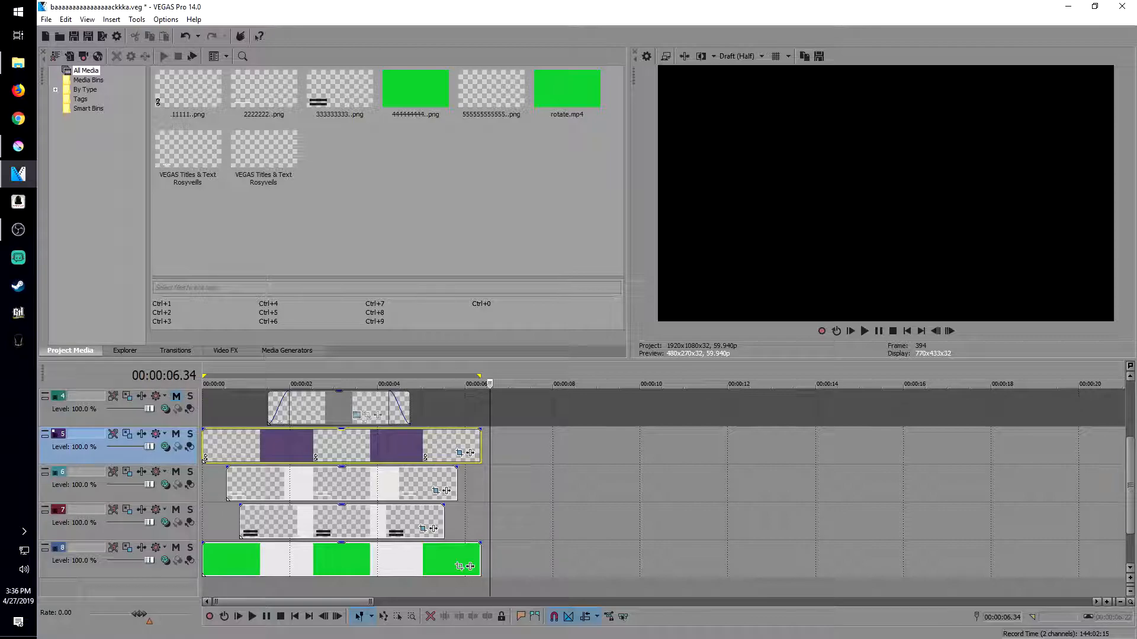
{"action": "scroll", "coordinate": [663, 491], "scroll_direction": "up", "scroll_amount": 3}
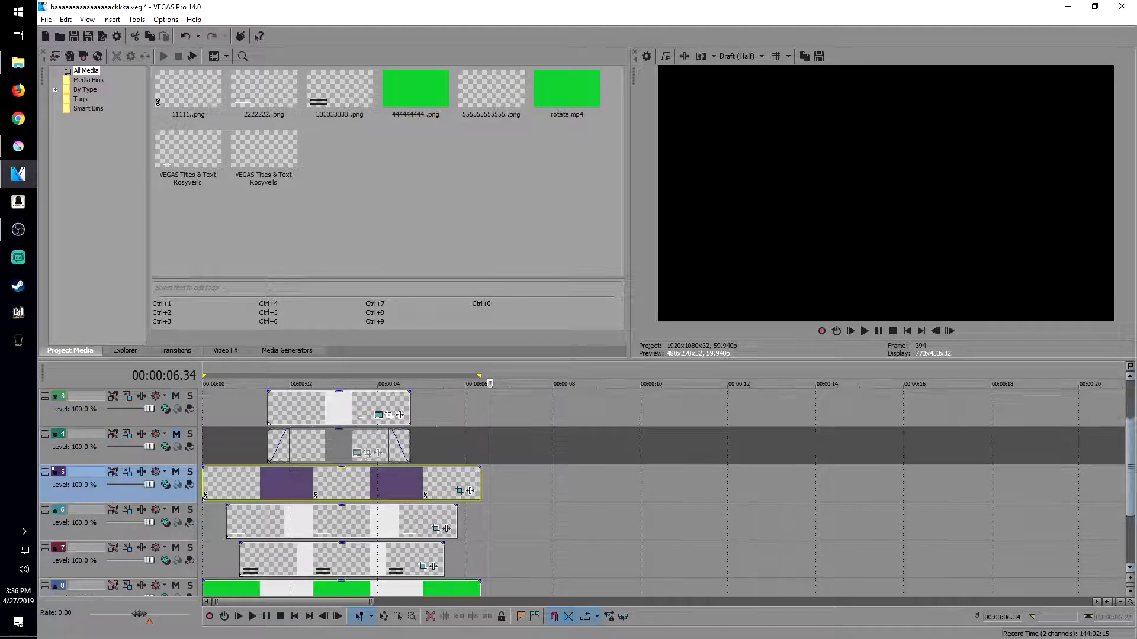
{"action": "left_click", "coordinate": [364, 410]}
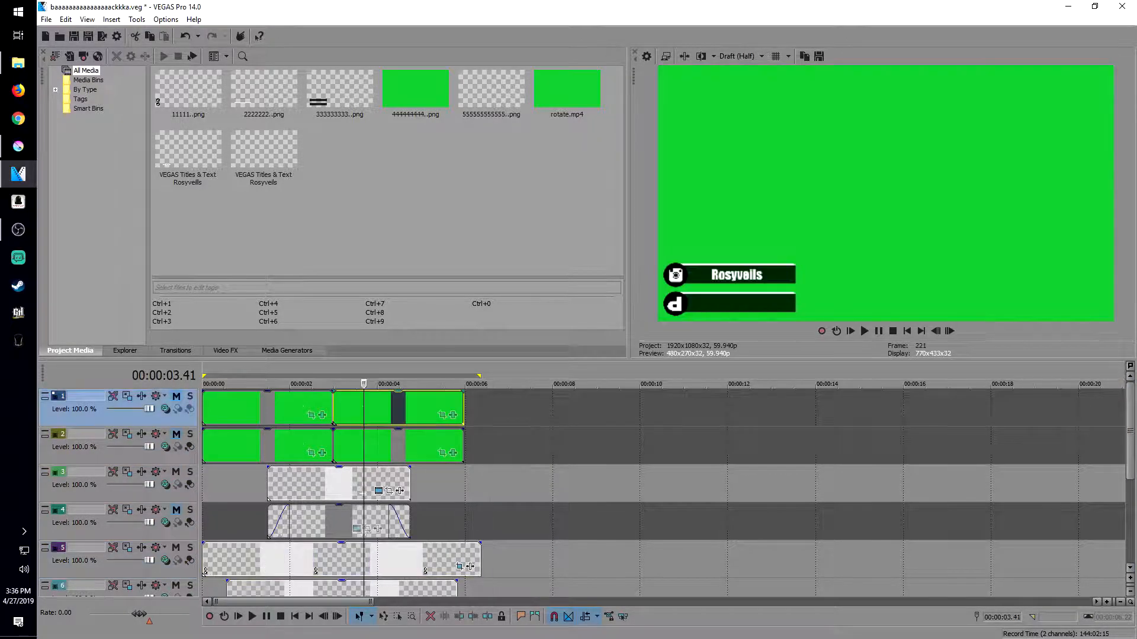
{"action": "left_click", "coordinate": [376, 446]}
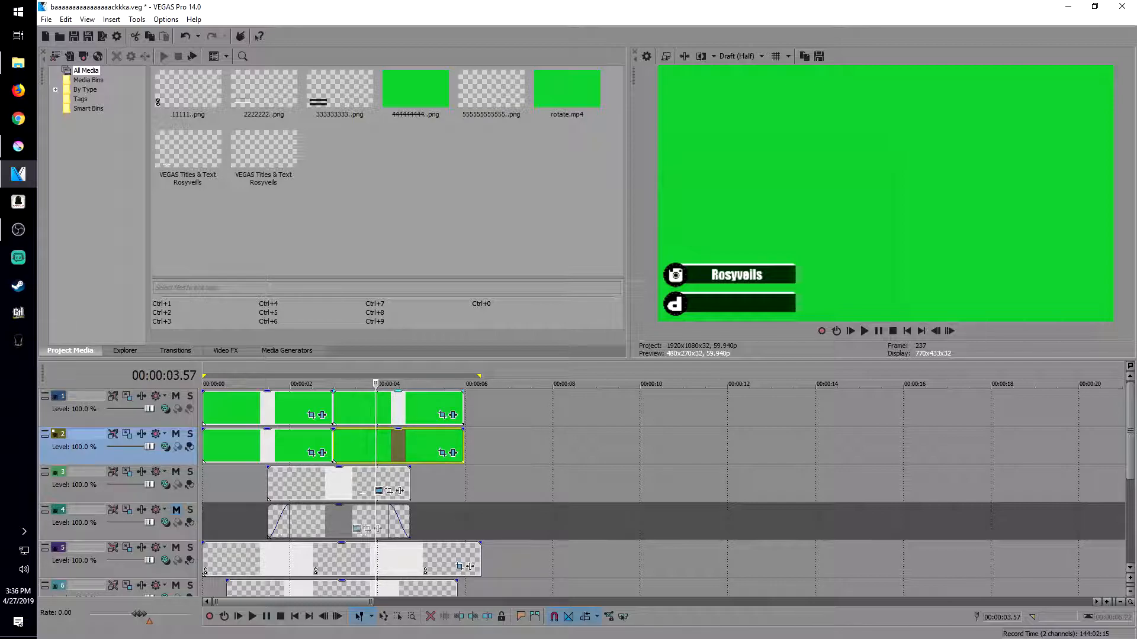
Mute tracks 3 through 7 so only the rotate clips play over the green background.
{"action": "left_click", "coordinate": [176, 472]}
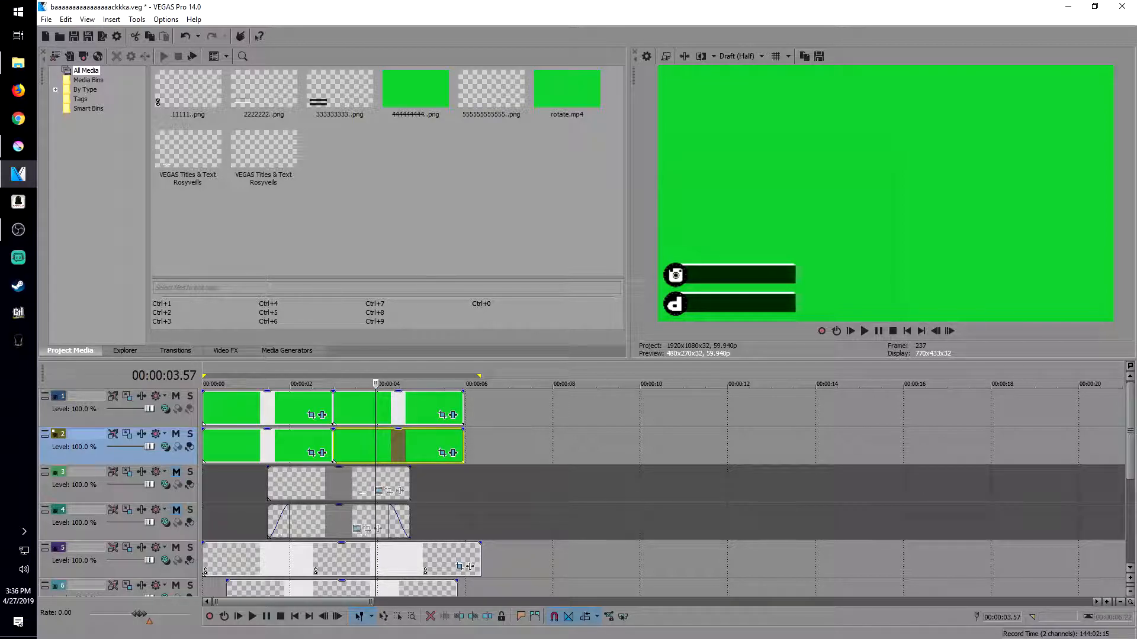
{"action": "left_click", "coordinate": [175, 509]}
{"action": "left_click", "coordinate": [176, 547]}
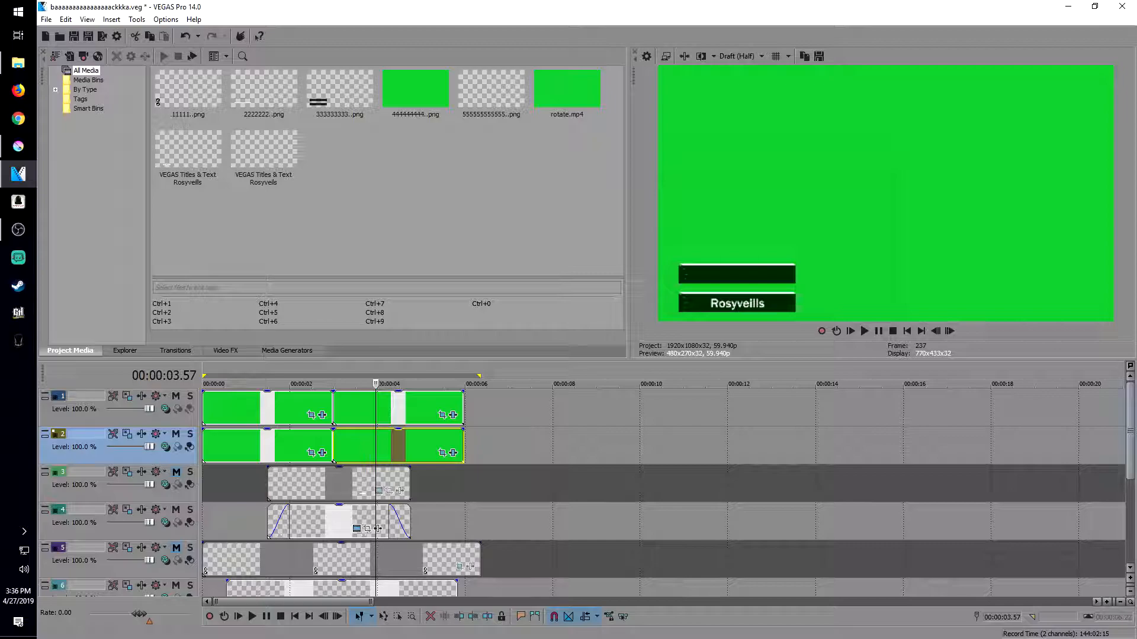
{"action": "left_click_drag", "start_coordinate": [1130, 441], "coordinate": [1130, 479]}
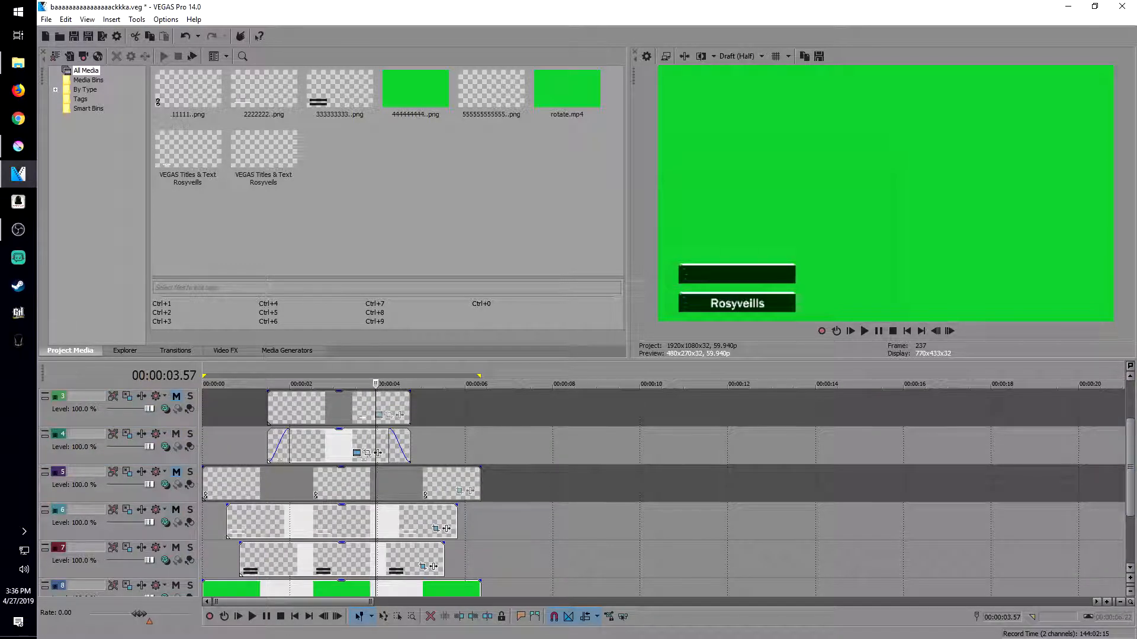
{"action": "left_click", "coordinate": [176, 510]}
{"action": "left_click", "coordinate": [176, 547]}
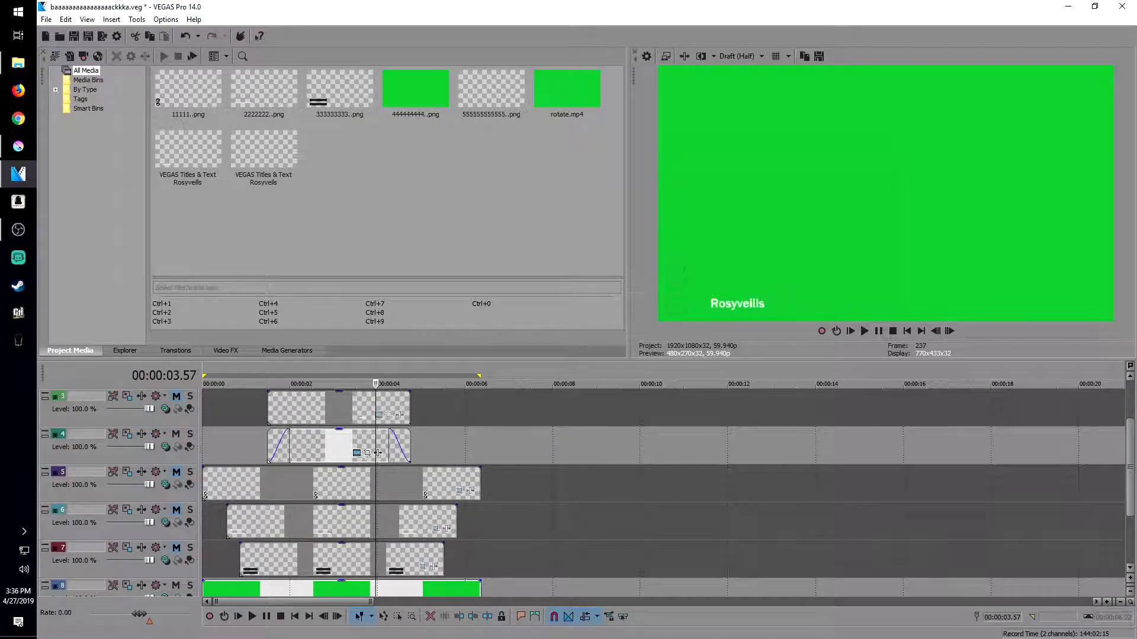
{"action": "left_click", "coordinate": [176, 434]}
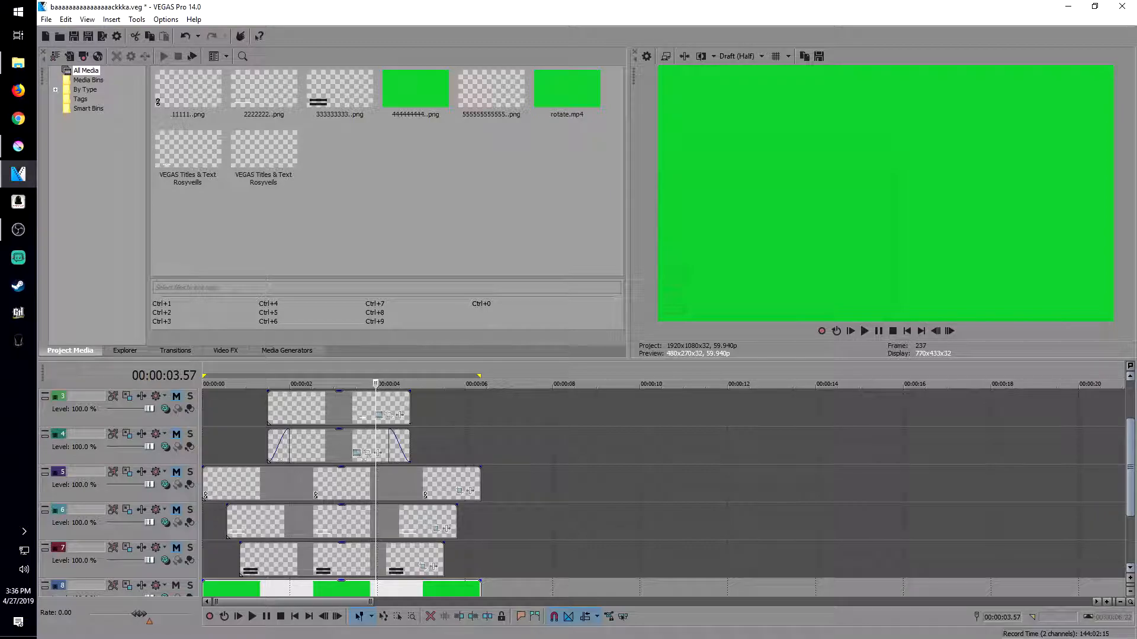
Restore the default Pan/Crop framing of the second rotate clip on track 1 at 00:00:03.42 and close its settings.
{"action": "scroll", "coordinate": [363, 473], "scroll_direction": "up", "scroll_amount": 2}
{"action": "left_click", "coordinate": [363, 408]}
{"action": "right_click", "coordinate": [363, 408]}
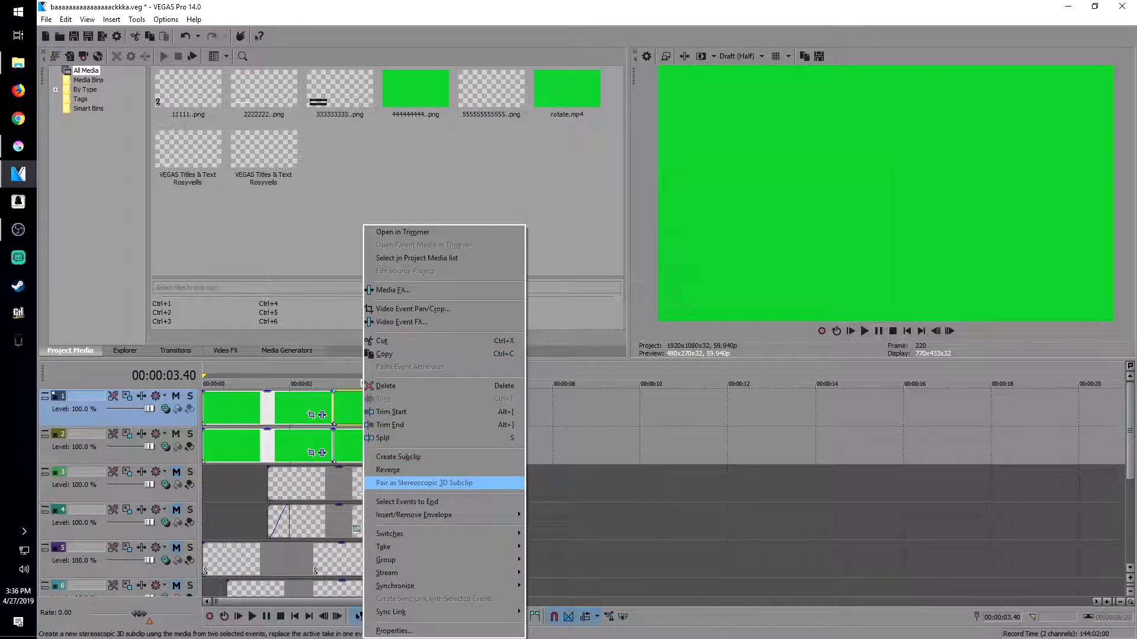
{"action": "left_click", "coordinate": [338, 408]}
{"action": "left_click", "coordinate": [364, 408]}
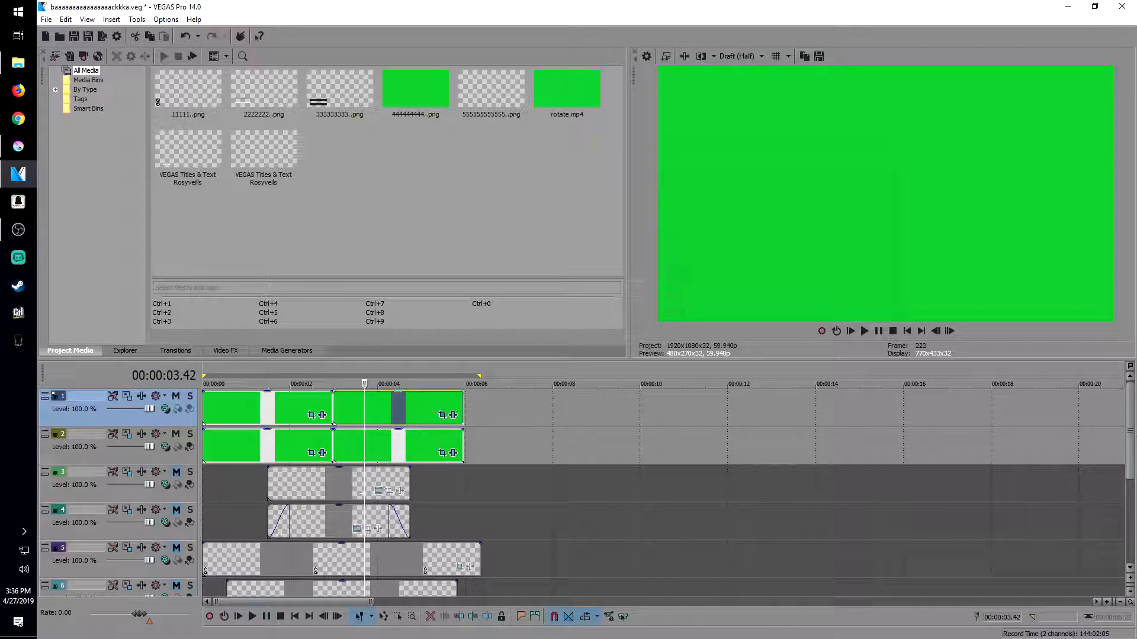
{"action": "left_click", "coordinate": [442, 415]}
{"action": "right_click", "coordinate": [396, 336]}
{"action": "left_click", "coordinate": [417, 344]}
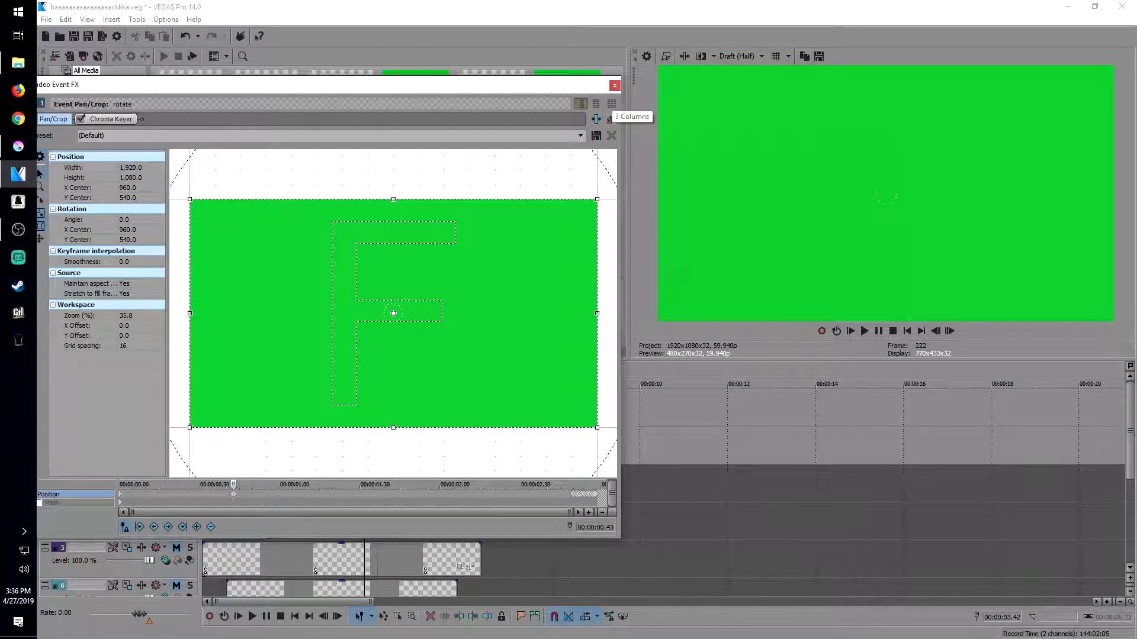
{"action": "left_click", "coordinate": [614, 85]}
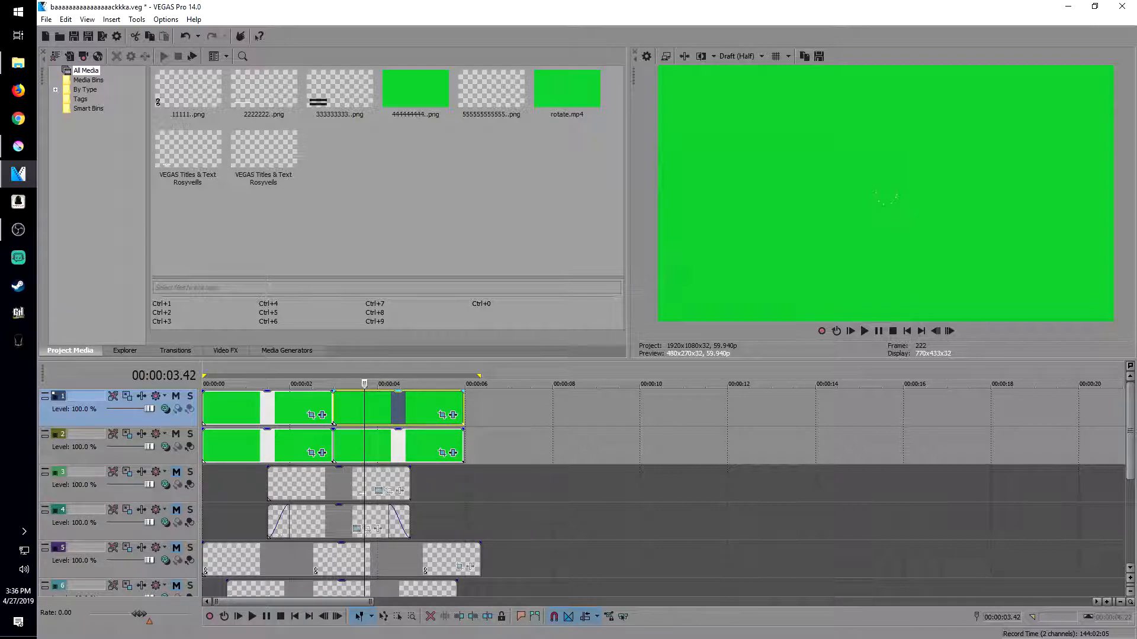
Switch to File Explorer, play the rotate video from the Desktop 2 folder, and close the player.
{"action": "left_click", "coordinate": [18, 62]}
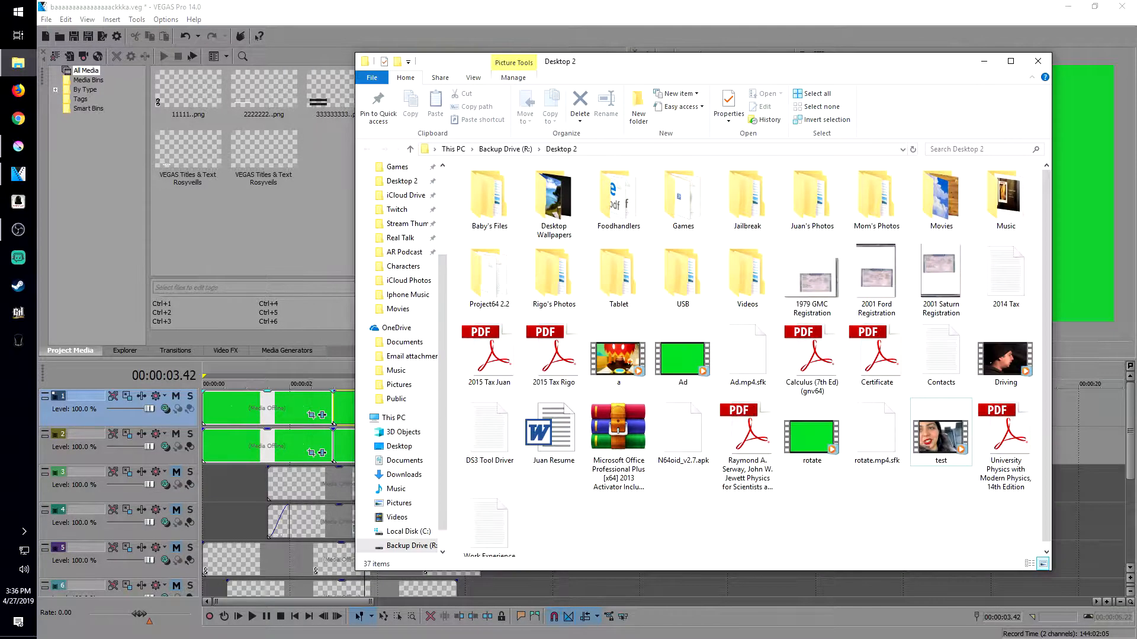
{"action": "left_click", "coordinate": [811, 437]}
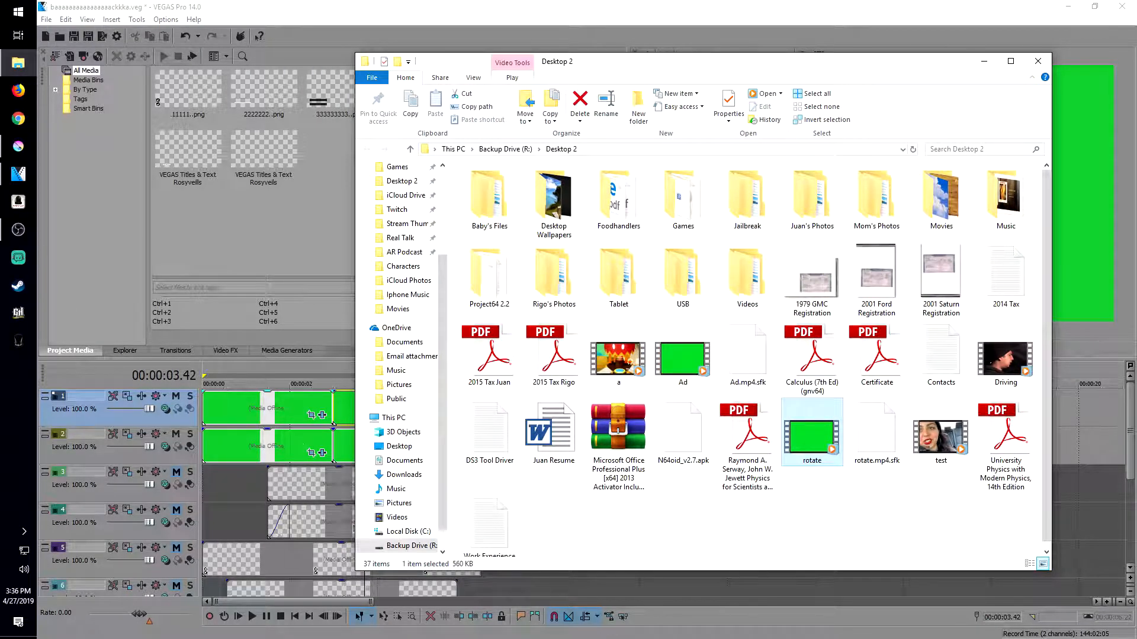
{"action": "double_click", "coordinate": [811, 437]}
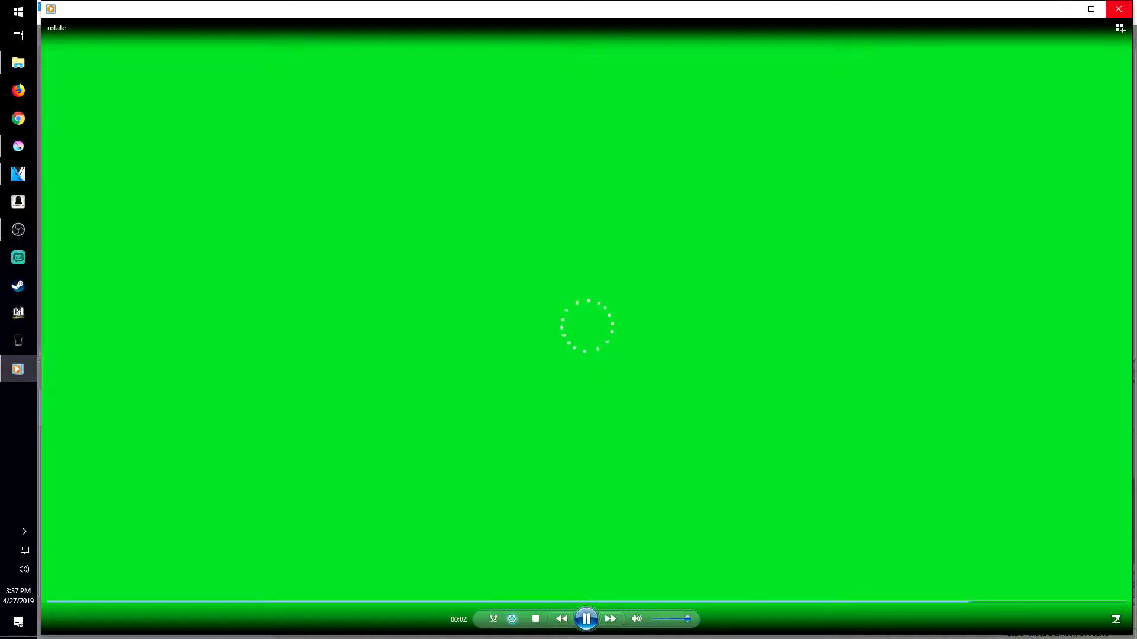
{"action": "left_click", "coordinate": [1117, 9]}
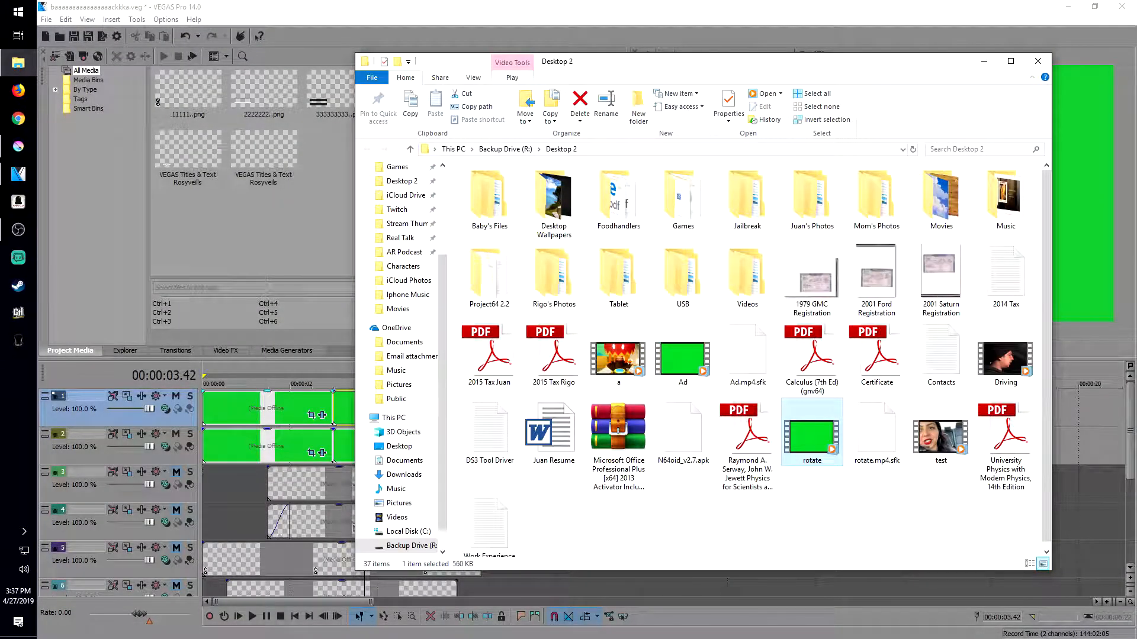
In VEGAS Pro, move the second track 1 rotate clip's Pan/Crop frame at 00:00:04.19 to about X center 1,855.2 and Y center 52.9.
{"action": "left_click", "coordinate": [296, 408]}
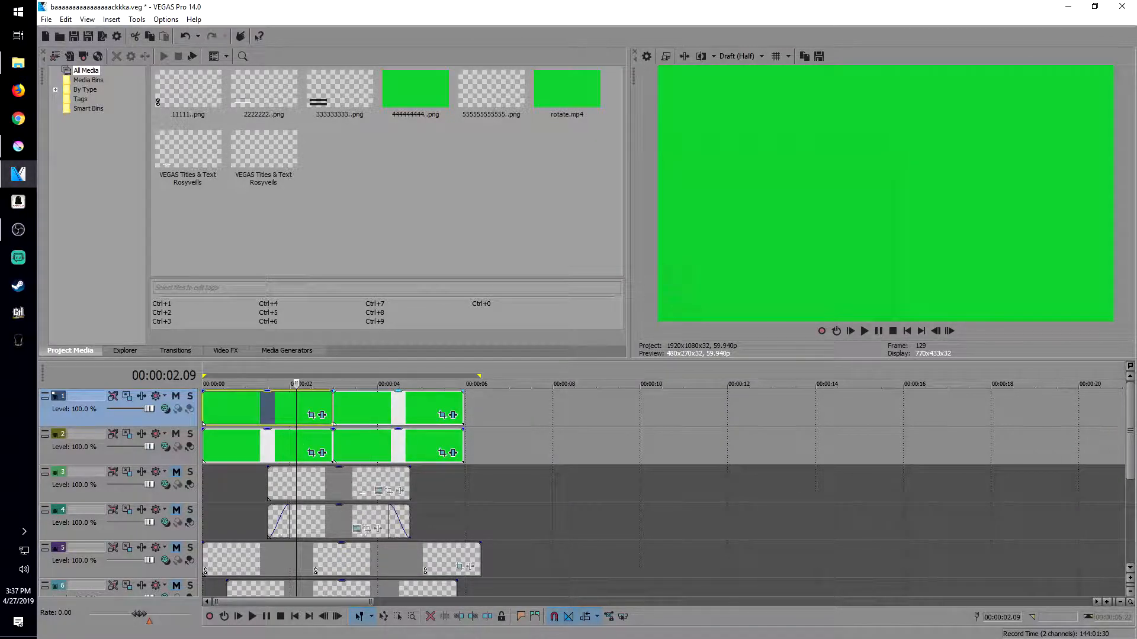
{"action": "left_click", "coordinate": [392, 409]}
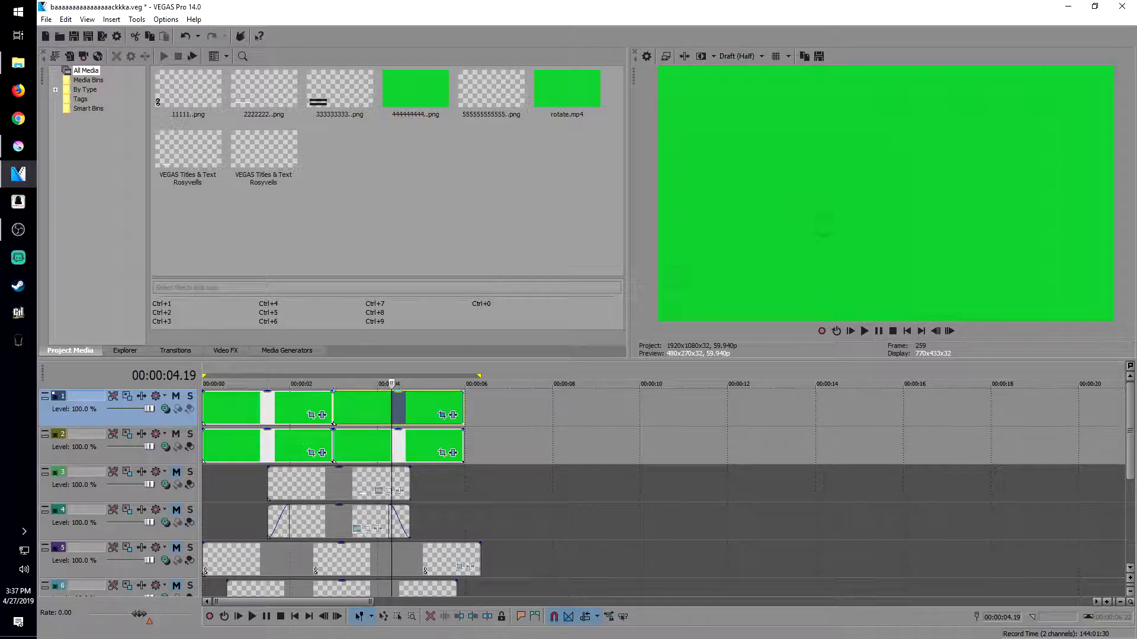
{"action": "left_click", "coordinate": [442, 415]}
{"action": "left_click_drag", "start_coordinate": [438, 296], "coordinate": [583, 210]}
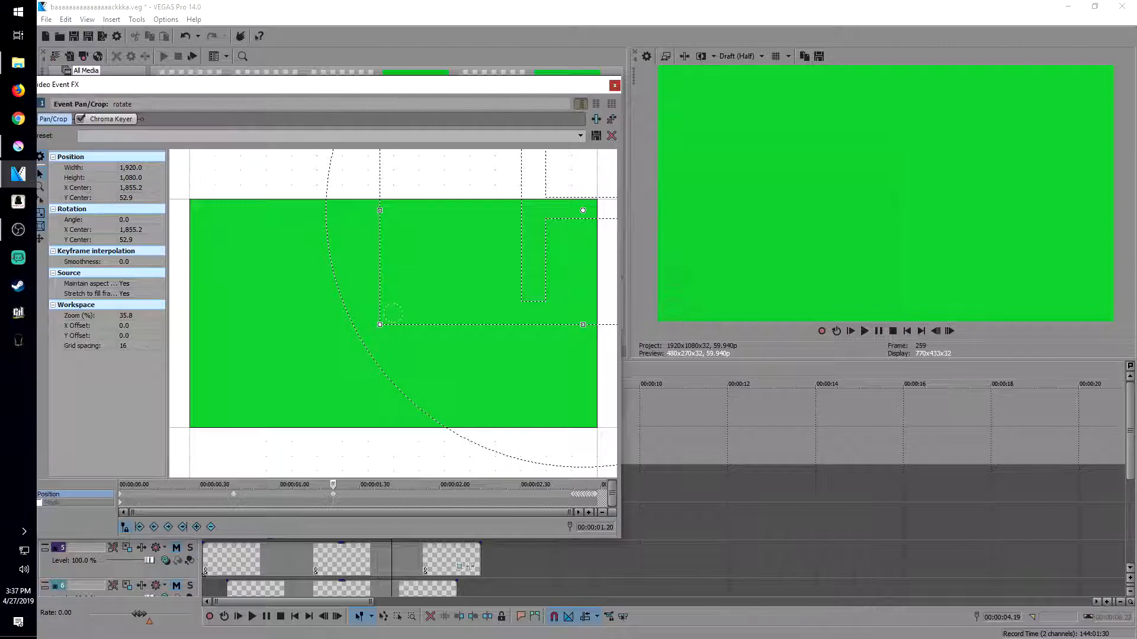
Close the banner project without saving its changes and open the capri video project from the desktop.
{"action": "left_click", "coordinate": [614, 85]}
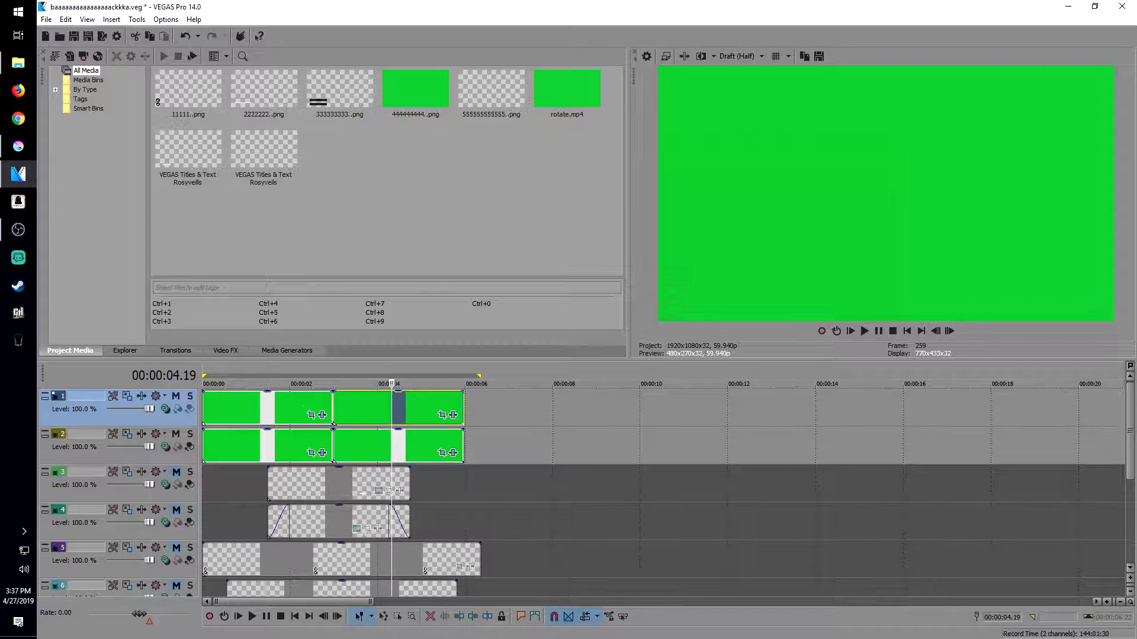
{"action": "left_click", "coordinate": [1121, 6]}
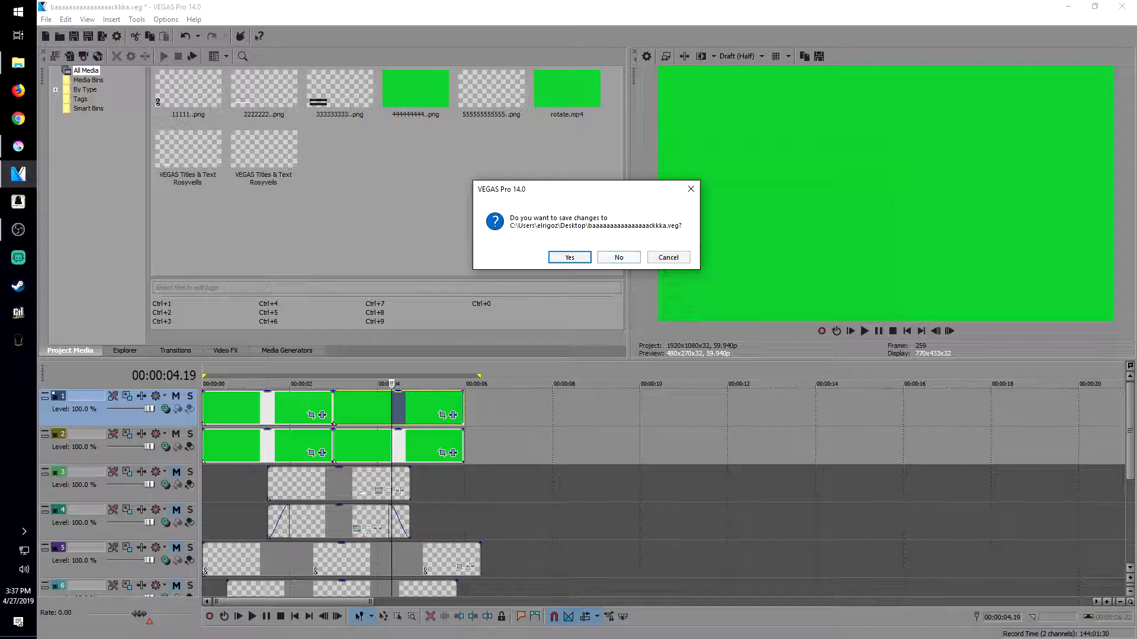
{"action": "left_click", "coordinate": [619, 257]}
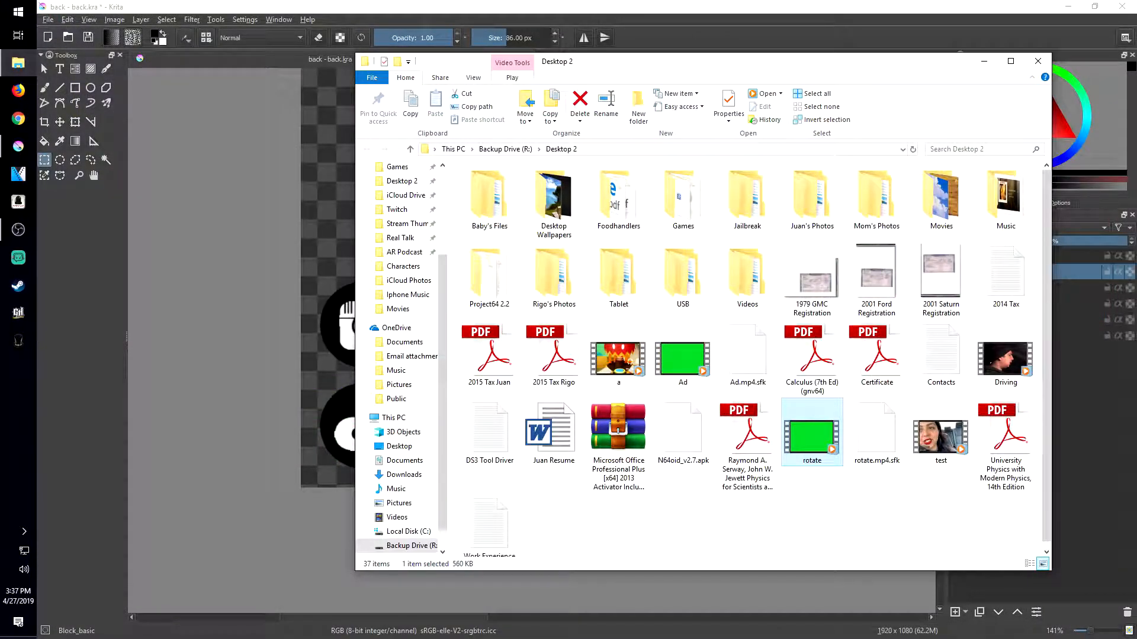
{"action": "key", "text": "super+d"}
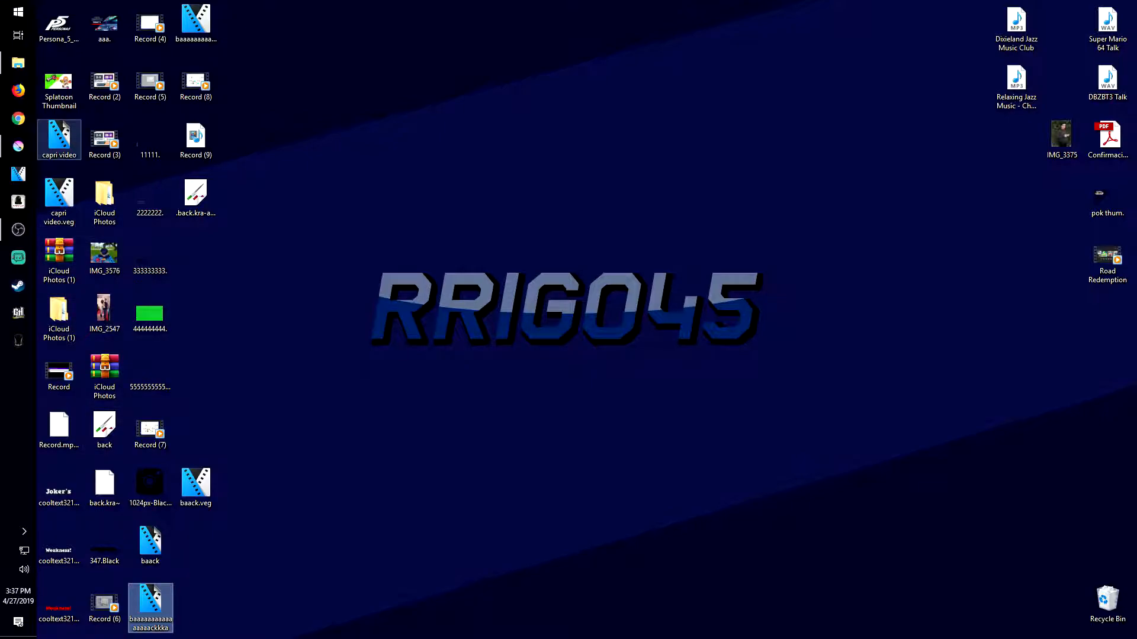
{"action": "double_click", "coordinate": [59, 139]}
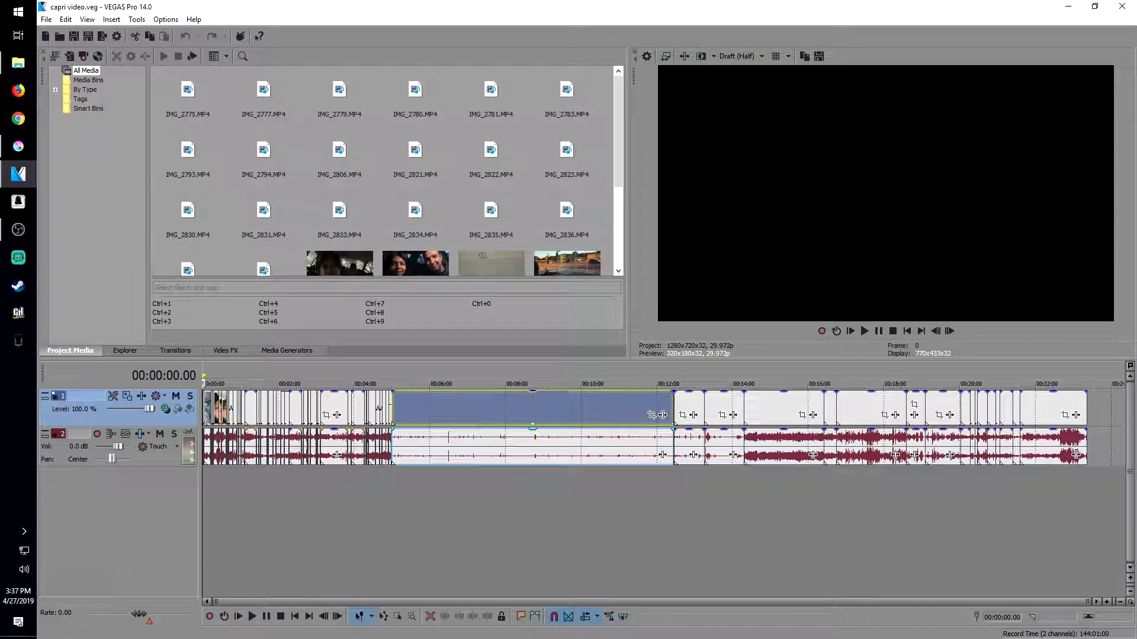
Delete every timeline event except the second clip and its audio, and move that clip to the start of the timeline.
{"action": "scroll", "coordinate": [664, 424], "scroll_direction": "up", "scroll_amount": 1}
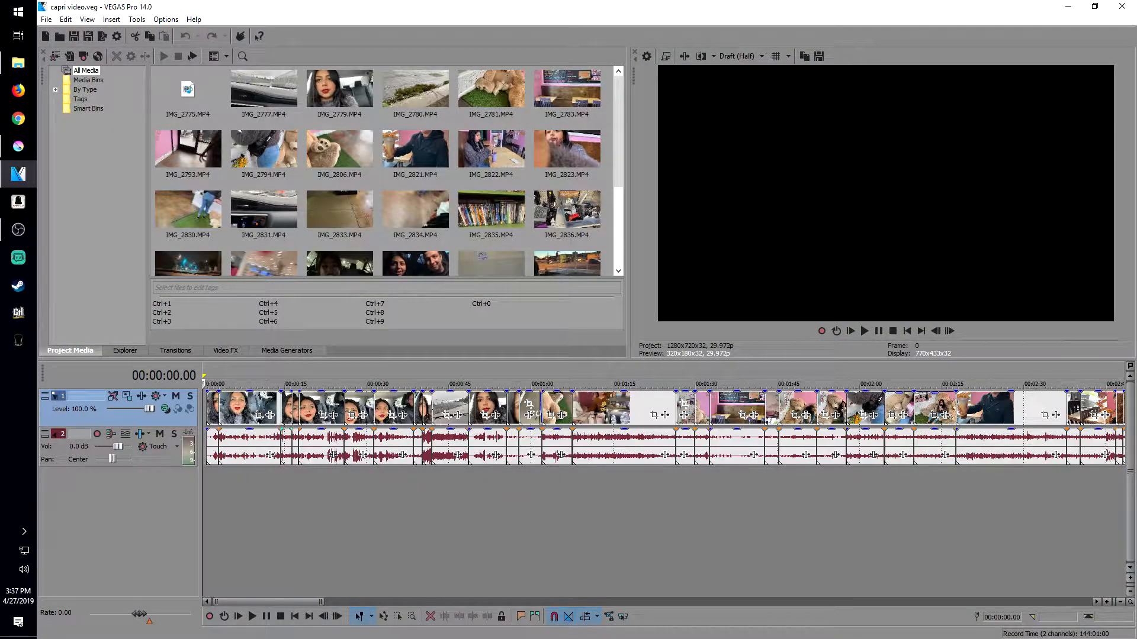
{"action": "left_click", "coordinate": [227, 409]}
{"action": "scroll", "coordinate": [226, 408], "scroll_direction": "up", "scroll_amount": 2}
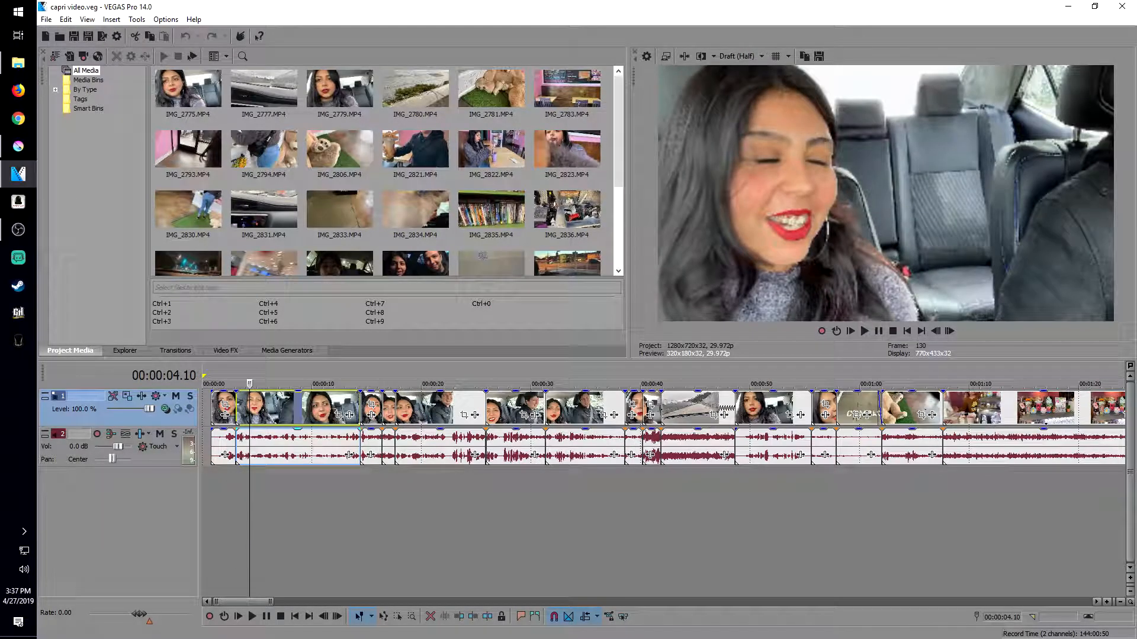
{"action": "key", "text": "ctrl+a"}
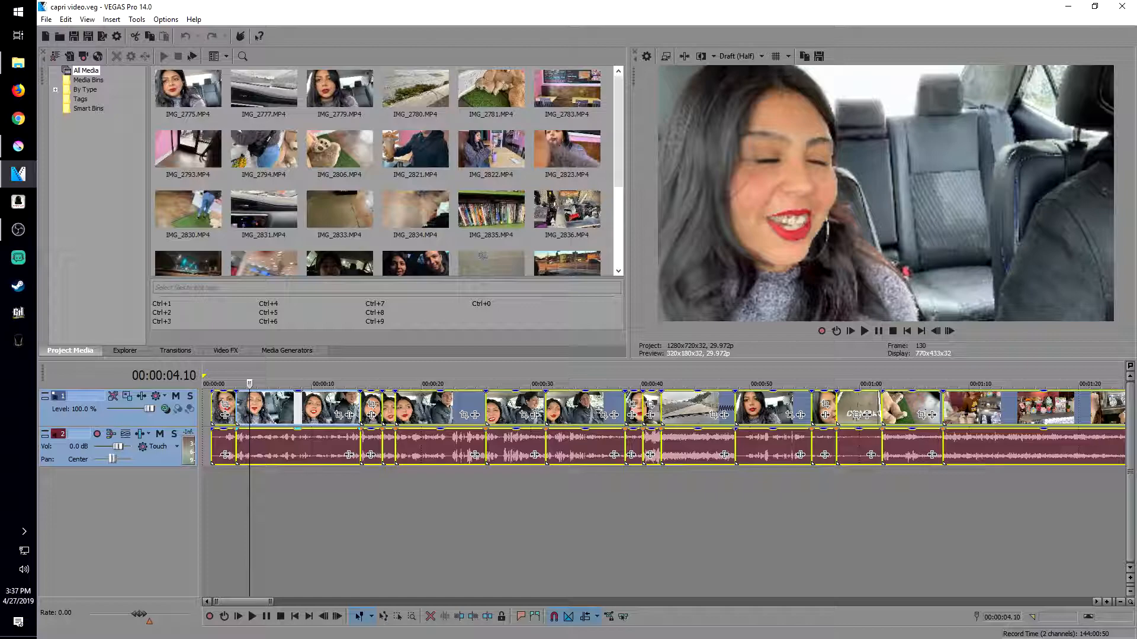
{"action": "left_click", "coordinate": [284, 447], "text": "ctrl"}
{"action": "key", "text": "Delete"}
{"action": "left_click_drag", "start_coordinate": [266, 408], "coordinate": [258, 409]}
Insert a new video track above the footage and add the Ad video from the Desktop 2 folder to it at 00:00:01.08.
{"action": "right_click", "coordinate": [342, 398]}
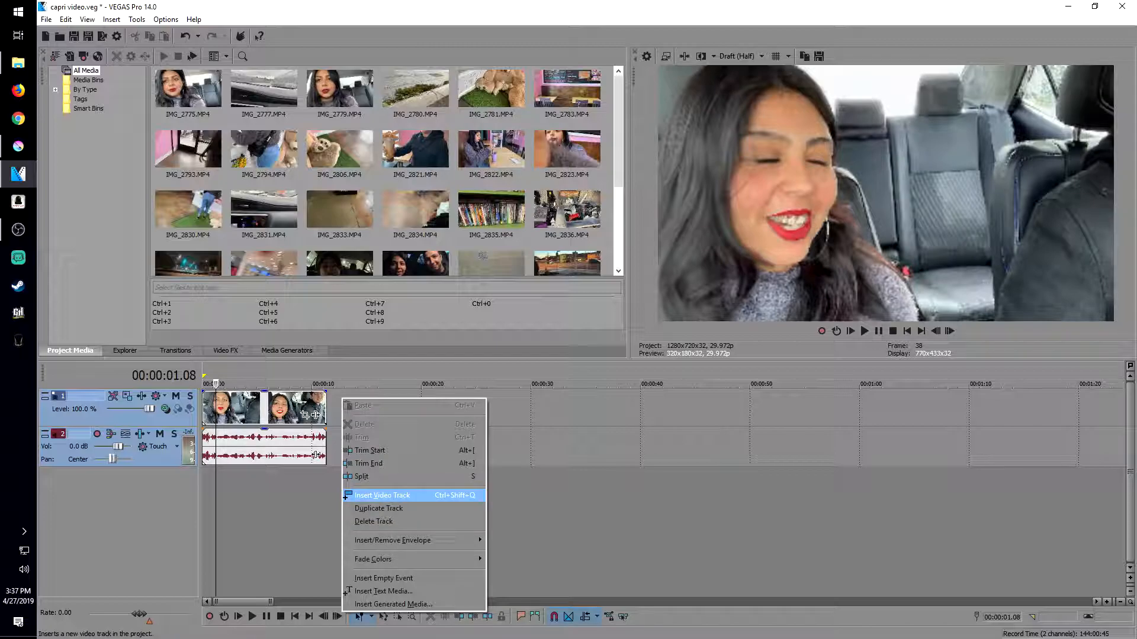
{"action": "left_click", "coordinate": [379, 496]}
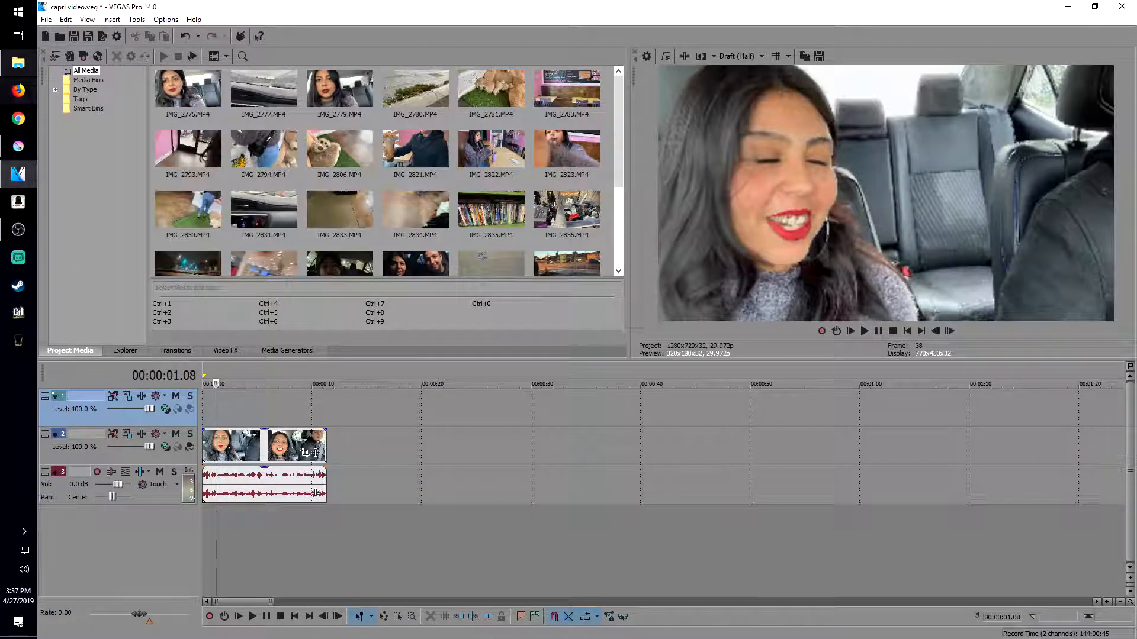
{"action": "left_click", "coordinate": [18, 62]}
{"action": "left_click_drag", "start_coordinate": [683, 359], "coordinate": [229, 408]}
{"action": "left_click", "coordinate": [228, 408]}
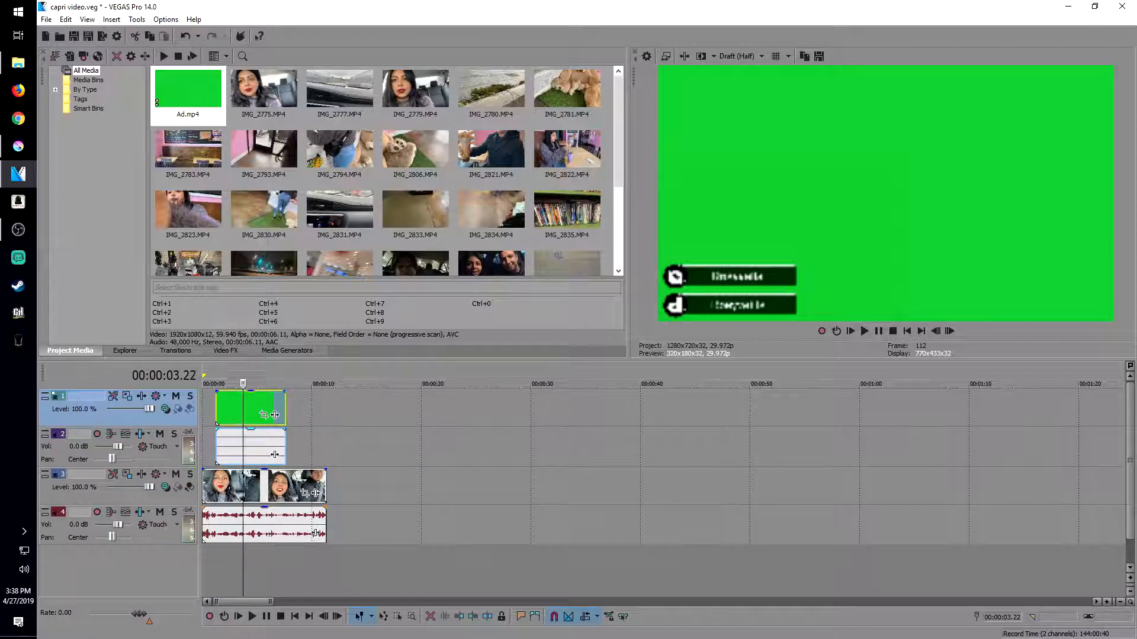
Separate the Ad clip's audio from its video, delete the audio event, and remove its empty audio track.
{"action": "left_click", "coordinate": [274, 454]}
{"action": "left_click", "coordinate": [226, 408]}
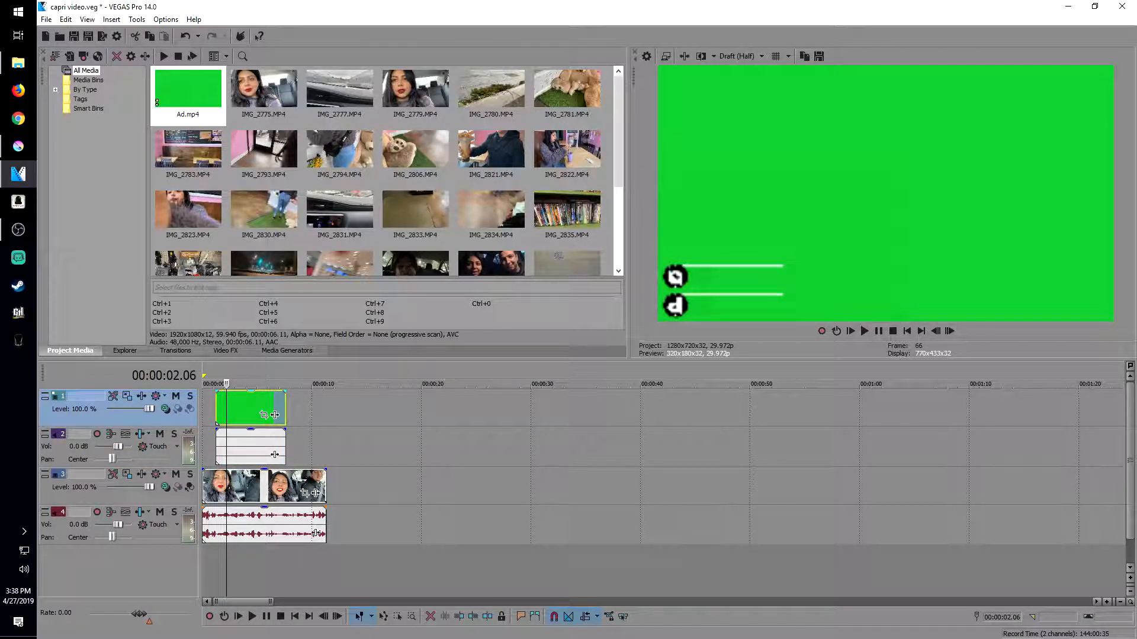
{"action": "left_click_drag", "start_coordinate": [274, 454], "coordinate": [284, 454]}
{"action": "right_click", "coordinate": [242, 450]}
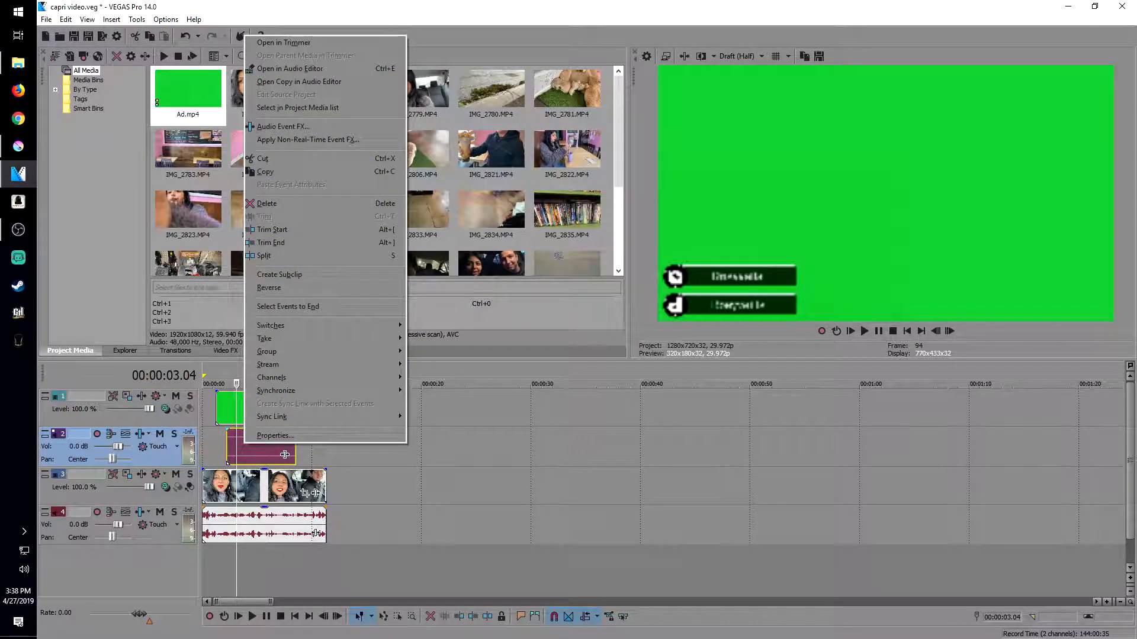
{"action": "left_click", "coordinate": [267, 204]}
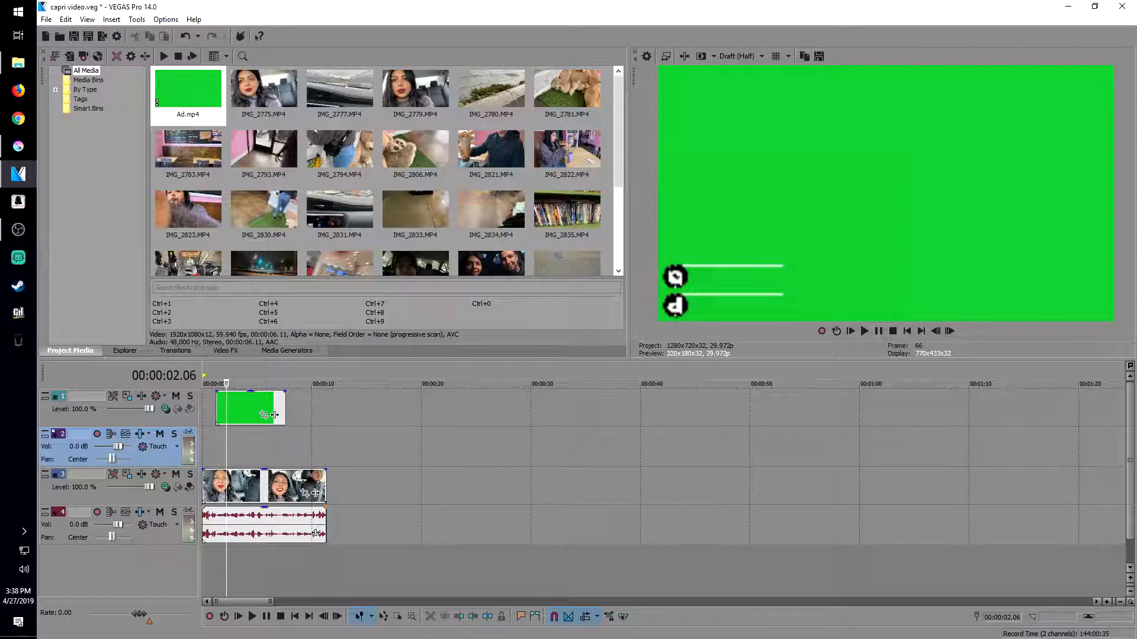
{"action": "right_click", "coordinate": [173, 456]}
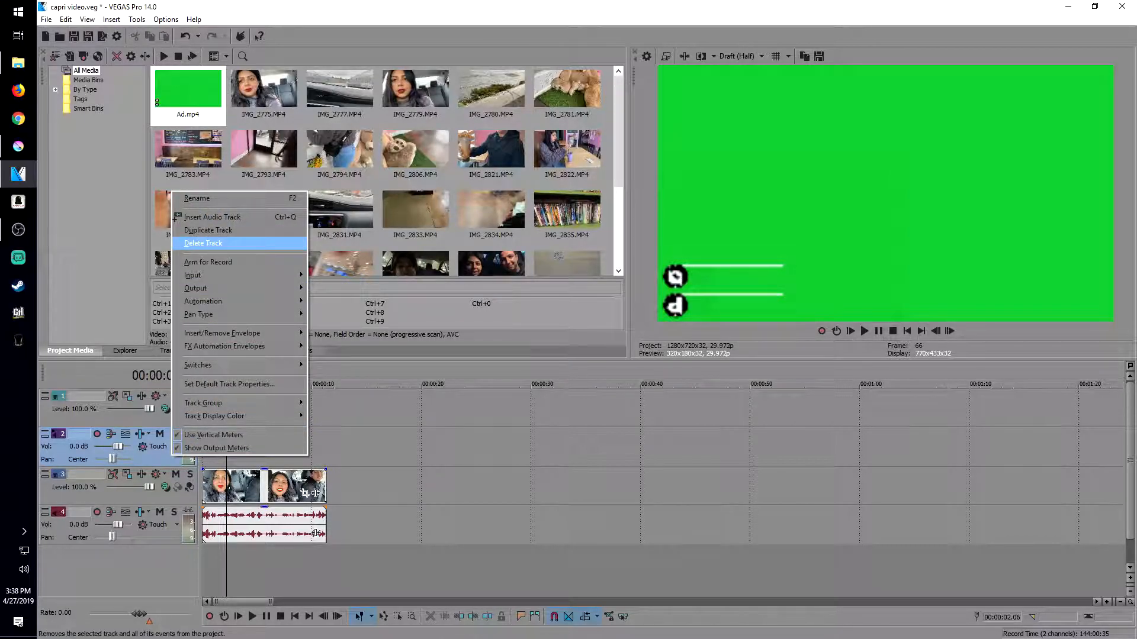
{"action": "left_click", "coordinate": [203, 243]}
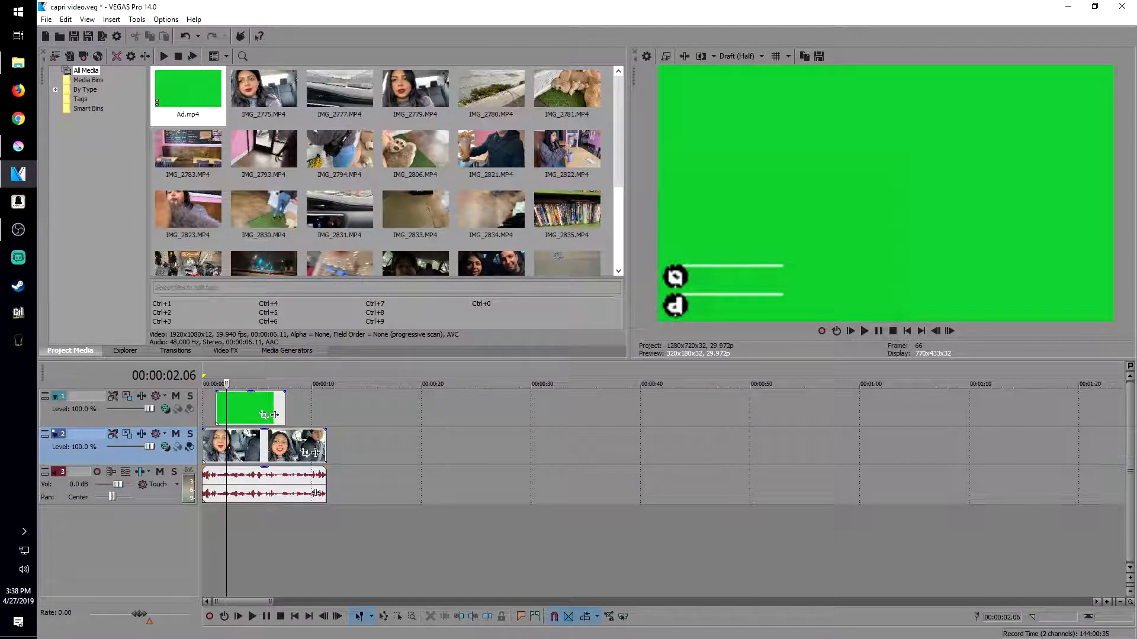
Position the Ad clip on track 1 to start at 00:00:01.08 and play the project from the beginning.
{"action": "left_click_drag", "start_coordinate": [274, 414], "coordinate": [261, 414]}
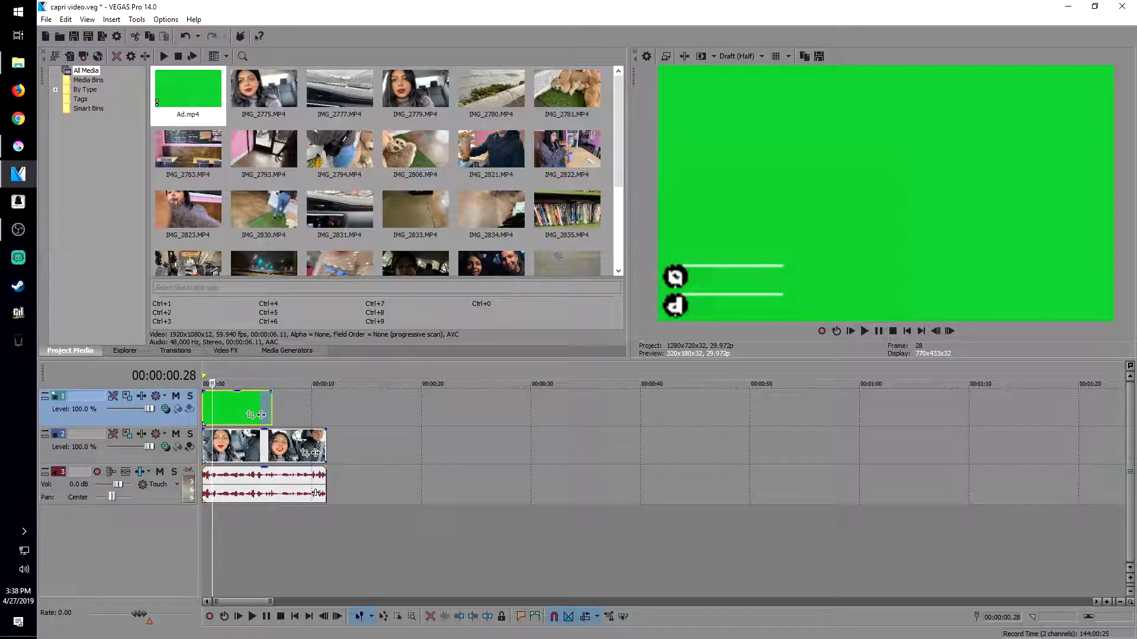
{"action": "left_click", "coordinate": [907, 331]}
{"action": "scroll", "coordinate": [388, 447], "scroll_direction": "up", "scroll_amount": 3}
{"action": "left_click_drag", "start_coordinate": [400, 415], "coordinate": [442, 414]}
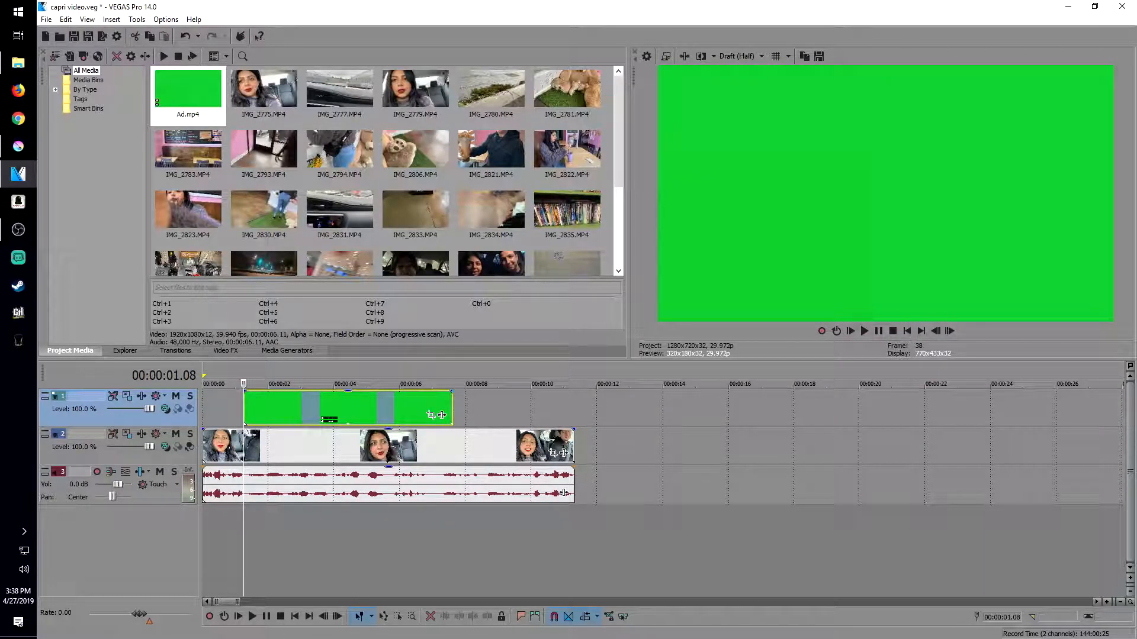
{"action": "key", "text": "Home"}
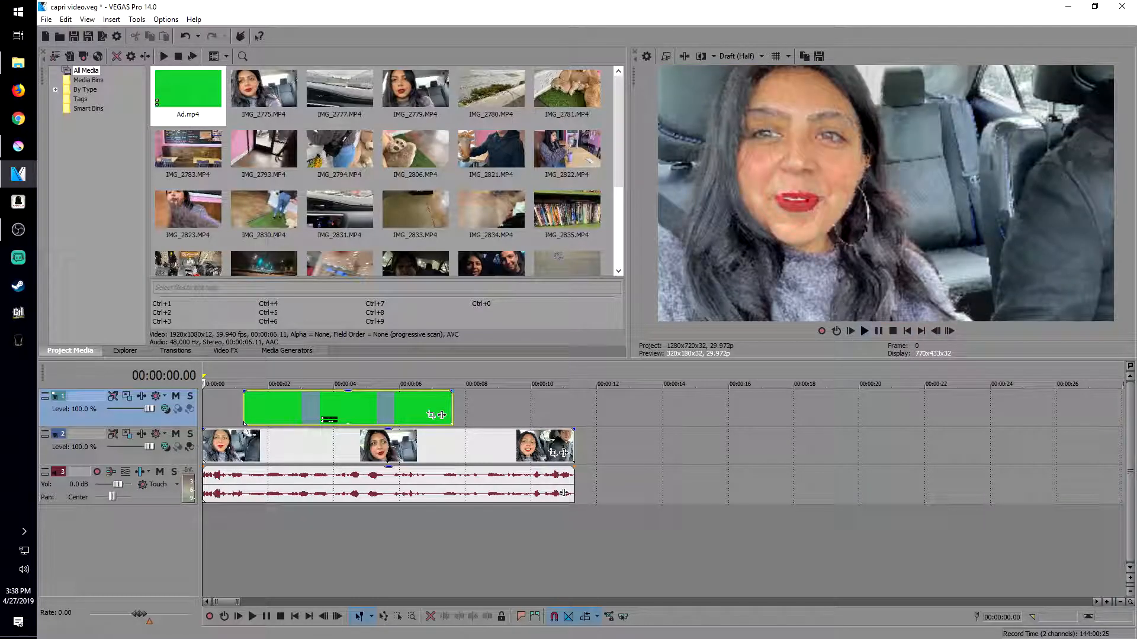
{"action": "left_click", "coordinate": [877, 331]}
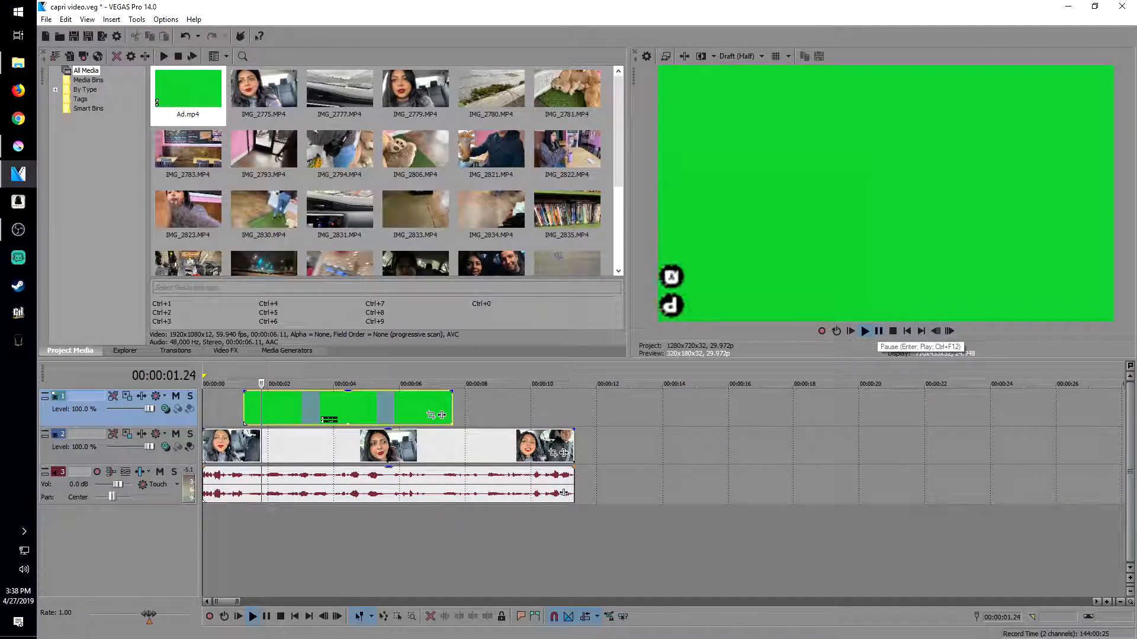
{"action": "left_click", "coordinate": [878, 331]}
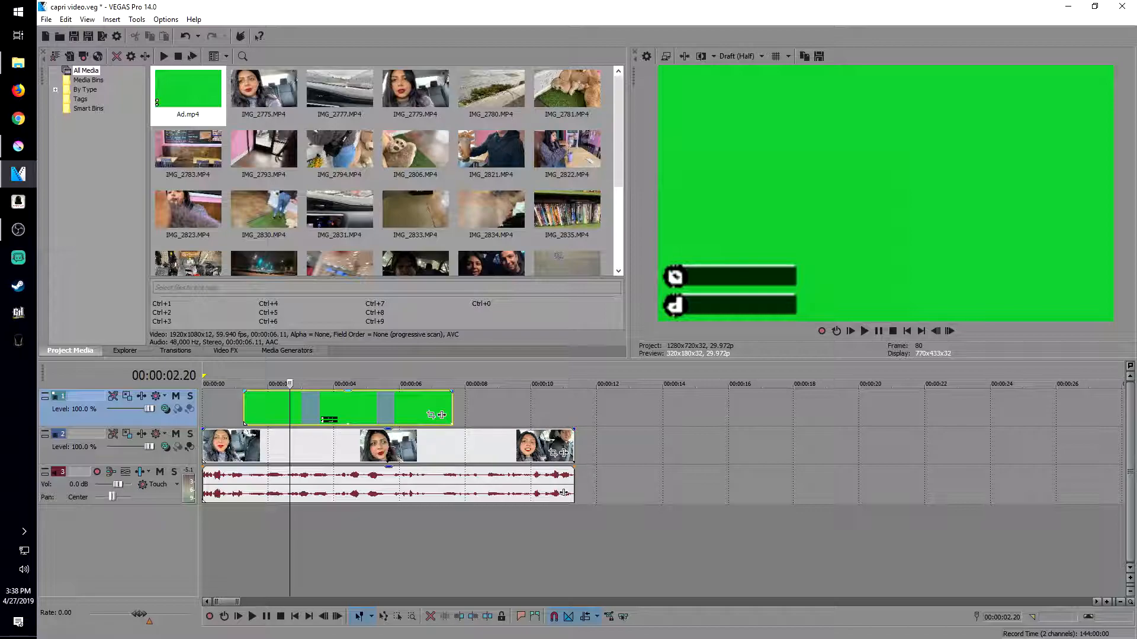
Add the VEGAS Chroma Keyer effect to the Ad clip on track 1.
{"action": "left_click", "coordinate": [260, 408]}
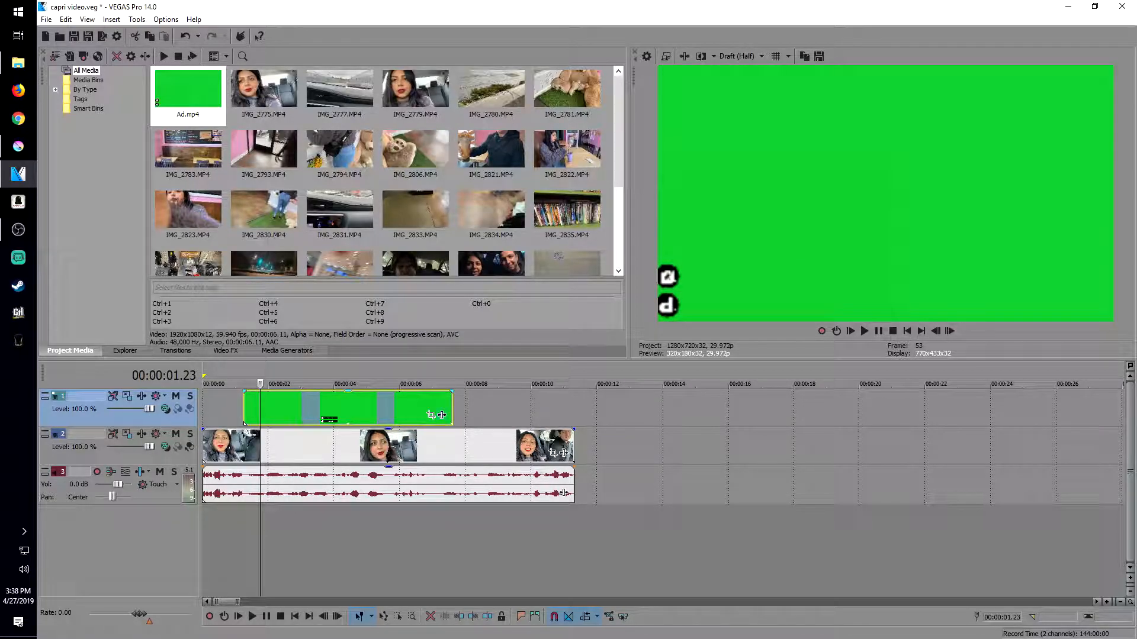
{"action": "left_click", "coordinate": [441, 414]}
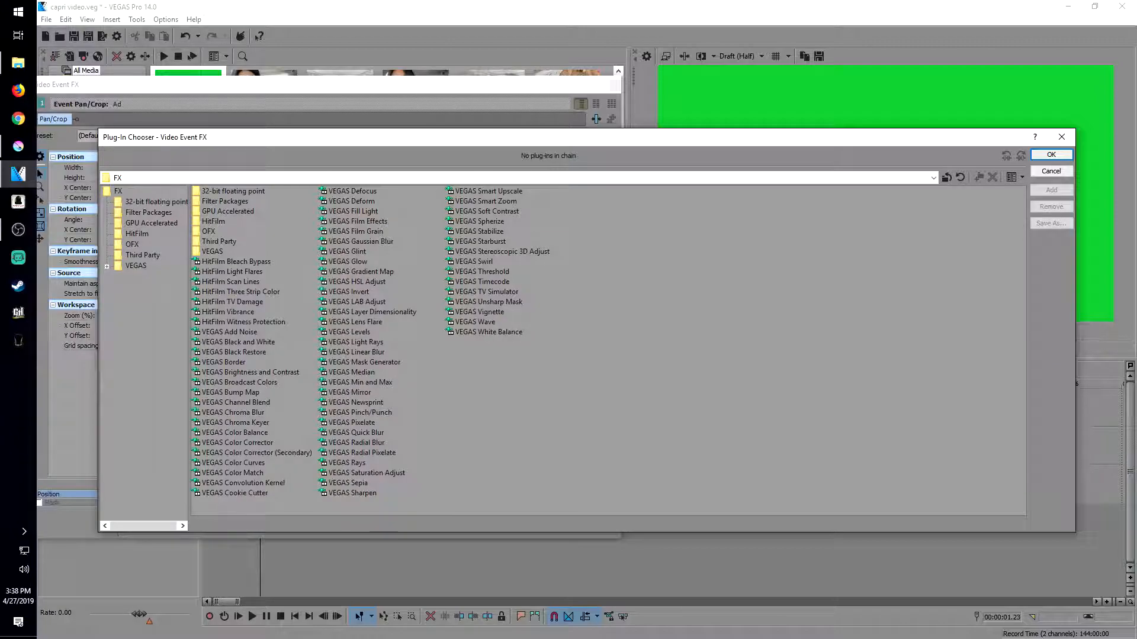
{"action": "double_click", "coordinate": [235, 422]}
{"action": "left_click", "coordinate": [1051, 155]}
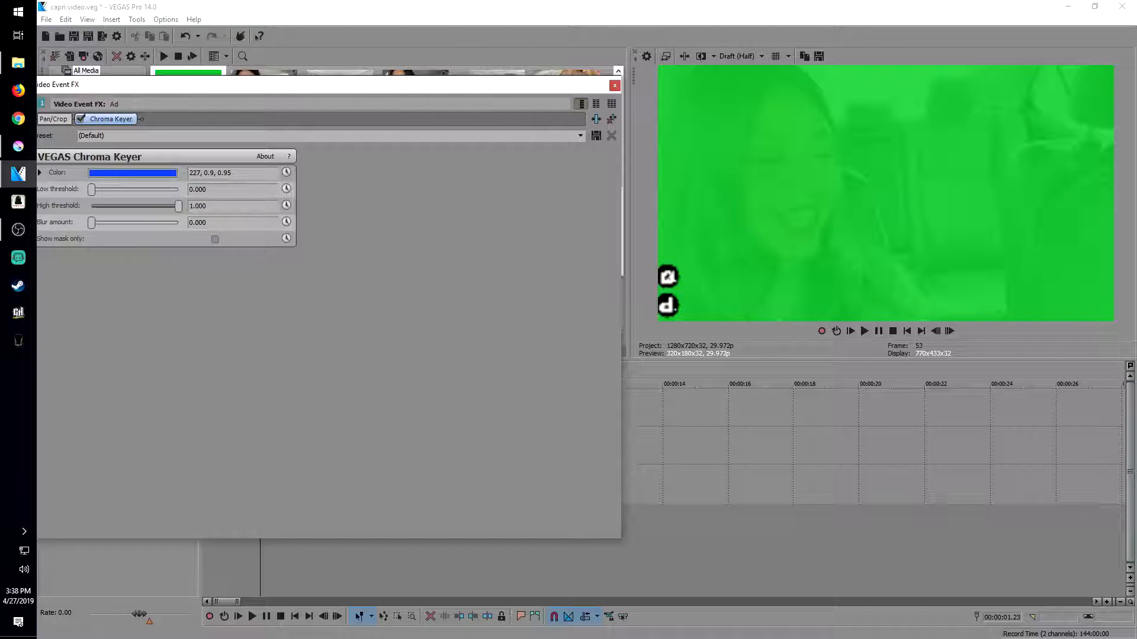
Mute track 2, set the playhead to 00:00:01.19, and move the Chroma Keyer settings clear of the video preview.
{"action": "left_click", "coordinate": [906, 331]}
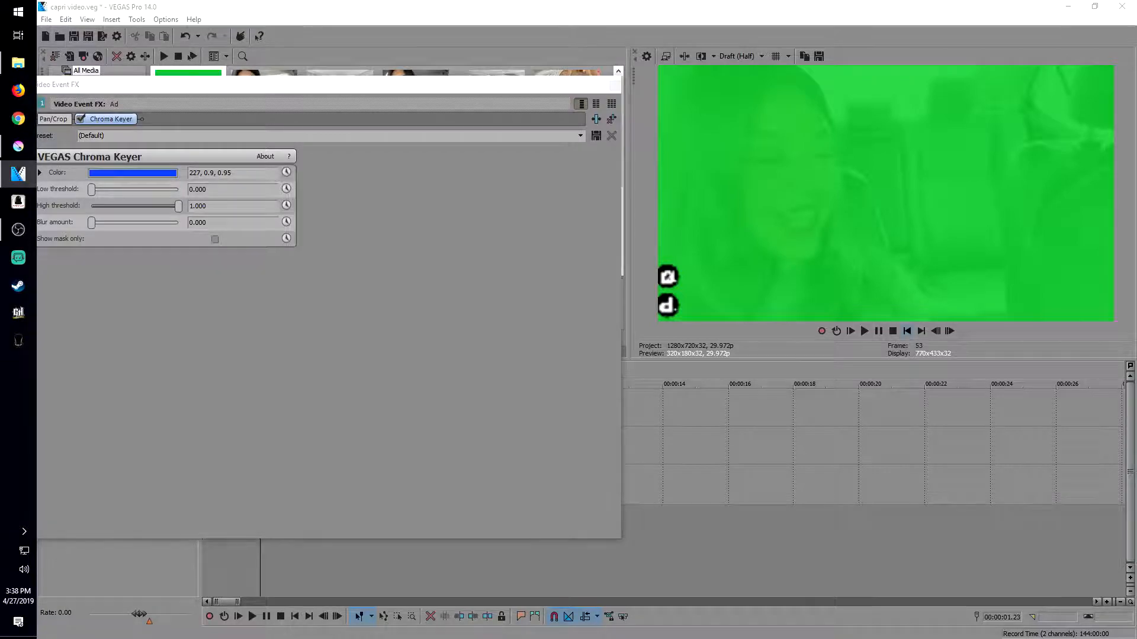
{"action": "left_click_drag", "start_coordinate": [405, 90], "coordinate": [725, 260]}
{"action": "left_click", "coordinate": [256, 533]}
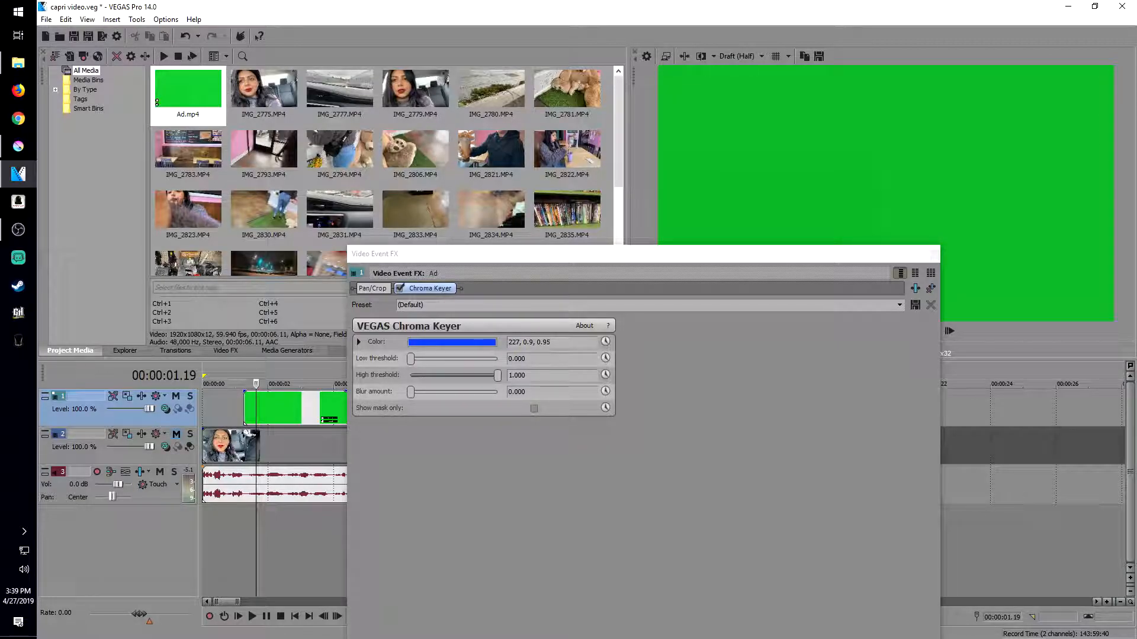
{"action": "left_click_drag", "start_coordinate": [562, 253], "coordinate": [278, 122]}
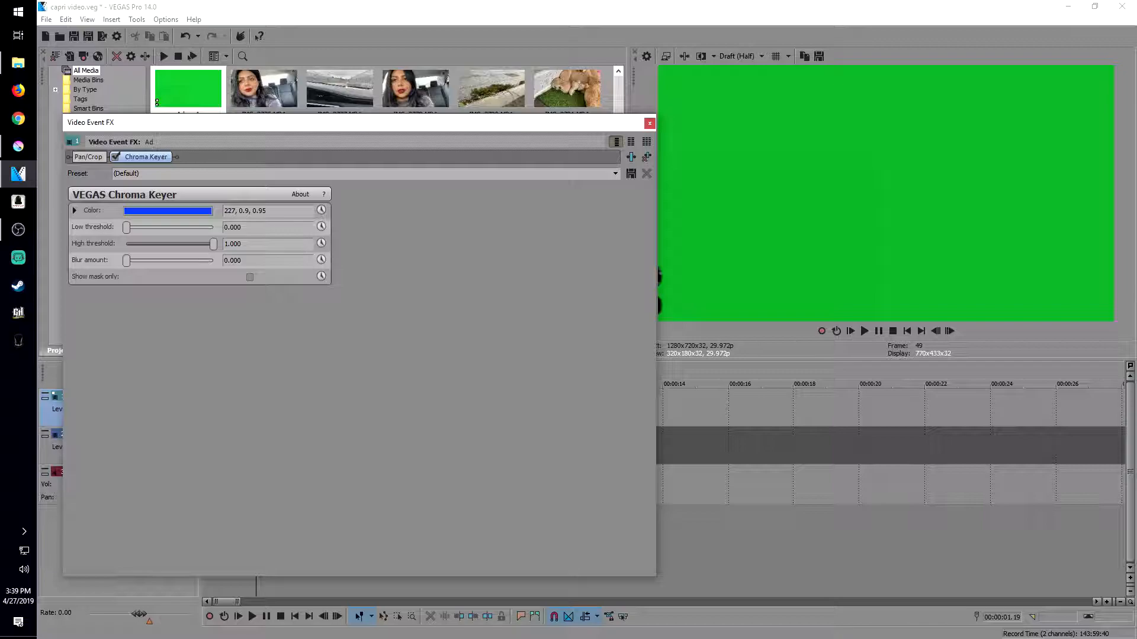
{"action": "left_click_drag", "start_coordinate": [432, 122], "coordinate": [412, 111]}
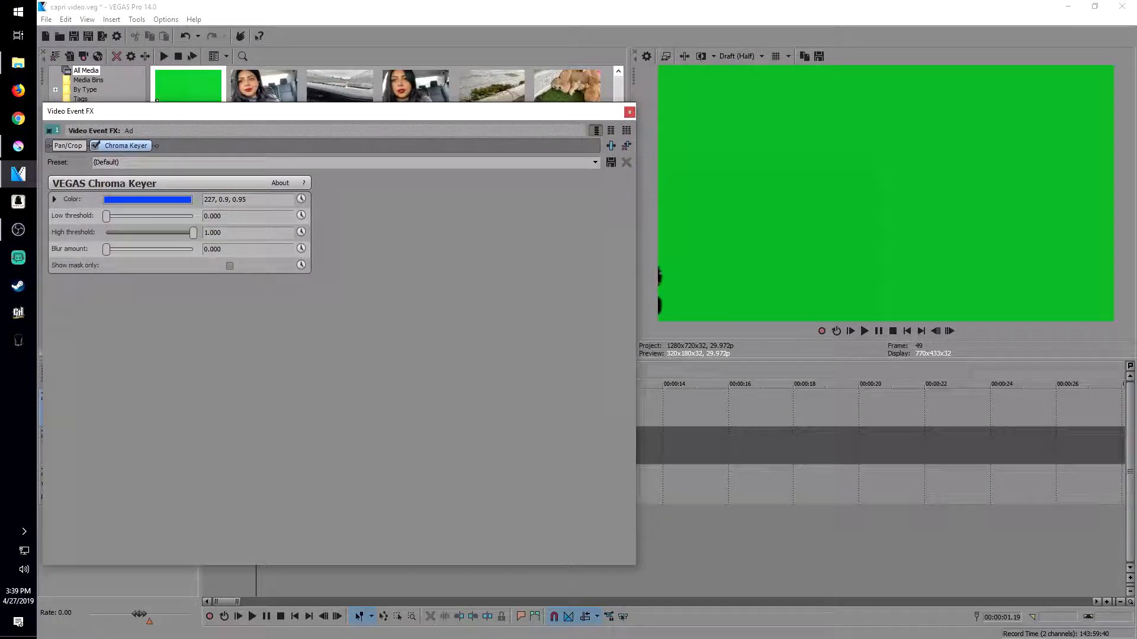
Sample the Ad clip's green background from the preview as the Chroma Keyer colour and close the effect settings.
{"action": "left_click", "coordinate": [147, 199]}
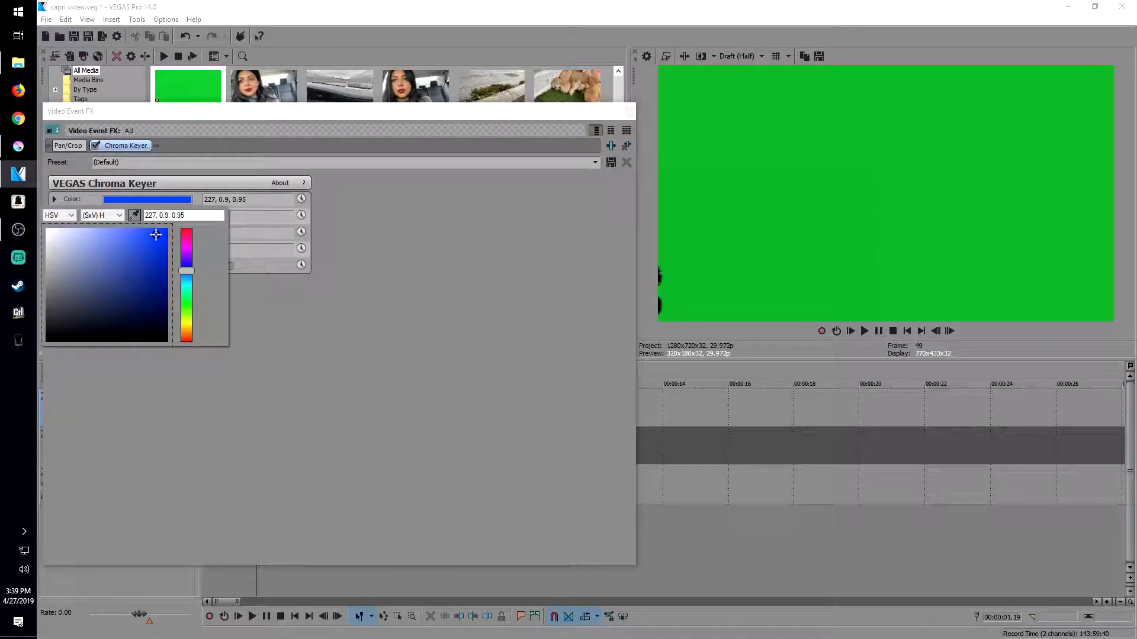
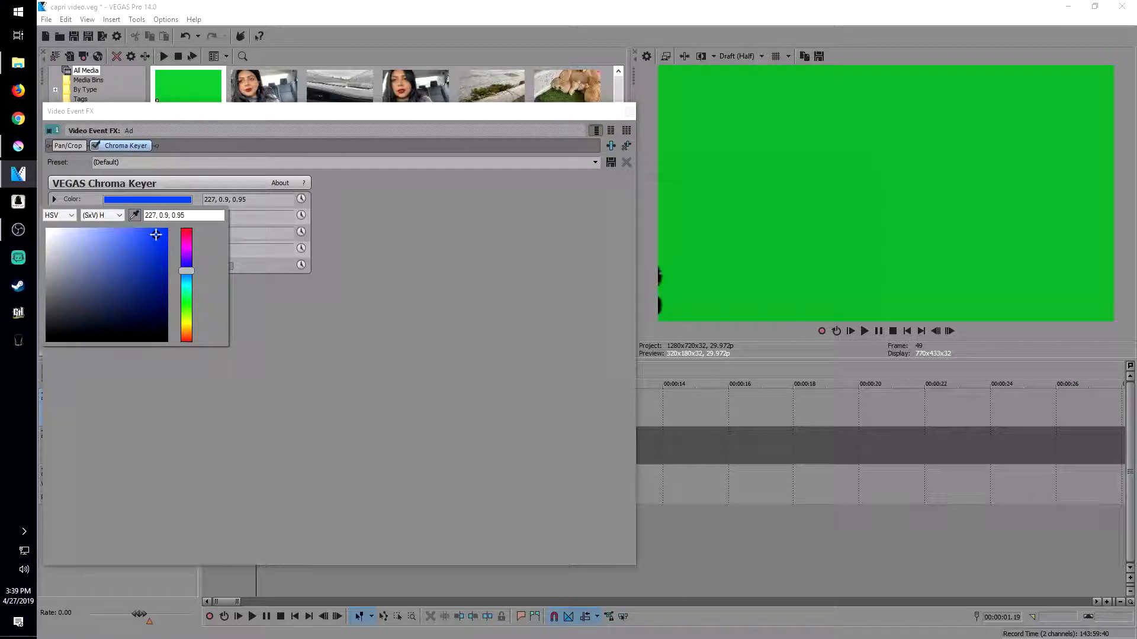
{"action": "left_click", "coordinate": [881, 183]}
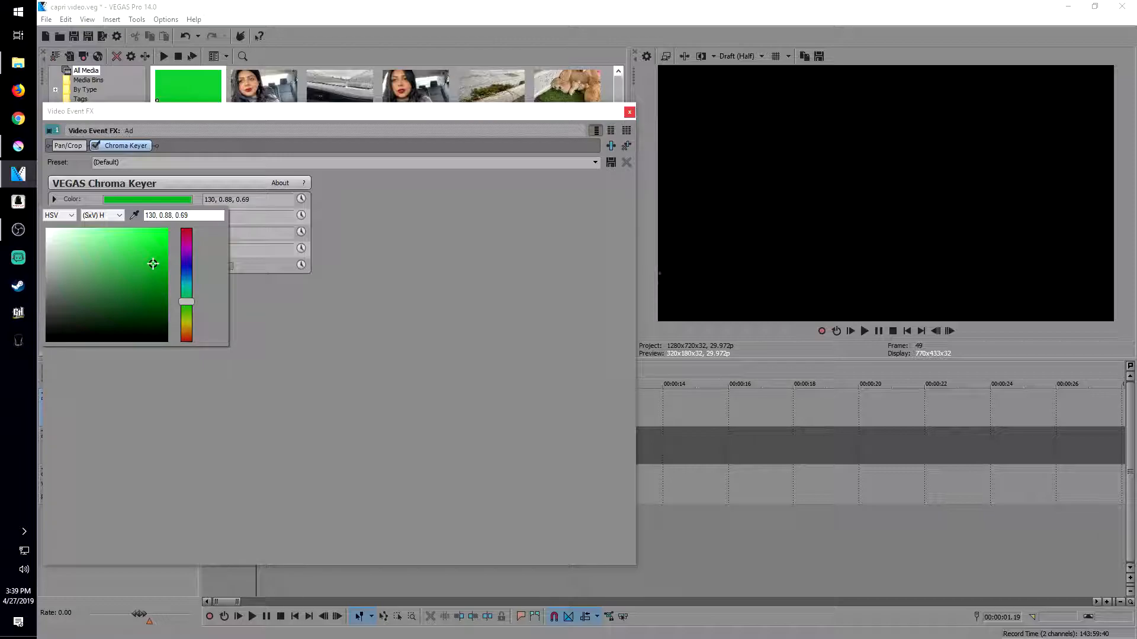
{"action": "key", "text": "alt+Tab"}
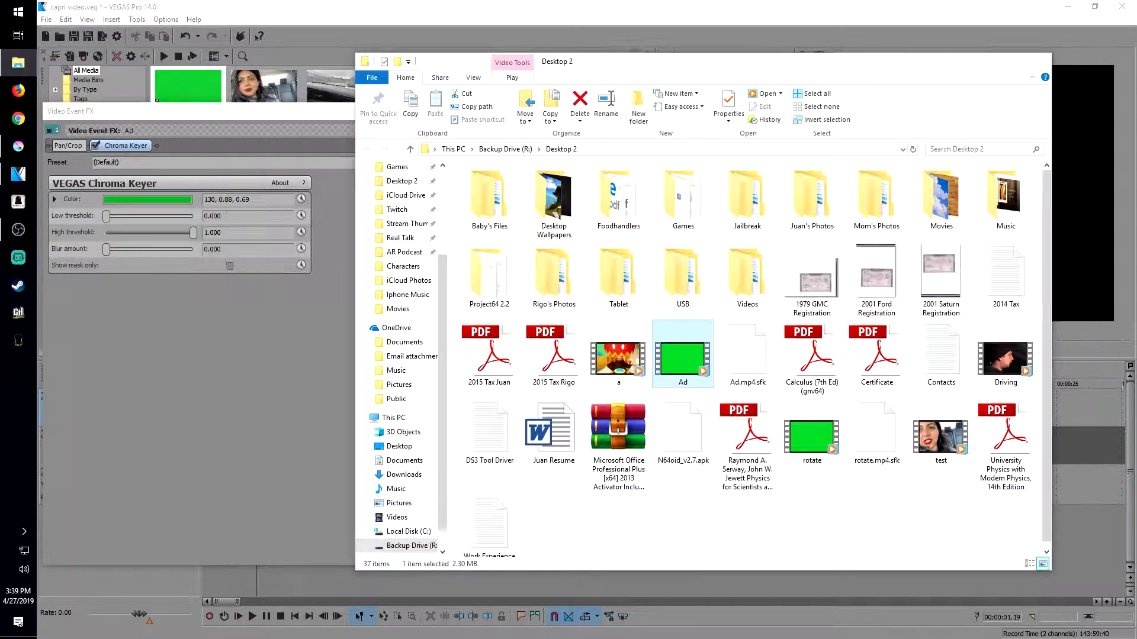
{"action": "left_click", "coordinate": [984, 62]}
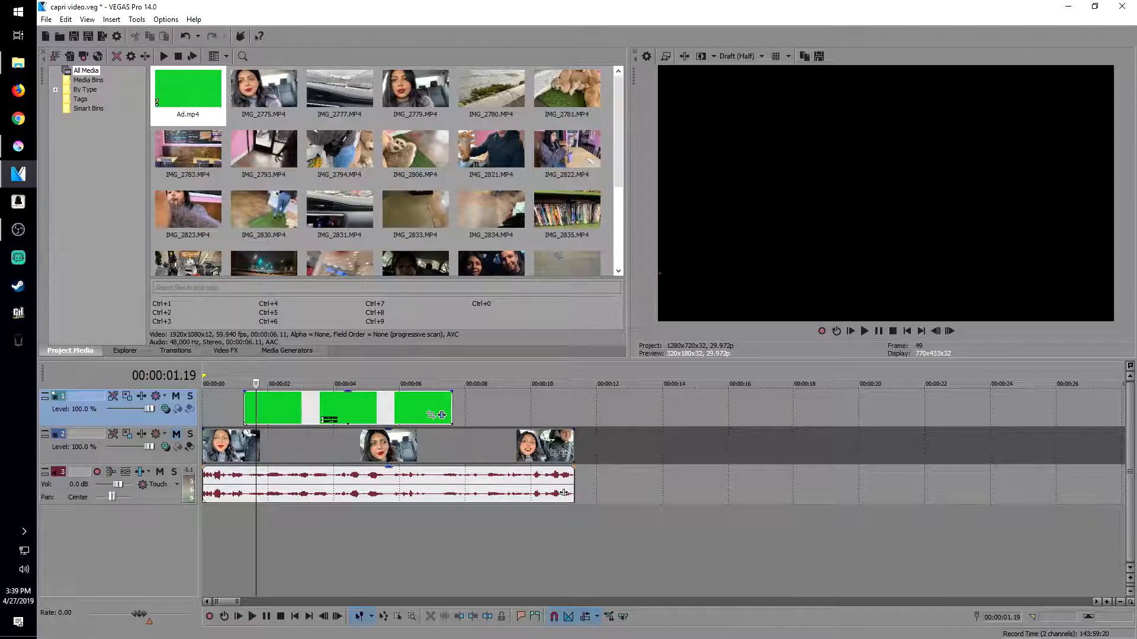
Play the keyed Ad clip from its start, unmute track 2, and check the banner over the footage at 00:00:05.09.
{"action": "left_click", "coordinate": [244, 408]}
{"action": "key", "text": "space"}
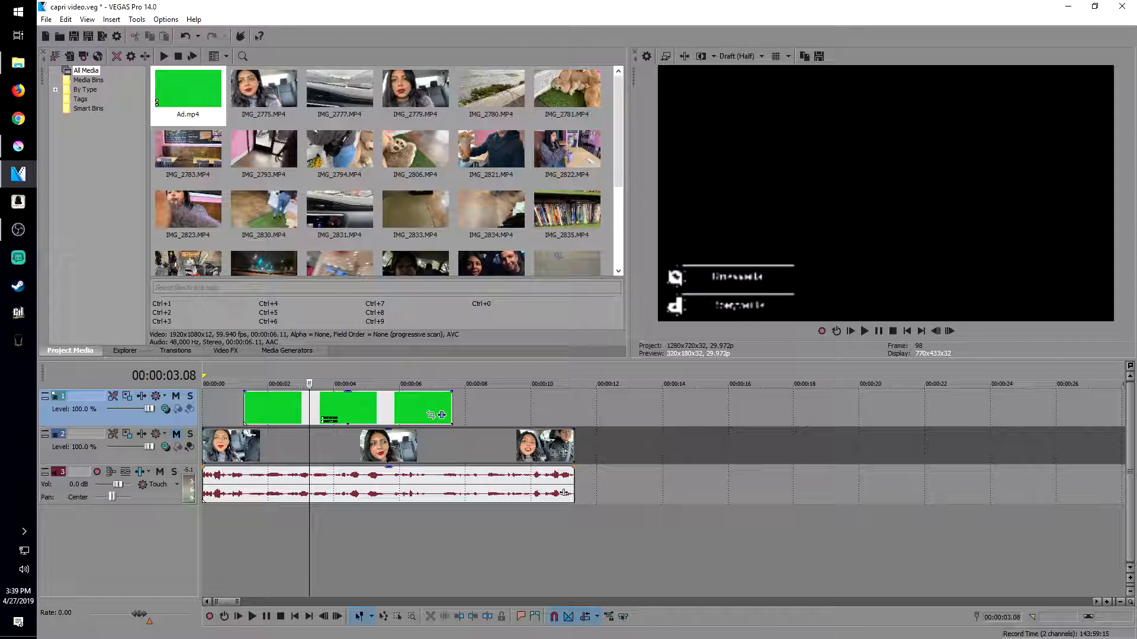
{"action": "left_click", "coordinate": [376, 545]}
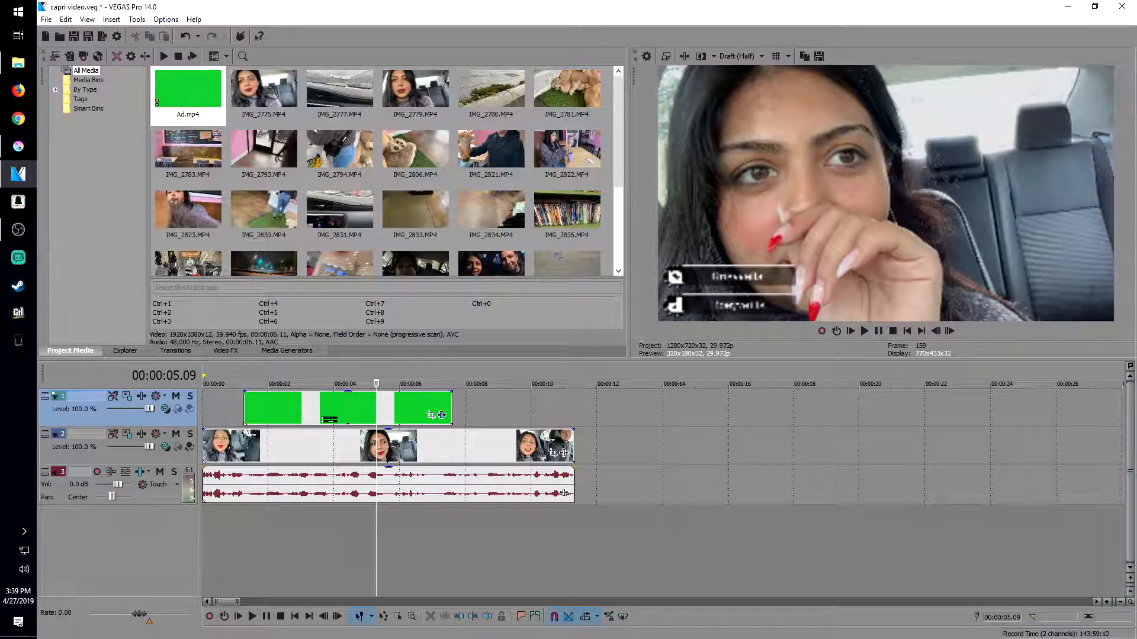
Set the Ad clip's Chroma Keyer high threshold to 1.000 and low threshold to 0.156, with the playhead at 00:00:03.24.
{"action": "left_click", "coordinate": [417, 544]}
{"action": "left_click", "coordinate": [327, 545]}
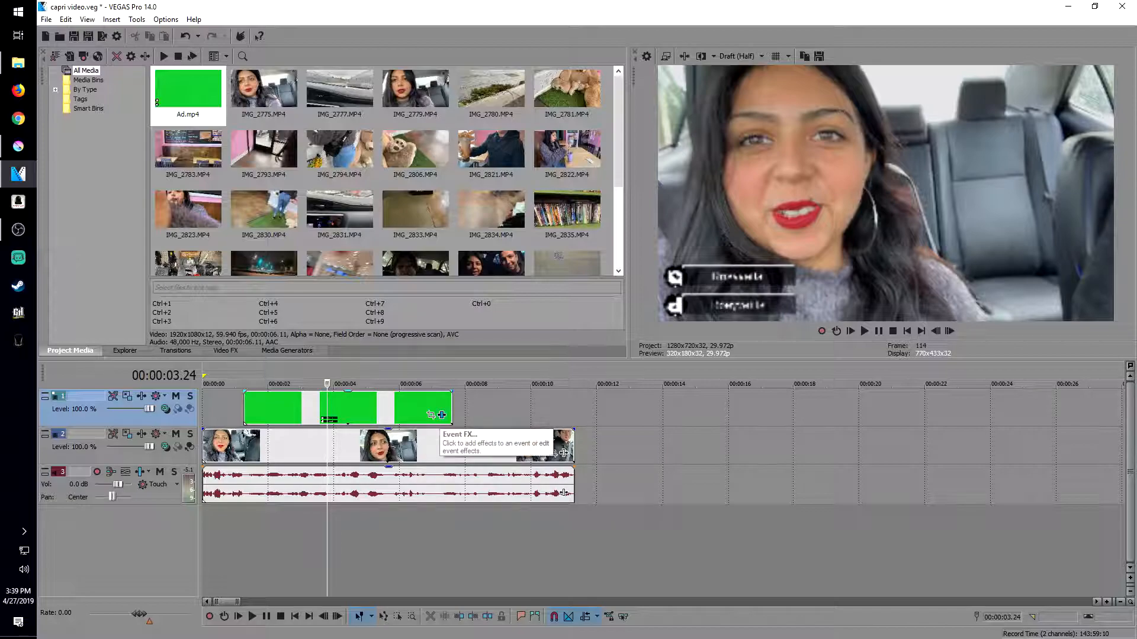
{"action": "left_click", "coordinate": [441, 415]}
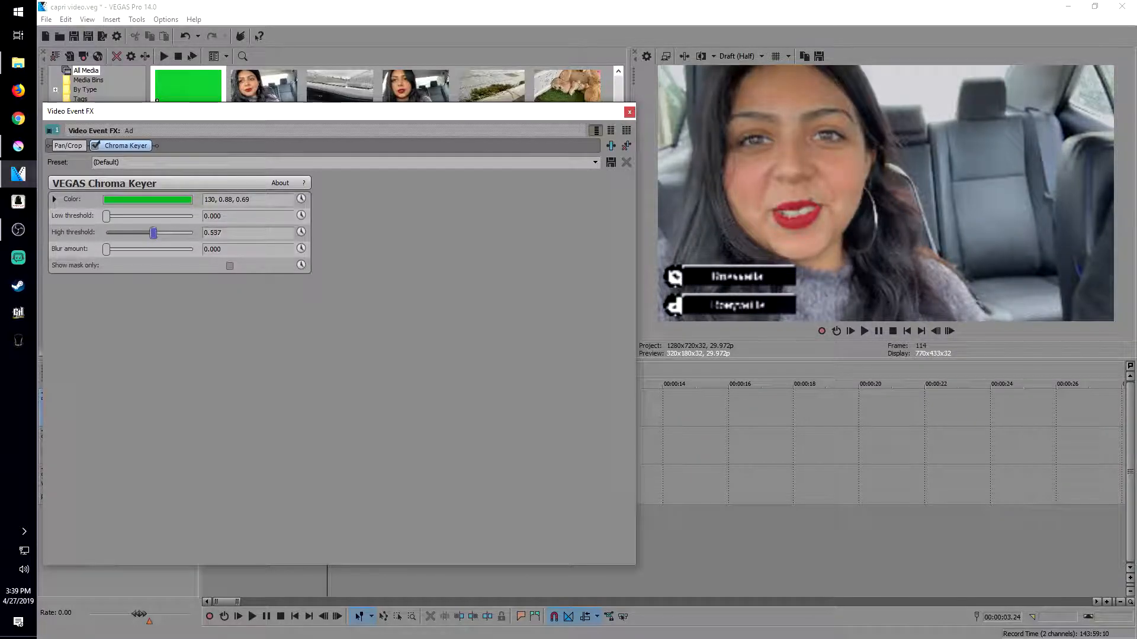
{"action": "mouse_move", "coordinate": [194, 233]}
{"action": "left_mouse_down"}
{"action": "mouse_move", "coordinate": [106, 232]}
{"action": "mouse_move", "coordinate": [194, 233]}
{"action": "left_mouse_up"}
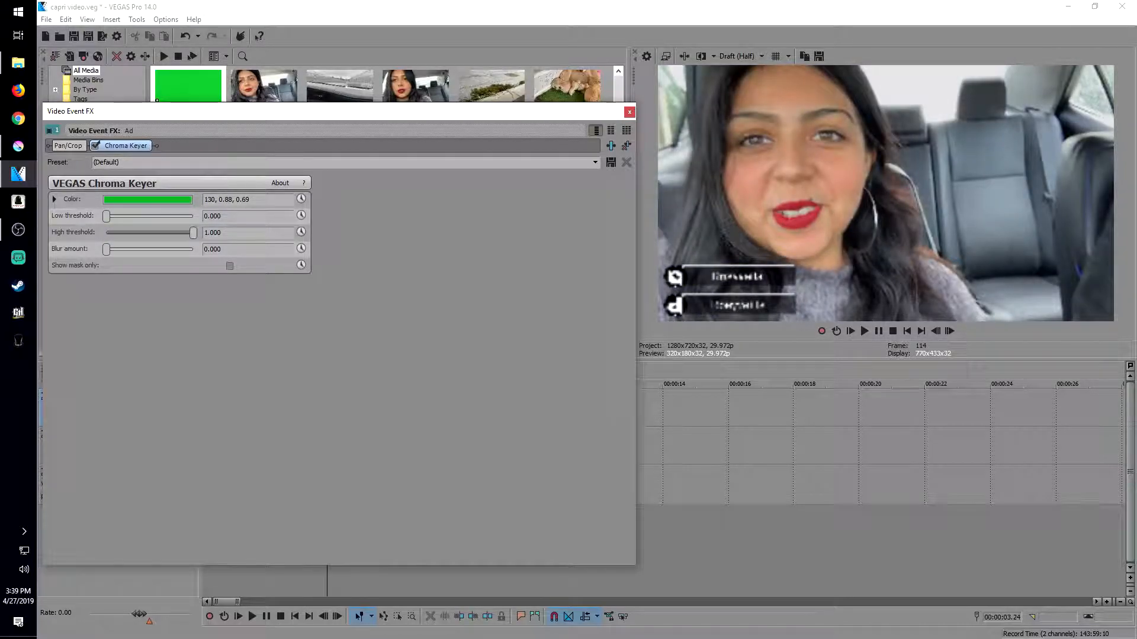
{"action": "mouse_move", "coordinate": [106, 216]}
{"action": "left_mouse_down"}
{"action": "mouse_move", "coordinate": [193, 216]}
{"action": "mouse_move", "coordinate": [106, 216]}
{"action": "mouse_move", "coordinate": [118, 216]}
{"action": "left_mouse_up"}
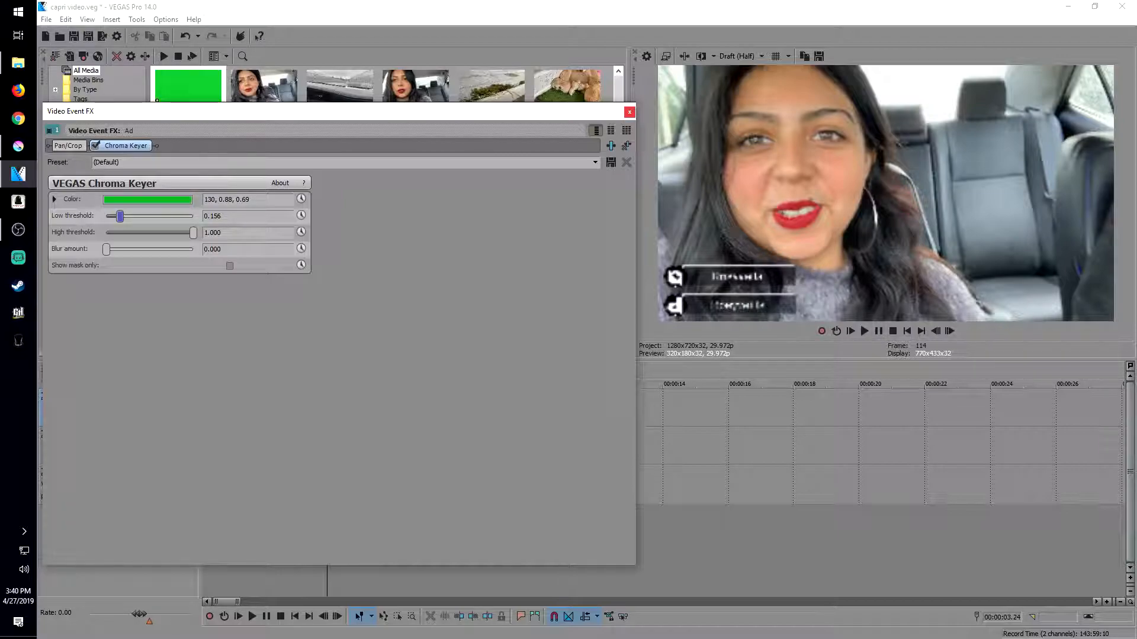
Close the Chroma Keyer settings and exit VEGAS Pro, saving the changes to capri video.veg.
{"action": "left_click", "coordinate": [630, 111]}
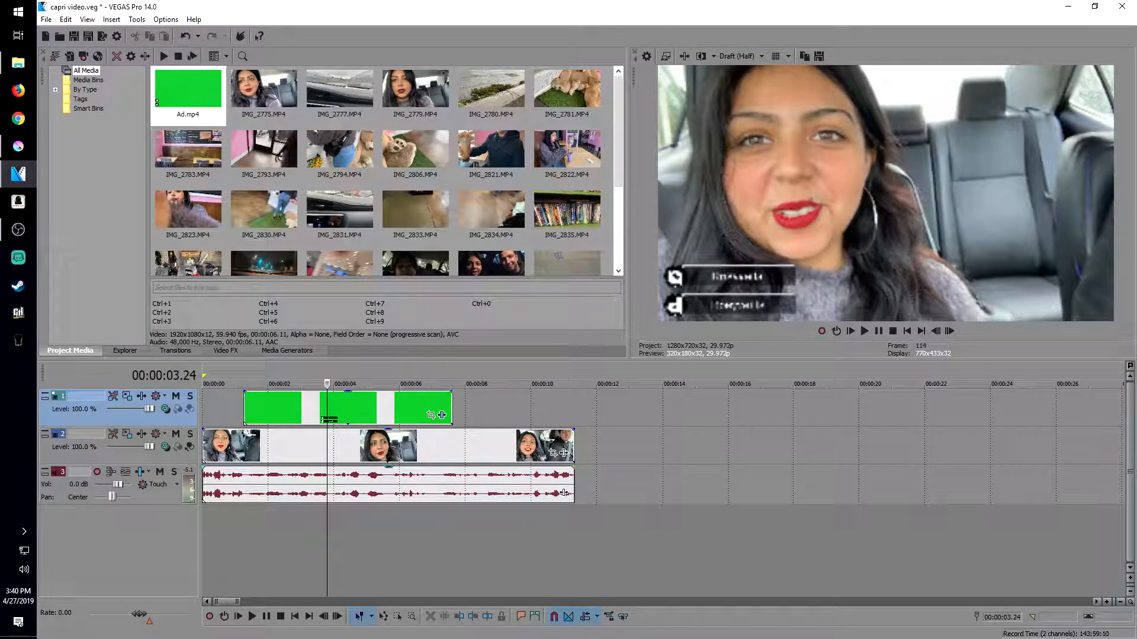
{"action": "left_click", "coordinate": [1122, 6]}
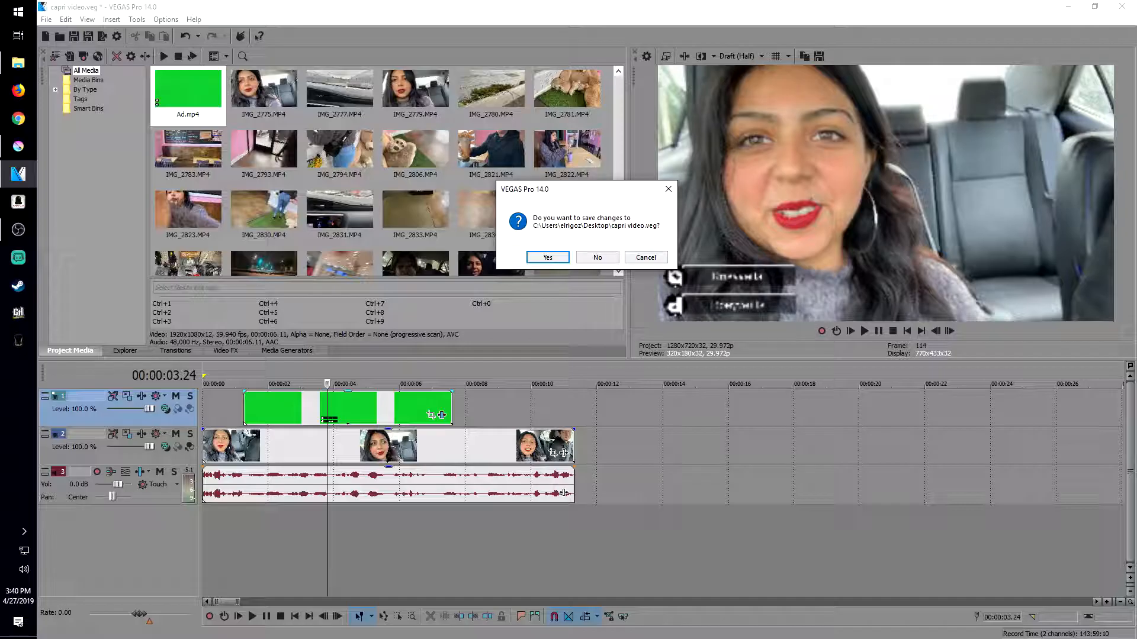
{"action": "key", "text": "Return"}
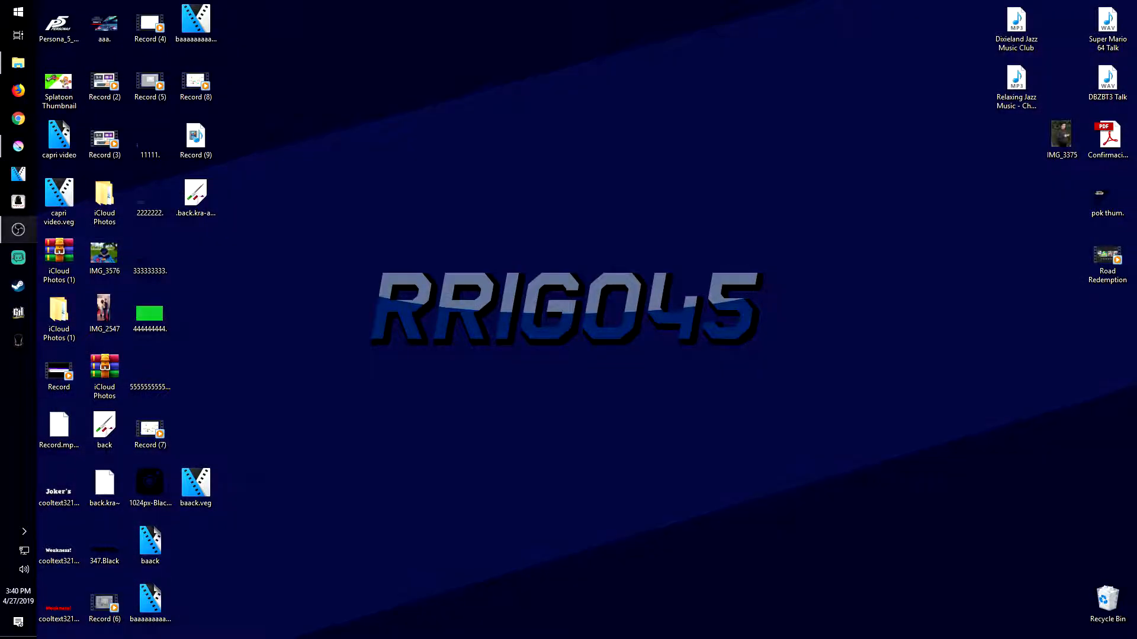
Play the rendered test video from the Desktop 2 folder full screen to check the banner overlay, and close the player.
{"action": "left_click", "coordinate": [18, 62]}
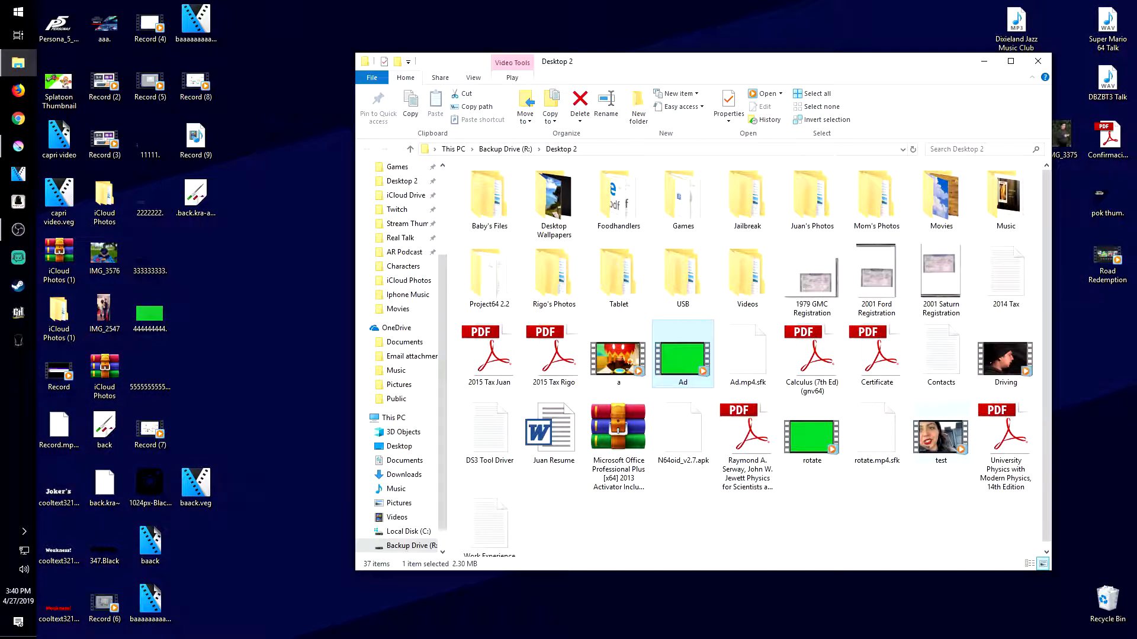
{"action": "double_click", "coordinate": [941, 436]}
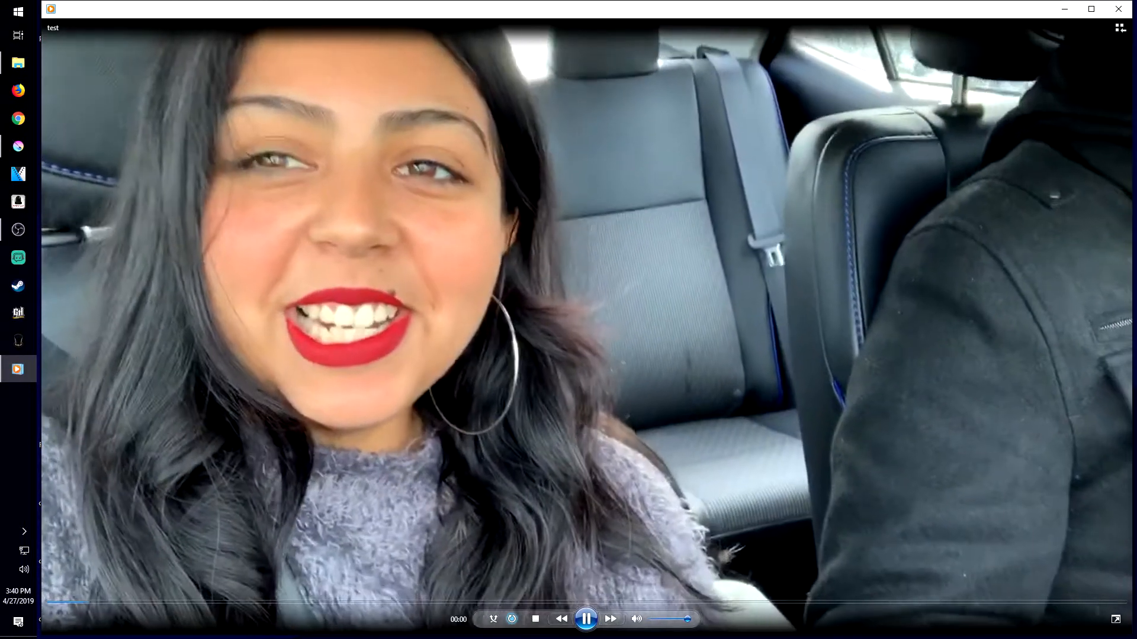
{"action": "double_click", "coordinate": [941, 436]}
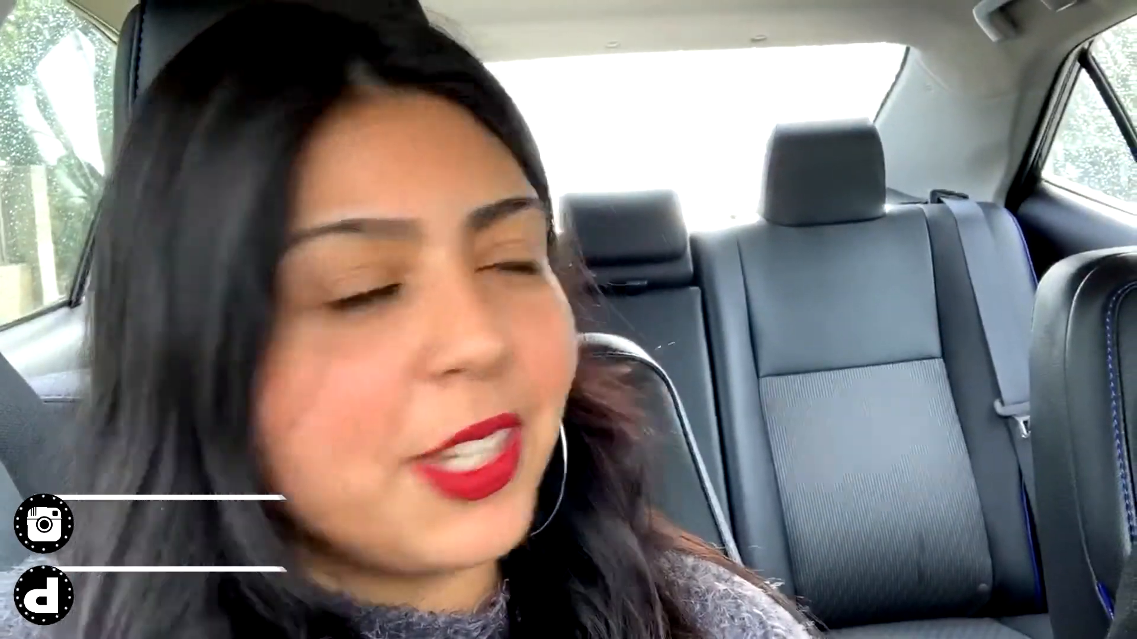
{"action": "key", "text": "space"}
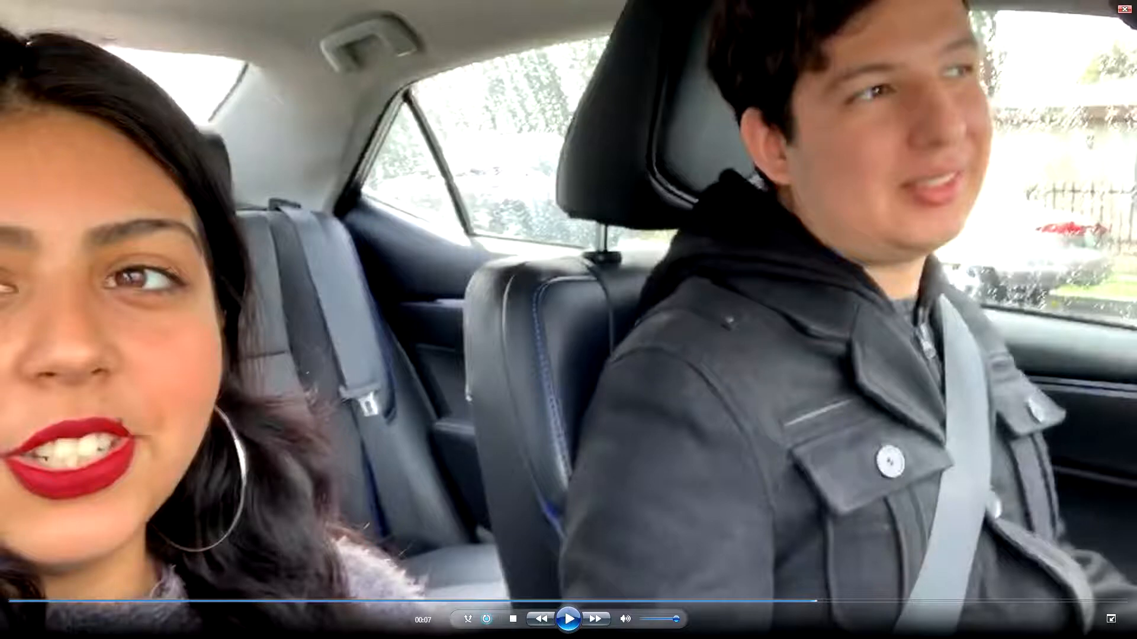
{"action": "left_click", "coordinate": [1124, 9]}
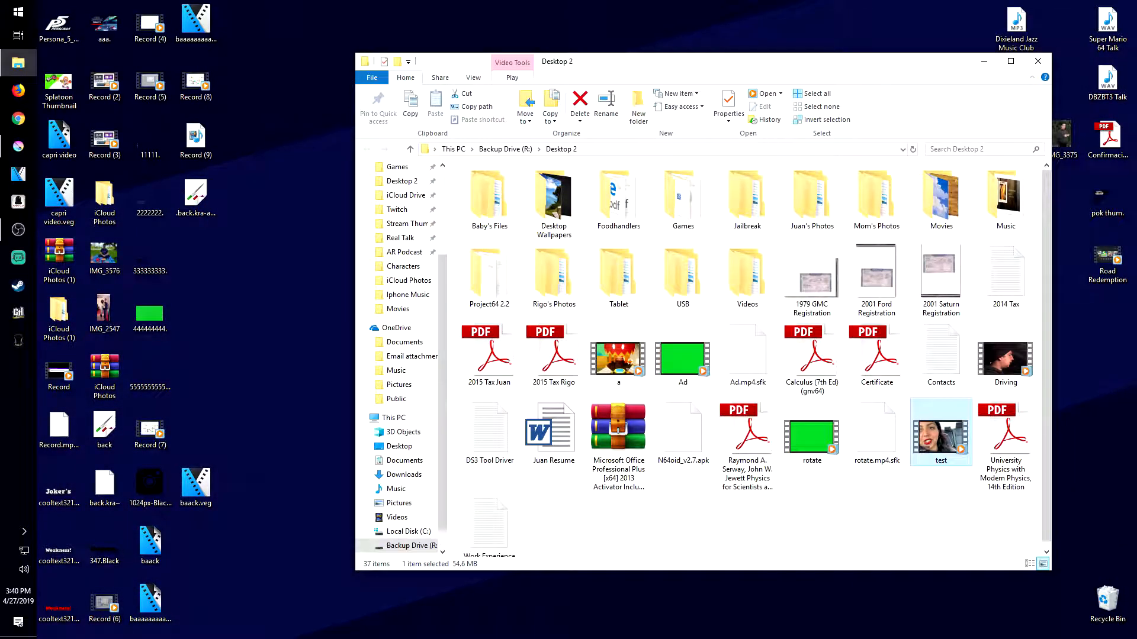
Open the desktop banner project whose name ends in ackkka and place the playhead at 00:00:02.16.
{"action": "left_click", "coordinate": [59, 140]}
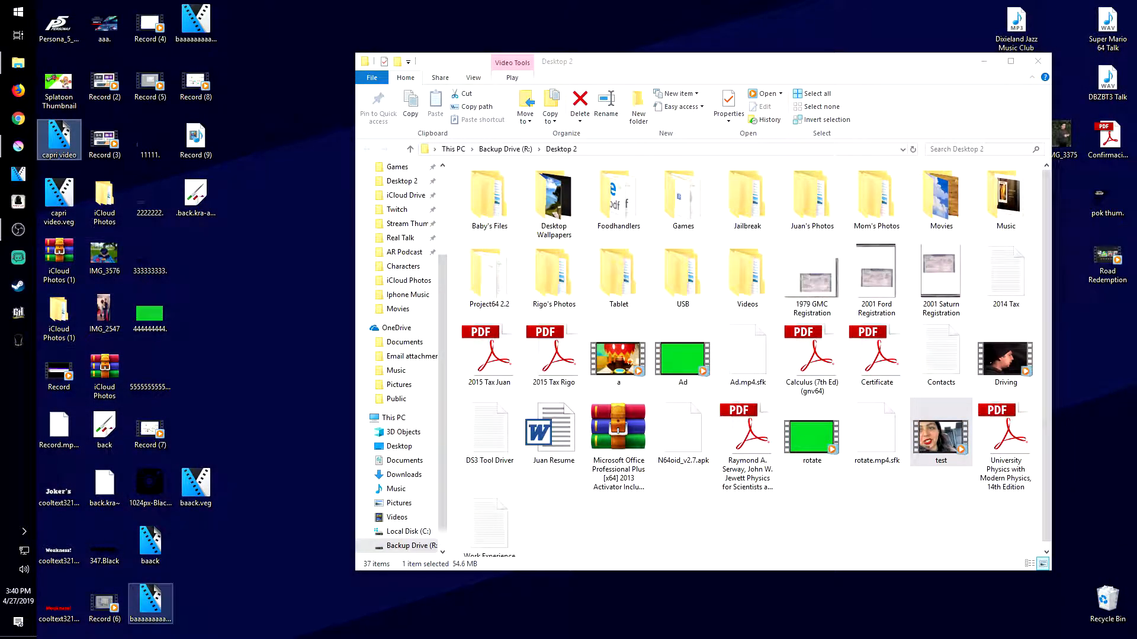
{"action": "double_click", "coordinate": [151, 603]}
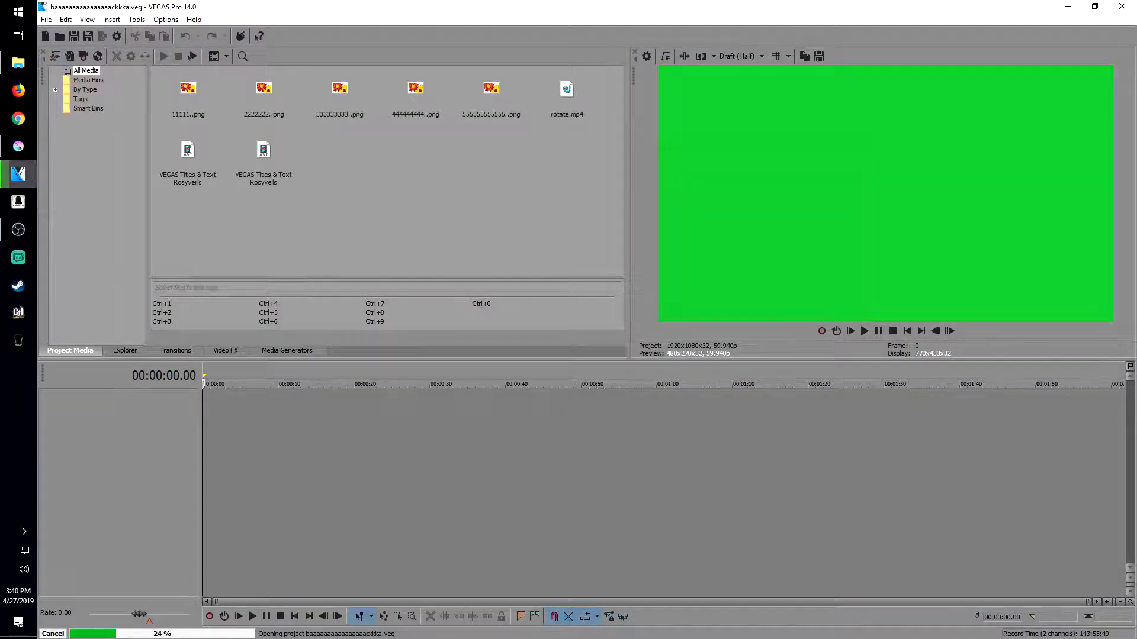
{"action": "left_click", "coordinate": [740, 57]}
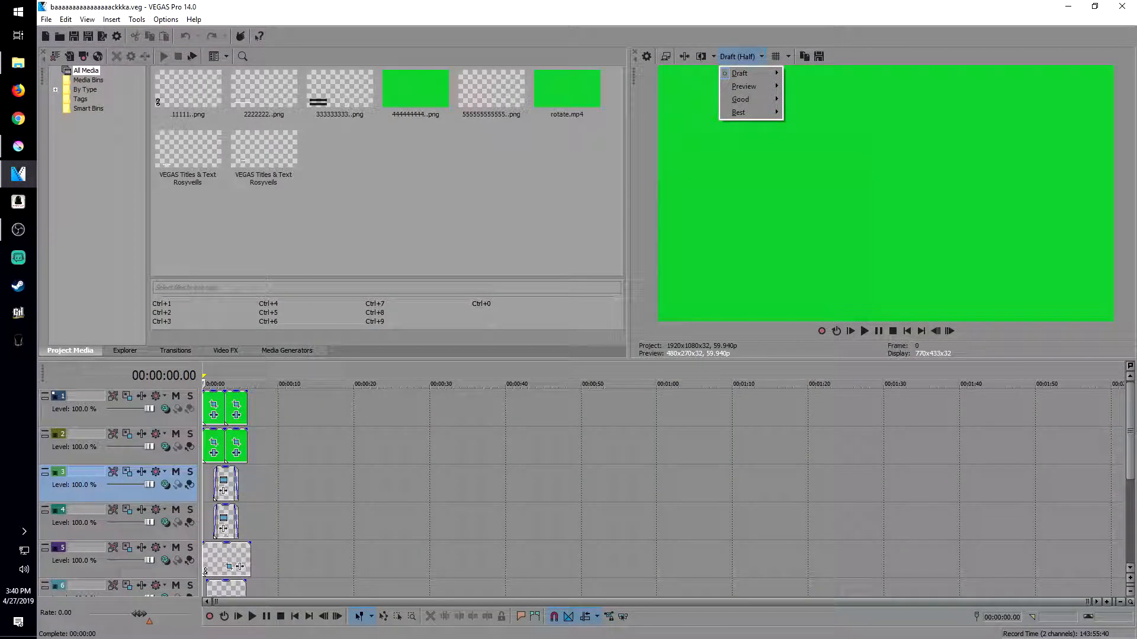
{"action": "left_click", "coordinate": [219, 558]}
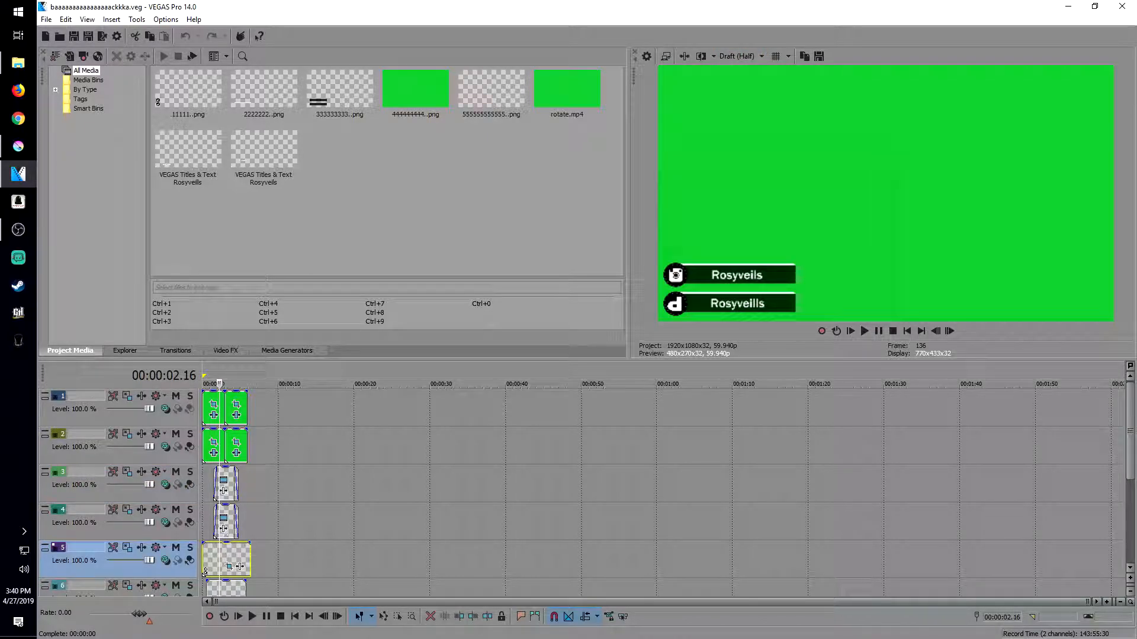
Switch the video preview quality to Best (Full) to compare the banner, and return it to Draft (Half).
{"action": "left_click", "coordinate": [740, 56]}
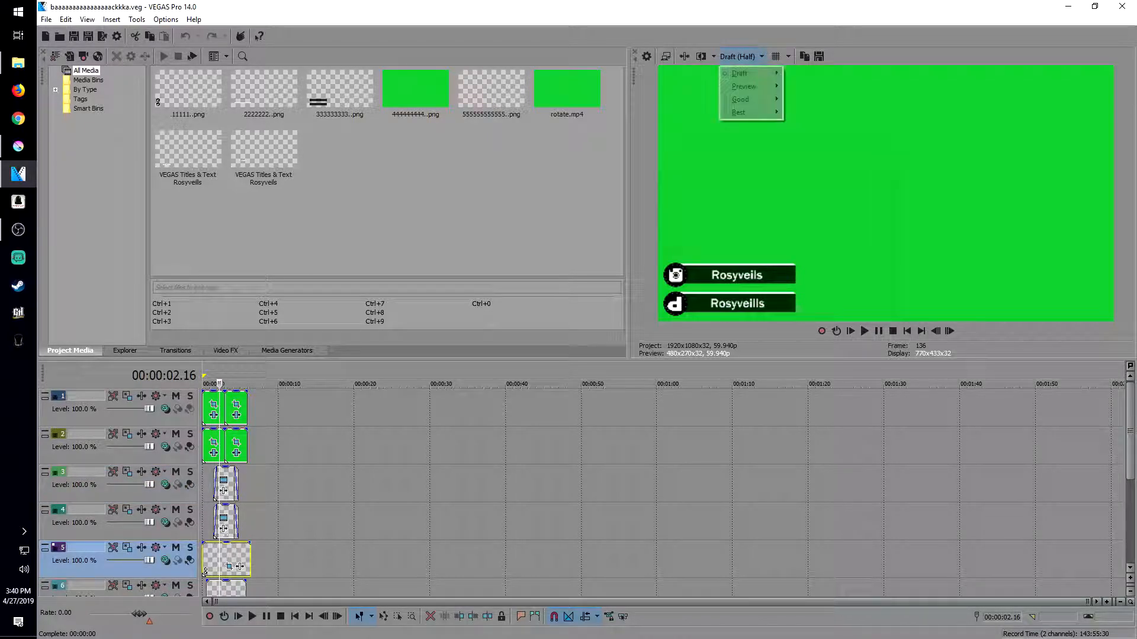
{"action": "mouse_move", "coordinate": [740, 112]}
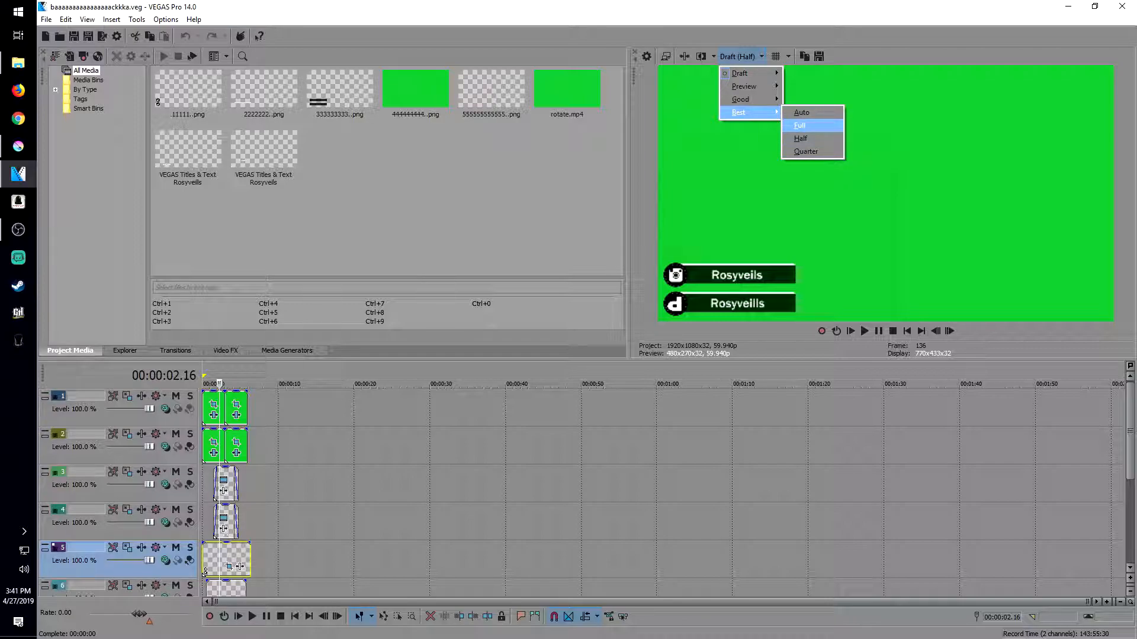
{"action": "left_click", "coordinate": [799, 125]}
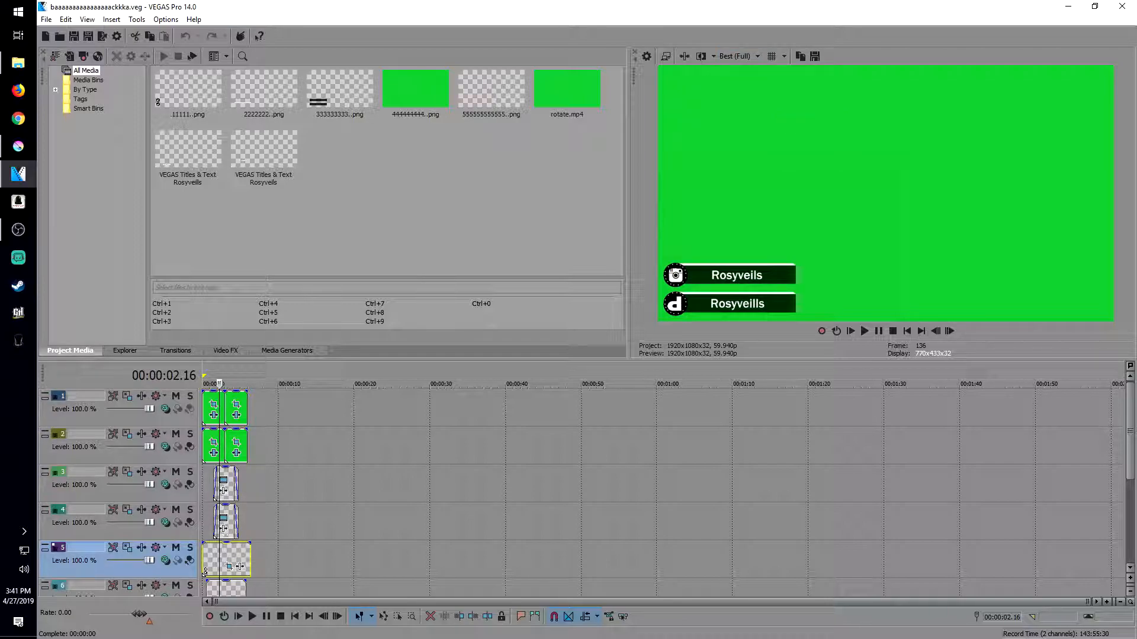
{"action": "left_click", "coordinate": [739, 56]}
{"action": "mouse_move", "coordinate": [741, 73]}
{"action": "left_click", "coordinate": [801, 99]}
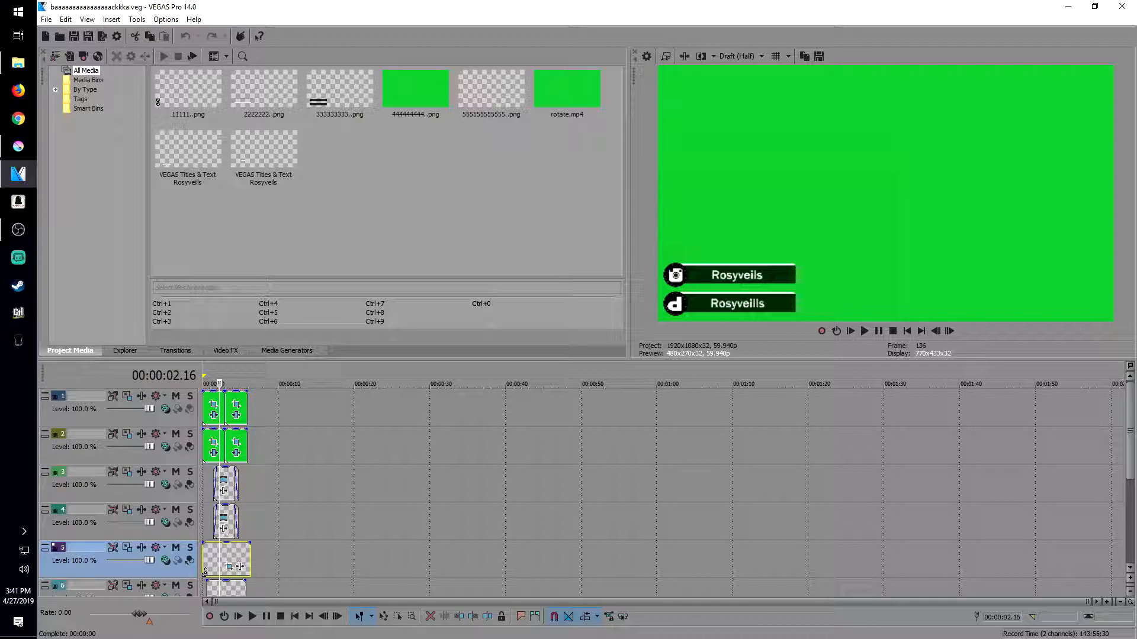
Review the YouTube 1080p 60fps template's custom settings in Render As, and close the dialogs without rendering.
{"action": "scroll", "coordinate": [204, 572], "scroll_direction": "up", "scroll_amount": 6}
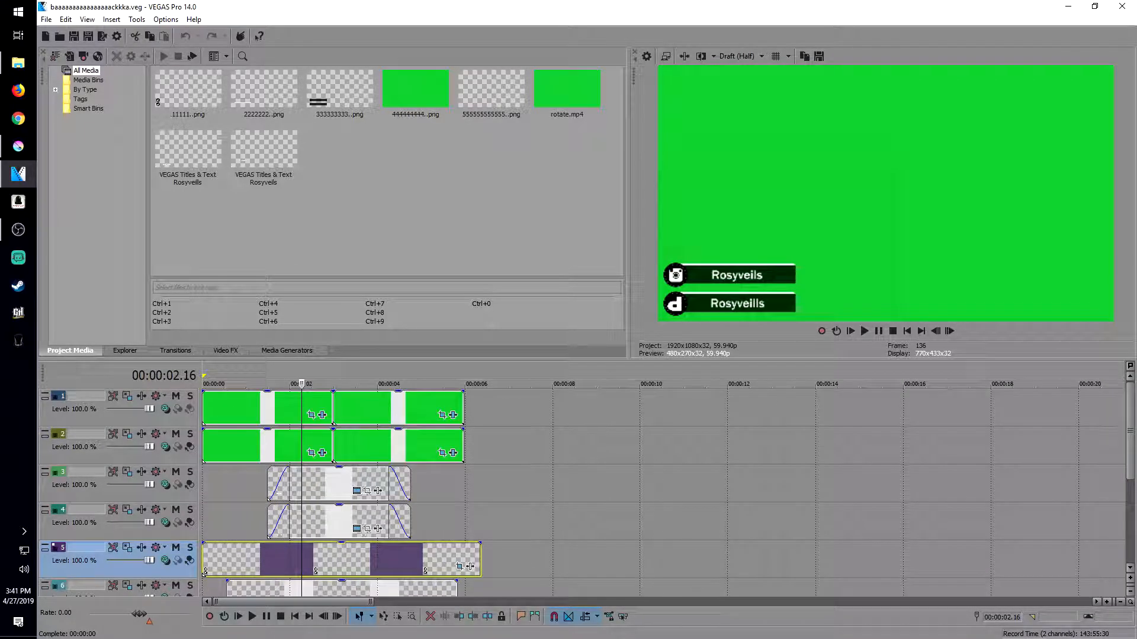
{"action": "left_click", "coordinate": [350, 408]}
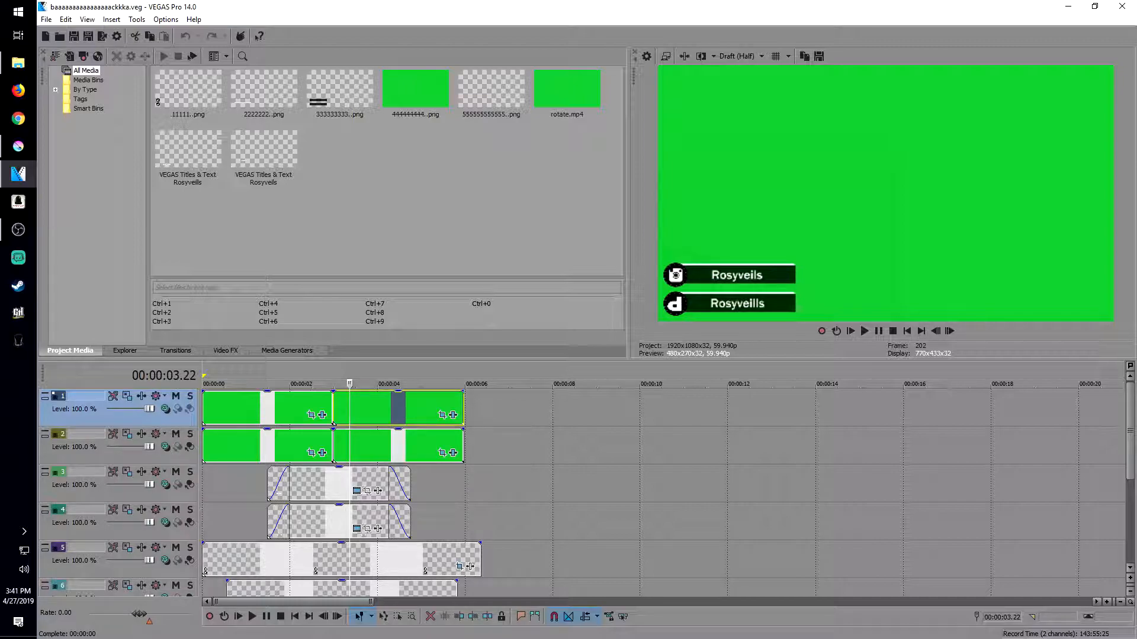
{"action": "left_click", "coordinate": [103, 37]}
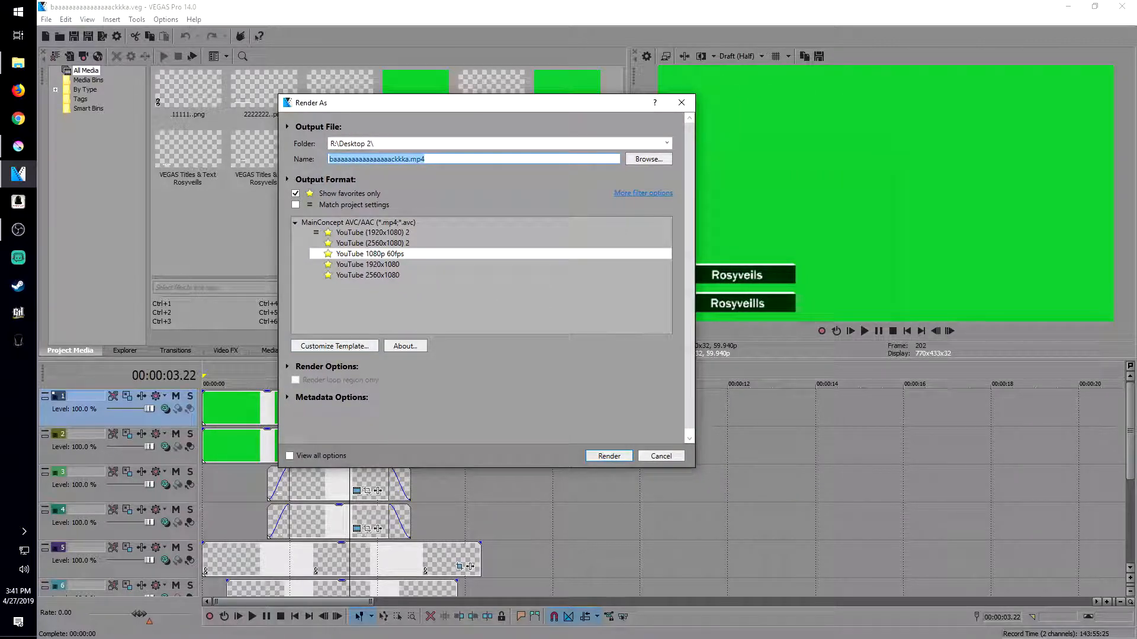
{"action": "left_click", "coordinate": [334, 346]}
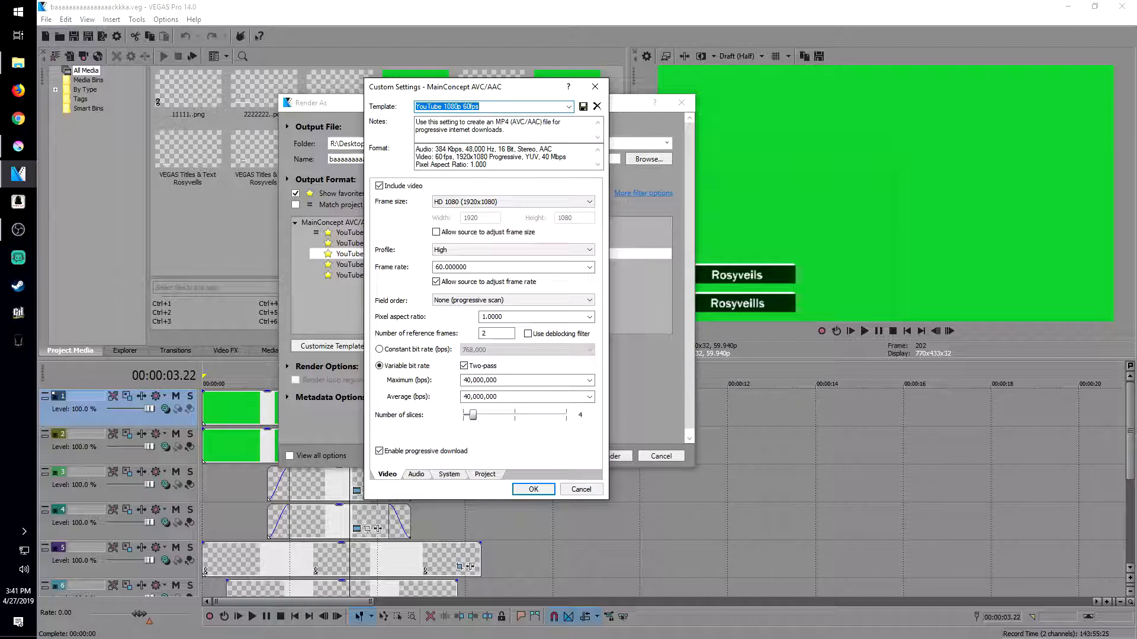
{"action": "left_click", "coordinate": [594, 87]}
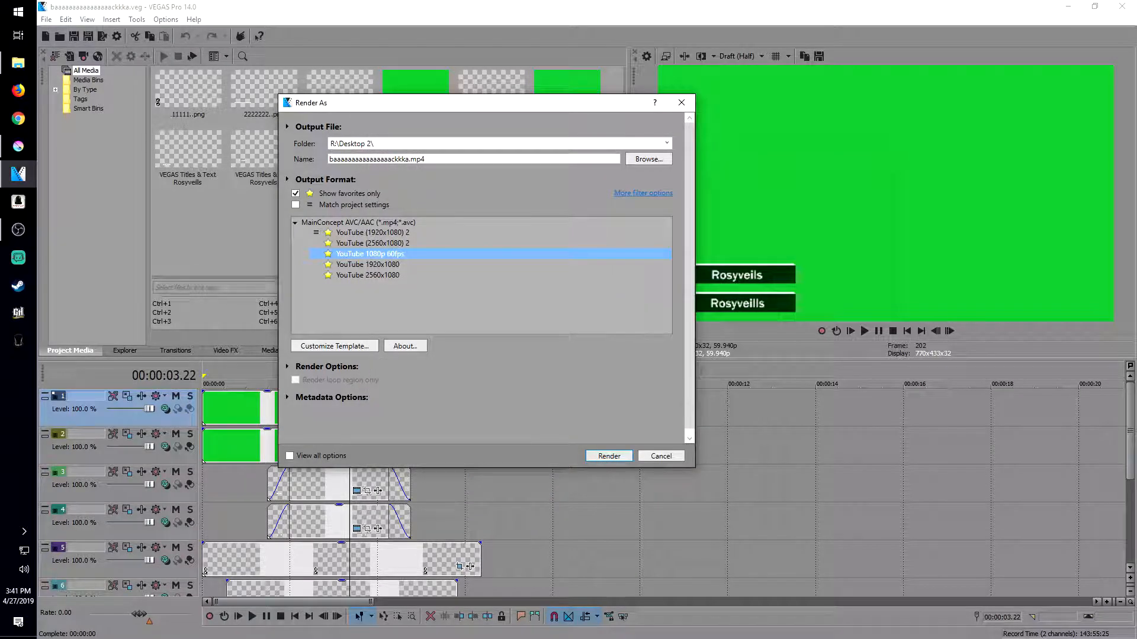
{"action": "left_click", "coordinate": [681, 102]}
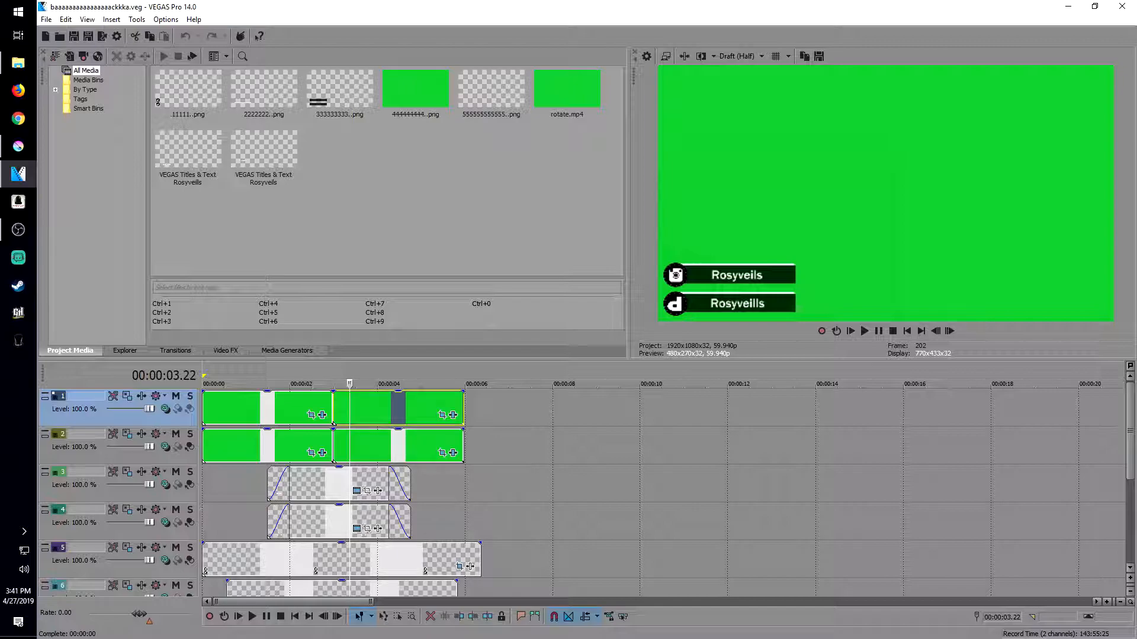
Return the playhead to the start of the banner project and mute tracks 1 and 2.
{"action": "left_click", "coordinate": [240, 520]}
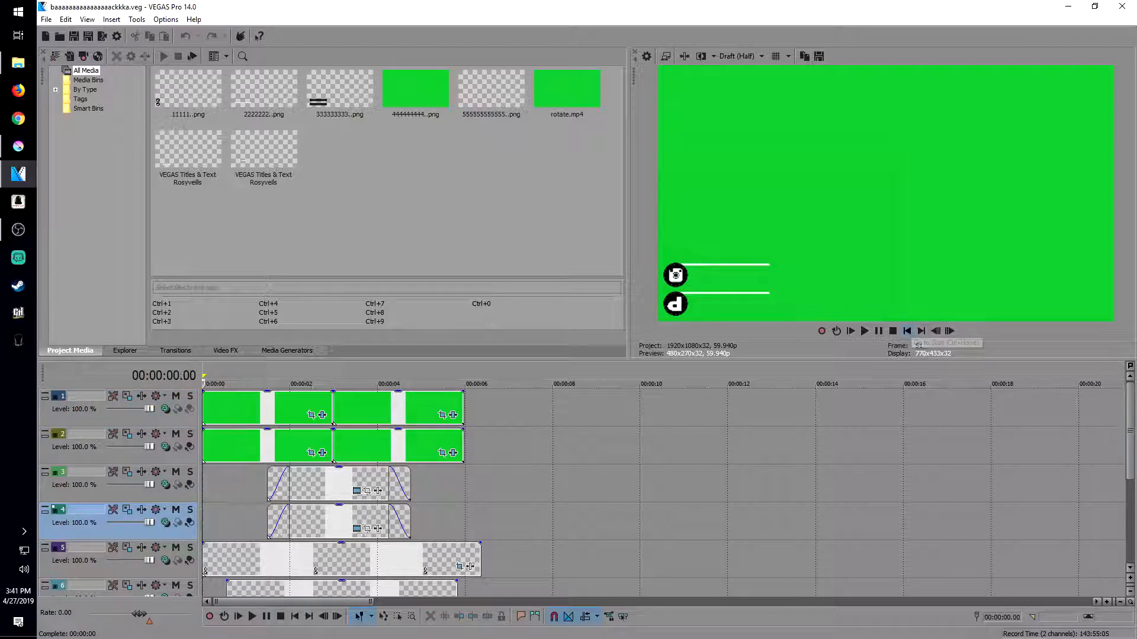
{"action": "left_click", "coordinate": [906, 331]}
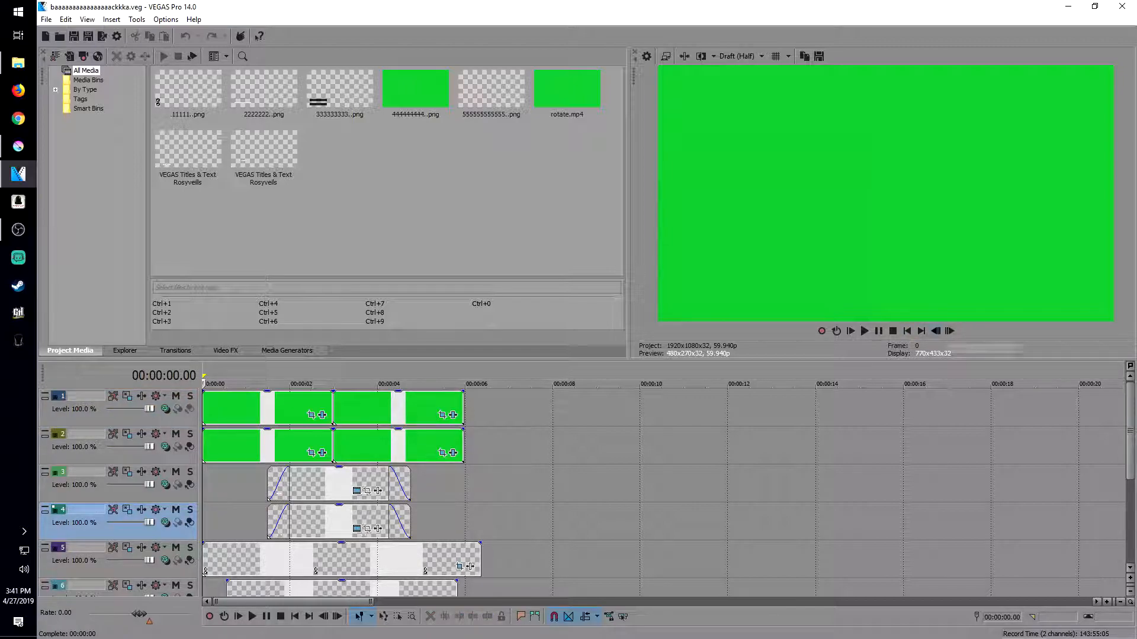
{"action": "left_click", "coordinate": [176, 396]}
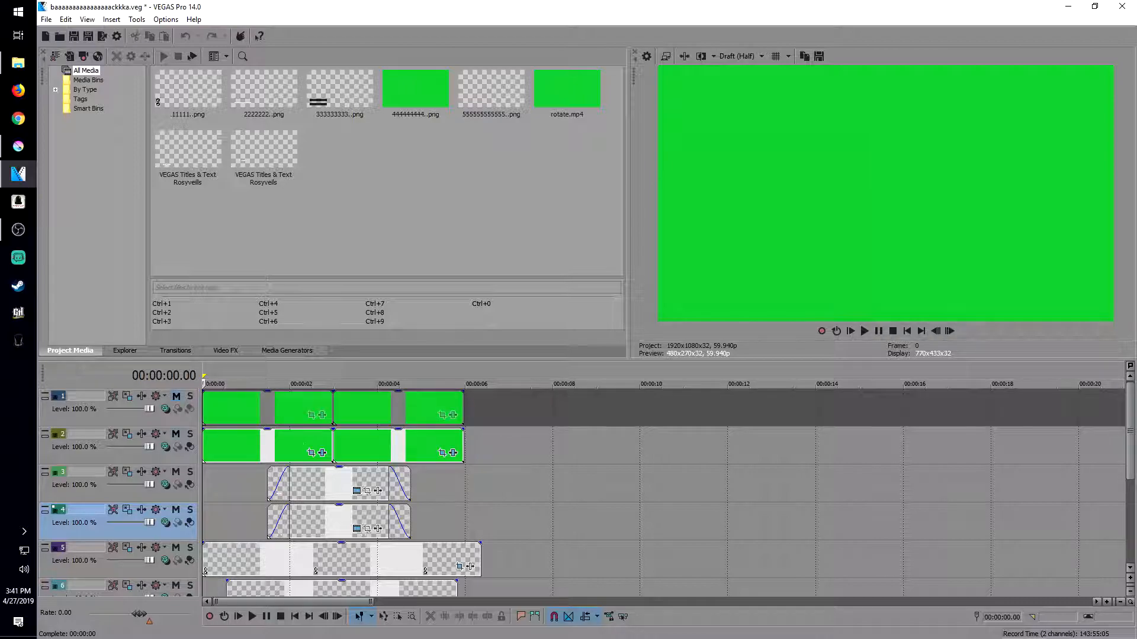
{"action": "left_click", "coordinate": [175, 434]}
Advance through the banner's opening frames to 00:00:01.06 to examine how the icons, lines and bars come in.
{"action": "left_click", "coordinate": [949, 331]}
{"action": "left_click", "coordinate": [949, 331]}
{"action": "left_click", "coordinate": [949, 331]}
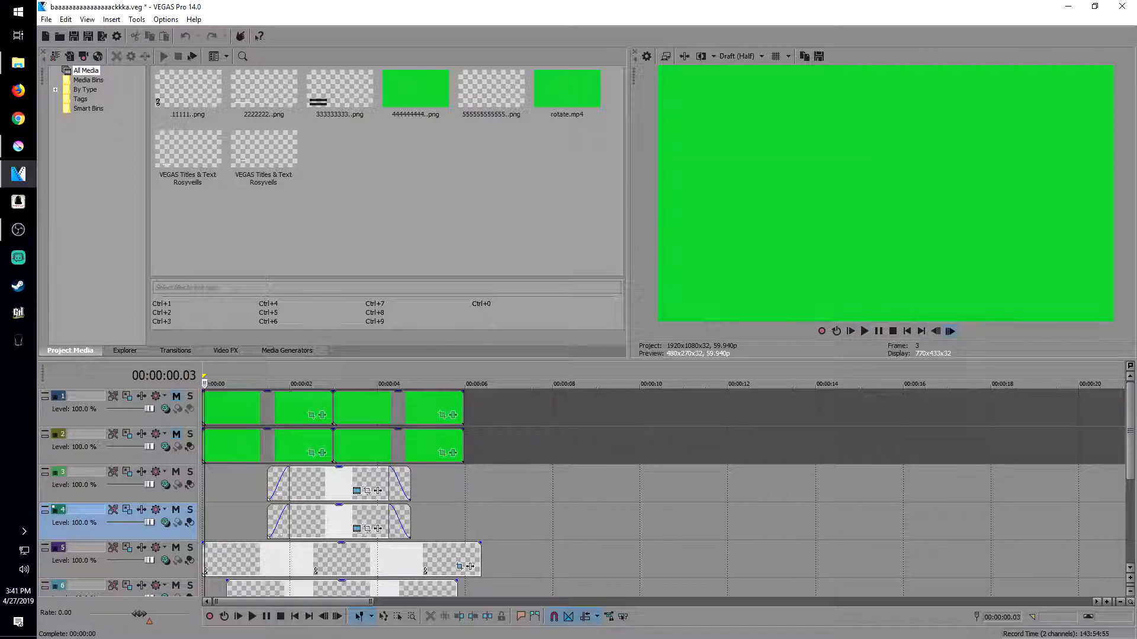
{"action": "left_click", "coordinate": [950, 331]}
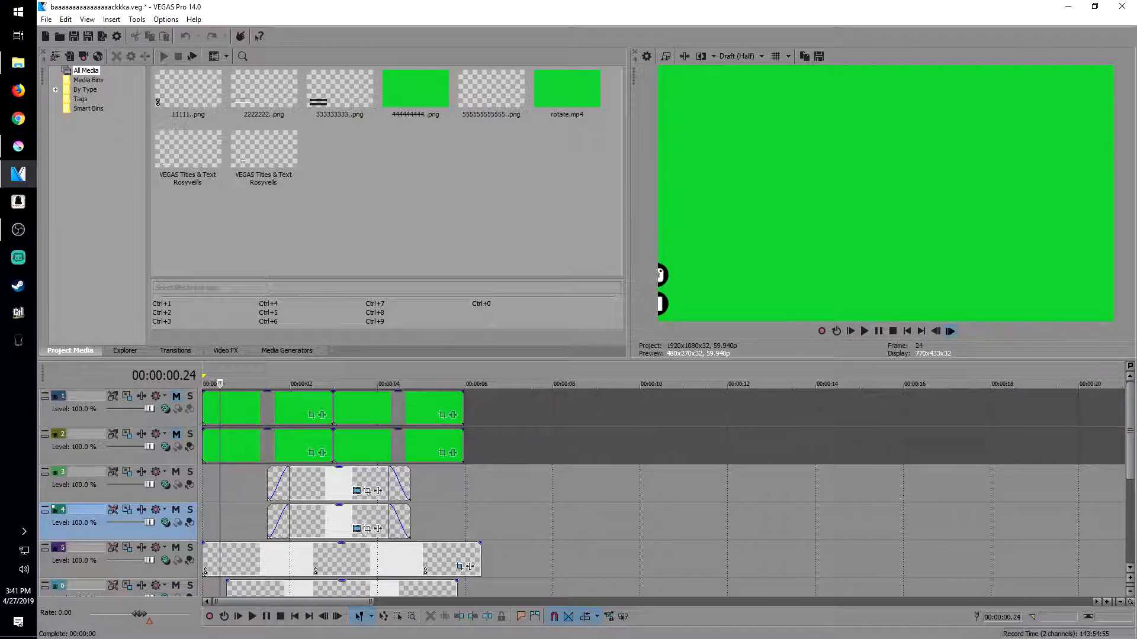
{"action": "left_click", "coordinate": [949, 331]}
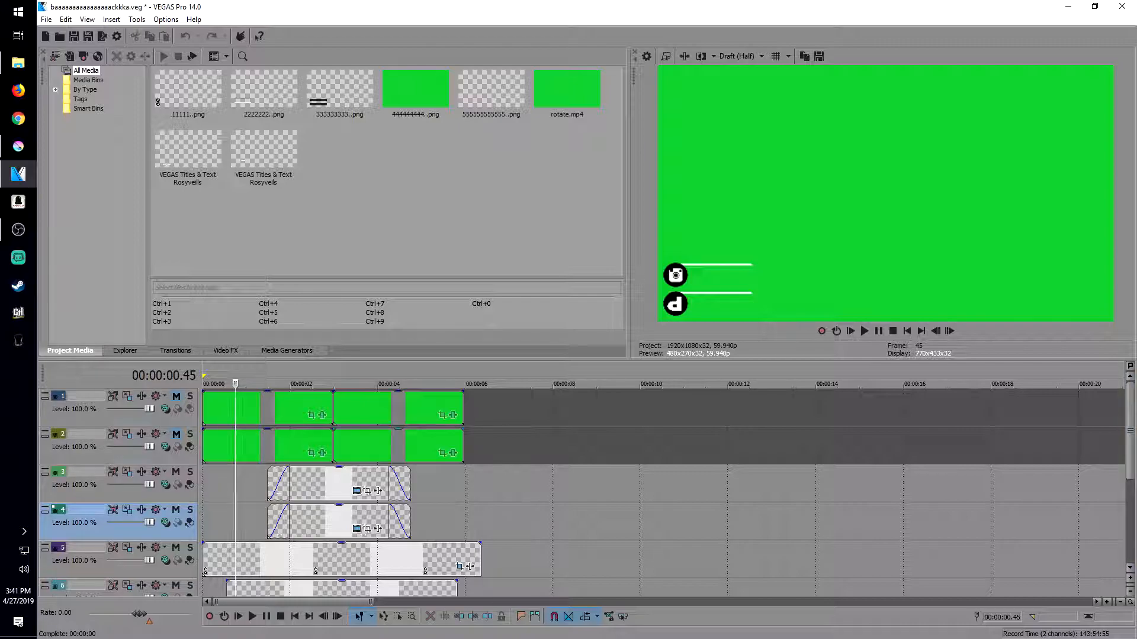
{"action": "left_click", "coordinate": [410, 445]}
{"action": "left_click", "coordinate": [249, 522]}
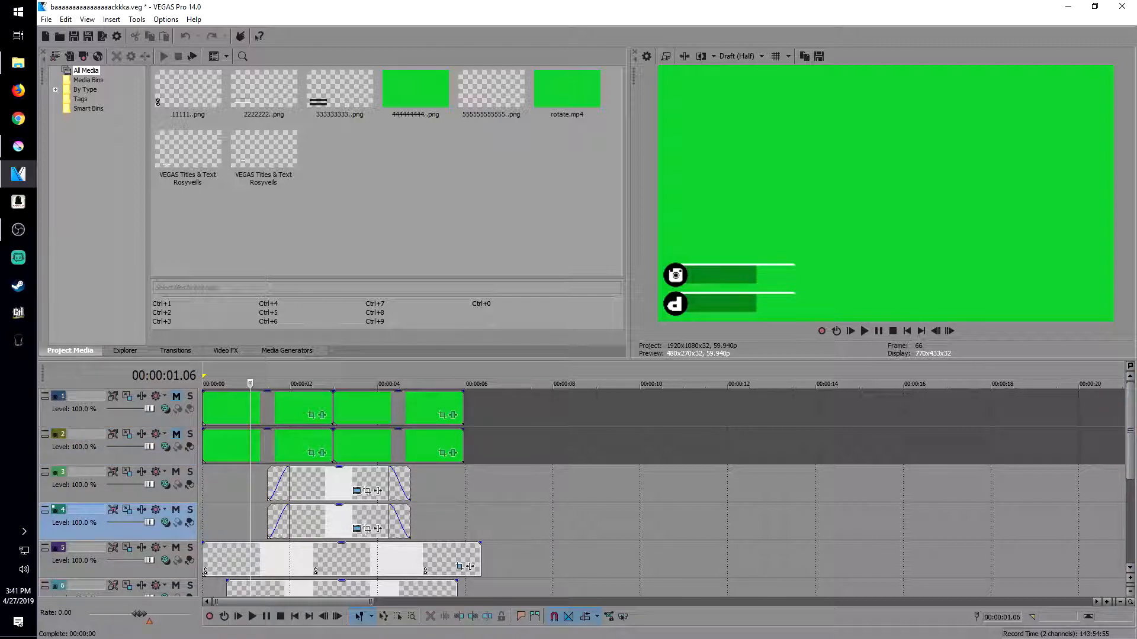
Shift the track 6 clip to start at about 00:00:00.43 and the track 7 clip at about 00:00:01.06, and set the playhead to 00:00:00.20.
{"action": "scroll", "coordinate": [663, 491], "scroll_direction": "down", "scroll_amount": 2}
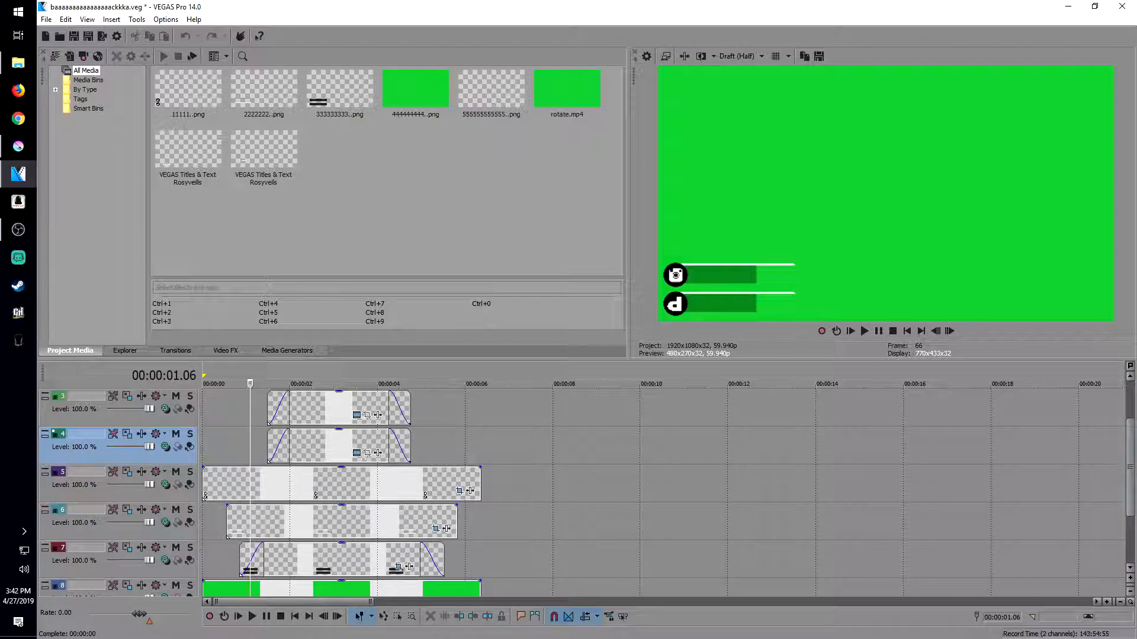
{"action": "left_click", "coordinate": [227, 522]}
{"action": "scroll", "coordinate": [227, 521], "scroll_direction": "up", "scroll_amount": 5}
{"action": "left_click_drag", "start_coordinate": [376, 521], "coordinate": [420, 521]}
{"action": "left_click_drag", "start_coordinate": [467, 559], "coordinate": [534, 559]}
{"action": "left_click", "coordinate": [290, 521]}
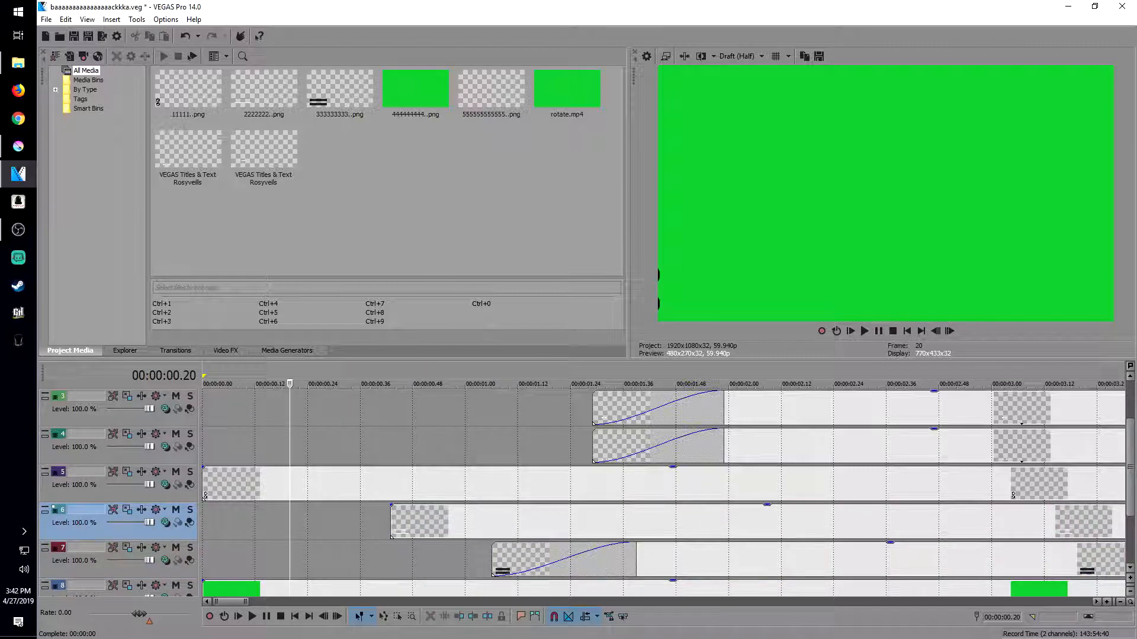
Try starting the track 6 clip 25 frames earlier, preview the banner, and move the clip back.
{"action": "left_click", "coordinate": [865, 331]}
{"action": "left_click", "coordinate": [878, 331]}
{"action": "left_click_drag", "start_coordinate": [688, 521], "coordinate": [579, 521]}
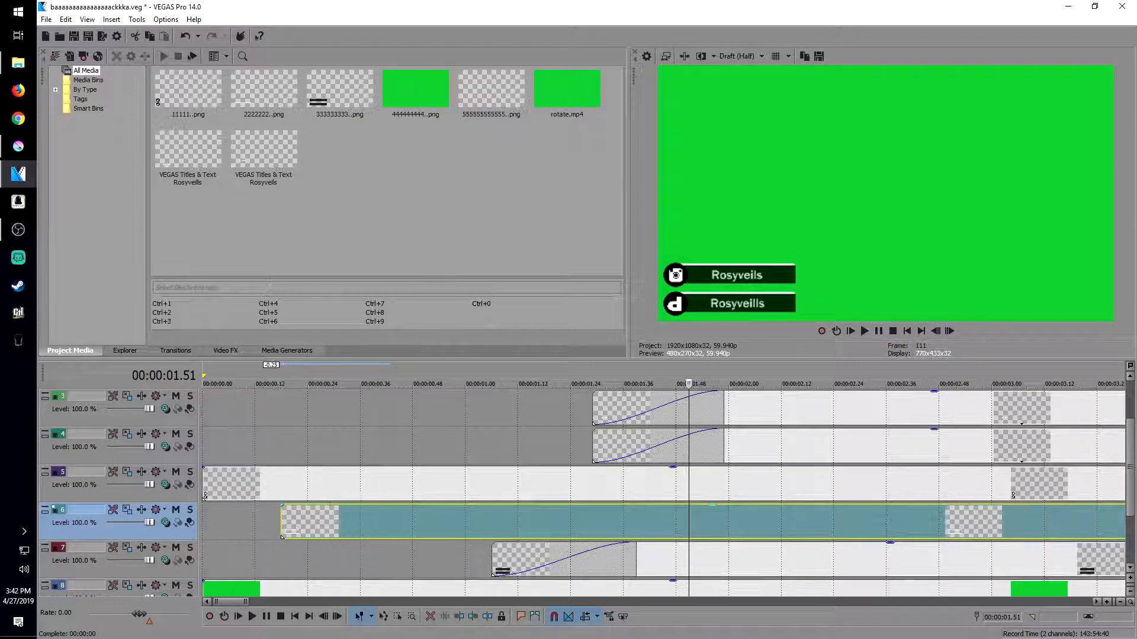
{"action": "left_click", "coordinate": [215, 521]}
{"action": "key", "text": "space"}
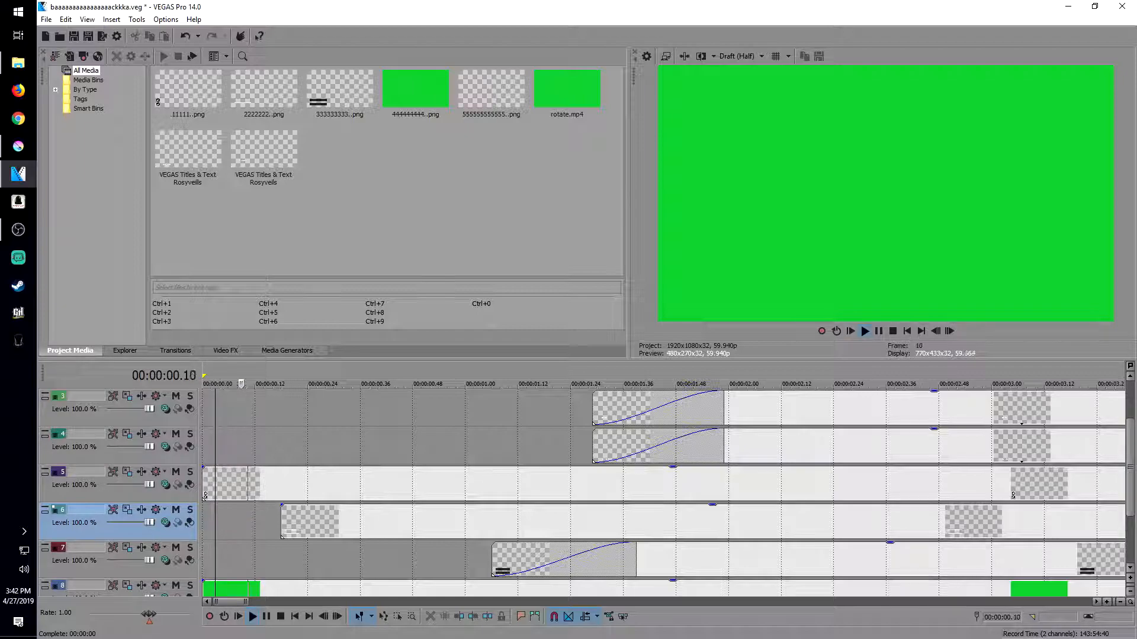
{"action": "left_click_drag", "start_coordinate": [548, 521], "coordinate": [658, 522]}
{"action": "left_click", "coordinate": [342, 521]}
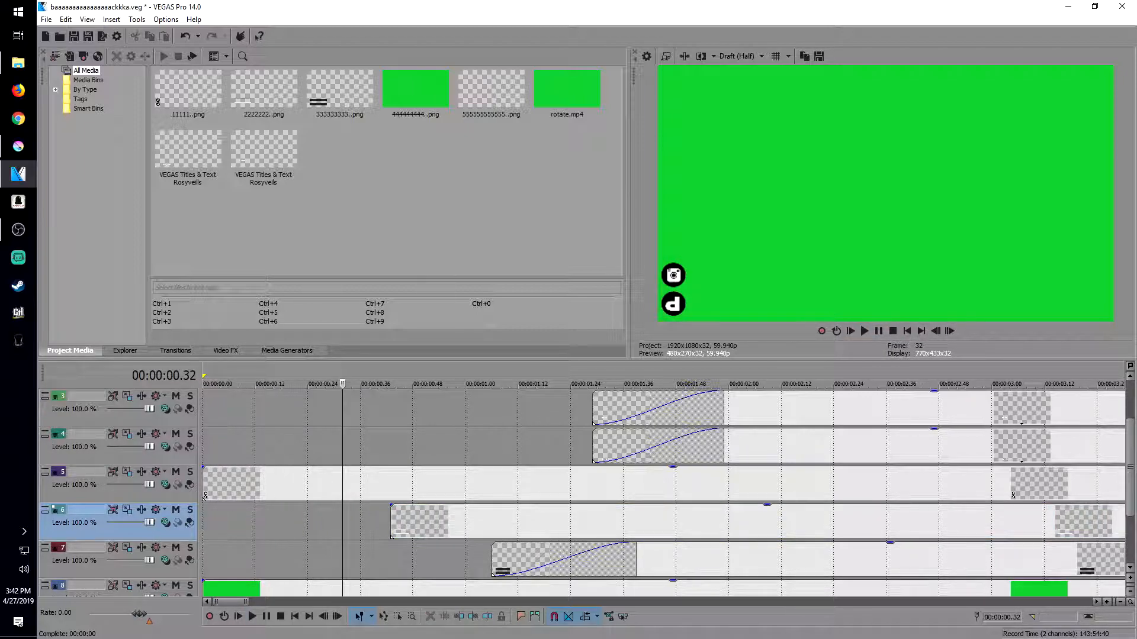
{"action": "left_click", "coordinate": [865, 331]}
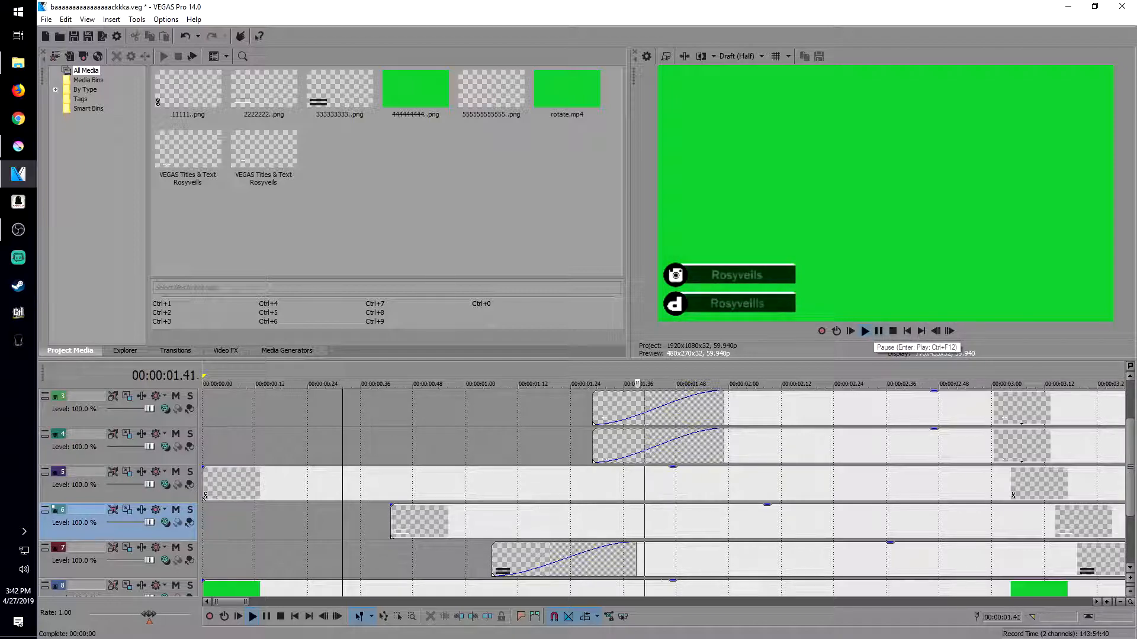
{"action": "left_click", "coordinate": [879, 331]}
Shift the track 7 clip to start at about 00:00:01.51 and preview the banner from near its beginning.
{"action": "scroll", "coordinate": [710, 486], "scroll_direction": "down", "scroll_amount": 2}
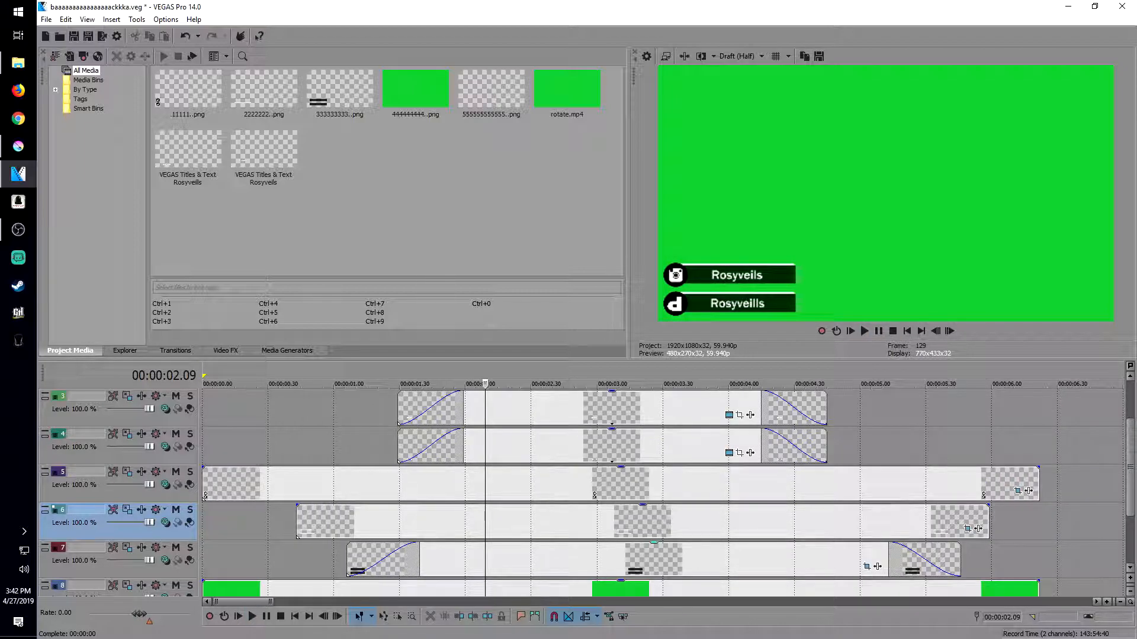
{"action": "left_click_drag", "start_coordinate": [533, 559], "coordinate": [631, 559]}
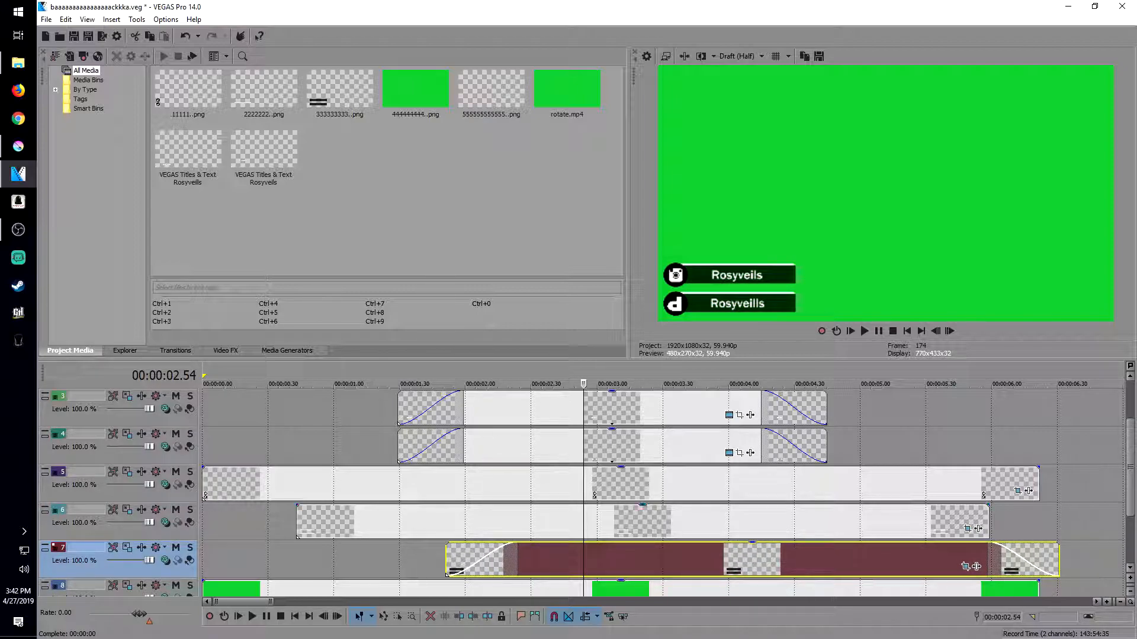
{"action": "left_click", "coordinate": [262, 560]}
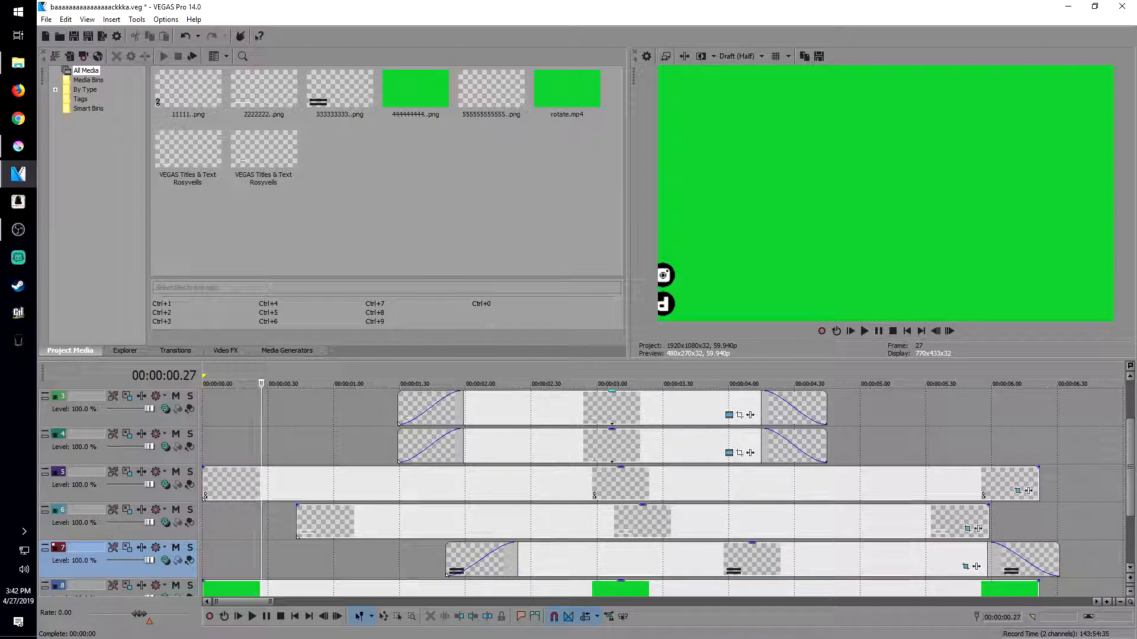
{"action": "key", "text": "space"}
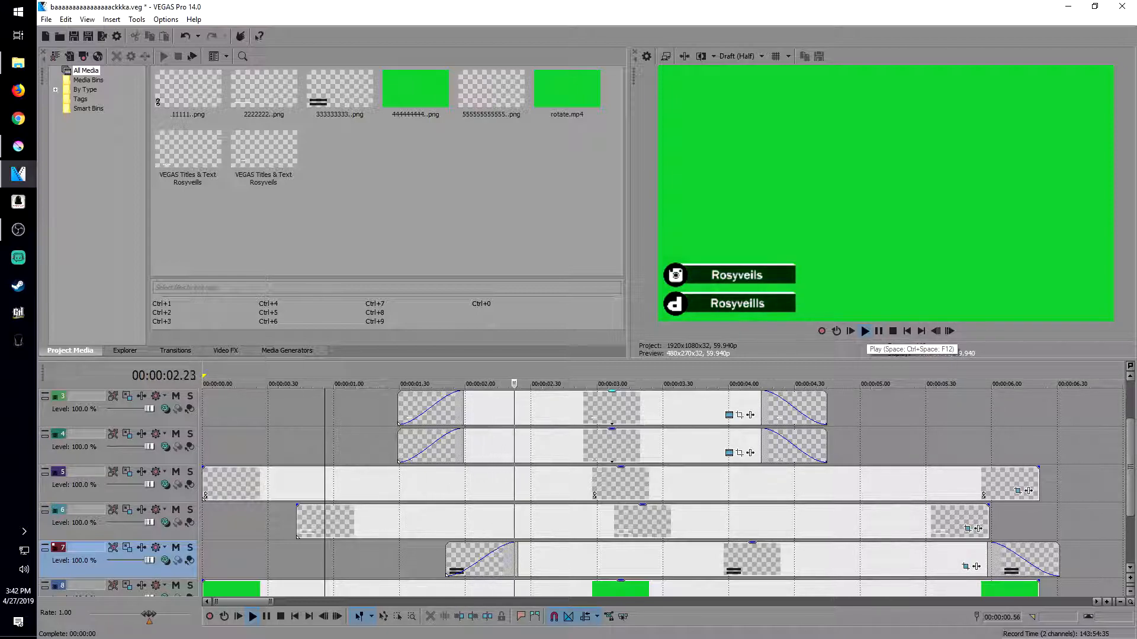
{"action": "key", "text": "Return"}
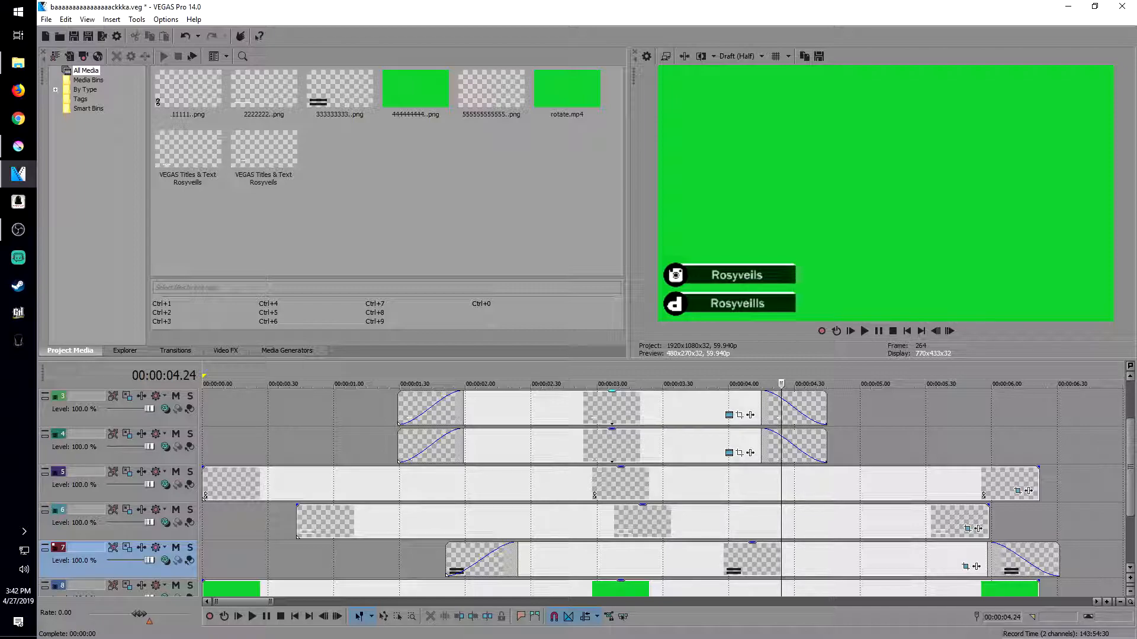
Shift the text clips on tracks 3 and 4 to start at about 00:00:02.14 and preview the banner.
{"action": "left_click_drag", "start_coordinate": [669, 409], "coordinate": [768, 408]}
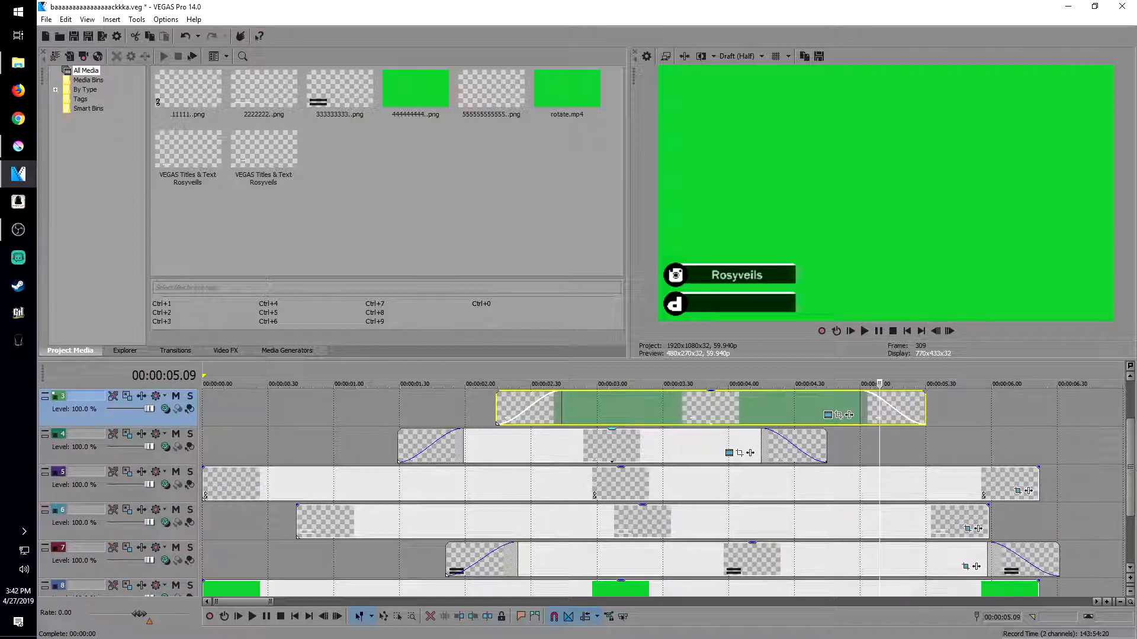
{"action": "left_click", "coordinate": [693, 445]}
{"action": "left_click_drag", "start_coordinate": [693, 445], "coordinate": [791, 445]}
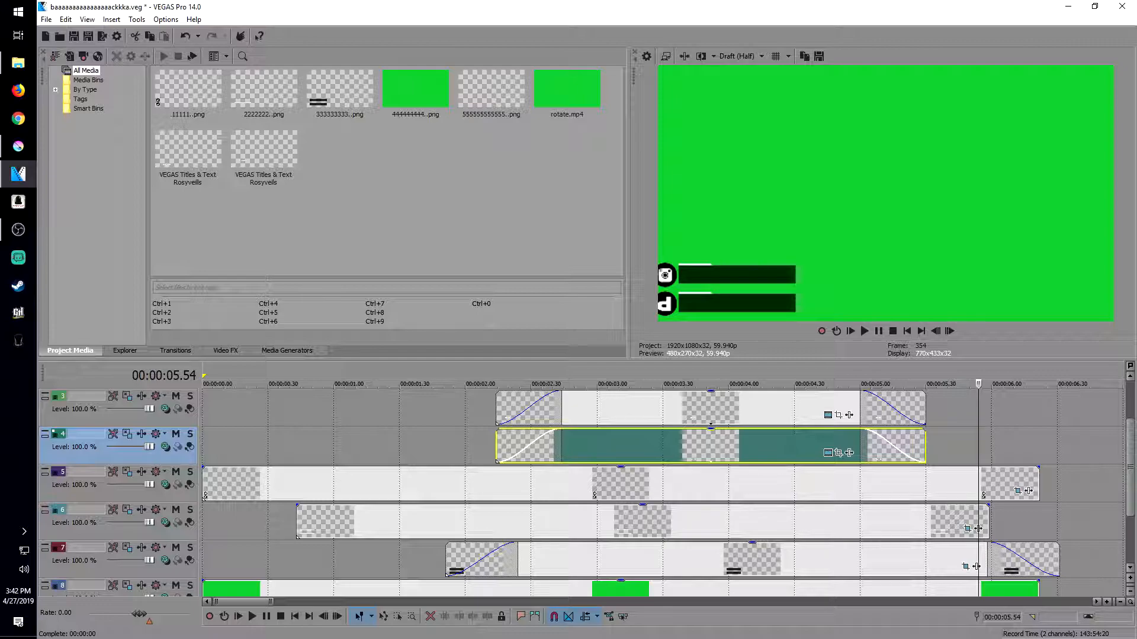
{"action": "left_click", "coordinate": [257, 559]}
{"action": "key", "text": "space"}
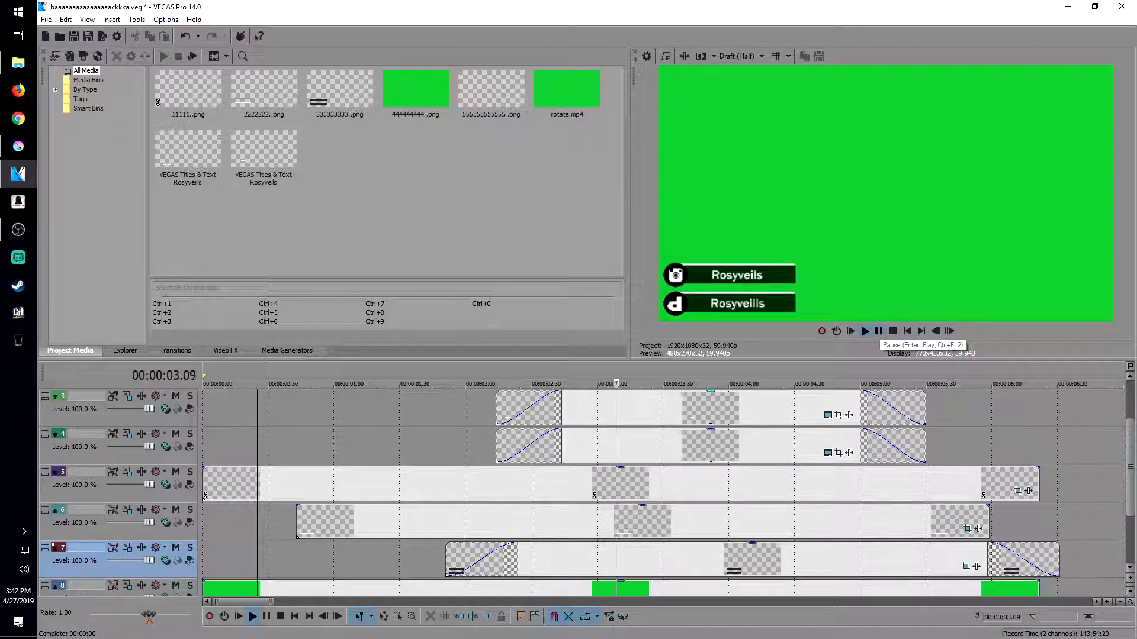
Move the track 7 clip to start at about 00:00:01.15 and the tracks 3 and 4 clips at about 00:00:01.48, and preview the timing.
{"action": "left_click", "coordinate": [878, 331]}
{"action": "left_click_drag", "start_coordinate": [829, 559], "coordinate": [750, 560]}
{"action": "mouse_move", "coordinate": [751, 409]}
{"action": "left_mouse_down"}
{"action": "mouse_move", "coordinate": [671, 409]}
{"action": "mouse_move", "coordinate": [743, 409]}
{"action": "left_mouse_up"}
{"action": "left_click_drag", "start_coordinate": [743, 447], "coordinate": [686, 447]}
{"action": "left_click", "coordinate": [258, 560]}
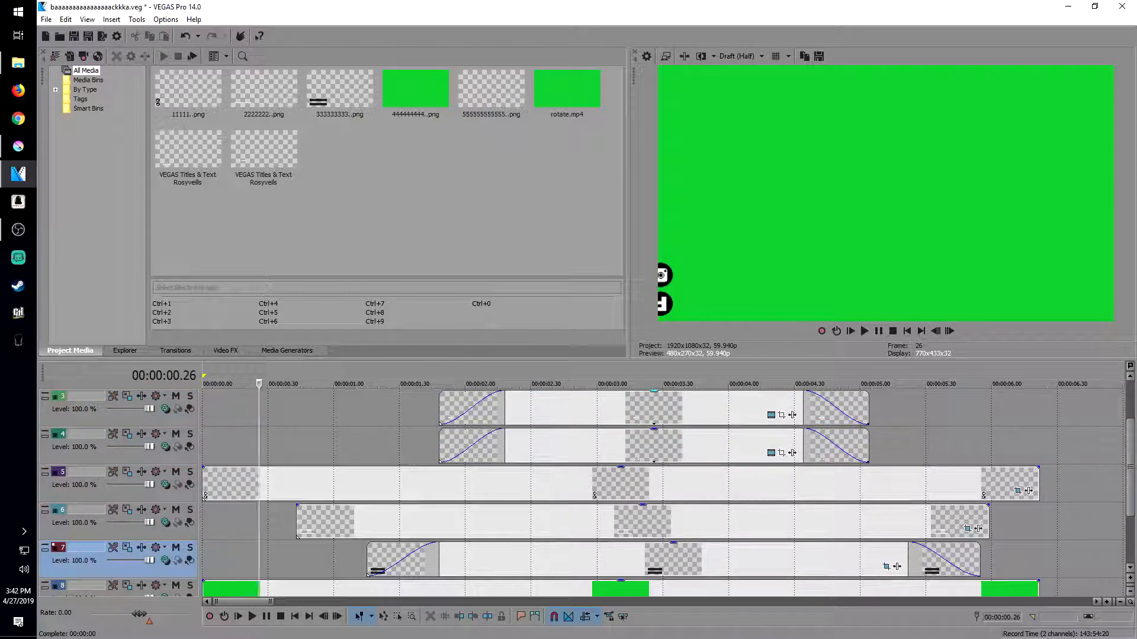
{"action": "left_click", "coordinate": [865, 331]}
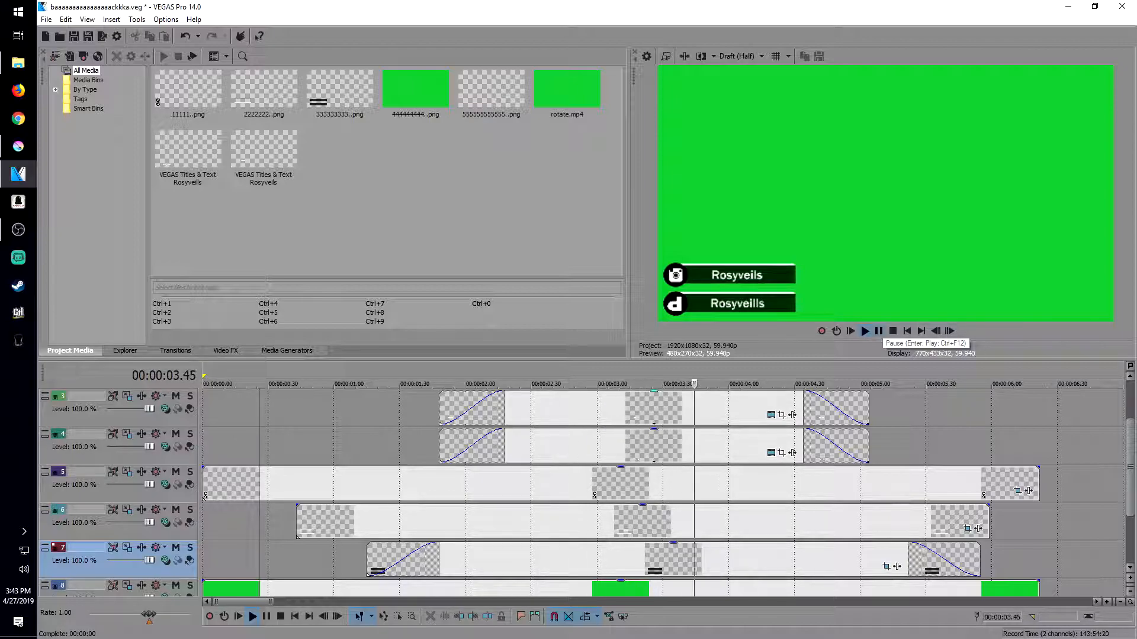
{"action": "left_click", "coordinate": [879, 331]}
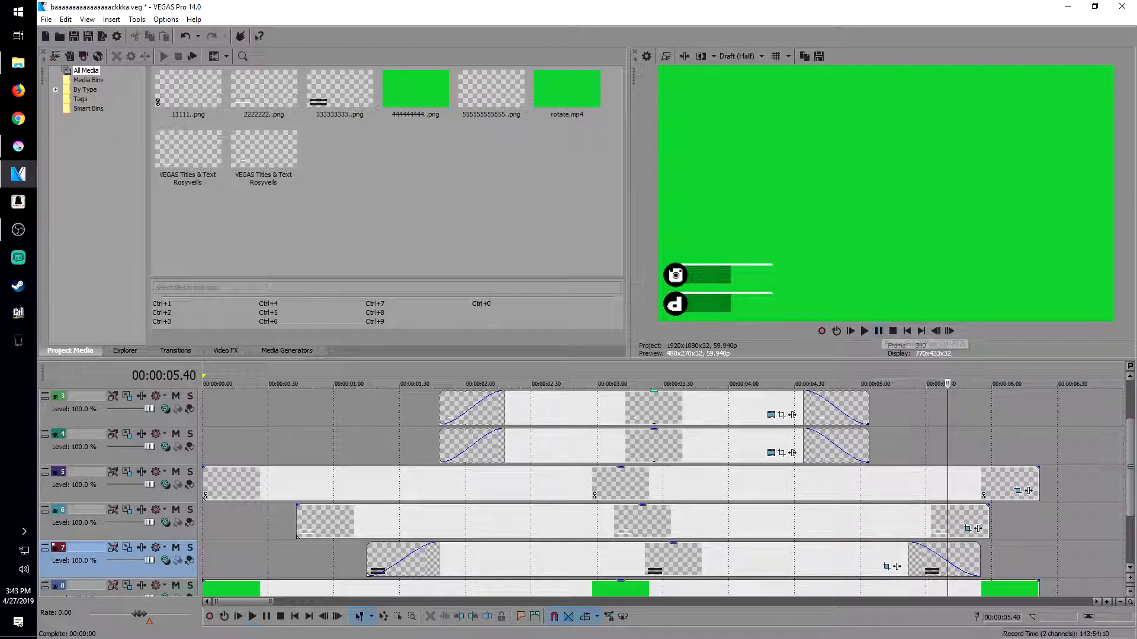
Examine the clip arrangement across tracks 1 to 8, then check the banner frames at the start and at 00:00:03.13.
{"action": "left_click", "coordinate": [612, 446]}
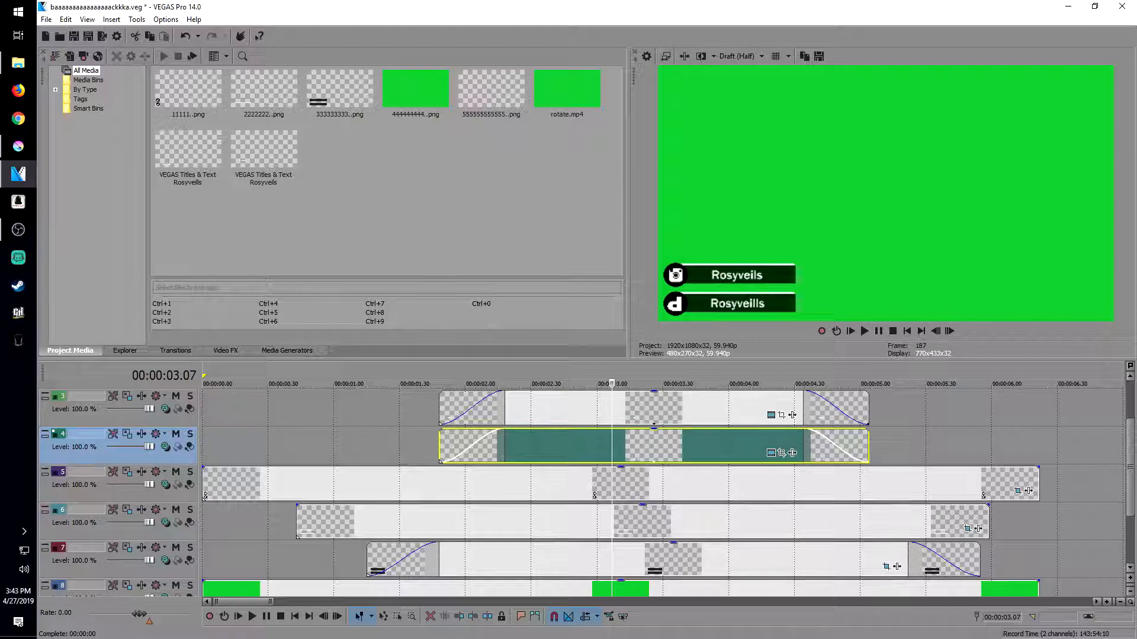
{"action": "scroll", "coordinate": [611, 446], "scroll_direction": "down", "scroll_amount": 1}
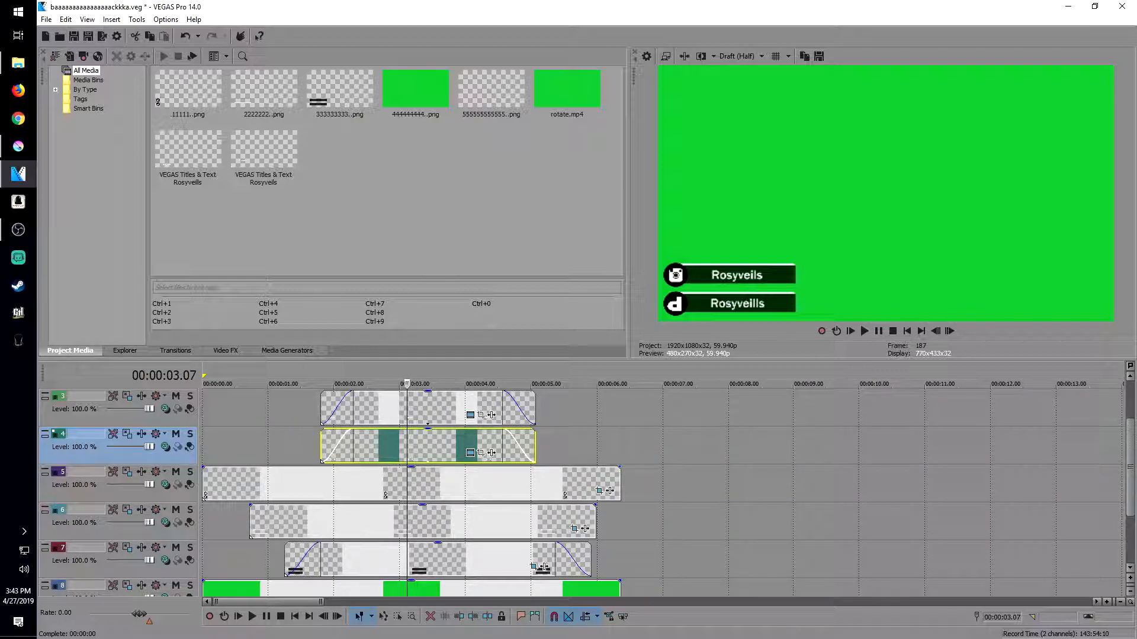
{"action": "scroll", "coordinate": [592, 491], "scroll_direction": "down", "scroll_amount": 2}
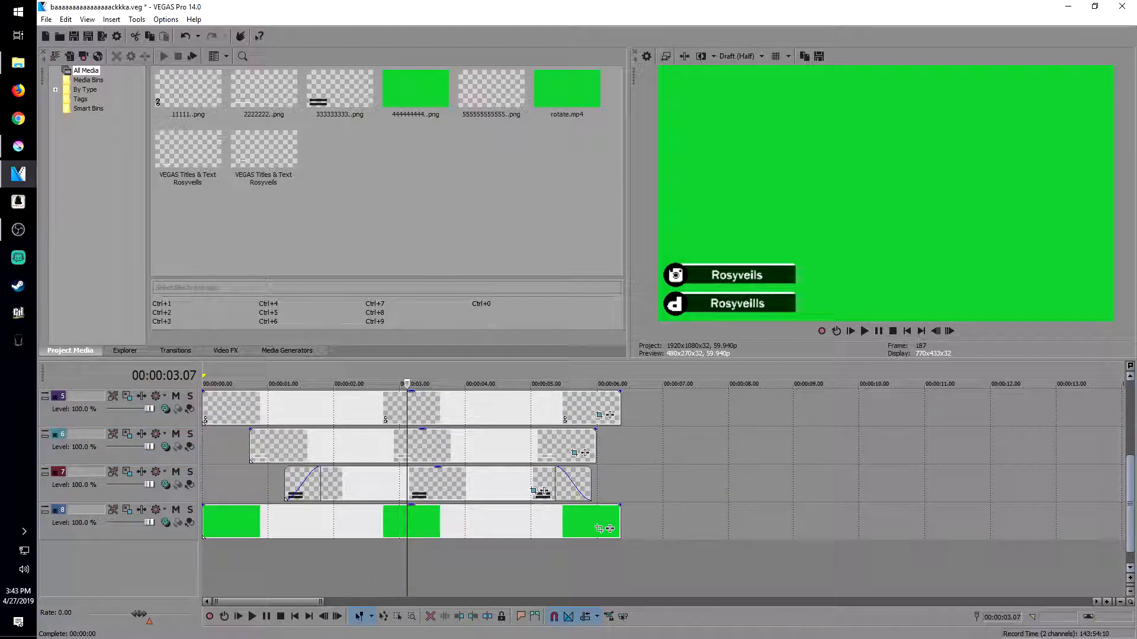
{"action": "scroll", "coordinate": [592, 492], "scroll_direction": "up", "scroll_amount": 4}
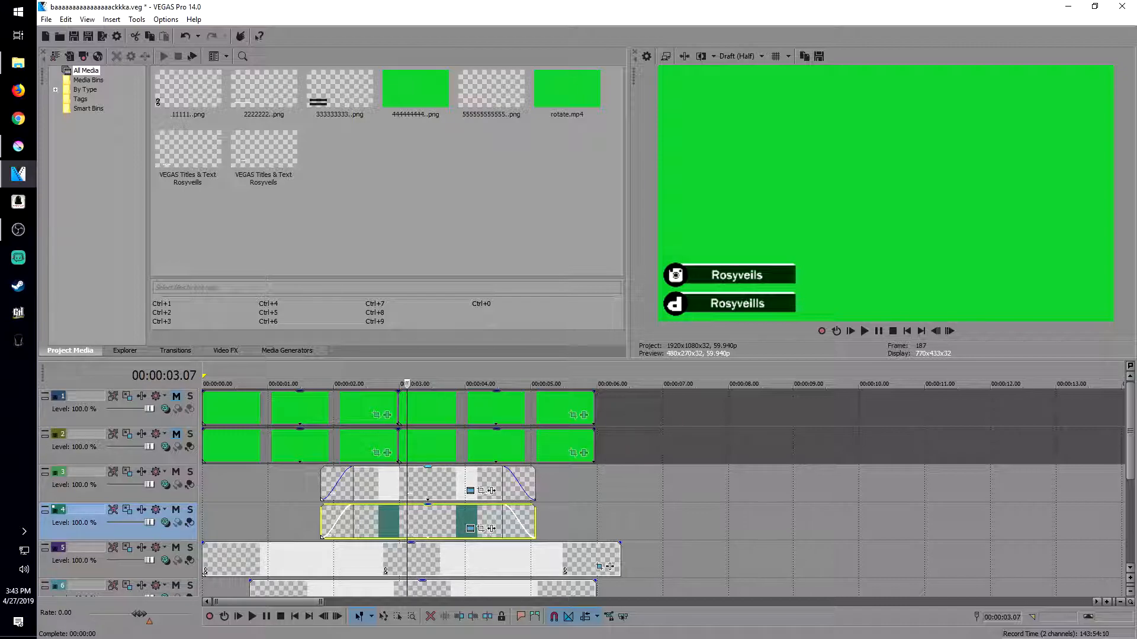
{"action": "left_click", "coordinate": [429, 482]}
{"action": "left_click", "coordinate": [417, 482]}
{"action": "left_click", "coordinate": [442, 482]}
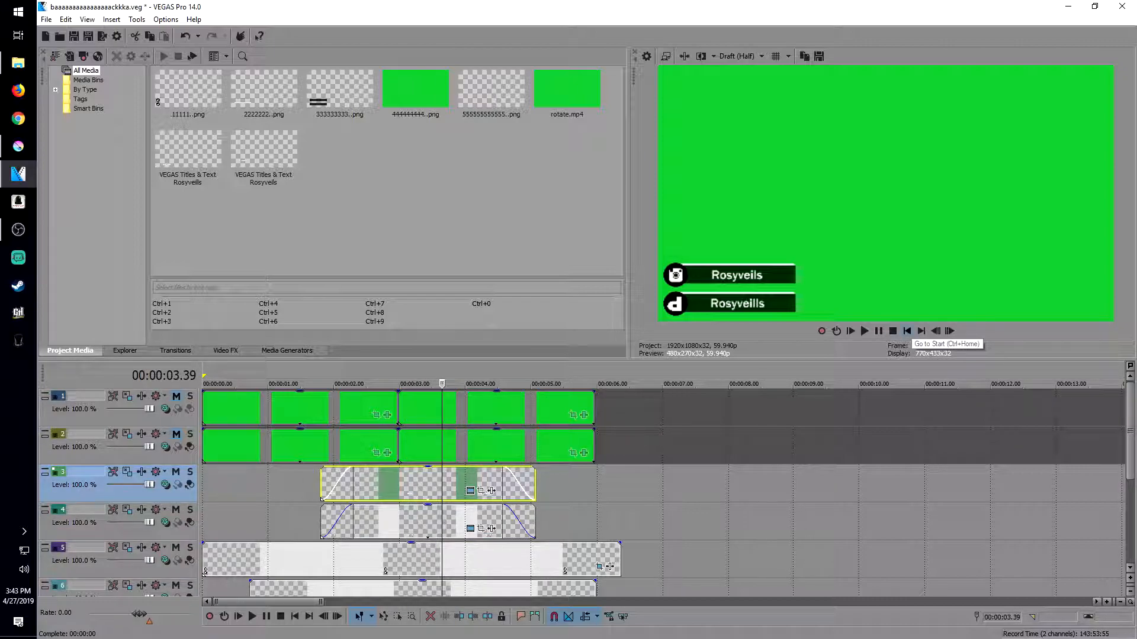
{"action": "left_click", "coordinate": [907, 331]}
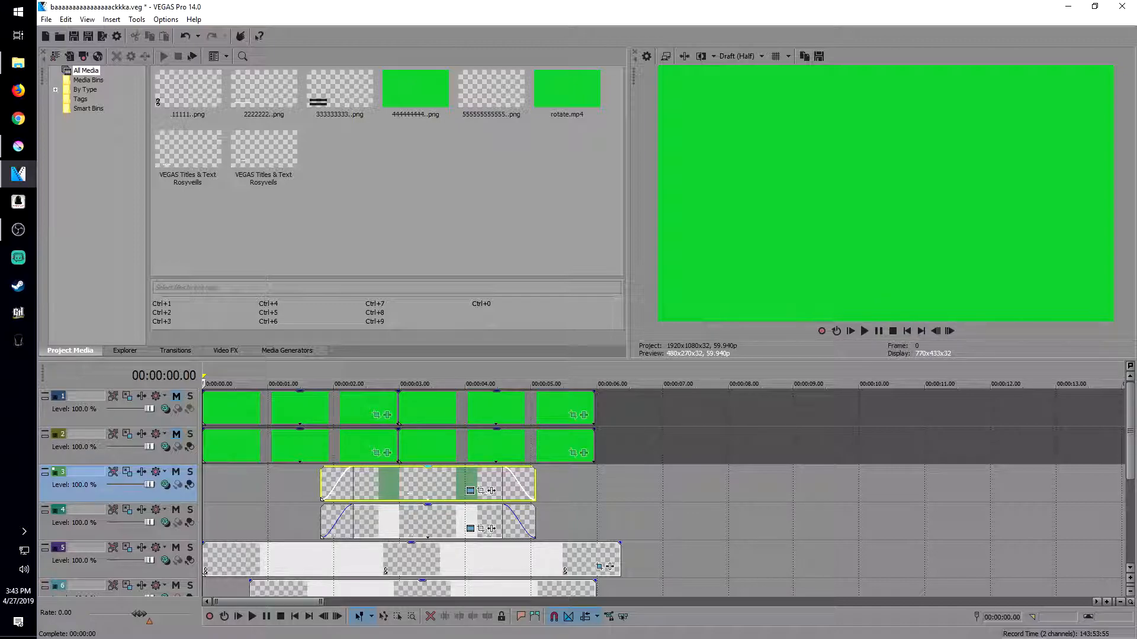
{"action": "left_click", "coordinate": [413, 384]}
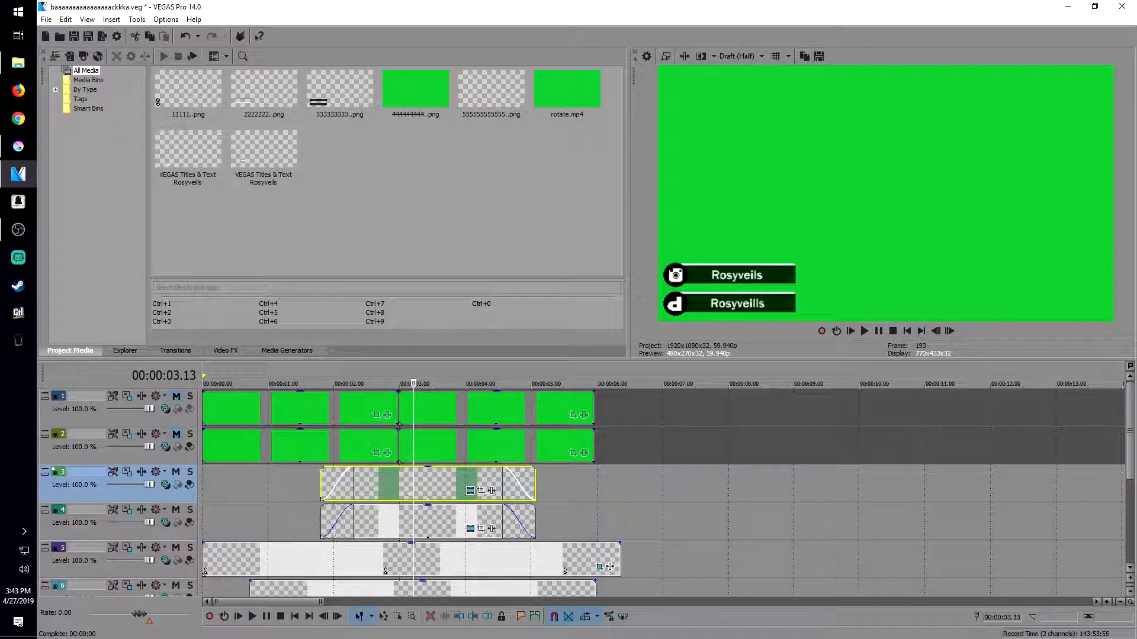
Switch to Krita and examine the social media banner artwork in back.kra, both close up and as a whole canvas.
{"action": "left_click", "coordinate": [18, 147]}
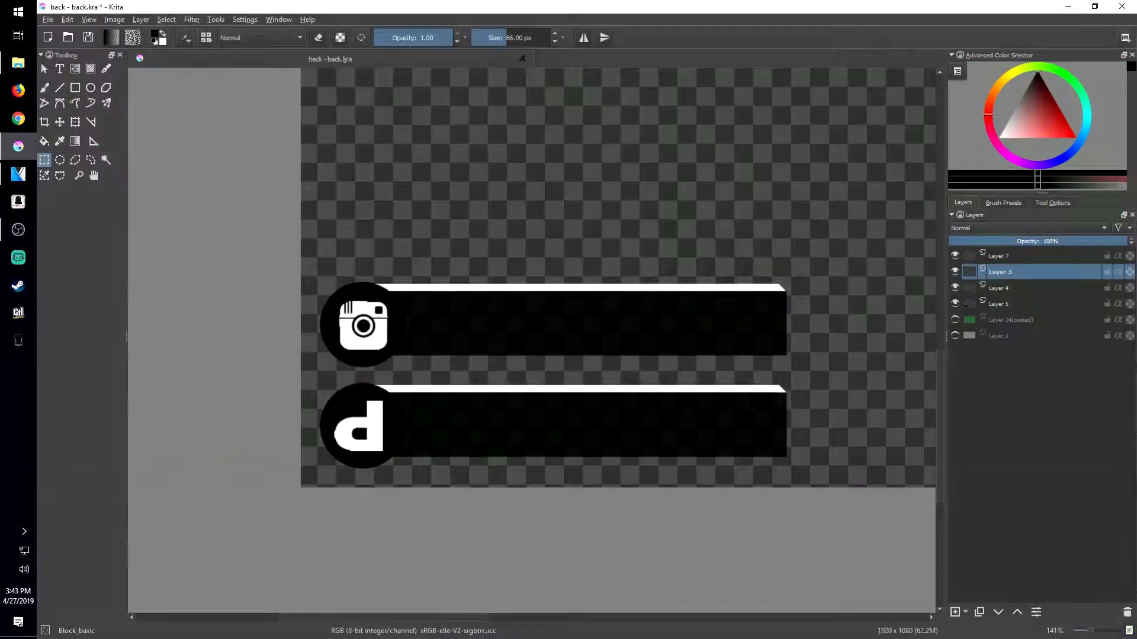
{"action": "scroll", "coordinate": [893, 241], "scroll_direction": "down", "scroll_amount": 3}
{"action": "mouse_move", "coordinate": [757, 305]}
{"action": "left_mouse_down"}
{"action": "mouse_move", "coordinate": [499, 317]}
{"action": "mouse_move", "coordinate": [580, 346]}
{"action": "mouse_move", "coordinate": [558, 323]}
{"action": "mouse_move", "coordinate": [522, 326]}
{"action": "left_mouse_up"}
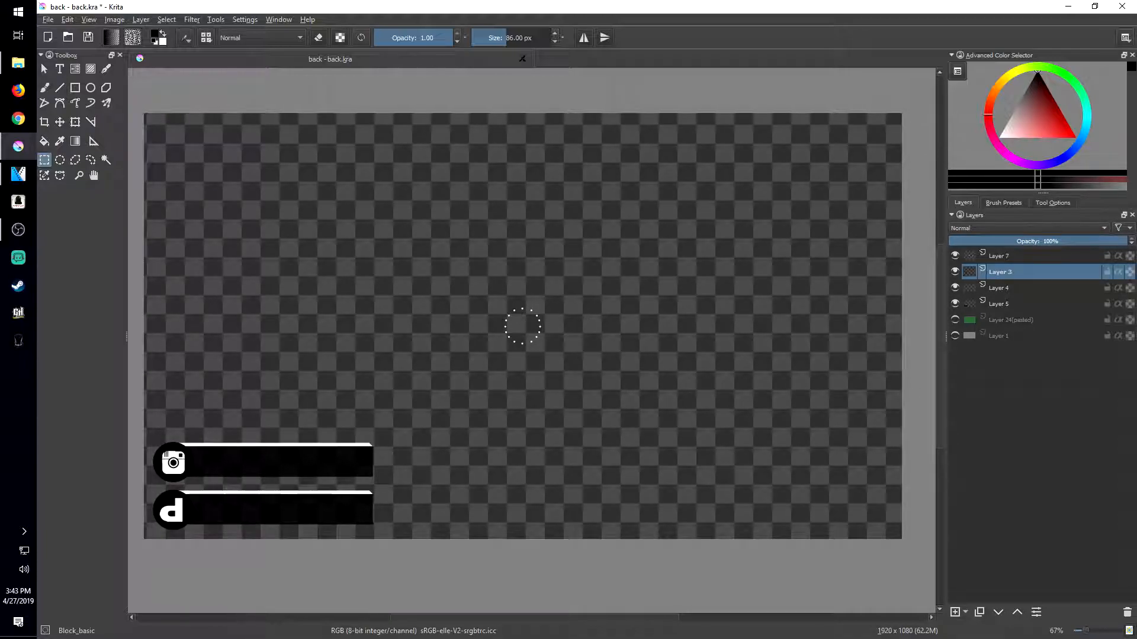
{"action": "scroll", "coordinate": [290, 468], "scroll_direction": "up", "scroll_amount": 2}
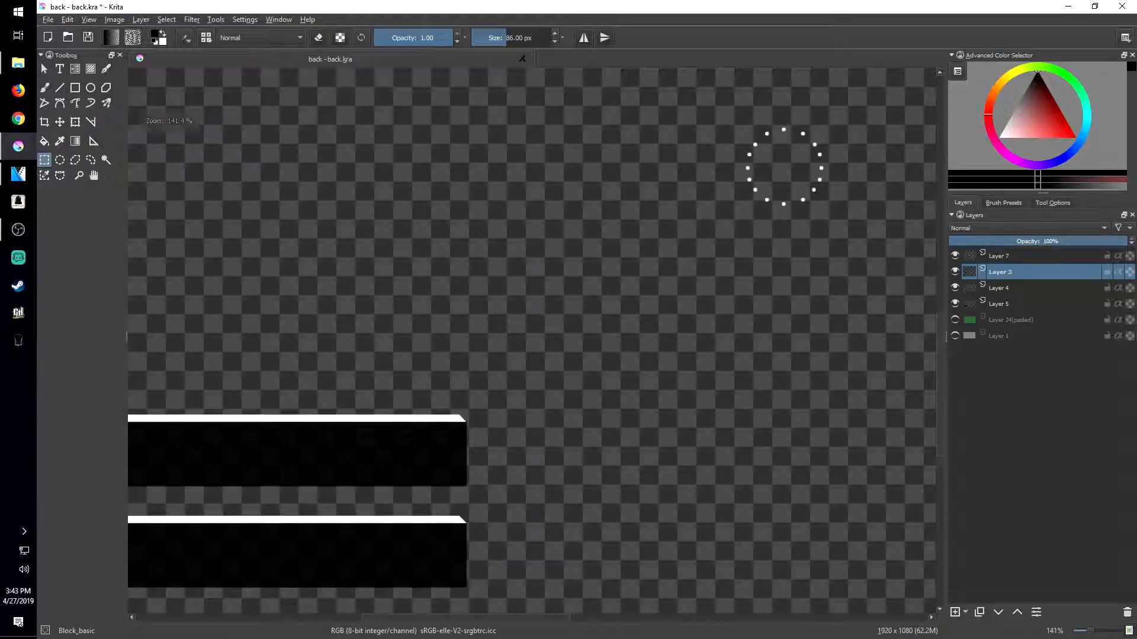
{"action": "scroll", "coordinate": [783, 166], "scroll_direction": "down", "scroll_amount": 2}
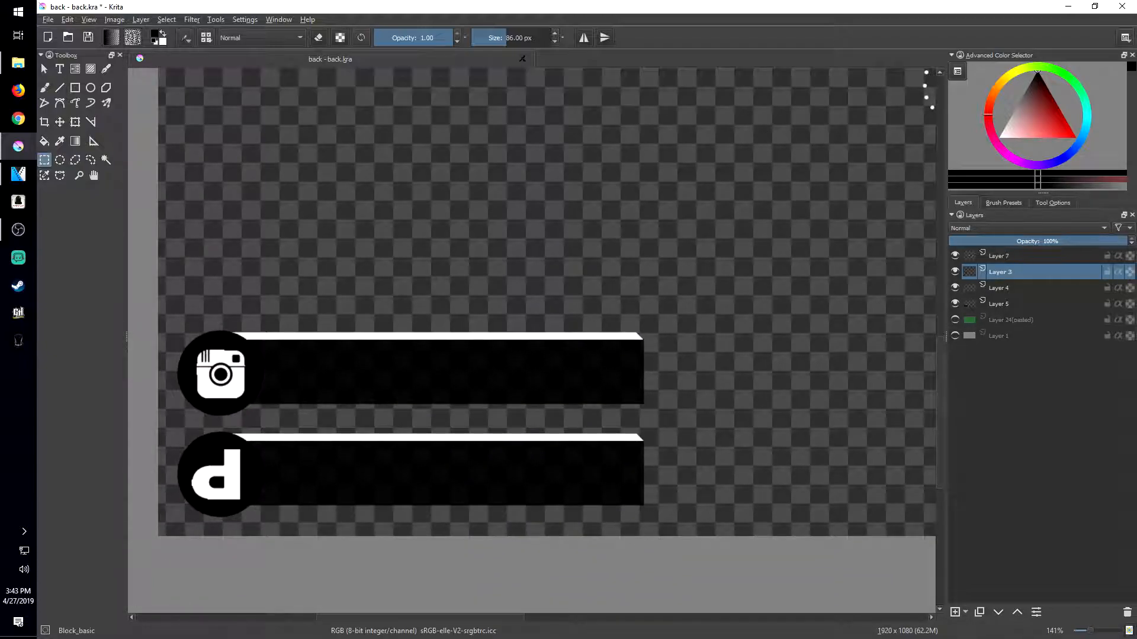
{"action": "mouse_move", "coordinate": [595, 230]}
{"action": "left_mouse_down"}
{"action": "mouse_move", "coordinate": [597, 267]}
{"action": "mouse_move", "coordinate": [568, 275]}
{"action": "left_mouse_up"}
{"action": "scroll", "coordinate": [202, 439], "scroll_direction": "up", "scroll_amount": 3}
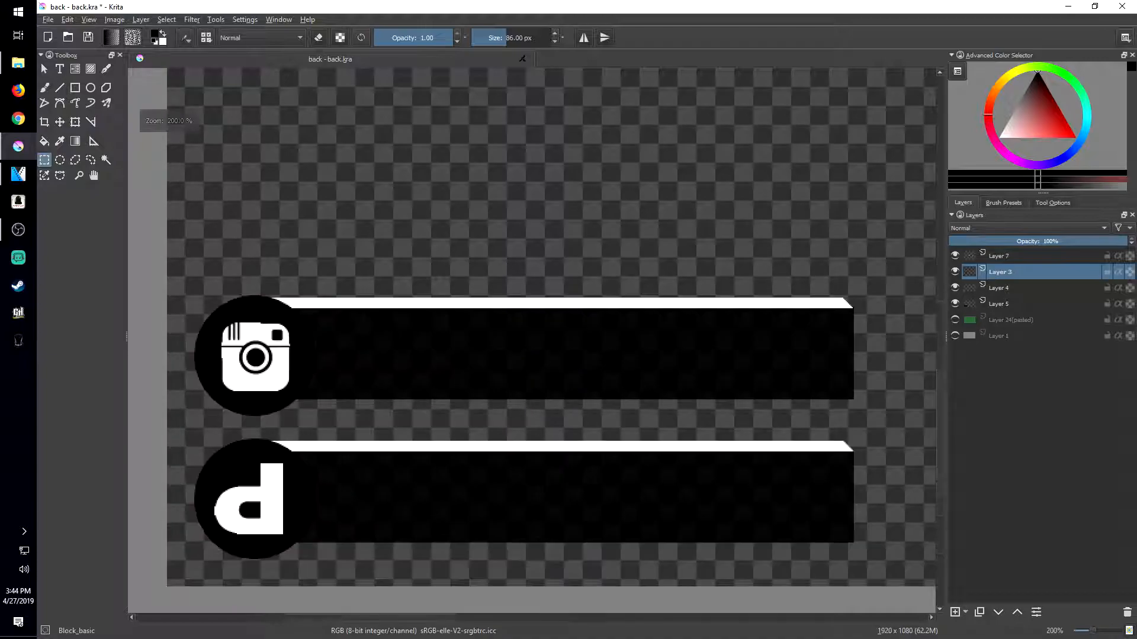
{"action": "scroll", "coordinate": [244, 383], "scroll_direction": "down", "scroll_amount": 3}
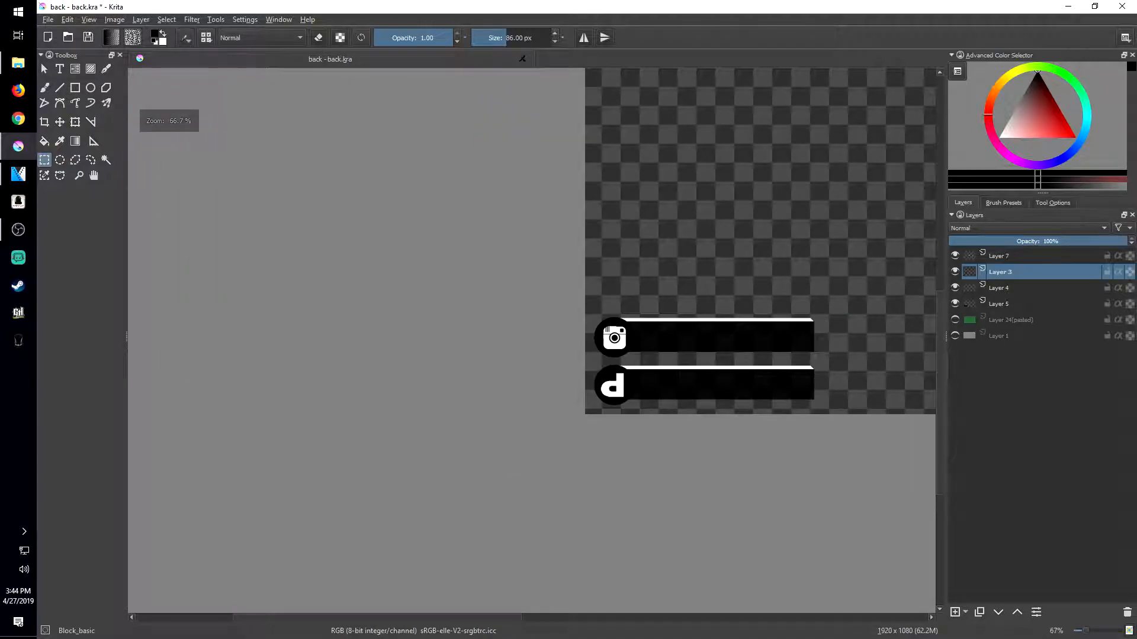
{"action": "scroll", "coordinate": [597, 237], "scroll_direction": "down", "scroll_amount": 2}
{"action": "scroll", "coordinate": [503, 300], "scroll_direction": "up", "scroll_amount": 2}
{"action": "mouse_move", "coordinate": [502, 300]}
{"action": "left_mouse_down"}
{"action": "mouse_move", "coordinate": [569, 324]}
{"action": "mouse_move", "coordinate": [540, 337]}
{"action": "left_mouse_up"}
{"action": "scroll", "coordinate": [557, 329], "scroll_direction": "down", "scroll_amount": 1}
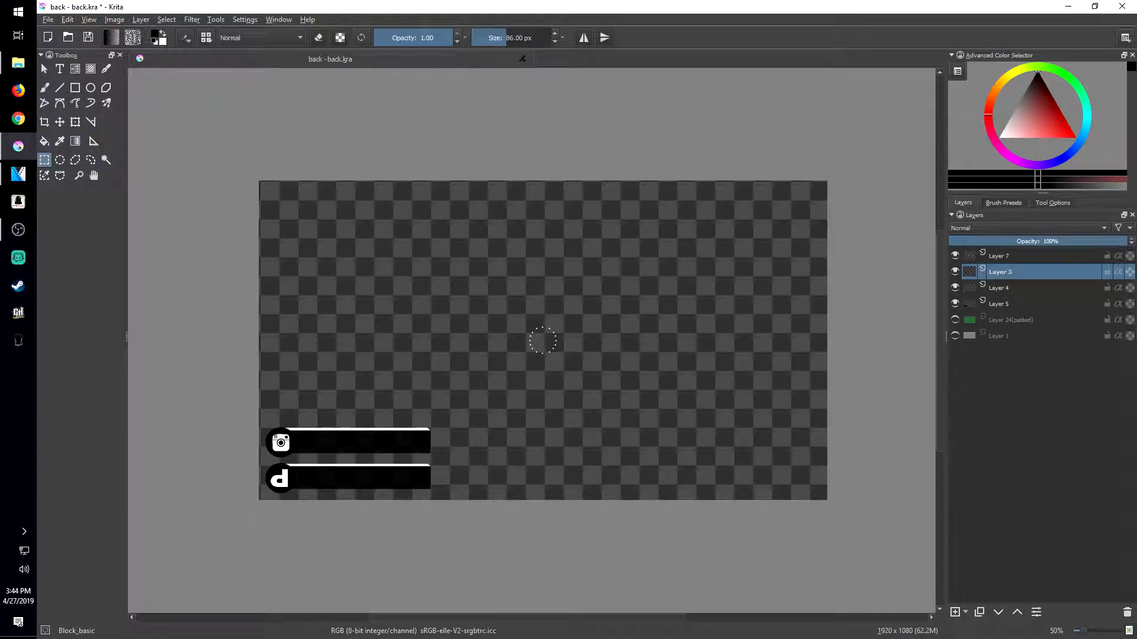
{"action": "scroll", "coordinate": [542, 340], "scroll_direction": "down", "scroll_amount": 1}
{"action": "scroll", "coordinate": [509, 313], "scroll_direction": "up", "scroll_amount": 2}
{"action": "scroll", "coordinate": [482, 286], "scroll_direction": "down", "scroll_amount": 2}
{"action": "left_click_drag", "start_coordinate": [528, 289], "coordinate": [512, 329]}
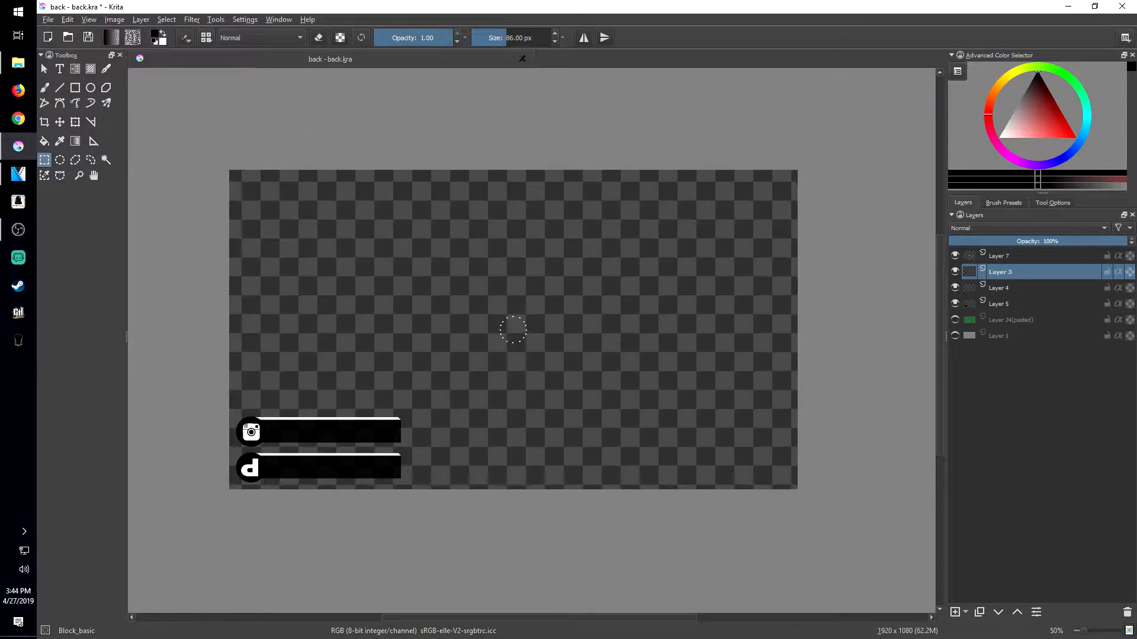